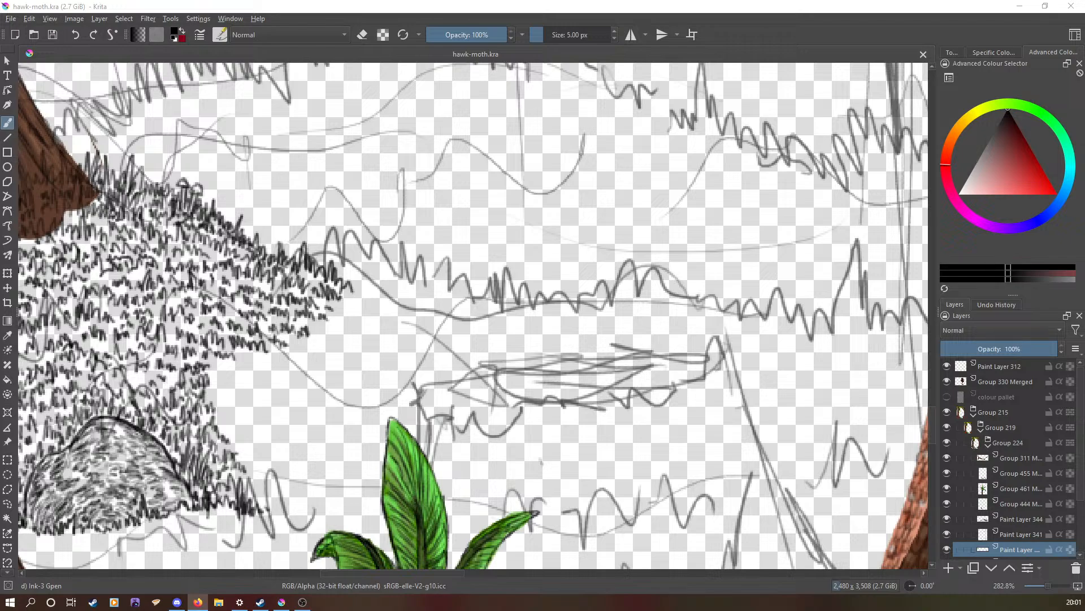
Step: Examine the inked grass and rock beside the tree and the rough background sketch around them
{"action": "scroll", "coordinate": [447, 380], "scroll_direction": "down", "scroll_amount": 4}
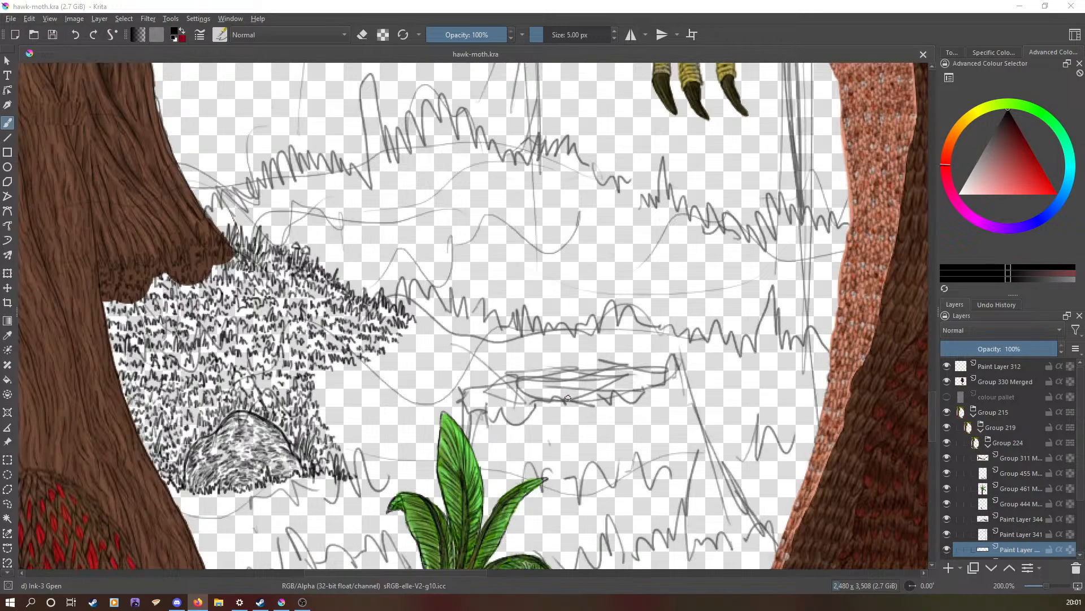
{"action": "scroll", "coordinate": [448, 380], "scroll_direction": "up", "scroll_amount": 6}
{"action": "scroll", "coordinate": [448, 380], "scroll_direction": "down", "scroll_amount": 2}
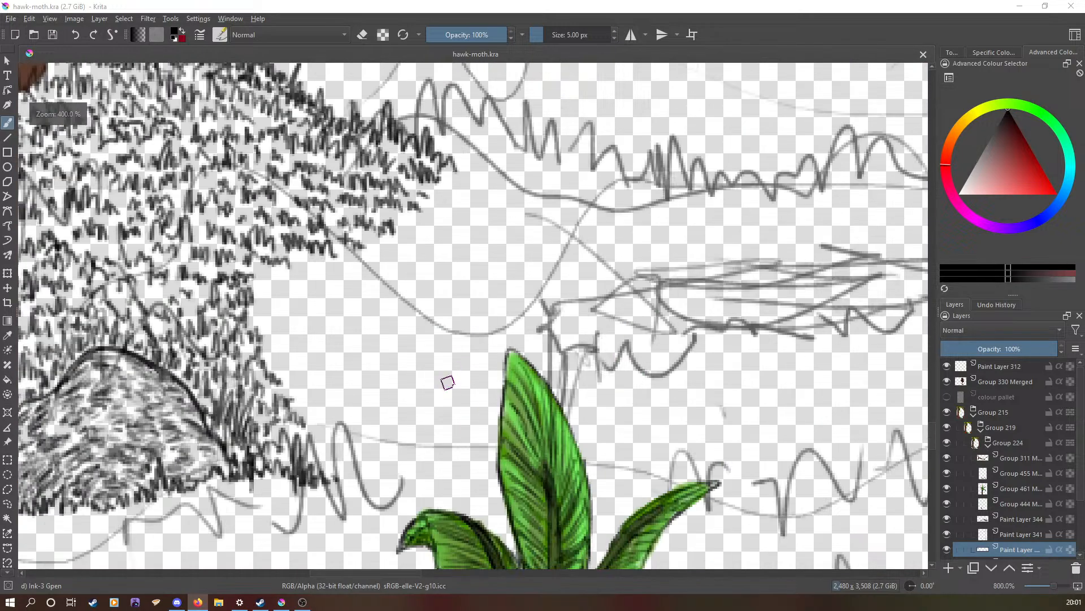
{"action": "scroll", "coordinate": [440, 390], "scroll_direction": "down", "scroll_amount": 3}
{"action": "scroll", "coordinate": [439, 390], "scroll_direction": "up", "scroll_amount": 3}
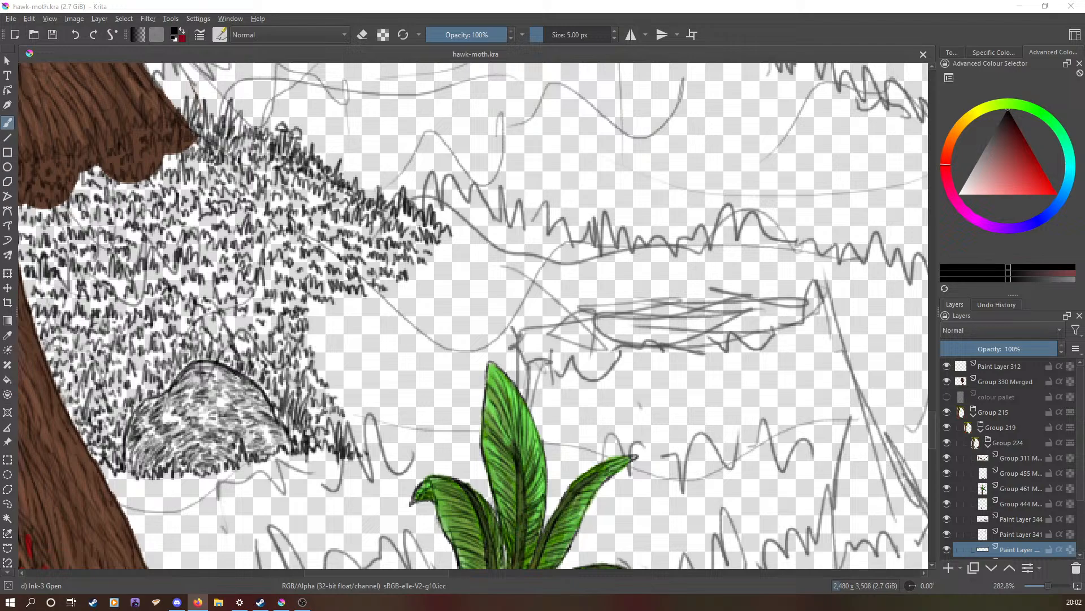
{"action": "scroll", "coordinate": [270, 291], "scroll_direction": "down", "scroll_amount": 4}
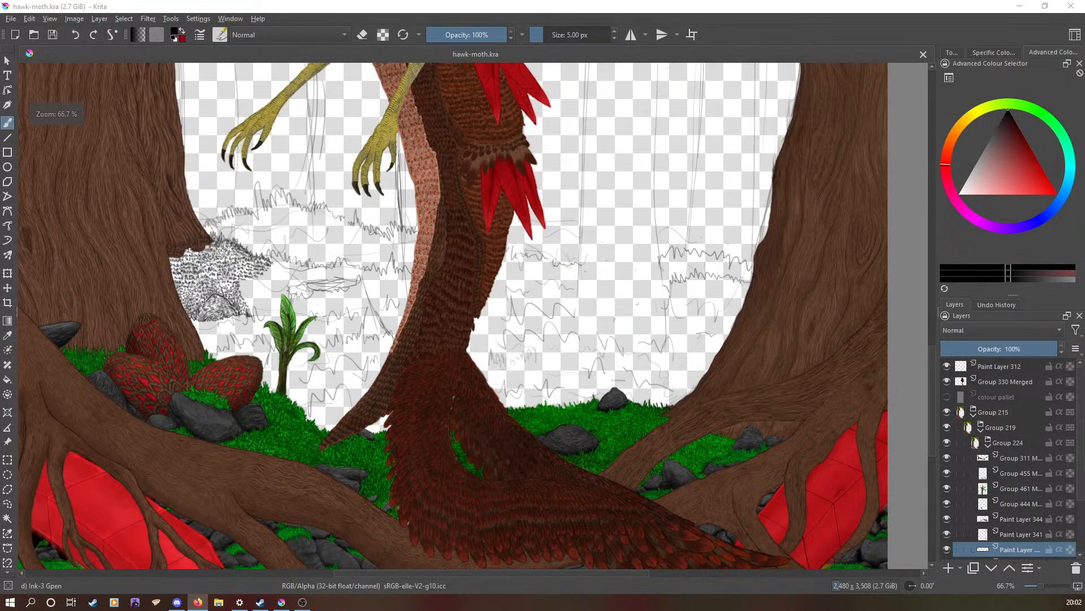
{"action": "scroll", "coordinate": [270, 291], "scroll_direction": "up", "scroll_amount": 3}
{"action": "scroll", "coordinate": [270, 291], "scroll_direction": "down", "scroll_amount": 3}
{"action": "scroll", "coordinate": [270, 291], "scroll_direction": "up", "scroll_amount": 3}
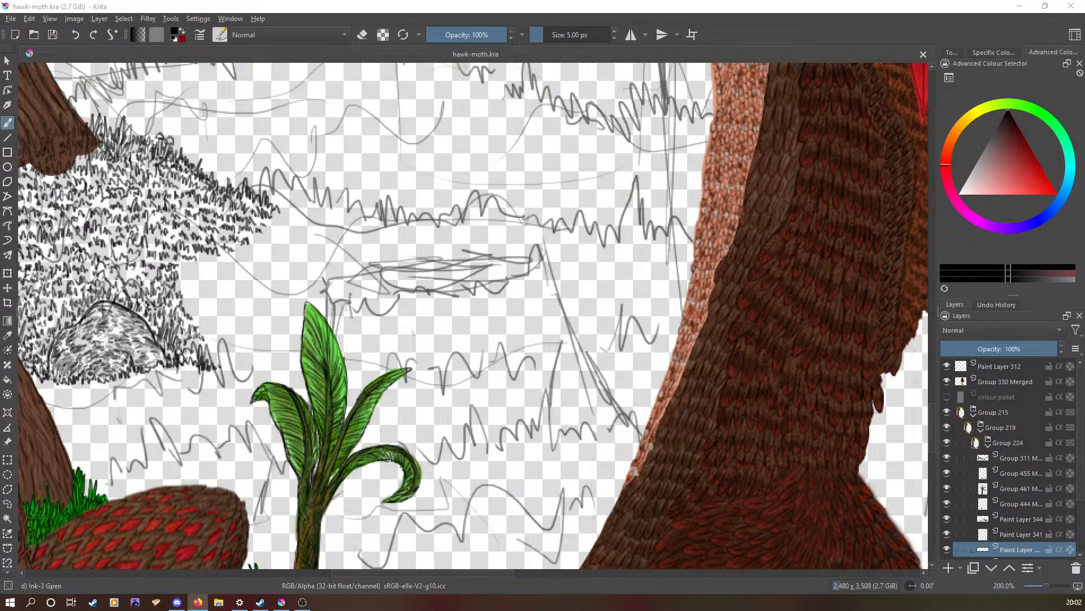
Step: Switch the workspace to full-screen mode
{"action": "left_click", "coordinate": [50, 19]}
{"action": "left_click", "coordinate": [54, 45]}
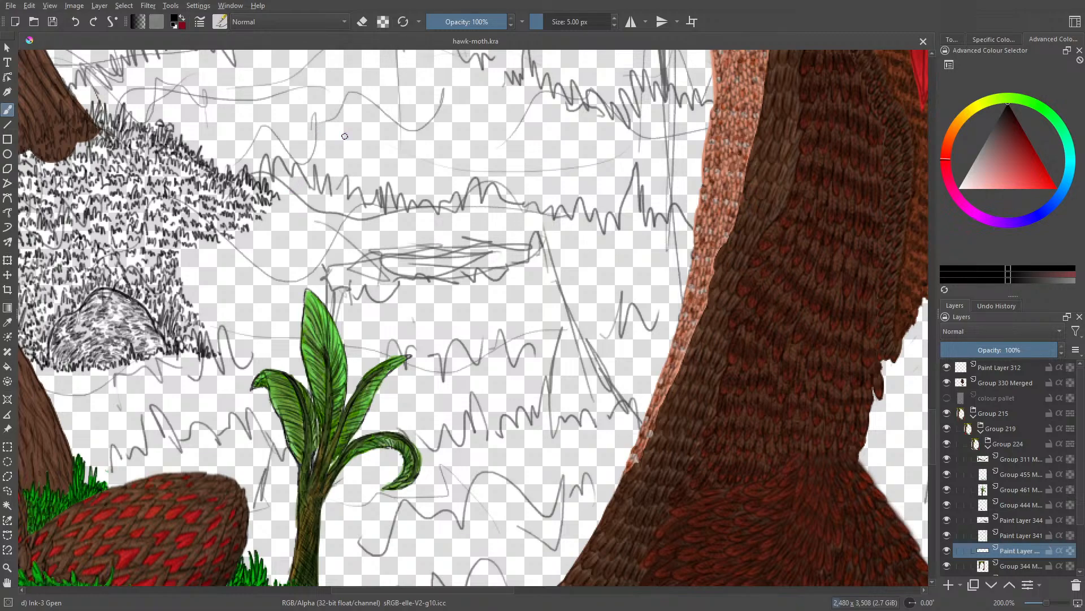
Step: Ink dense black grass blades with the 5 px brush along the hill's sloping edge, beyond the existing grass
{"action": "scroll", "coordinate": [932, 438], "scroll_direction": "up", "scroll_amount": 3}
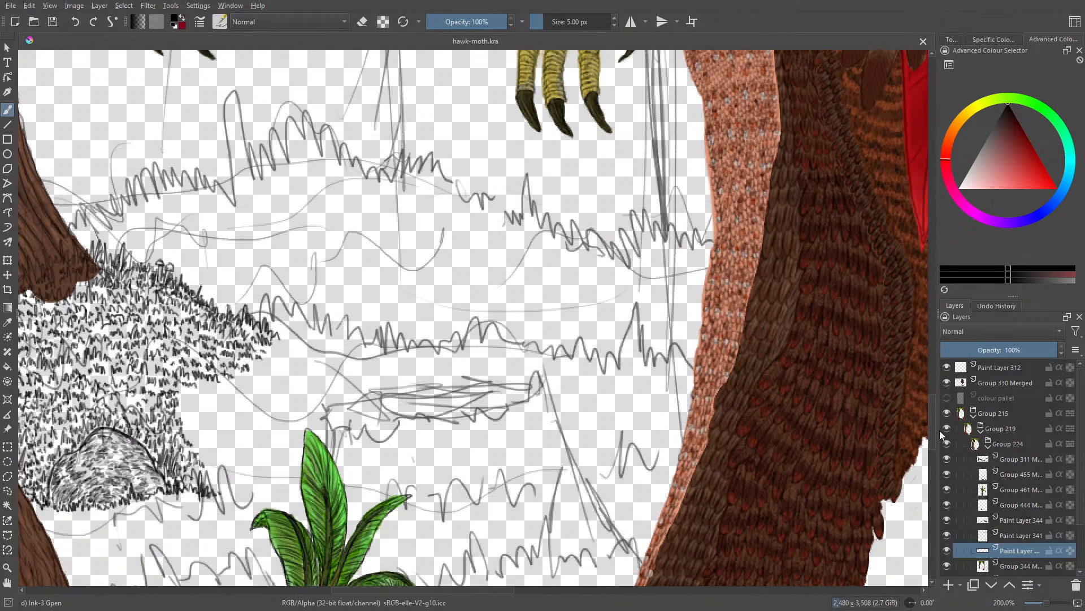
{"action": "scroll", "coordinate": [455, 590], "scroll_direction": "left", "scroll_amount": 3}
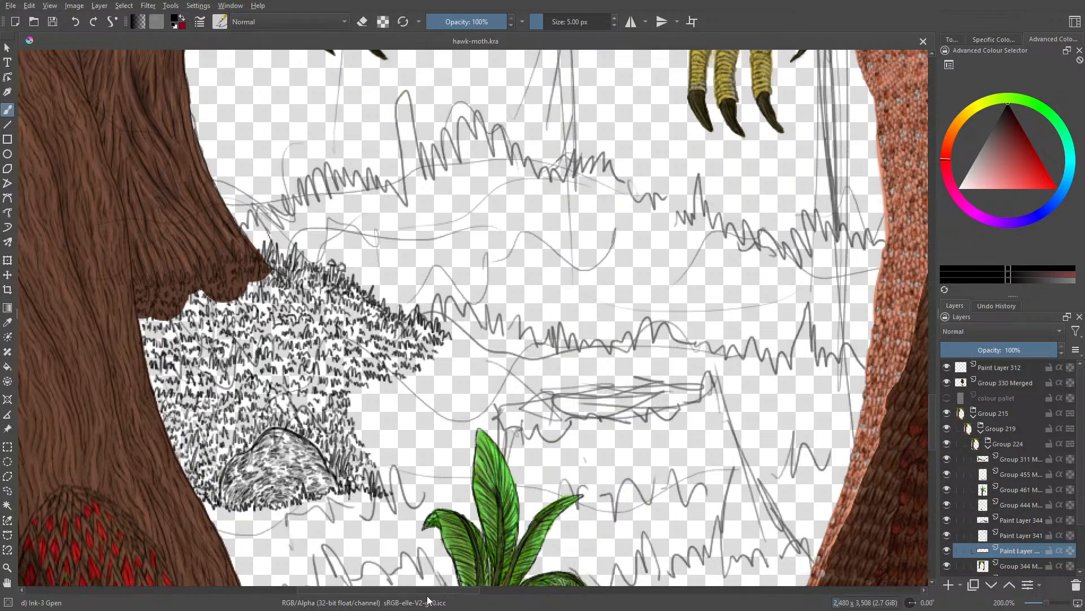
{"action": "left_click_drag", "start_coordinate": [1047, 603], "coordinate": [1053, 600]}
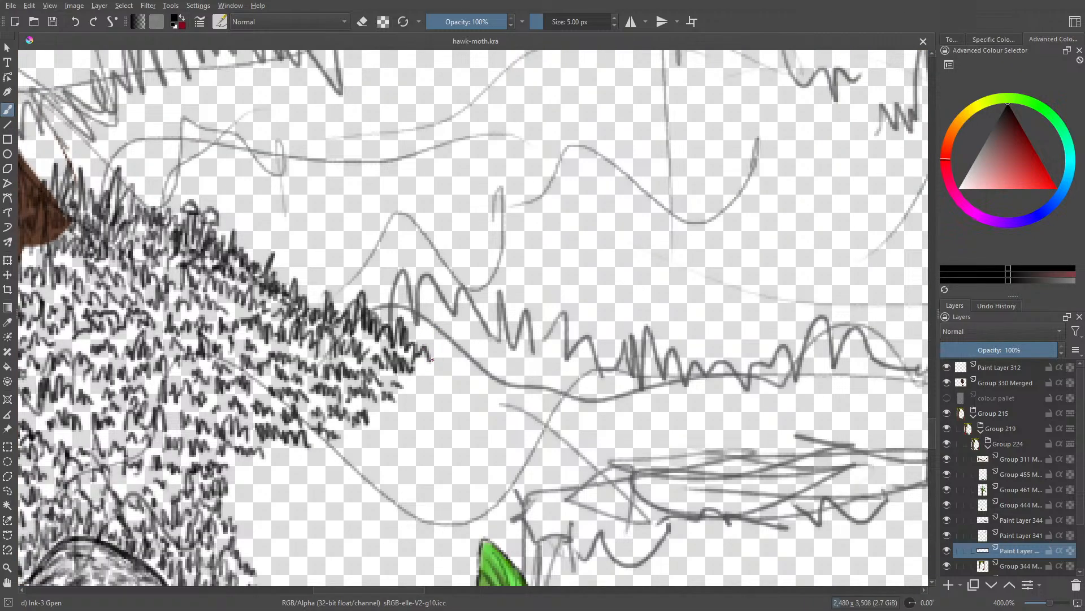
{"action": "mouse_move", "coordinate": [429, 339]}
{"action": "left_mouse_down"}
{"action": "mouse_move", "coordinate": [433, 362]}
{"action": "mouse_move", "coordinate": [437, 322]}
{"action": "mouse_move", "coordinate": [440, 357]}
{"action": "mouse_move", "coordinate": [453, 346]}
{"action": "mouse_move", "coordinate": [464, 368]}
{"action": "mouse_move", "coordinate": [461, 338]}
{"action": "mouse_move", "coordinate": [475, 369]}
{"action": "mouse_move", "coordinate": [464, 335]}
{"action": "mouse_move", "coordinate": [475, 369]}
{"action": "mouse_move", "coordinate": [494, 359]}
{"action": "mouse_move", "coordinate": [512, 376]}
{"action": "left_mouse_up"}
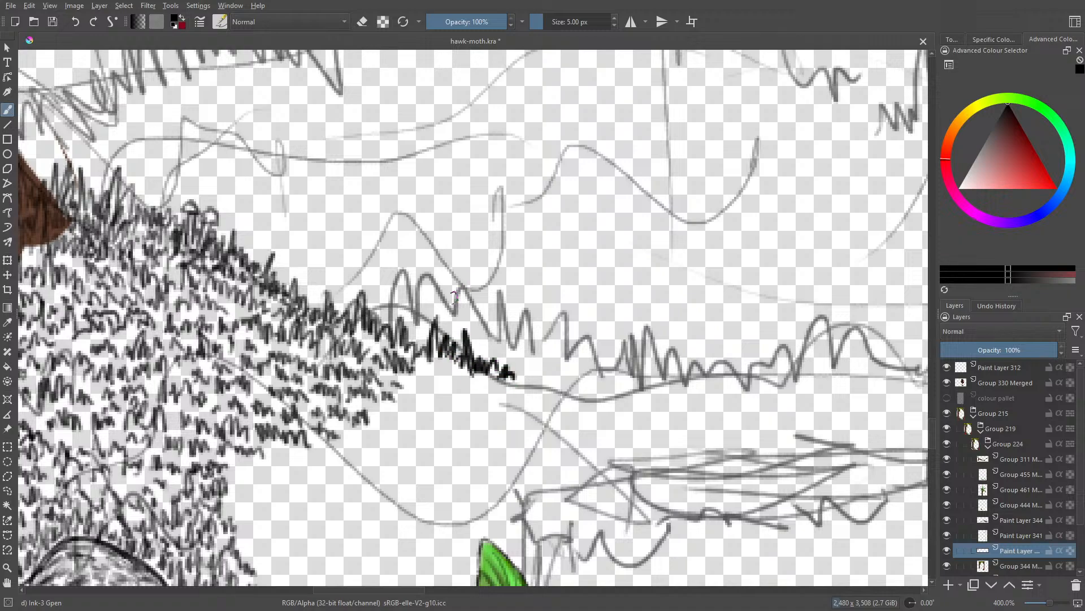
{"action": "mouse_move", "coordinate": [398, 326]}
{"action": "left_mouse_down"}
{"action": "mouse_move", "coordinate": [423, 331]}
{"action": "mouse_move", "coordinate": [405, 348]}
{"action": "mouse_move", "coordinate": [408, 330]}
{"action": "mouse_move", "coordinate": [386, 321]}
{"action": "mouse_move", "coordinate": [382, 304]}
{"action": "mouse_move", "coordinate": [405, 327]}
{"action": "mouse_move", "coordinate": [407, 311]}
{"action": "mouse_move", "coordinate": [425, 322]}
{"action": "mouse_move", "coordinate": [440, 294]}
{"action": "mouse_move", "coordinate": [443, 331]}
{"action": "mouse_move", "coordinate": [461, 312]}
{"action": "mouse_move", "coordinate": [464, 327]}
{"action": "mouse_move", "coordinate": [450, 336]}
{"action": "mouse_move", "coordinate": [478, 335]}
{"action": "mouse_move", "coordinate": [473, 313]}
{"action": "mouse_move", "coordinate": [485, 341]}
{"action": "mouse_move", "coordinate": [497, 336]}
{"action": "mouse_move", "coordinate": [515, 351]}
{"action": "mouse_move", "coordinate": [526, 327]}
{"action": "mouse_move", "coordinate": [529, 354]}
{"action": "mouse_move", "coordinate": [537, 342]}
{"action": "mouse_move", "coordinate": [519, 374]}
{"action": "mouse_move", "coordinate": [490, 343]}
{"action": "mouse_move", "coordinate": [477, 361]}
{"action": "mouse_move", "coordinate": [443, 335]}
{"action": "left_mouse_up"}
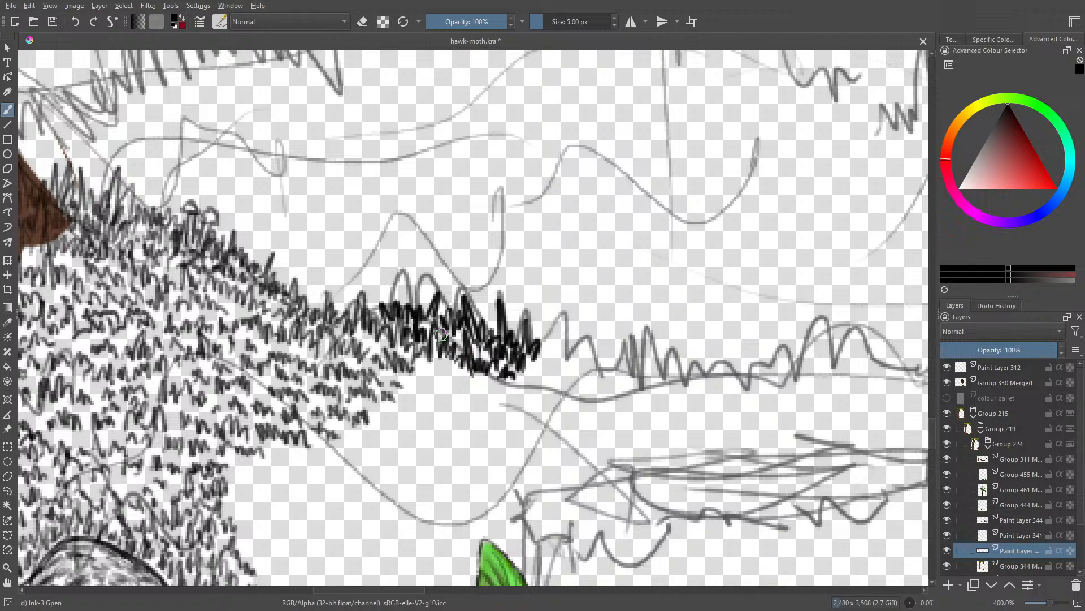
Step: Reduce the brush size to 3.65 px and ink more grass blades along and below the sketched slope
{"action": "left_click_drag", "start_coordinate": [545, 22], "coordinate": [545, 22]}
{"action": "mouse_move", "coordinate": [541, 348]}
{"action": "left_mouse_down"}
{"action": "mouse_move", "coordinate": [561, 367]}
{"action": "mouse_move", "coordinate": [562, 327]}
{"action": "mouse_move", "coordinate": [575, 361]}
{"action": "mouse_move", "coordinate": [583, 350]}
{"action": "mouse_move", "coordinate": [593, 371]}
{"action": "mouse_move", "coordinate": [598, 338]}
{"action": "mouse_move", "coordinate": [603, 371]}
{"action": "mouse_move", "coordinate": [602, 349]}
{"action": "left_mouse_up"}
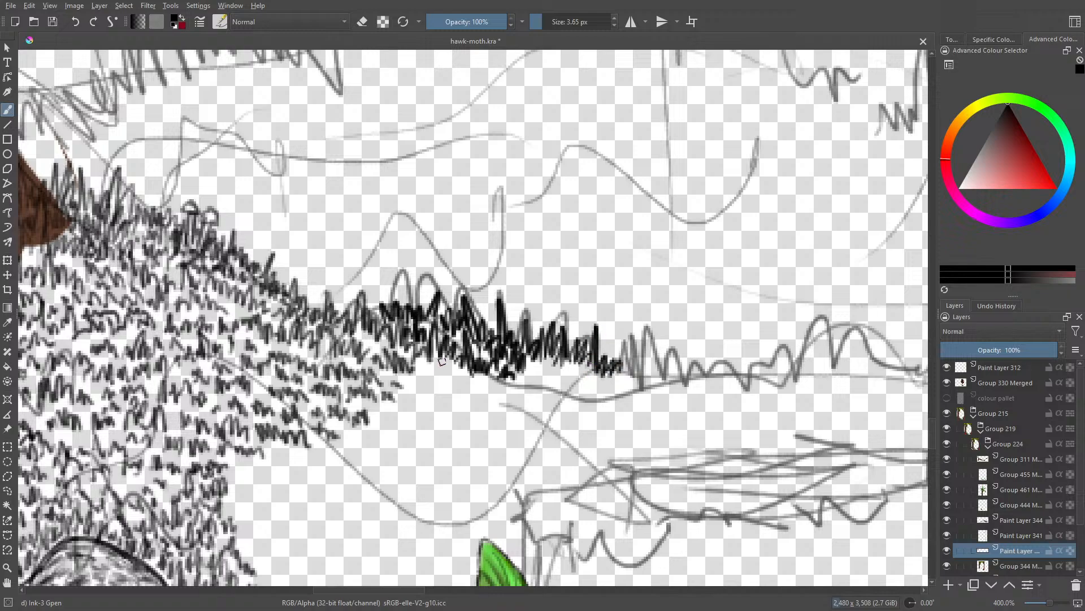
{"action": "mouse_move", "coordinate": [426, 377]}
{"action": "left_mouse_down"}
{"action": "mouse_move", "coordinate": [438, 371]}
{"action": "mouse_move", "coordinate": [464, 390]}
{"action": "mouse_move", "coordinate": [474, 376]}
{"action": "mouse_move", "coordinate": [493, 395]}
{"action": "left_mouse_up"}
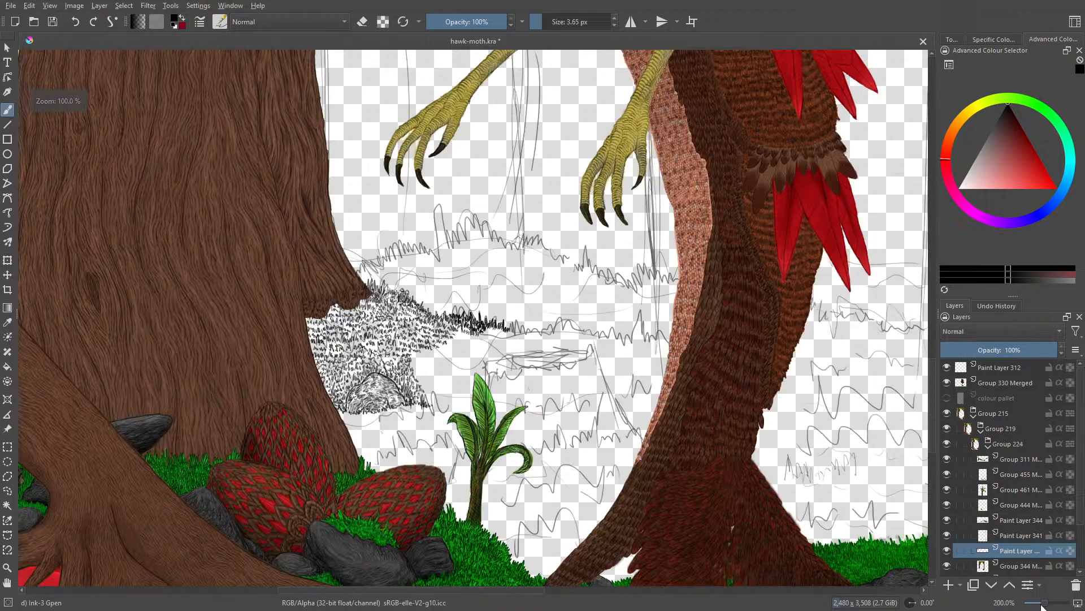
{"action": "mouse_move", "coordinate": [1051, 602]}
{"action": "left_mouse_down"}
{"action": "mouse_move", "coordinate": [1043, 604]}
{"action": "mouse_move", "coordinate": [1053, 602]}
{"action": "left_mouse_up"}
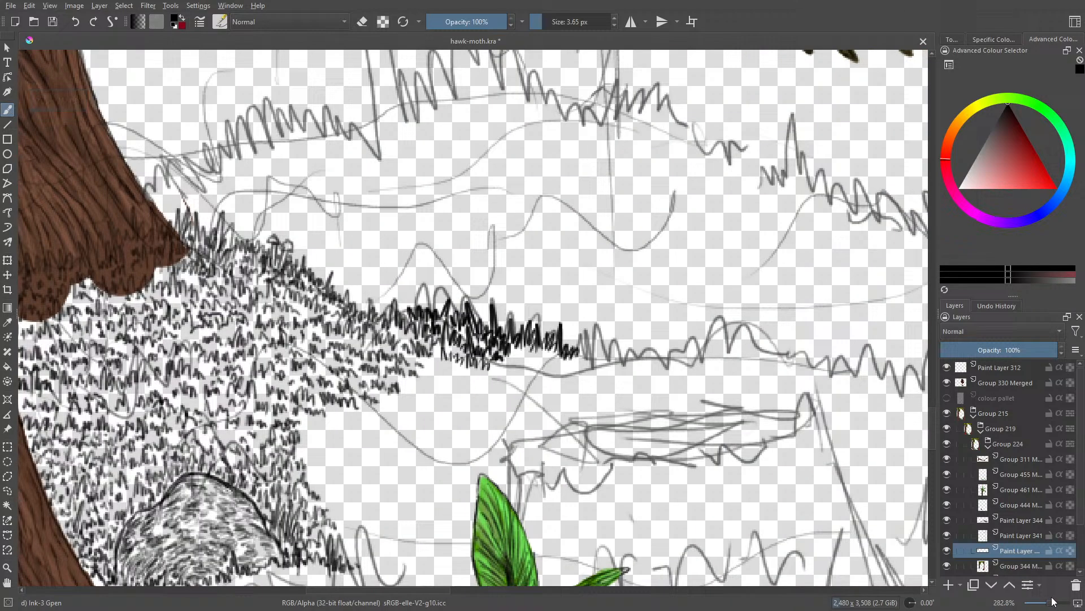
Step: Erase the heavy new grass blades along the slope with the 50 px circle eraser, and return to the ink brush
{"action": "key", "text": "slash"}
{"action": "mouse_move", "coordinate": [421, 296]}
{"action": "left_mouse_down"}
{"action": "mouse_move", "coordinate": [424, 283]}
{"action": "mouse_move", "coordinate": [493, 351]}
{"action": "mouse_move", "coordinate": [578, 318]}
{"action": "left_mouse_up"}
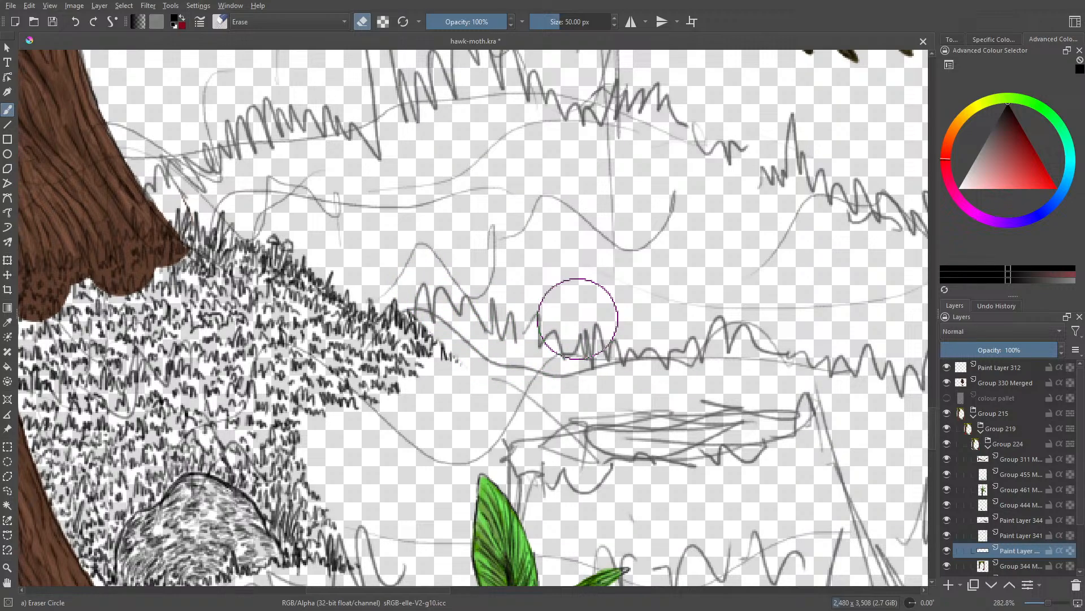
{"action": "left_click_drag", "start_coordinate": [1050, 603], "coordinate": [1050, 608]}
{"action": "key", "text": "slash"}
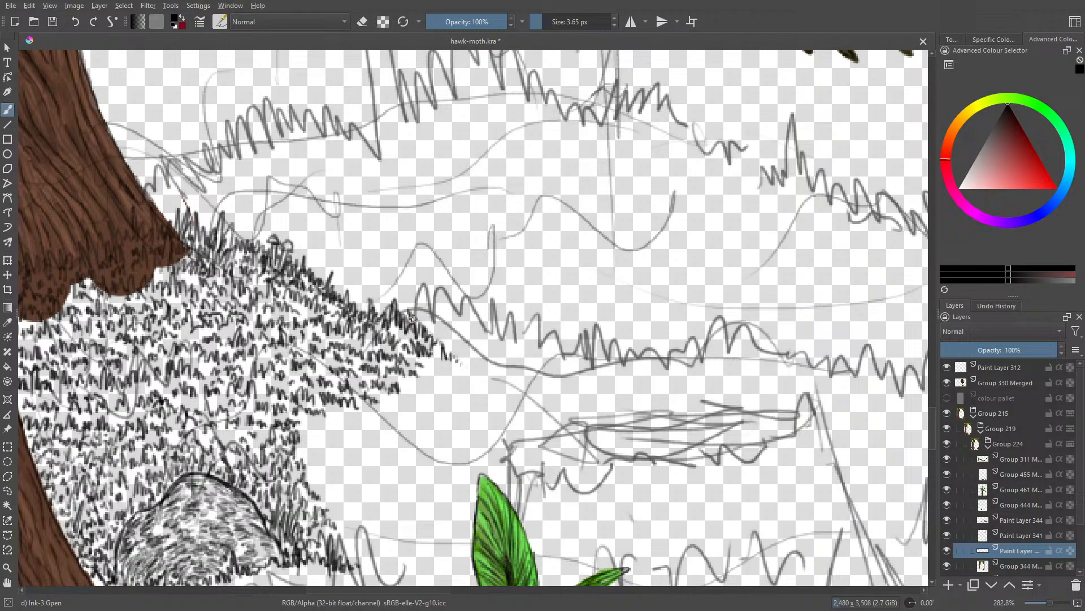
Step: Re-ink the hill's upper edge with finer 3.65 px grass blades, following the sketched slope down past its first dip
{"action": "mouse_move", "coordinate": [413, 315]}
{"action": "left_mouse_down"}
{"action": "mouse_move", "coordinate": [428, 308]}
{"action": "mouse_move", "coordinate": [435, 327]}
{"action": "mouse_move", "coordinate": [441, 317]}
{"action": "mouse_move", "coordinate": [457, 327]}
{"action": "mouse_move", "coordinate": [476, 320]}
{"action": "left_mouse_up"}
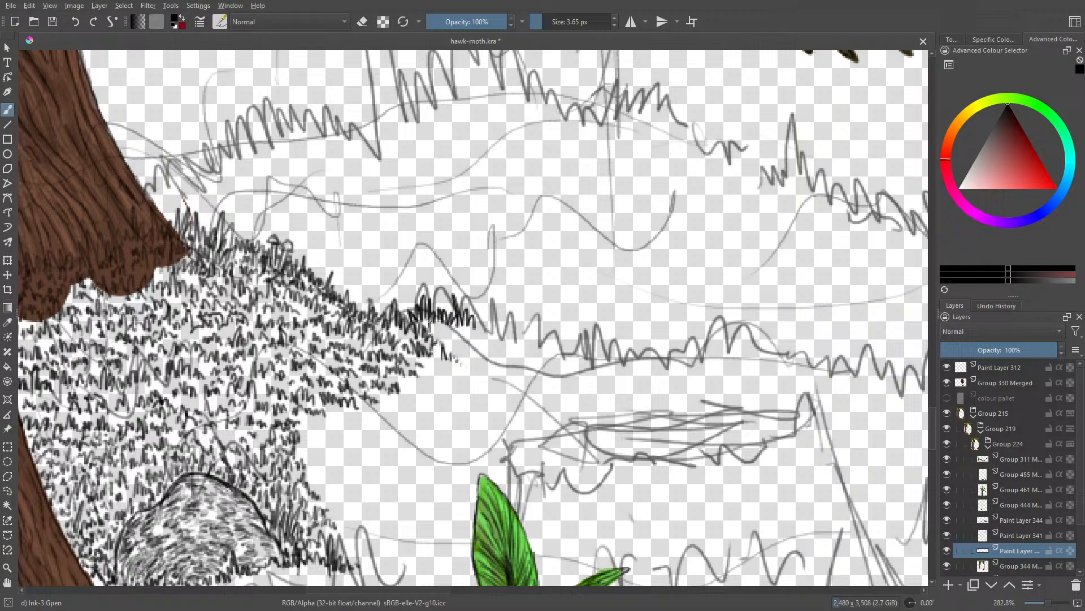
{"action": "mouse_move", "coordinate": [440, 334]}
{"action": "left_mouse_down"}
{"action": "mouse_move", "coordinate": [474, 338]}
{"action": "mouse_move", "coordinate": [469, 350]}
{"action": "mouse_move", "coordinate": [446, 347]}
{"action": "left_mouse_up"}
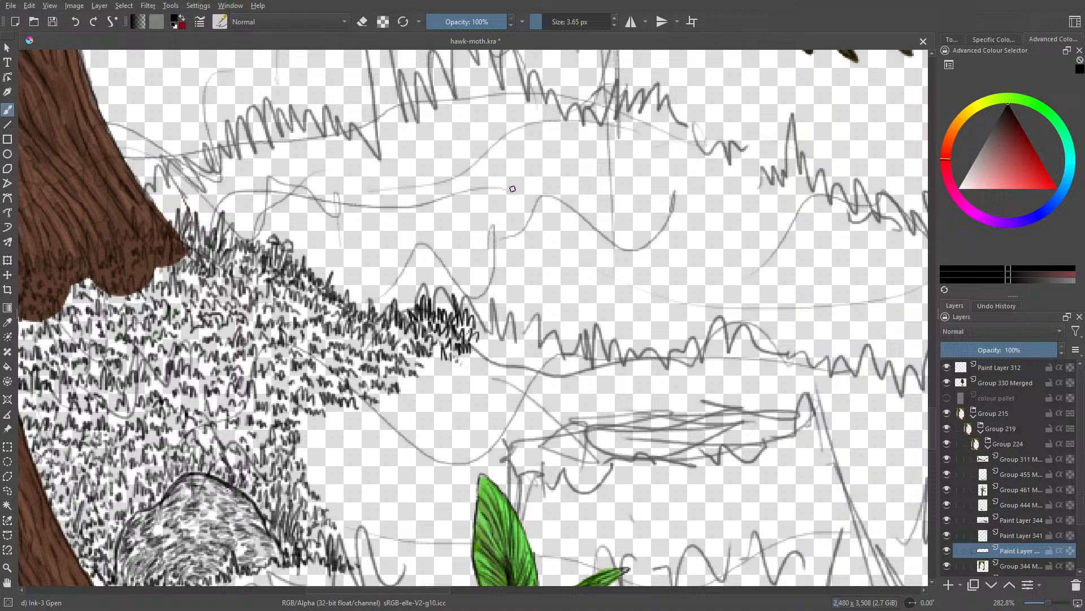
{"action": "mouse_move", "coordinate": [473, 326]}
{"action": "left_mouse_down"}
{"action": "mouse_move", "coordinate": [494, 340]}
{"action": "mouse_move", "coordinate": [505, 324]}
{"action": "mouse_move", "coordinate": [522, 345]}
{"action": "mouse_move", "coordinate": [523, 325]}
{"action": "mouse_move", "coordinate": [540, 343]}
{"action": "mouse_move", "coordinate": [487, 309]}
{"action": "mouse_move", "coordinate": [496, 299]}
{"action": "mouse_move", "coordinate": [571, 363]}
{"action": "mouse_move", "coordinate": [573, 333]}
{"action": "mouse_move", "coordinate": [577, 360]}
{"action": "mouse_move", "coordinate": [586, 349]}
{"action": "mouse_move", "coordinate": [601, 367]}
{"action": "mouse_move", "coordinate": [597, 332]}
{"action": "mouse_move", "coordinate": [628, 363]}
{"action": "left_mouse_up"}
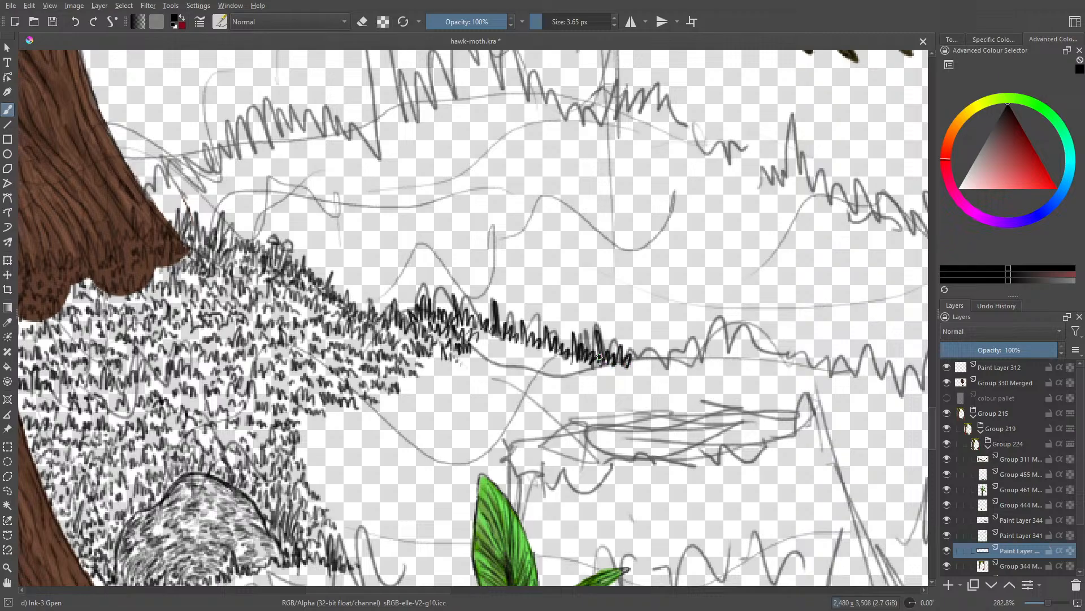
Step: Check the artwork by briefly hiding and restoring the Group 344 layer and the active paint layer
{"action": "mouse_move", "coordinate": [934, 431]}
{"action": "left_mouse_down"}
{"action": "mouse_move", "coordinate": [930, 477]}
{"action": "mouse_move", "coordinate": [934, 441]}
{"action": "left_mouse_up"}
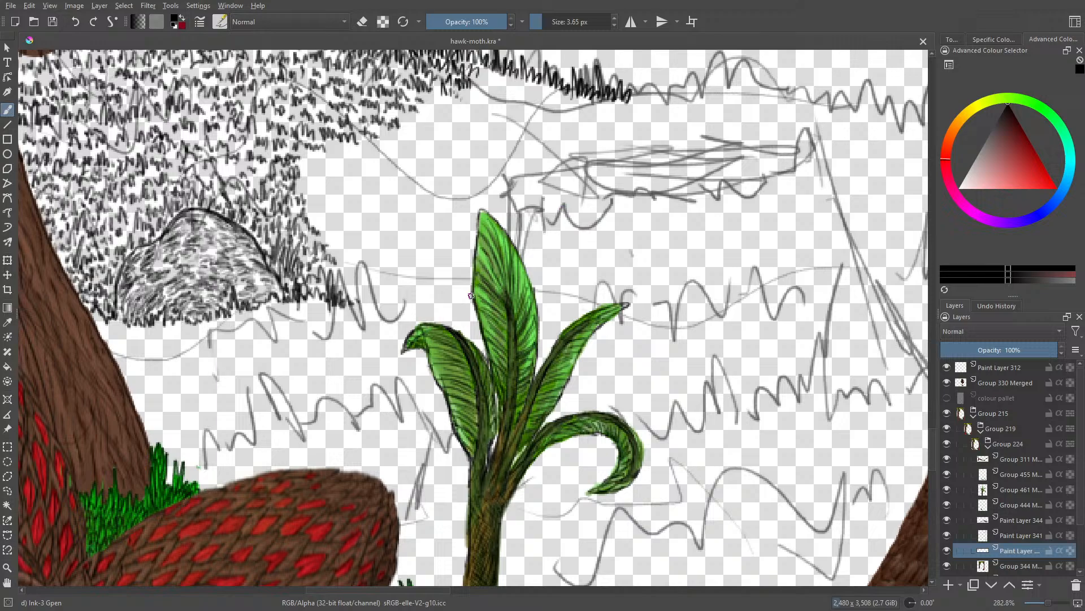
{"action": "left_click", "coordinate": [947, 565]}
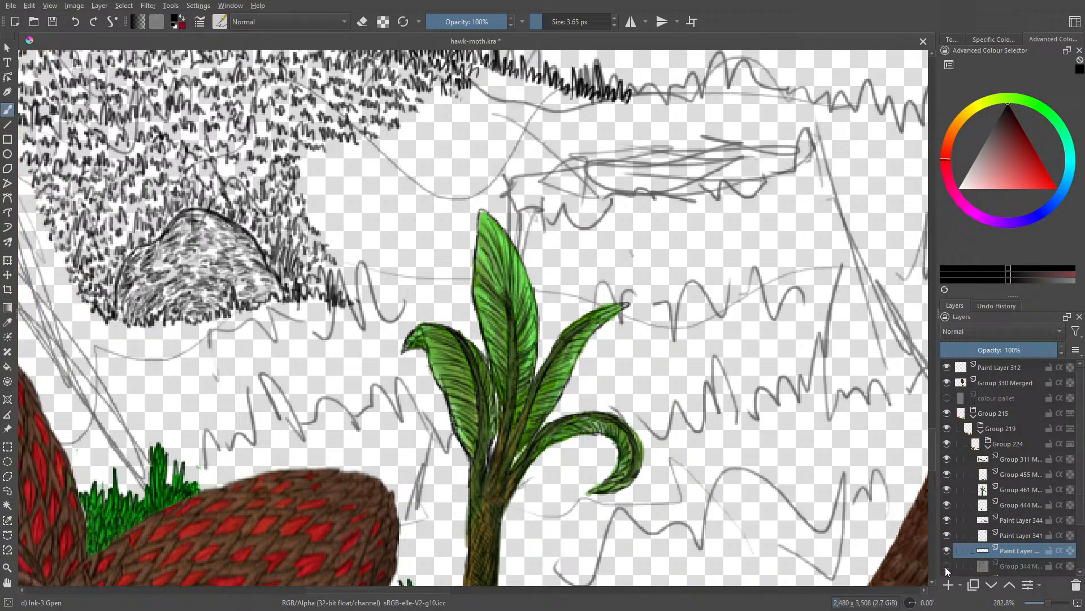
{"action": "left_click", "coordinate": [947, 565]}
{"action": "left_click", "coordinate": [946, 550]}
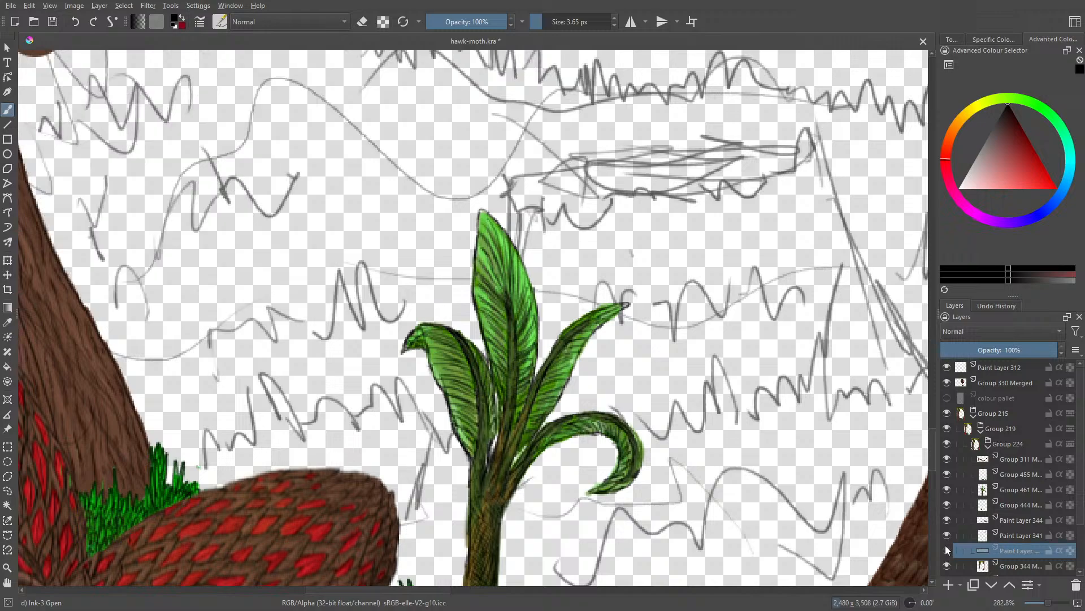
{"action": "left_click", "coordinate": [947, 550]}
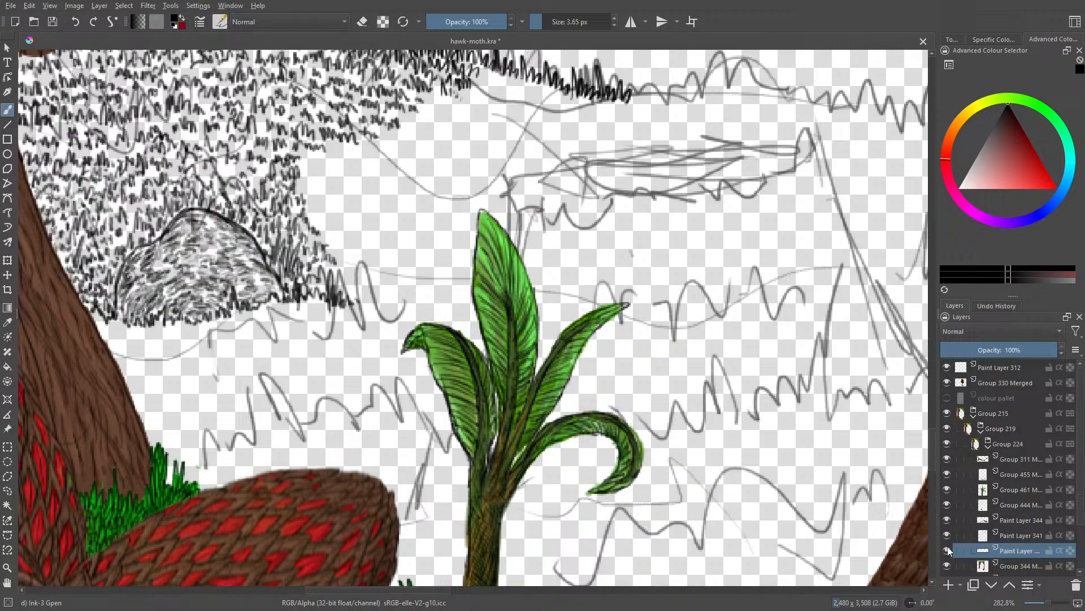
Step: Try an upright ink line above the plant's tallest leaf and erase it
{"action": "left_click_drag", "start_coordinate": [507, 235], "coordinate": [513, 177]}
{"action": "key", "text": "slash"}
{"action": "left_click_drag", "start_coordinate": [512, 165], "coordinate": [512, 199]}
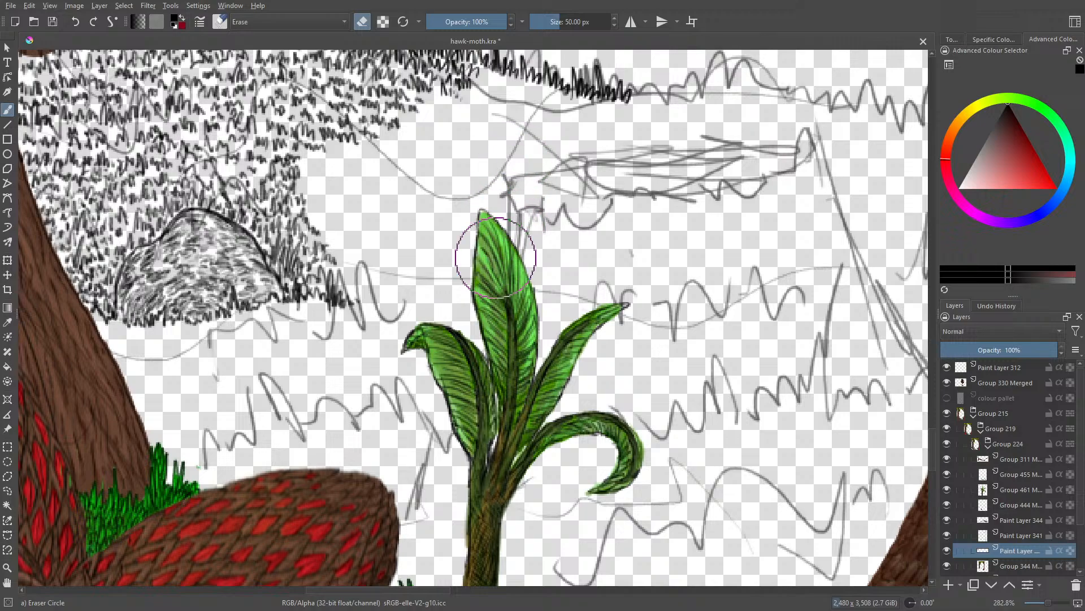
{"action": "key", "text": "slash"}
Step: Ink a clump of grass beside the rock and extend scattered grass tufts from the hillside toward the sketched ledge
{"action": "left_click_drag", "start_coordinate": [351, 293], "coordinate": [404, 296]}
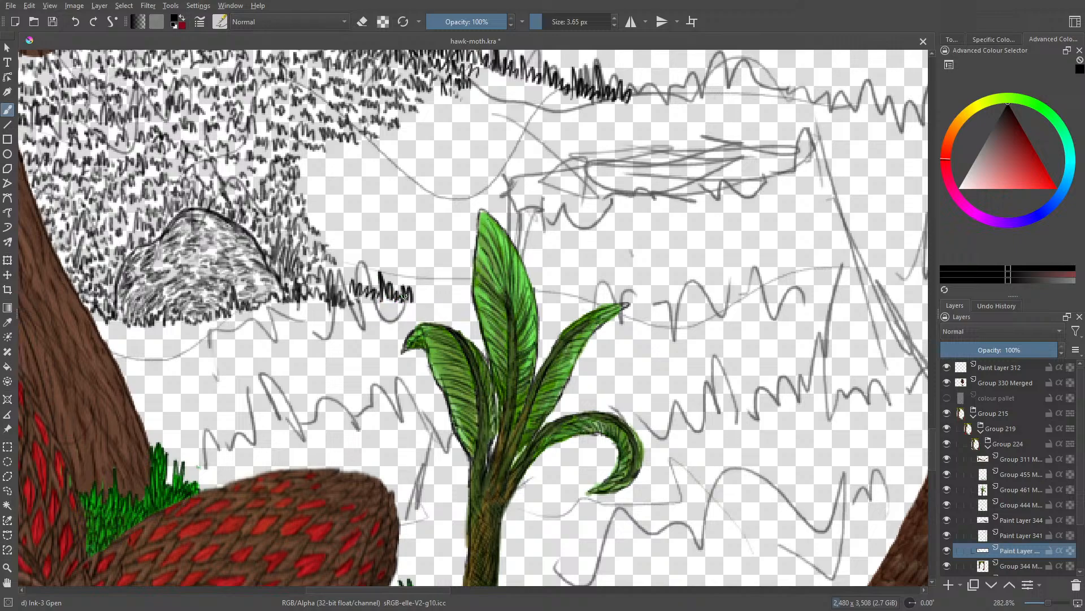
{"action": "mouse_move", "coordinate": [331, 258]}
{"action": "left_mouse_down"}
{"action": "mouse_move", "coordinate": [362, 275]}
{"action": "mouse_move", "coordinate": [342, 269]}
{"action": "mouse_move", "coordinate": [369, 269]}
{"action": "mouse_move", "coordinate": [370, 281]}
{"action": "mouse_move", "coordinate": [405, 287]}
{"action": "left_mouse_up"}
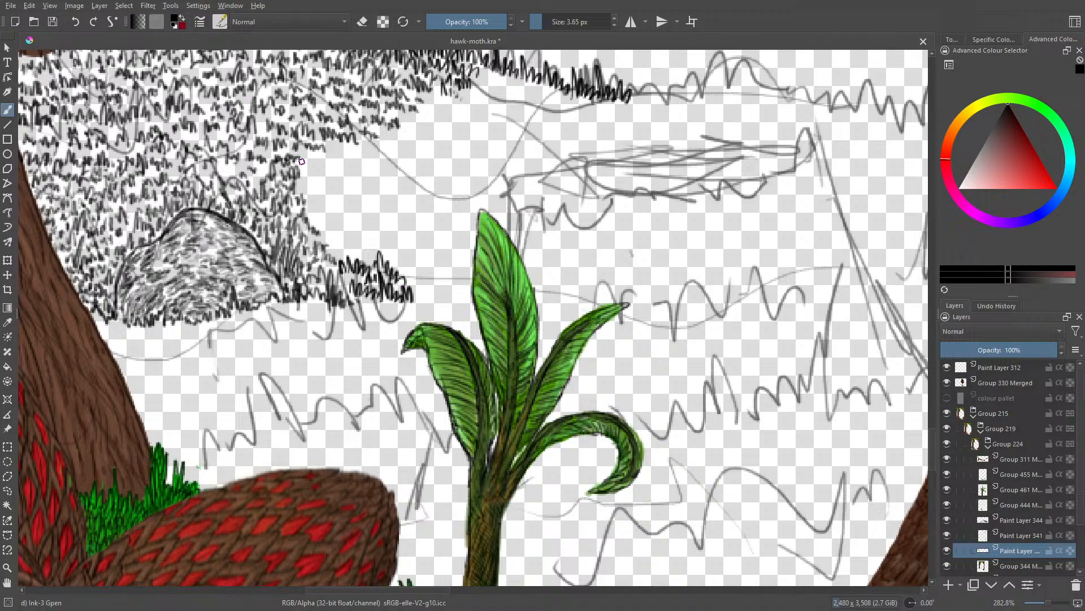
{"action": "mouse_move", "coordinate": [302, 162]}
{"action": "left_mouse_down"}
{"action": "mouse_move", "coordinate": [346, 148]}
{"action": "mouse_move", "coordinate": [379, 161]}
{"action": "mouse_move", "coordinate": [397, 142]}
{"action": "mouse_move", "coordinate": [402, 153]}
{"action": "mouse_move", "coordinate": [442, 152]}
{"action": "mouse_move", "coordinate": [447, 179]}
{"action": "mouse_move", "coordinate": [436, 162]}
{"action": "mouse_move", "coordinate": [395, 172]}
{"action": "left_mouse_up"}
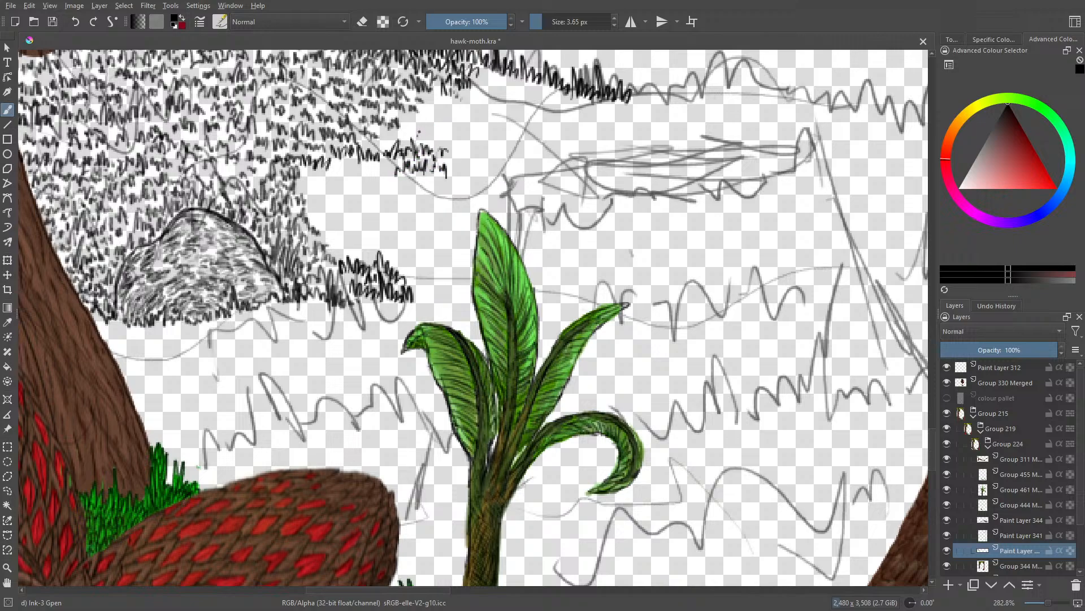
{"action": "mouse_move", "coordinate": [418, 131]}
{"action": "left_mouse_down"}
{"action": "mouse_move", "coordinate": [443, 144]}
{"action": "mouse_move", "coordinate": [445, 132]}
{"action": "mouse_move", "coordinate": [459, 160]}
{"action": "mouse_move", "coordinate": [476, 165]}
{"action": "mouse_move", "coordinate": [486, 151]}
{"action": "mouse_move", "coordinate": [504, 169]}
{"action": "left_mouse_up"}
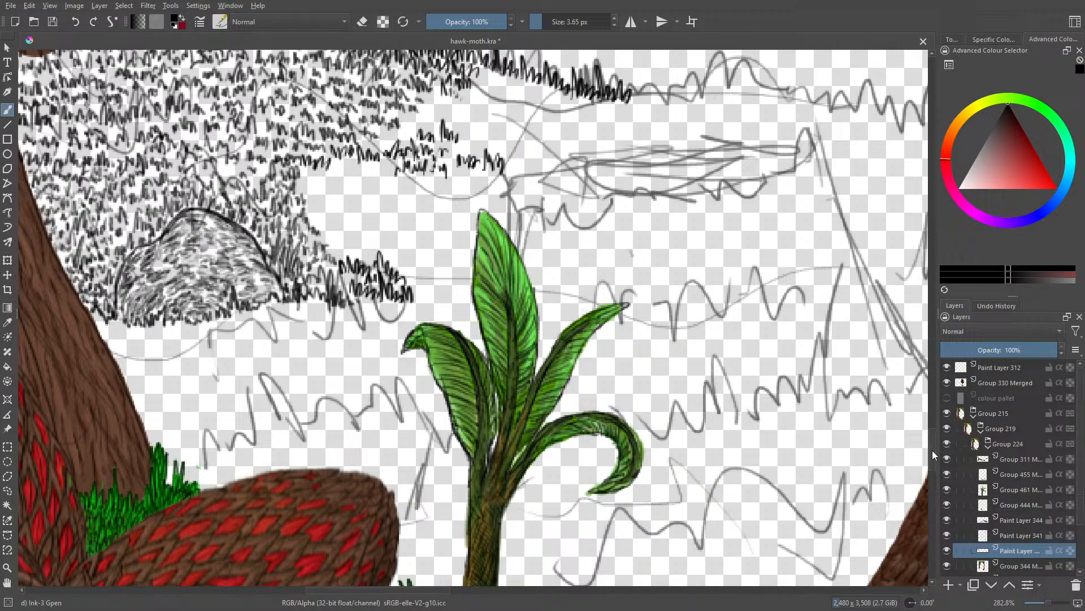
Step: Fill the open hillside between the grassy upper edge and the sketched ledge with rows of short grass tufts
{"action": "scroll", "coordinate": [932, 450], "scroll_direction": "up", "scroll_amount": 3}
{"action": "mouse_move", "coordinate": [483, 267]}
{"action": "left_mouse_down"}
{"action": "mouse_move", "coordinate": [503, 281]}
{"action": "mouse_move", "coordinate": [510, 267]}
{"action": "mouse_move", "coordinate": [520, 285]}
{"action": "mouse_move", "coordinate": [551, 291]}
{"action": "mouse_move", "coordinate": [548, 275]}
{"action": "mouse_move", "coordinate": [551, 303]}
{"action": "mouse_move", "coordinate": [565, 288]}
{"action": "mouse_move", "coordinate": [619, 301]}
{"action": "left_mouse_up"}
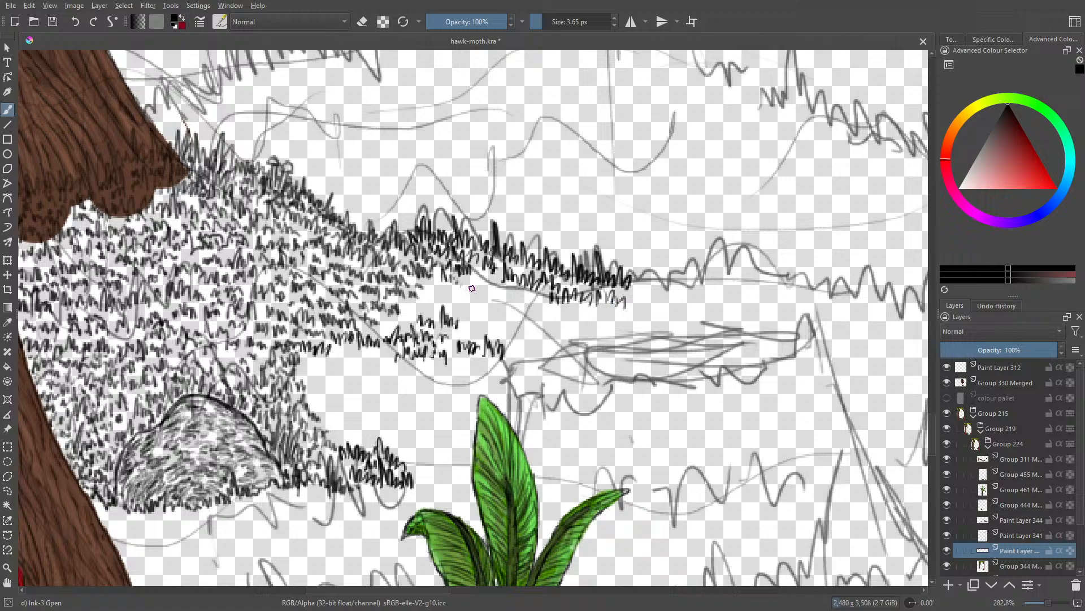
{"action": "mouse_move", "coordinate": [472, 288]}
{"action": "left_mouse_down"}
{"action": "mouse_move", "coordinate": [490, 284]}
{"action": "mouse_move", "coordinate": [546, 308]}
{"action": "mouse_move", "coordinate": [538, 295]}
{"action": "left_mouse_up"}
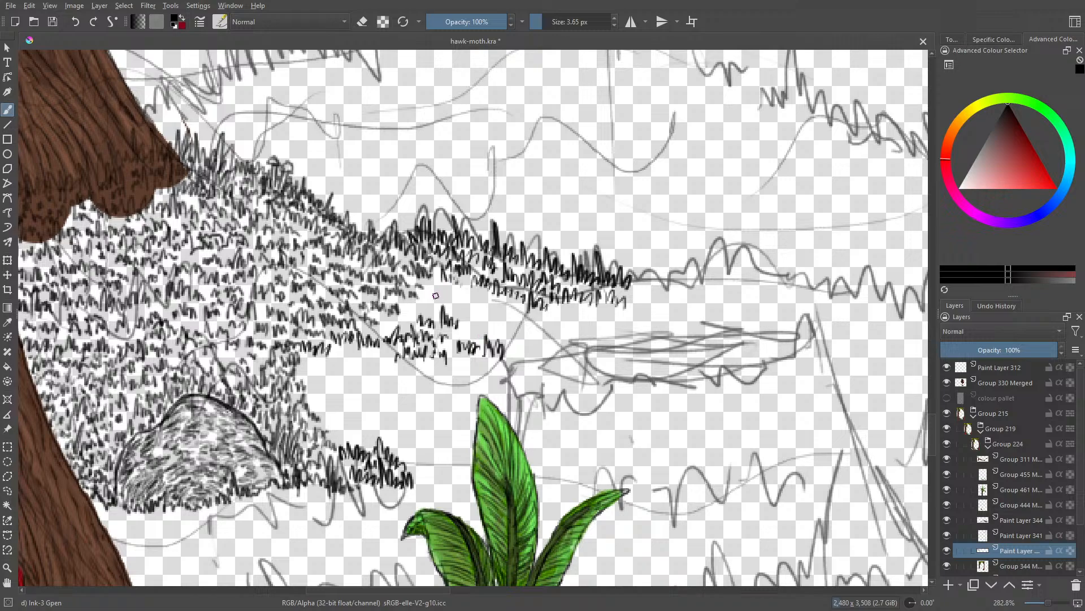
{"action": "left_click_drag", "start_coordinate": [431, 284], "coordinate": [513, 308]}
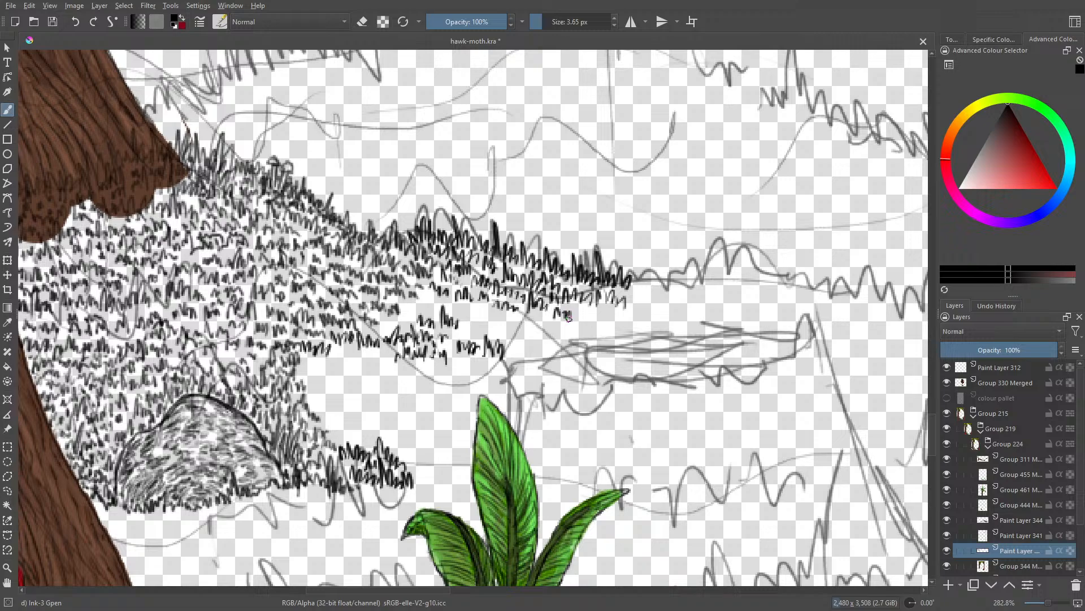
{"action": "mouse_move", "coordinate": [567, 316]}
{"action": "left_mouse_down"}
{"action": "mouse_move", "coordinate": [615, 314]}
{"action": "mouse_move", "coordinate": [581, 332]}
{"action": "mouse_move", "coordinate": [528, 329]}
{"action": "mouse_move", "coordinate": [536, 315]}
{"action": "mouse_move", "coordinate": [484, 323]}
{"action": "mouse_move", "coordinate": [454, 308]}
{"action": "mouse_move", "coordinate": [483, 309]}
{"action": "mouse_move", "coordinate": [434, 303]}
{"action": "mouse_move", "coordinate": [450, 303]}
{"action": "mouse_move", "coordinate": [422, 318]}
{"action": "mouse_move", "coordinate": [399, 309]}
{"action": "mouse_move", "coordinate": [406, 323]}
{"action": "mouse_move", "coordinate": [379, 329]}
{"action": "mouse_move", "coordinate": [406, 326]}
{"action": "mouse_move", "coordinate": [432, 296]}
{"action": "left_mouse_up"}
{"action": "mouse_move", "coordinate": [464, 331]}
{"action": "left_mouse_down"}
{"action": "mouse_move", "coordinate": [493, 343]}
{"action": "mouse_move", "coordinate": [564, 338]}
{"action": "mouse_move", "coordinate": [539, 352]}
{"action": "left_mouse_up"}
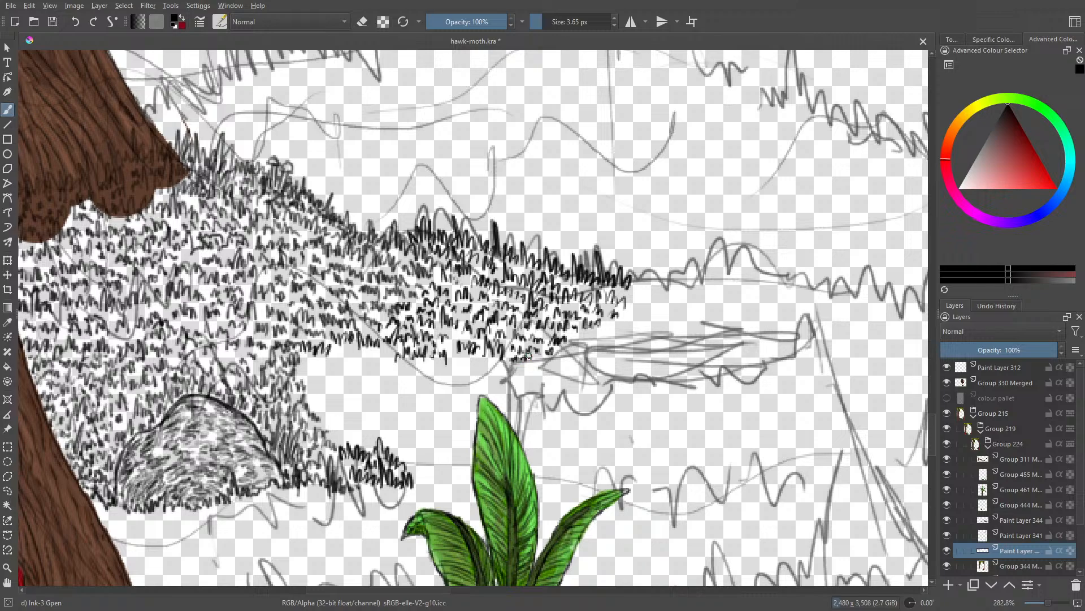
Step: Ink the jagged outline of the sketched ledge, including its pointed end, descending slope line and upper edge
{"action": "left_click_drag", "start_coordinate": [415, 588], "coordinate": [455, 588]}
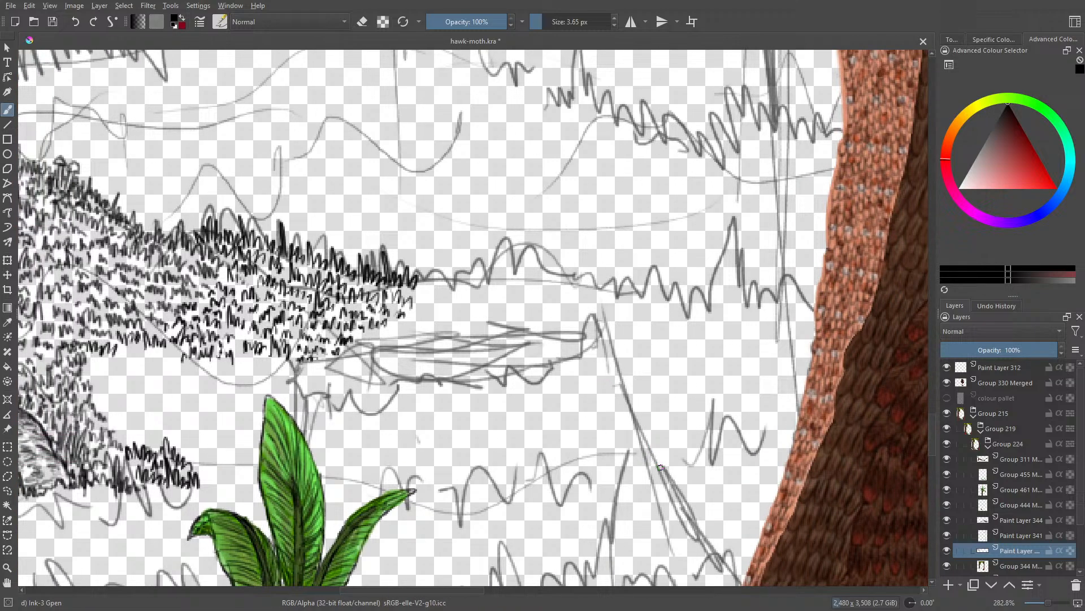
{"action": "mouse_move", "coordinate": [660, 468]}
{"action": "left_mouse_down"}
{"action": "mouse_move", "coordinate": [620, 379]}
{"action": "mouse_move", "coordinate": [609, 319]}
{"action": "mouse_move", "coordinate": [608, 373]}
{"action": "mouse_move", "coordinate": [583, 274]}
{"action": "mouse_move", "coordinate": [580, 305]}
{"action": "mouse_move", "coordinate": [570, 271]}
{"action": "mouse_move", "coordinate": [559, 274]}
{"action": "mouse_move", "coordinate": [559, 311]}
{"action": "mouse_move", "coordinate": [533, 380]}
{"action": "mouse_move", "coordinate": [513, 368]}
{"action": "mouse_move", "coordinate": [503, 380]}
{"action": "mouse_move", "coordinate": [487, 375]}
{"action": "mouse_move", "coordinate": [488, 363]}
{"action": "mouse_move", "coordinate": [474, 383]}
{"action": "mouse_move", "coordinate": [423, 384]}
{"action": "mouse_move", "coordinate": [421, 373]}
{"action": "mouse_move", "coordinate": [408, 382]}
{"action": "mouse_move", "coordinate": [393, 371]}
{"action": "mouse_move", "coordinate": [387, 398]}
{"action": "mouse_move", "coordinate": [367, 413]}
{"action": "mouse_move", "coordinate": [340, 385]}
{"action": "mouse_move", "coordinate": [333, 404]}
{"action": "mouse_move", "coordinate": [308, 396]}
{"action": "mouse_move", "coordinate": [292, 382]}
{"action": "mouse_move", "coordinate": [296, 360]}
{"action": "mouse_move", "coordinate": [305, 366]}
{"action": "mouse_move", "coordinate": [296, 381]}
{"action": "left_mouse_up"}
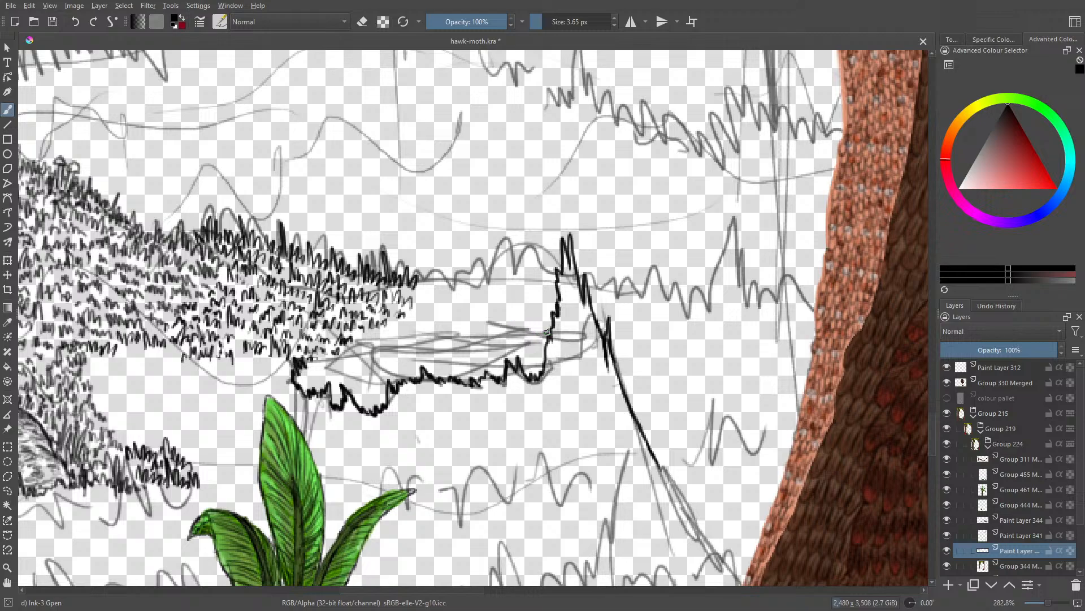
{"action": "mouse_move", "coordinate": [547, 335]}
{"action": "left_mouse_down"}
{"action": "mouse_move", "coordinate": [406, 335]}
{"action": "mouse_move", "coordinate": [387, 353]}
{"action": "mouse_move", "coordinate": [398, 339]}
{"action": "mouse_move", "coordinate": [356, 363]}
{"action": "mouse_move", "coordinate": [305, 366]}
{"action": "left_mouse_up"}
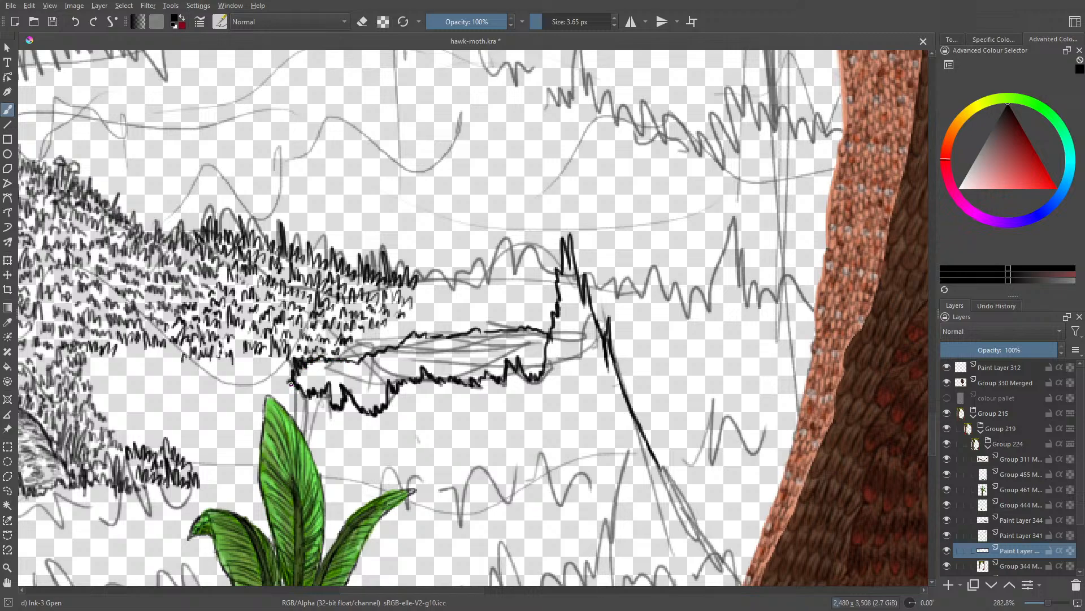
Step: Ink the stump's outer edge behind the plant's tallest leaf and a row of grass tufts along its base
{"action": "left_click_drag", "start_coordinate": [291, 382], "coordinate": [289, 412]}
{"action": "mouse_move", "coordinate": [673, 467]}
{"action": "left_mouse_down"}
{"action": "mouse_move", "coordinate": [673, 443]}
{"action": "mouse_move", "coordinate": [665, 451]}
{"action": "mouse_move", "coordinate": [660, 441]}
{"action": "mouse_move", "coordinate": [651, 461]}
{"action": "mouse_move", "coordinate": [633, 444]}
{"action": "mouse_move", "coordinate": [624, 462]}
{"action": "mouse_move", "coordinate": [617, 457]}
{"action": "mouse_move", "coordinate": [639, 451]}
{"action": "mouse_move", "coordinate": [603, 457]}
{"action": "mouse_move", "coordinate": [620, 481]}
{"action": "mouse_move", "coordinate": [662, 473]}
{"action": "mouse_move", "coordinate": [681, 451]}
{"action": "mouse_move", "coordinate": [682, 473]}
{"action": "mouse_move", "coordinate": [706, 466]}
{"action": "left_mouse_up"}
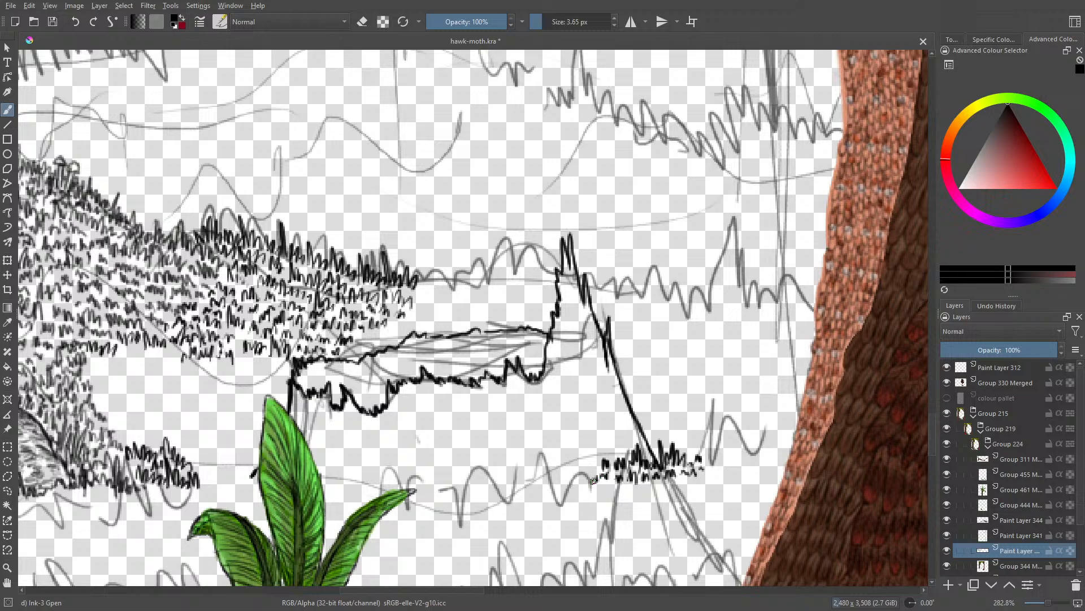
{"action": "mouse_move", "coordinate": [593, 480]}
{"action": "left_mouse_down"}
{"action": "mouse_move", "coordinate": [575, 457]}
{"action": "mouse_move", "coordinate": [566, 482]}
{"action": "mouse_move", "coordinate": [585, 486]}
{"action": "mouse_move", "coordinate": [561, 481]}
{"action": "mouse_move", "coordinate": [555, 464]}
{"action": "mouse_move", "coordinate": [545, 488]}
{"action": "mouse_move", "coordinate": [554, 492]}
{"action": "mouse_move", "coordinate": [533, 481]}
{"action": "mouse_move", "coordinate": [527, 449]}
{"action": "mouse_move", "coordinate": [527, 478]}
{"action": "mouse_move", "coordinate": [516, 477]}
{"action": "mouse_move", "coordinate": [536, 486]}
{"action": "mouse_move", "coordinate": [496, 477]}
{"action": "mouse_move", "coordinate": [510, 500]}
{"action": "mouse_move", "coordinate": [534, 493]}
{"action": "mouse_move", "coordinate": [492, 485]}
{"action": "mouse_move", "coordinate": [484, 461]}
{"action": "mouse_move", "coordinate": [463, 480]}
{"action": "mouse_move", "coordinate": [478, 493]}
{"action": "mouse_move", "coordinate": [495, 487]}
{"action": "mouse_move", "coordinate": [460, 495]}
{"action": "mouse_move", "coordinate": [453, 476]}
{"action": "mouse_move", "coordinate": [424, 491]}
{"action": "mouse_move", "coordinate": [462, 495]}
{"action": "mouse_move", "coordinate": [405, 484]}
{"action": "mouse_move", "coordinate": [419, 489]}
{"action": "mouse_move", "coordinate": [397, 464]}
{"action": "mouse_move", "coordinate": [374, 492]}
{"action": "mouse_move", "coordinate": [359, 477]}
{"action": "mouse_move", "coordinate": [322, 481]}
{"action": "left_mouse_up"}
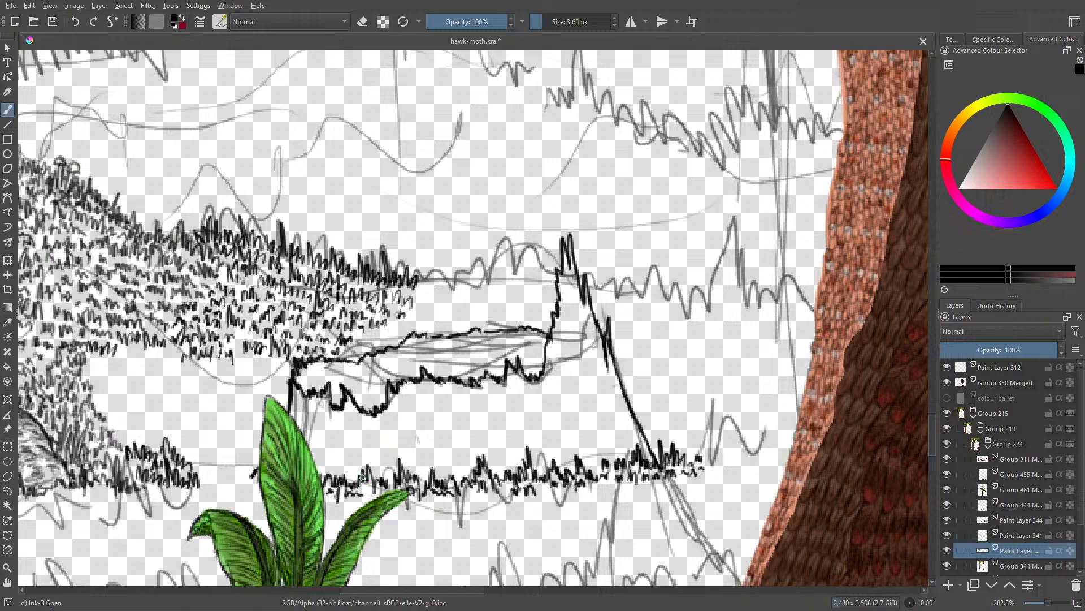
Step: Erase the middle stretch of the base grass and ink replacement tufts beside the tallest leaf
{"action": "key", "text": "e"}
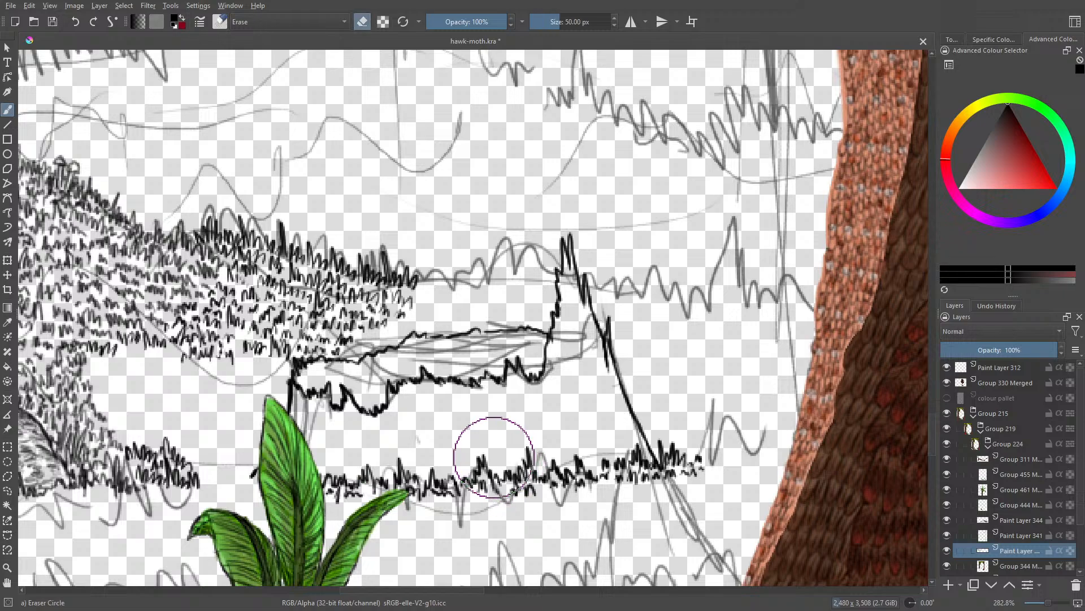
{"action": "left_click_drag", "start_coordinate": [486, 452], "coordinate": [387, 477]}
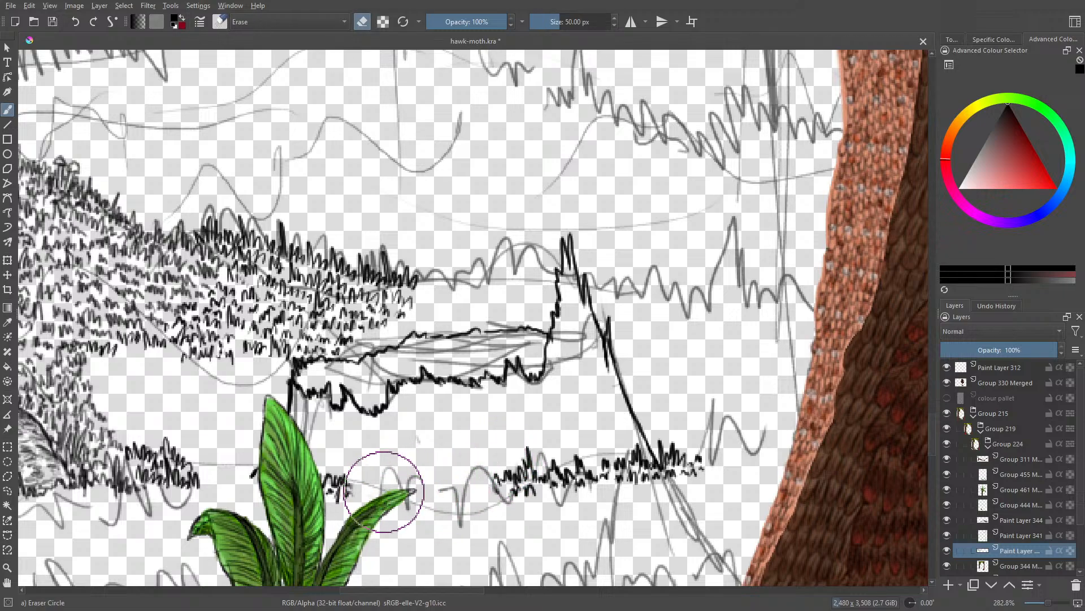
{"action": "key", "text": "e"}
{"action": "left_click_drag", "start_coordinate": [360, 494], "coordinate": [378, 498]}
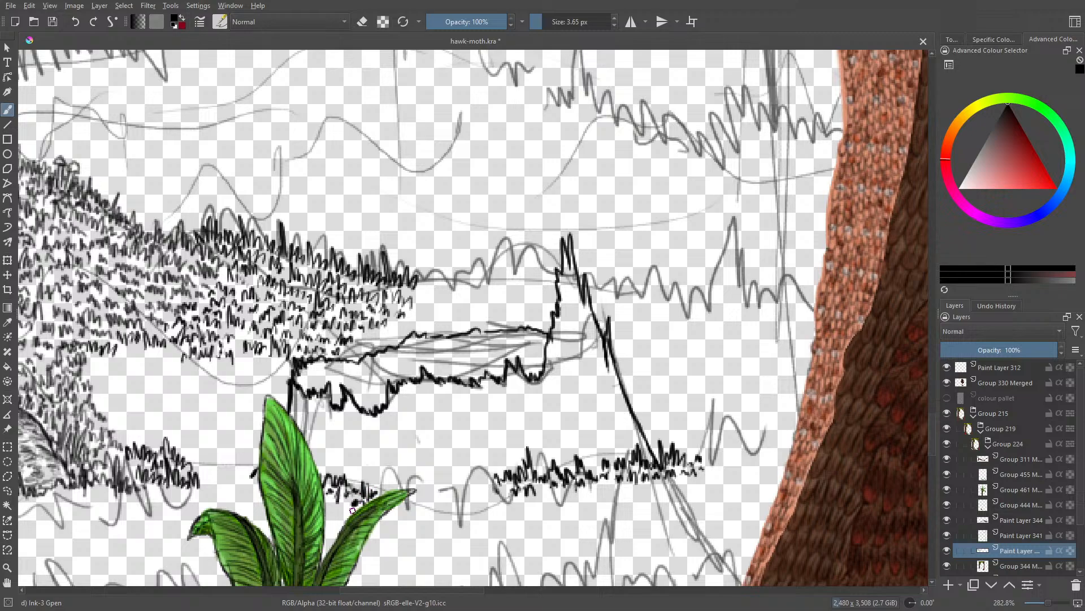
Step: Reduce the Eraser Circle brush size to 14.67 px and return to the Ink-3 Gpen brush
{"action": "key", "text": "e"}
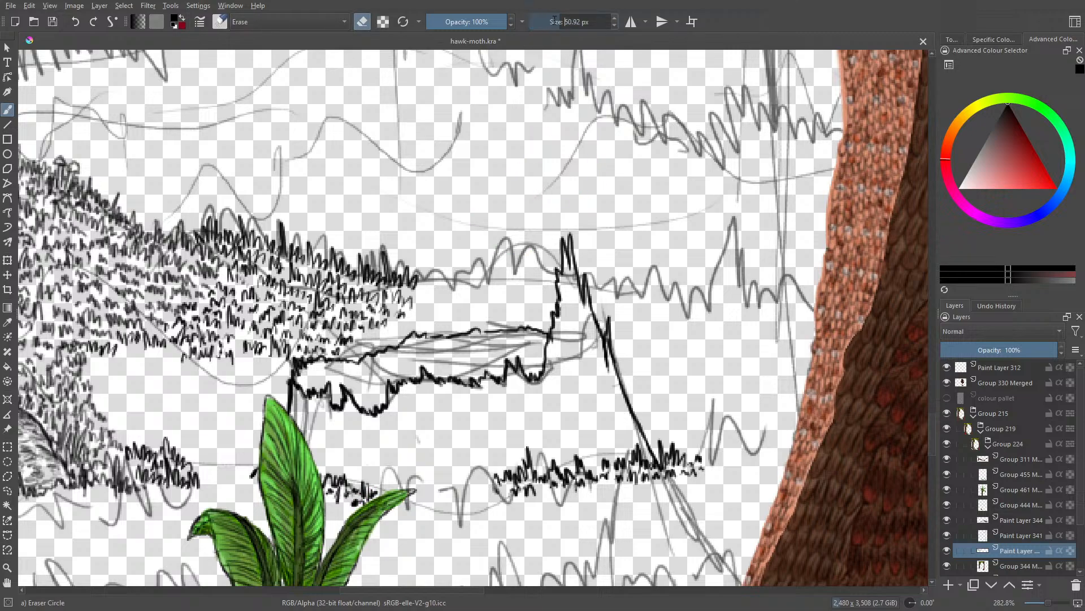
{"action": "right_click", "coordinate": [556, 22]}
{"action": "left_click", "coordinate": [555, 21]}
{"action": "left_click_drag", "start_coordinate": [553, 21], "coordinate": [544, 24]}
{"action": "key", "text": "e"}
Step: Ink a dipping curve of dense grass tufts along the stump's base, continuing on both sides of the tallest leaf
{"action": "mouse_move", "coordinate": [382, 521]}
{"action": "left_mouse_down"}
{"action": "mouse_move", "coordinate": [420, 527]}
{"action": "mouse_move", "coordinate": [425, 510]}
{"action": "mouse_move", "coordinate": [441, 541]}
{"action": "mouse_move", "coordinate": [443, 530]}
{"action": "mouse_move", "coordinate": [468, 534]}
{"action": "mouse_move", "coordinate": [468, 515]}
{"action": "mouse_move", "coordinate": [497, 514]}
{"action": "mouse_move", "coordinate": [502, 490]}
{"action": "mouse_move", "coordinate": [487, 516]}
{"action": "left_mouse_up"}
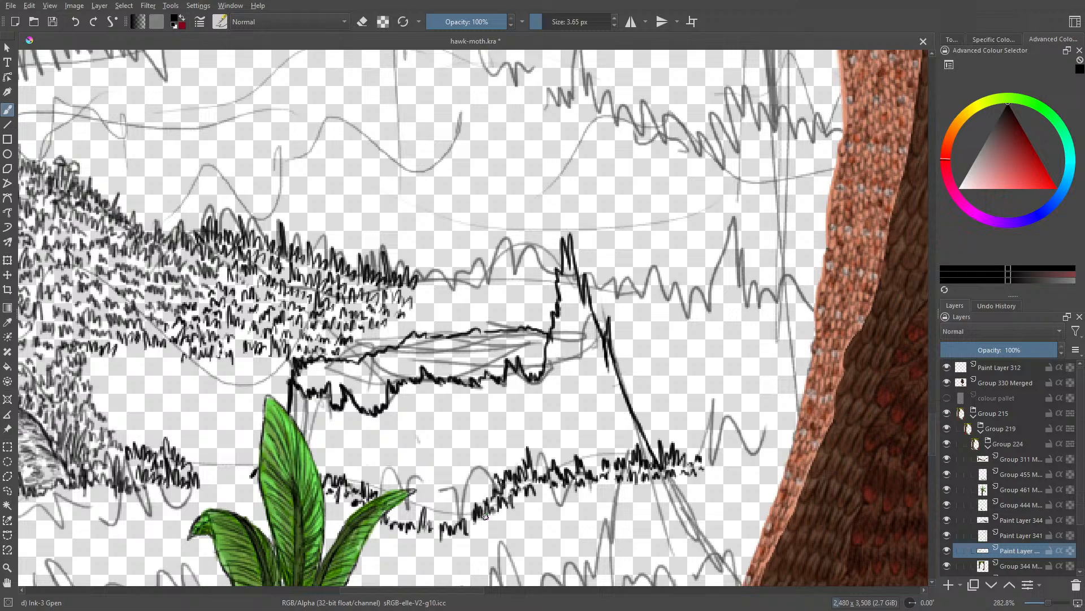
{"action": "left_click_drag", "start_coordinate": [542, 494], "coordinate": [548, 505]}
{"action": "mouse_move", "coordinate": [473, 526]}
{"action": "left_mouse_down"}
{"action": "mouse_move", "coordinate": [493, 526]}
{"action": "mouse_move", "coordinate": [455, 523]}
{"action": "mouse_move", "coordinate": [455, 491]}
{"action": "mouse_move", "coordinate": [445, 526]}
{"action": "mouse_move", "coordinate": [391, 521]}
{"action": "left_mouse_up"}
{"action": "left_click_drag", "start_coordinate": [410, 505], "coordinate": [419, 515]}
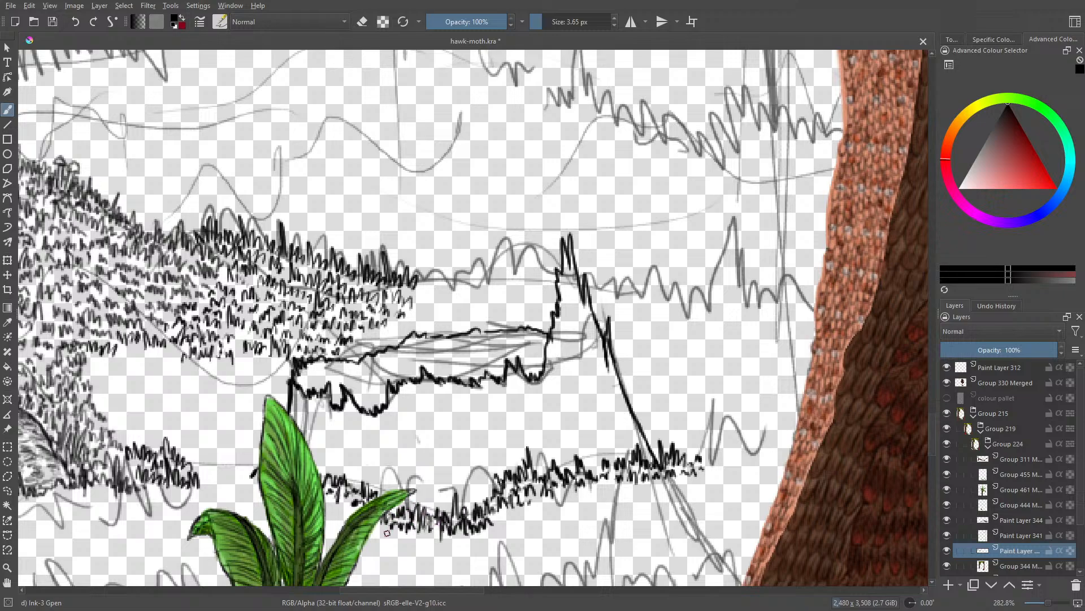
{"action": "left_click_drag", "start_coordinate": [349, 512], "coordinate": [328, 505]}
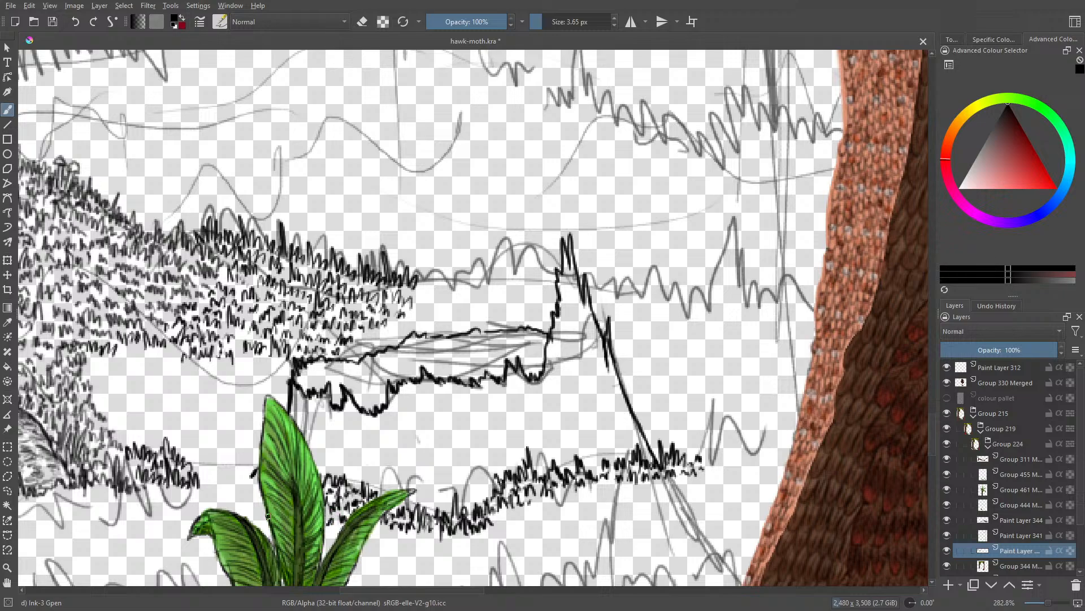
{"action": "left_click_drag", "start_coordinate": [258, 462], "coordinate": [235, 481]}
{"action": "key", "text": "e"}
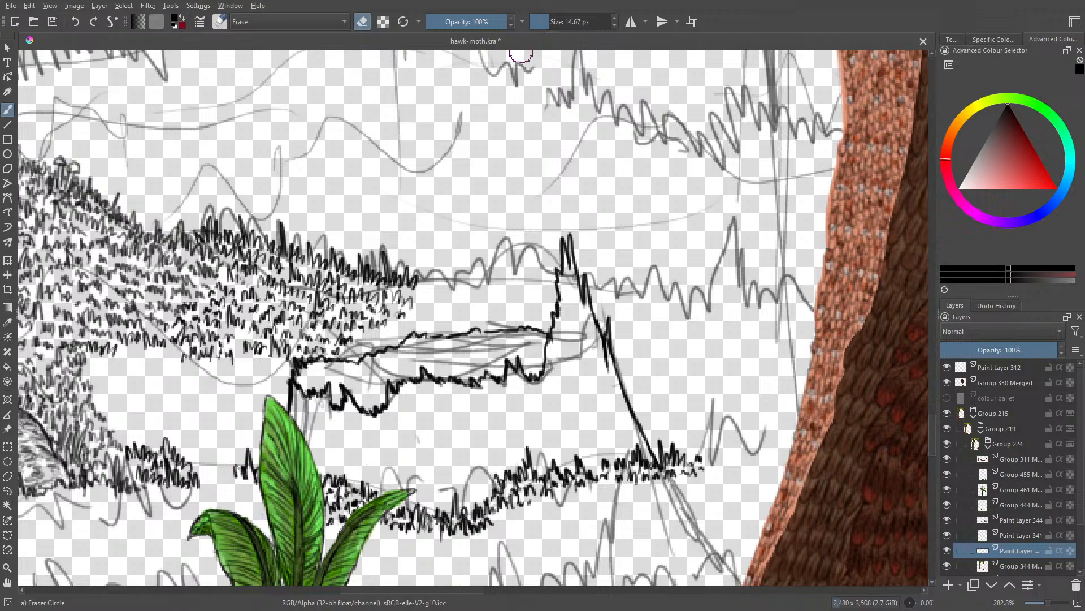
{"action": "key", "text": "e"}
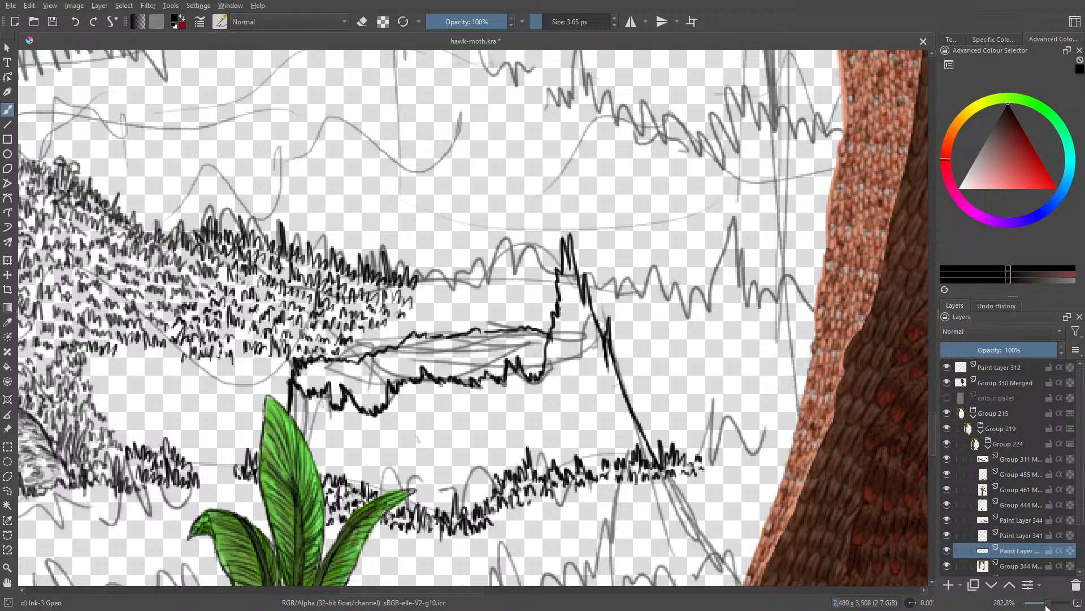
Step: Ink wood-grain lines along the upper edge and inside the leaf-side end of the stump's broken top
{"action": "left_click_drag", "start_coordinate": [1046, 606], "coordinate": [1051, 608]}
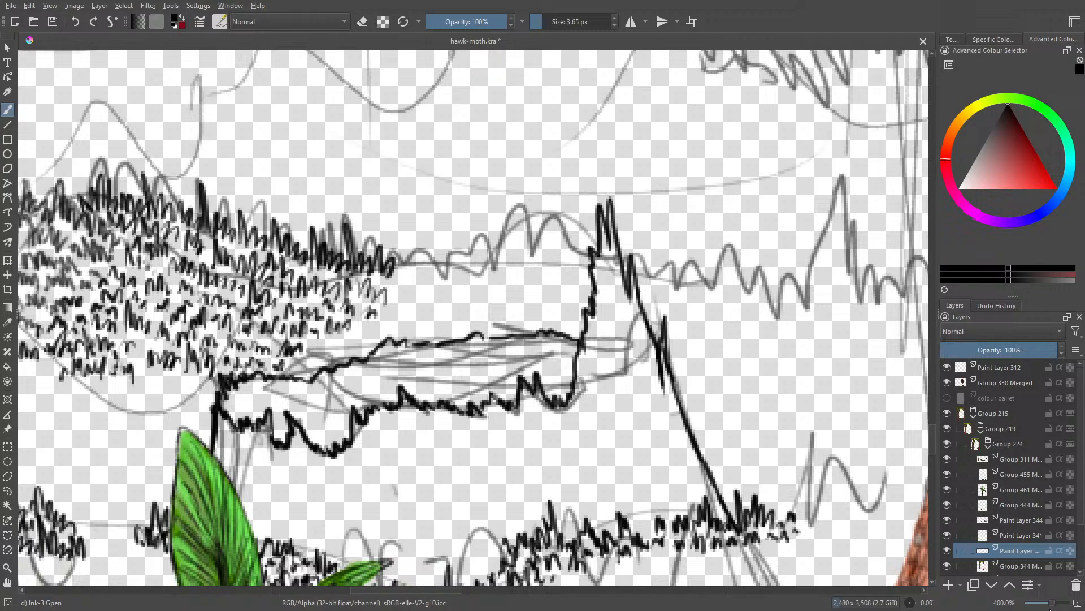
{"action": "mouse_move", "coordinate": [566, 389]}
{"action": "left_mouse_down"}
{"action": "mouse_move", "coordinate": [543, 393]}
{"action": "mouse_move", "coordinate": [570, 380]}
{"action": "mouse_move", "coordinate": [538, 384]}
{"action": "mouse_move", "coordinate": [568, 368]}
{"action": "mouse_move", "coordinate": [514, 362]}
{"action": "mouse_move", "coordinate": [549, 348]}
{"action": "mouse_move", "coordinate": [476, 367]}
{"action": "mouse_move", "coordinate": [499, 344]}
{"action": "mouse_move", "coordinate": [400, 348]}
{"action": "mouse_move", "coordinate": [409, 355]}
{"action": "mouse_move", "coordinate": [358, 371]}
{"action": "left_mouse_up"}
{"action": "mouse_move", "coordinate": [419, 352]}
{"action": "left_mouse_down"}
{"action": "mouse_move", "coordinate": [338, 377]}
{"action": "mouse_move", "coordinate": [370, 363]}
{"action": "mouse_move", "coordinate": [251, 380]}
{"action": "mouse_move", "coordinate": [234, 408]}
{"action": "mouse_move", "coordinate": [274, 437]}
{"action": "mouse_move", "coordinate": [333, 445]}
{"action": "mouse_move", "coordinate": [346, 440]}
{"action": "mouse_move", "coordinate": [297, 432]}
{"action": "mouse_move", "coordinate": [347, 428]}
{"action": "mouse_move", "coordinate": [273, 421]}
{"action": "mouse_move", "coordinate": [350, 419]}
{"action": "mouse_move", "coordinate": [243, 395]}
{"action": "left_mouse_up"}
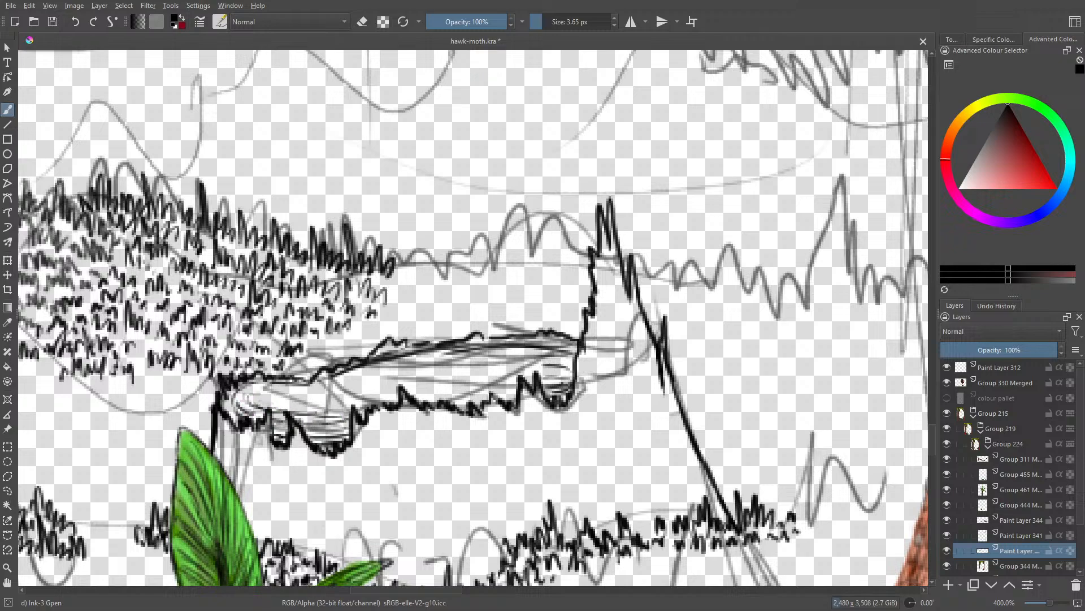
{"action": "left_click_drag", "start_coordinate": [321, 405], "coordinate": [260, 396]}
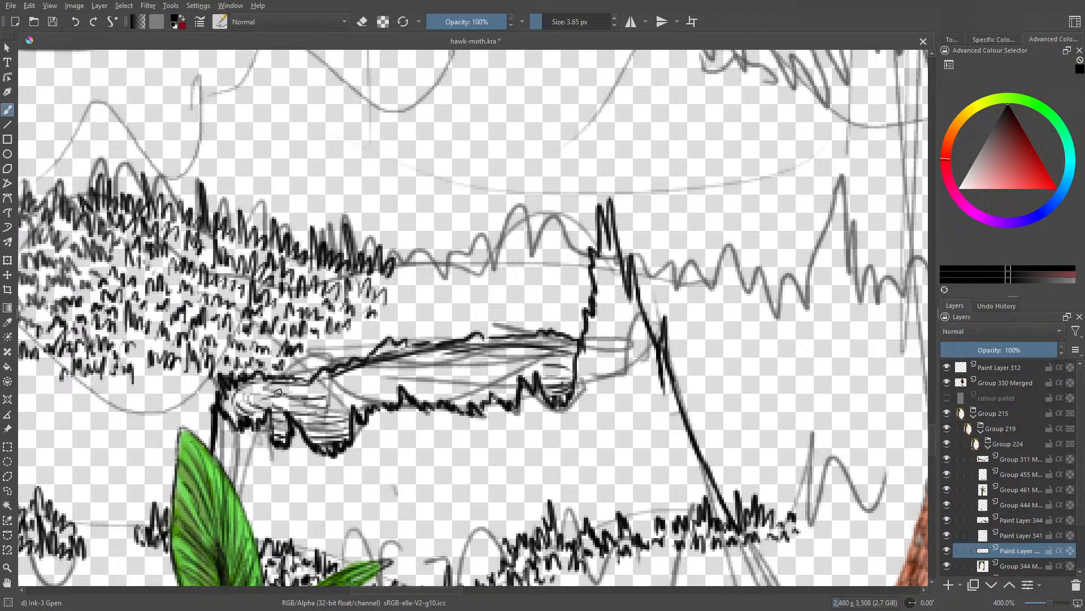
{"action": "mouse_move", "coordinate": [329, 386]}
{"action": "left_mouse_down"}
{"action": "mouse_move", "coordinate": [260, 390]}
{"action": "mouse_move", "coordinate": [321, 391]}
{"action": "left_mouse_up"}
{"action": "left_click_drag", "start_coordinate": [357, 390], "coordinate": [320, 405]}
{"action": "left_click_drag", "start_coordinate": [323, 406], "coordinate": [288, 402]}
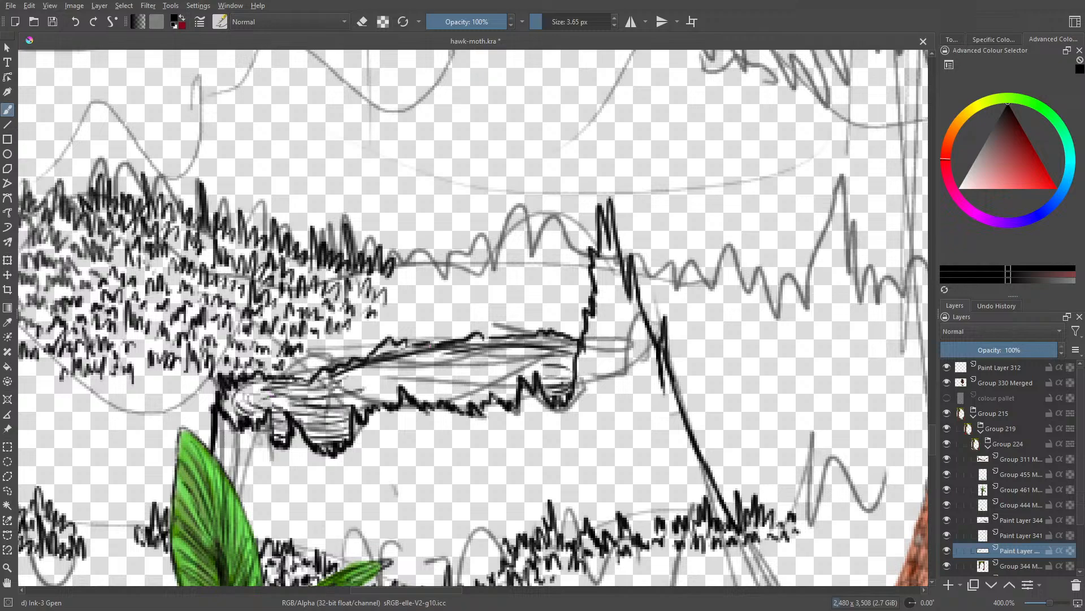
Step: Fill the middle of the stump's broken top with long flowing wood-grain lines toward the spike
{"action": "mouse_move", "coordinate": [490, 388]}
{"action": "left_mouse_down"}
{"action": "mouse_move", "coordinate": [433, 404]}
{"action": "mouse_move", "coordinate": [428, 393]}
{"action": "left_mouse_up"}
{"action": "left_click_drag", "start_coordinate": [453, 390], "coordinate": [417, 401]}
{"action": "left_click_drag", "start_coordinate": [375, 389], "coordinate": [332, 401]}
{"action": "left_click_drag", "start_coordinate": [407, 379], "coordinate": [366, 388]}
{"action": "mouse_move", "coordinate": [348, 381]}
{"action": "left_mouse_down"}
{"action": "mouse_move", "coordinate": [520, 349]}
{"action": "mouse_move", "coordinate": [510, 366]}
{"action": "mouse_move", "coordinate": [391, 380]}
{"action": "mouse_move", "coordinate": [458, 383]}
{"action": "mouse_move", "coordinate": [484, 378]}
{"action": "mouse_move", "coordinate": [478, 371]}
{"action": "left_mouse_up"}
{"action": "left_click_drag", "start_coordinate": [414, 383], "coordinate": [490, 370]}
{"action": "mouse_move", "coordinate": [487, 373]}
{"action": "left_mouse_down"}
{"action": "mouse_move", "coordinate": [569, 362]}
{"action": "mouse_move", "coordinate": [522, 340]}
{"action": "mouse_move", "coordinate": [442, 351]}
{"action": "left_mouse_up"}
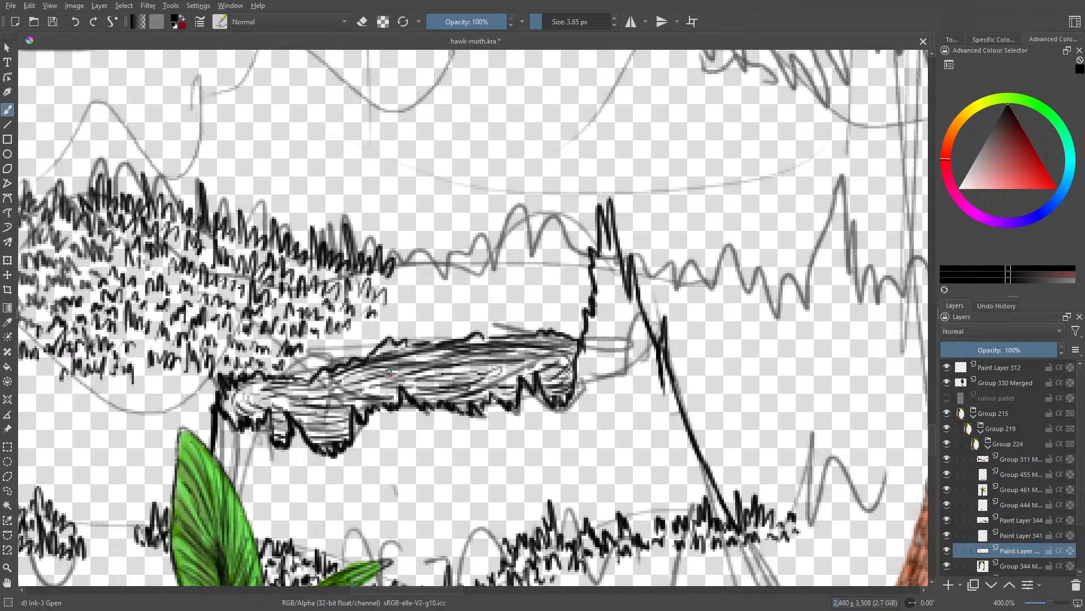
{"action": "mouse_move", "coordinate": [242, 398]}
{"action": "left_mouse_down"}
{"action": "mouse_move", "coordinate": [272, 385]}
{"action": "mouse_move", "coordinate": [253, 390]}
{"action": "left_mouse_up"}
Step: Ink bark lines down the stump's outer slope beneath the spike, ending in the base grass
{"action": "mouse_move", "coordinate": [723, 515]}
{"action": "left_mouse_down"}
{"action": "mouse_move", "coordinate": [691, 466]}
{"action": "mouse_move", "coordinate": [698, 493]}
{"action": "left_mouse_up"}
{"action": "left_click_drag", "start_coordinate": [679, 456], "coordinate": [658, 401]}
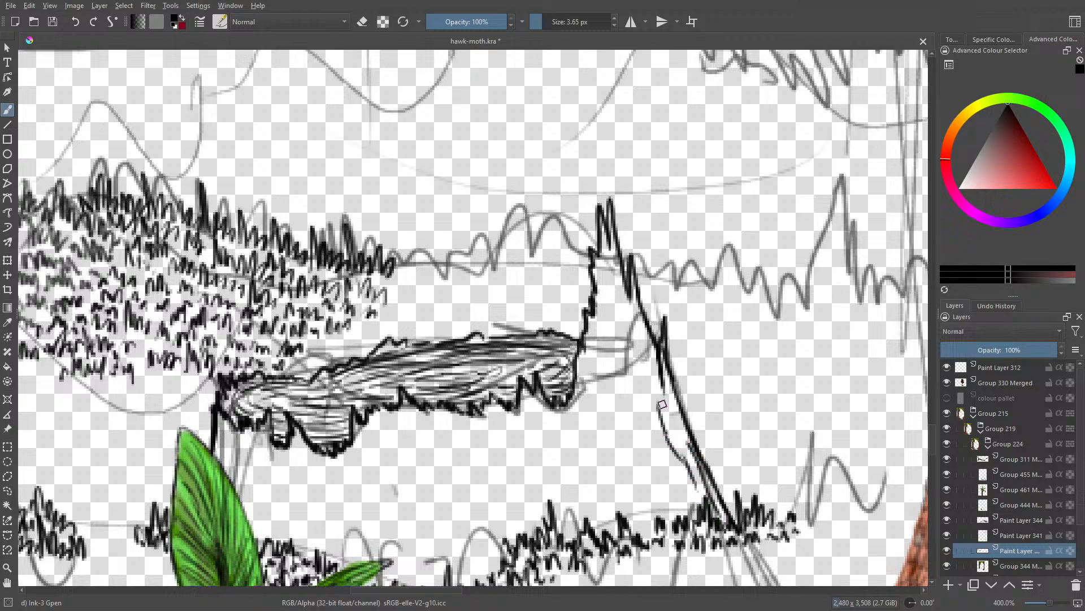
{"action": "mouse_move", "coordinate": [687, 444]}
{"action": "left_mouse_down"}
{"action": "mouse_move", "coordinate": [665, 384]}
{"action": "mouse_move", "coordinate": [659, 420]}
{"action": "mouse_move", "coordinate": [620, 345]}
{"action": "mouse_move", "coordinate": [648, 388]}
{"action": "mouse_move", "coordinate": [624, 309]}
{"action": "left_mouse_up"}
{"action": "mouse_move", "coordinate": [650, 359]}
{"action": "left_mouse_down"}
{"action": "mouse_move", "coordinate": [635, 300]}
{"action": "mouse_move", "coordinate": [617, 277]}
{"action": "mouse_move", "coordinate": [643, 444]}
{"action": "left_mouse_up"}
{"action": "mouse_move", "coordinate": [644, 405]}
{"action": "left_mouse_down"}
{"action": "mouse_move", "coordinate": [660, 478]}
{"action": "mouse_move", "coordinate": [672, 483]}
{"action": "left_mouse_up"}
{"action": "left_click_drag", "start_coordinate": [658, 442], "coordinate": [693, 523]}
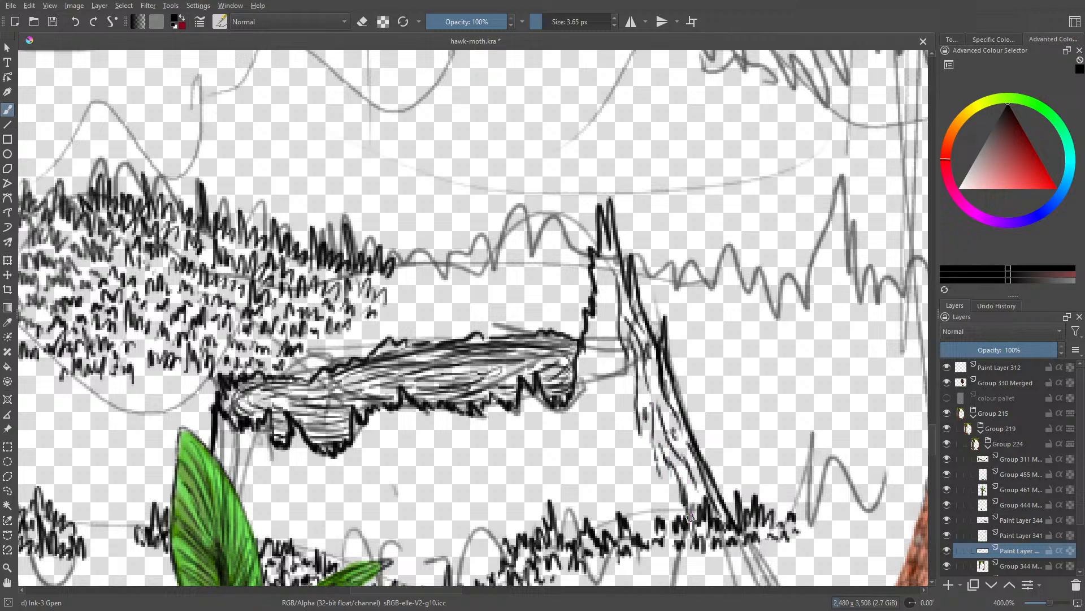
{"action": "mouse_move", "coordinate": [685, 483]}
{"action": "left_mouse_down"}
{"action": "mouse_move", "coordinate": [694, 523]}
{"action": "mouse_move", "coordinate": [674, 515]}
{"action": "mouse_move", "coordinate": [673, 500]}
{"action": "mouse_move", "coordinate": [662, 521]}
{"action": "mouse_move", "coordinate": [671, 524]}
{"action": "mouse_move", "coordinate": [628, 538]}
{"action": "mouse_move", "coordinate": [640, 490]}
{"action": "mouse_move", "coordinate": [644, 519]}
{"action": "left_mouse_up"}
{"action": "left_click_drag", "start_coordinate": [620, 452], "coordinate": [630, 471]}
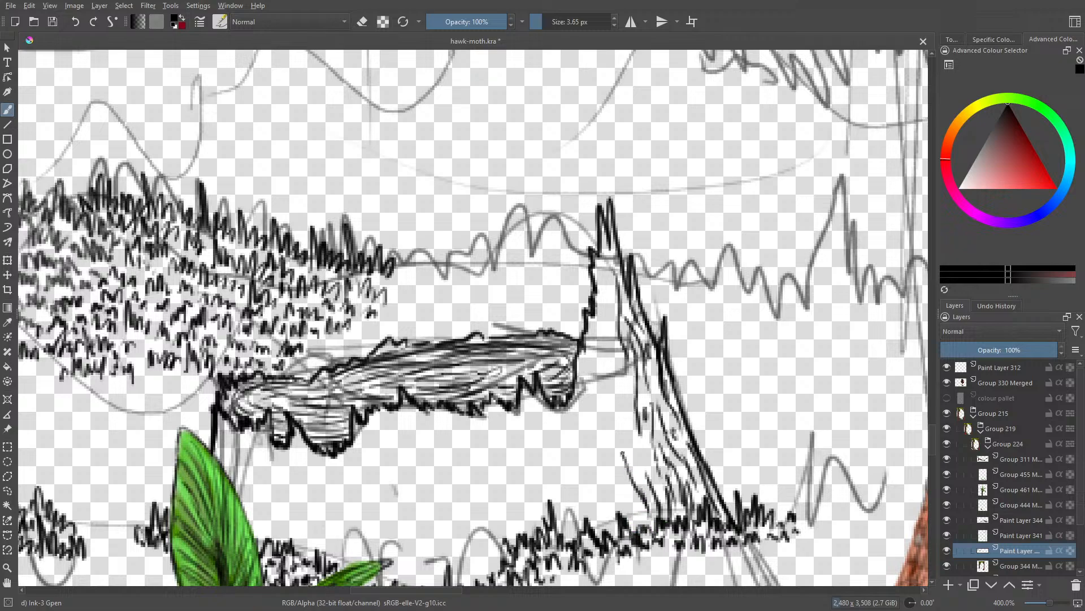
Step: Add bark strokes inward from the slope and up into the spike's tip
{"action": "left_click_drag", "start_coordinate": [618, 430], "coordinate": [625, 453]}
{"action": "left_click_drag", "start_coordinate": [628, 435], "coordinate": [646, 467]}
{"action": "mouse_move", "coordinate": [647, 467]}
{"action": "left_mouse_down"}
{"action": "mouse_move", "coordinate": [624, 390]}
{"action": "mouse_move", "coordinate": [632, 408]}
{"action": "left_mouse_up"}
{"action": "left_click_drag", "start_coordinate": [608, 307], "coordinate": [607, 373]}
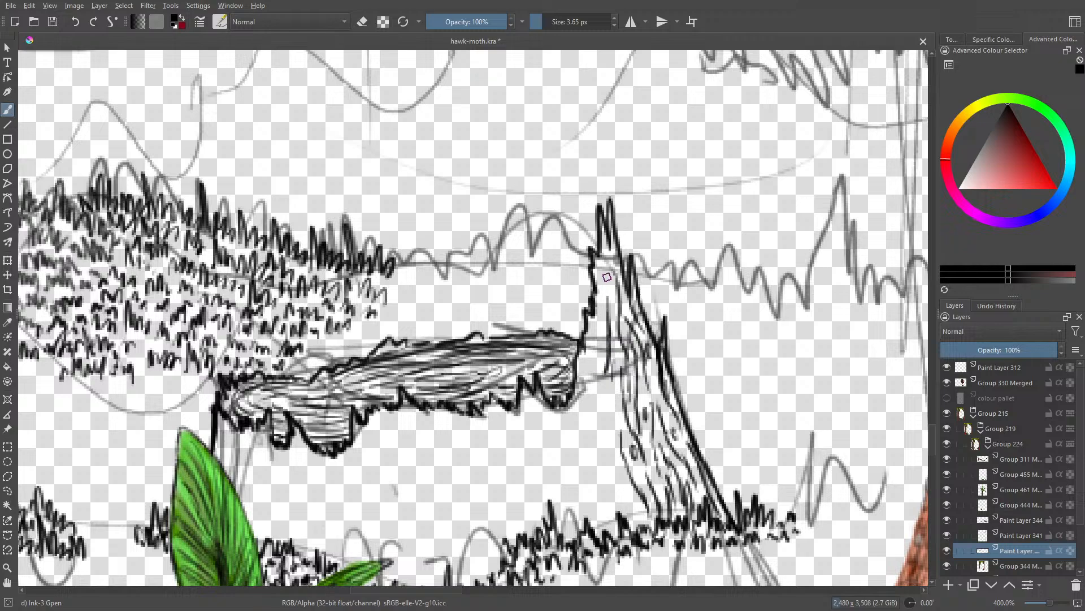
{"action": "mouse_move", "coordinate": [606, 269]}
{"action": "left_mouse_down"}
{"action": "mouse_move", "coordinate": [607, 298]}
{"action": "mouse_move", "coordinate": [609, 277]}
{"action": "mouse_move", "coordinate": [617, 282]}
{"action": "mouse_move", "coordinate": [614, 313]}
{"action": "left_mouse_up"}
{"action": "left_click_drag", "start_coordinate": [614, 358], "coordinate": [613, 426]}
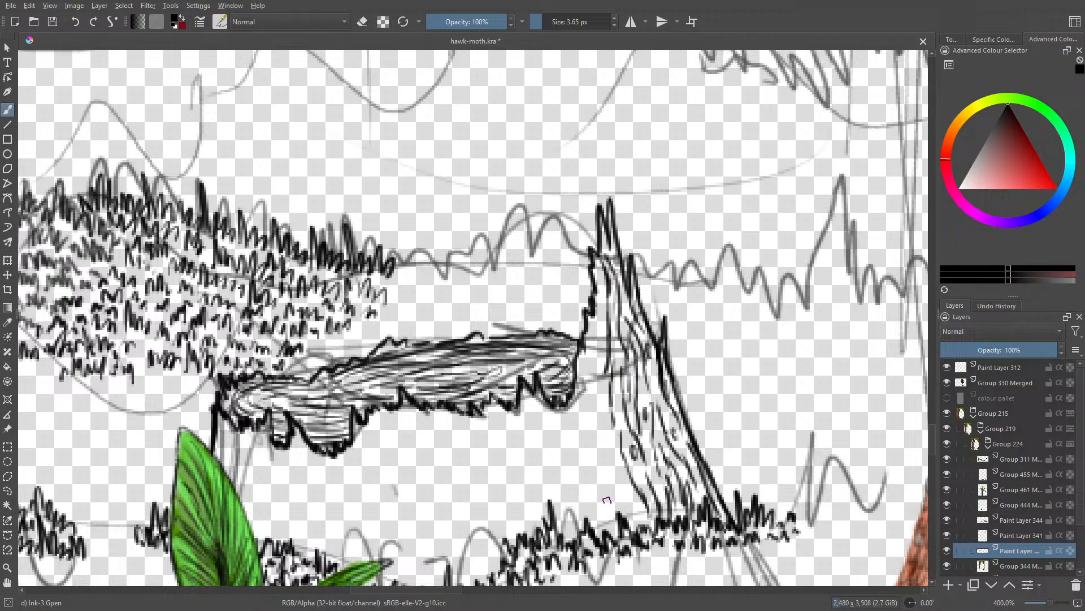
Step: Fill the trunk between the spike's inner edge and the base grass with vertical bark lines
{"action": "left_click_drag", "start_coordinate": [621, 496], "coordinate": [592, 389]}
{"action": "left_click_drag", "start_coordinate": [605, 427], "coordinate": [594, 345]}
{"action": "mouse_move", "coordinate": [603, 384]}
{"action": "left_mouse_down"}
{"action": "mouse_move", "coordinate": [599, 315]}
{"action": "mouse_move", "coordinate": [582, 420]}
{"action": "mouse_move", "coordinate": [588, 515]}
{"action": "mouse_move", "coordinate": [593, 456]}
{"action": "left_mouse_up"}
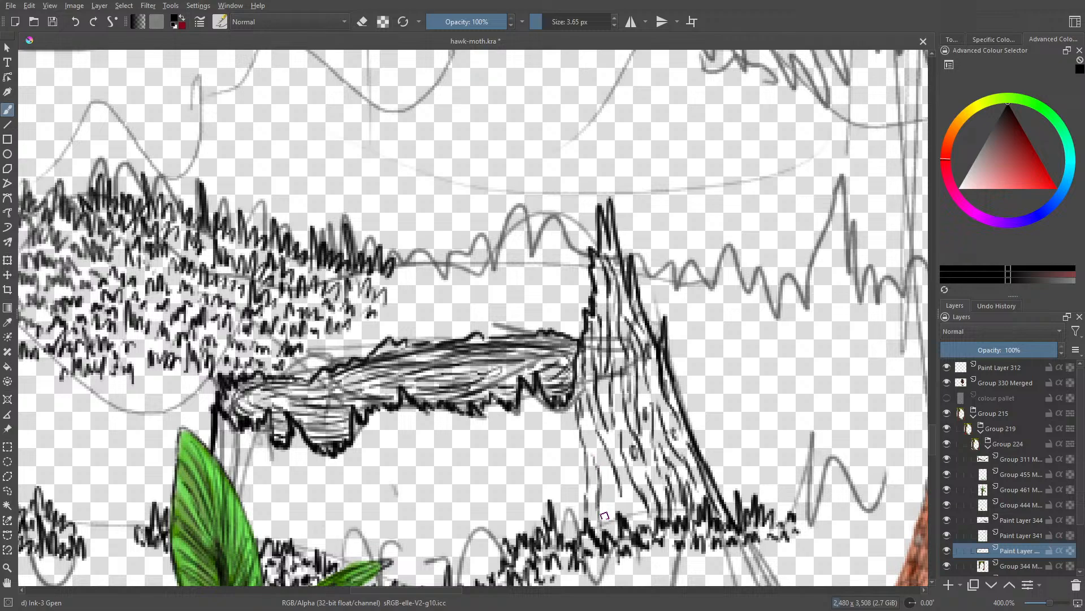
{"action": "left_click_drag", "start_coordinate": [608, 499], "coordinate": [608, 488]}
{"action": "left_click_drag", "start_coordinate": [612, 512], "coordinate": [620, 492]}
{"action": "left_click_drag", "start_coordinate": [628, 532], "coordinate": [632, 491]}
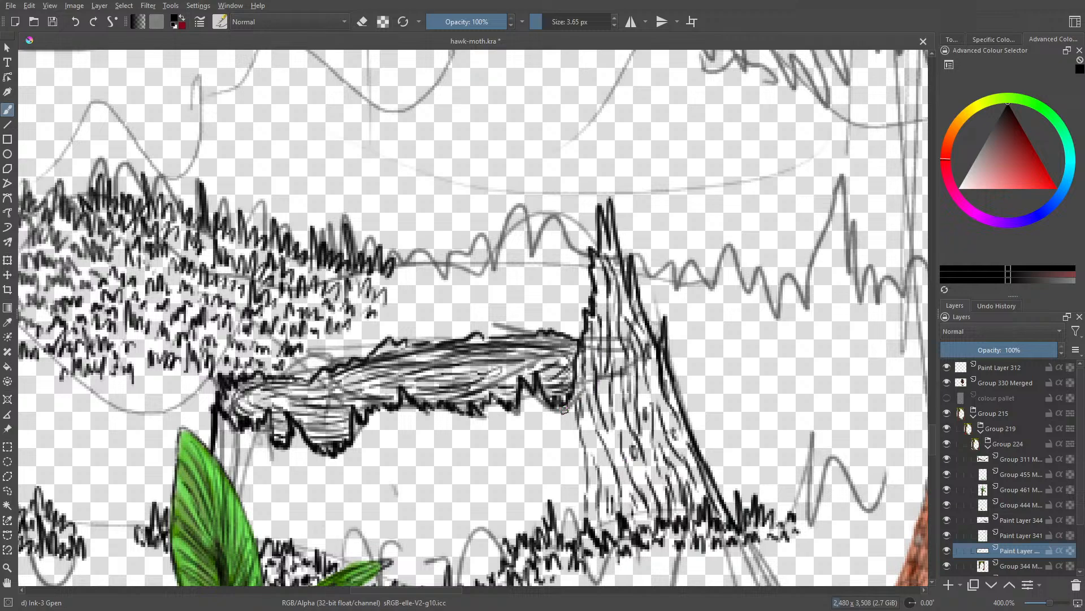
Step: Ink bark lines from the spike-side end of the broken top's jagged rim down to the grass
{"action": "mouse_move", "coordinate": [558, 406]}
{"action": "left_mouse_down"}
{"action": "mouse_move", "coordinate": [557, 469]}
{"action": "mouse_move", "coordinate": [570, 431]}
{"action": "mouse_move", "coordinate": [564, 459]}
{"action": "mouse_move", "coordinate": [563, 418]}
{"action": "mouse_move", "coordinate": [576, 509]}
{"action": "mouse_move", "coordinate": [568, 475]}
{"action": "left_mouse_up"}
{"action": "mouse_move", "coordinate": [557, 529]}
{"action": "left_mouse_down"}
{"action": "mouse_move", "coordinate": [544, 416]}
{"action": "mouse_move", "coordinate": [550, 423]}
{"action": "mouse_move", "coordinate": [540, 418]}
{"action": "mouse_move", "coordinate": [528, 434]}
{"action": "mouse_move", "coordinate": [530, 466]}
{"action": "left_mouse_up"}
{"action": "left_click_drag", "start_coordinate": [517, 413], "coordinate": [512, 483]}
{"action": "left_click_drag", "start_coordinate": [529, 463], "coordinate": [525, 541]}
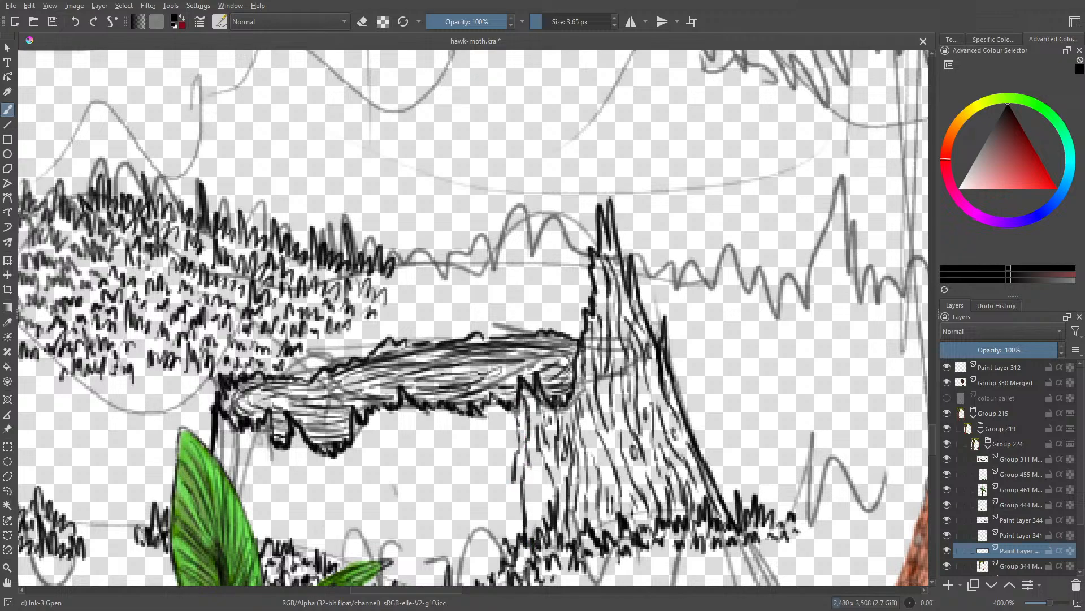
{"action": "left_click_drag", "start_coordinate": [538, 499], "coordinate": [532, 540]}
{"action": "mouse_move", "coordinate": [534, 459]}
{"action": "left_mouse_down"}
{"action": "mouse_move", "coordinate": [530, 503]}
{"action": "mouse_move", "coordinate": [541, 519]}
{"action": "mouse_move", "coordinate": [537, 449]}
{"action": "left_mouse_up"}
Step: Extend the bark texture toward the middle of the stump and fill gaps in the bark already inked
{"action": "mouse_move", "coordinate": [507, 414]}
{"action": "left_mouse_down"}
{"action": "mouse_move", "coordinate": [498, 484]}
{"action": "mouse_move", "coordinate": [512, 553]}
{"action": "mouse_move", "coordinate": [495, 492]}
{"action": "left_mouse_up"}
{"action": "mouse_move", "coordinate": [494, 579]}
{"action": "left_mouse_down"}
{"action": "mouse_move", "coordinate": [466, 511]}
{"action": "mouse_move", "coordinate": [481, 468]}
{"action": "left_mouse_up"}
{"action": "left_click_drag", "start_coordinate": [485, 520], "coordinate": [485, 427]}
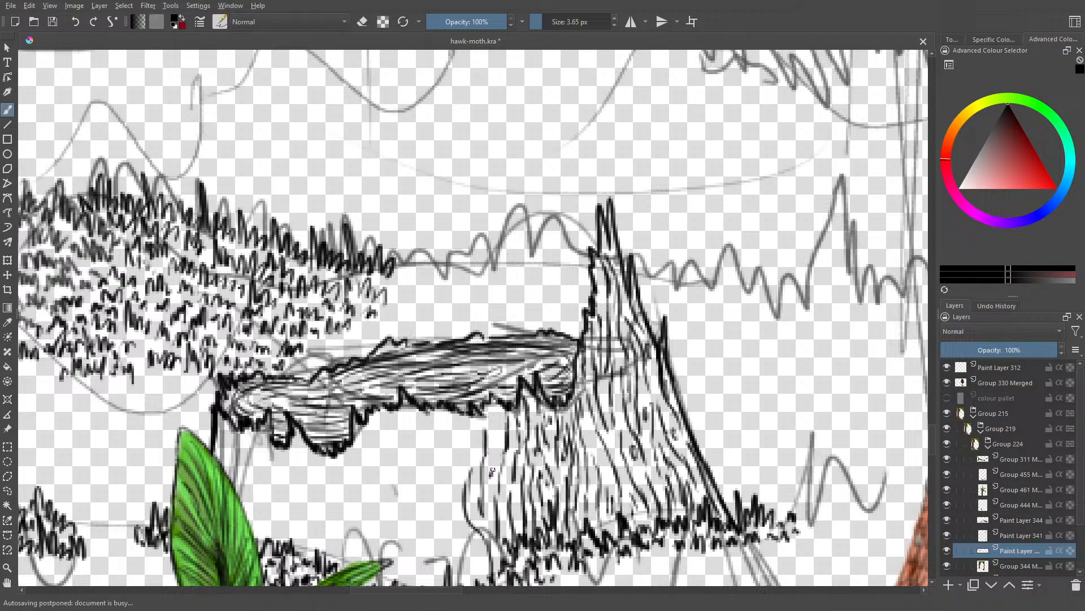
{"action": "mouse_move", "coordinate": [492, 473]}
{"action": "left_mouse_down"}
{"action": "mouse_move", "coordinate": [492, 401]}
{"action": "mouse_move", "coordinate": [499, 411]}
{"action": "left_mouse_up"}
{"action": "mouse_move", "coordinate": [471, 498]}
{"action": "left_mouse_down"}
{"action": "mouse_move", "coordinate": [464, 416]}
{"action": "mouse_move", "coordinate": [479, 454]}
{"action": "left_mouse_up"}
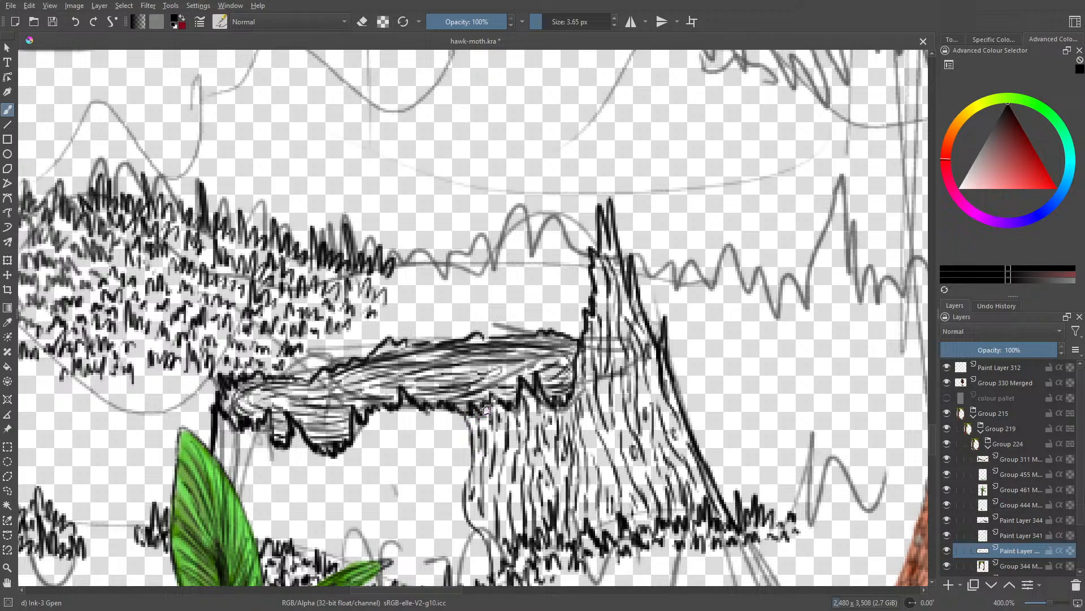
{"action": "left_click_drag", "start_coordinate": [603, 465], "coordinate": [587, 432]}
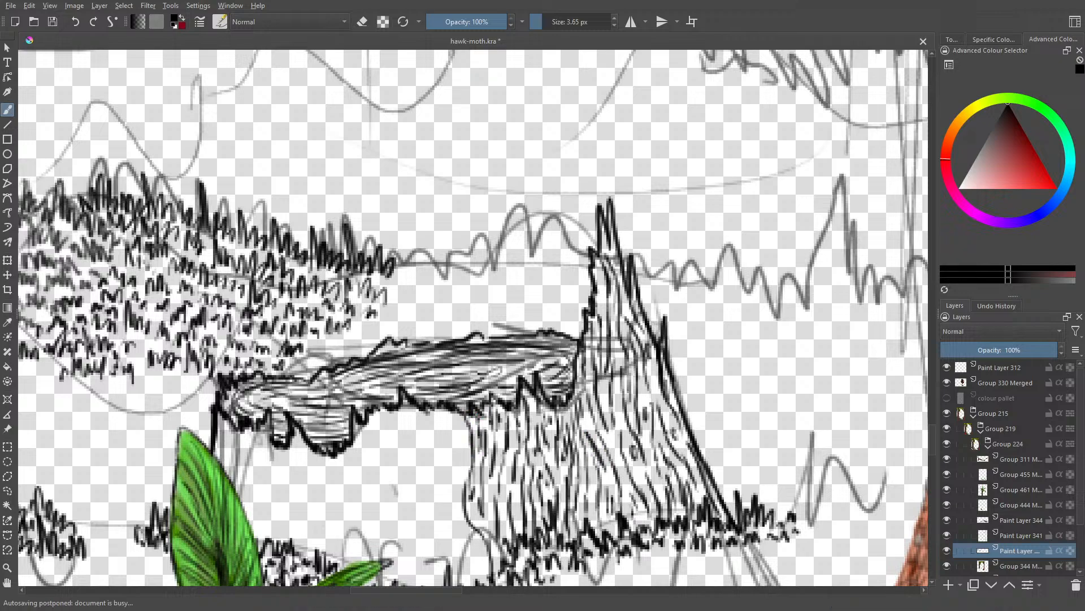
{"action": "left_click_drag", "start_coordinate": [606, 491], "coordinate": [599, 458]}
Step: Ink wavy bark lines over the middle of the stump, from the jagged rim to the lowest grass
{"action": "scroll", "coordinate": [933, 434], "scroll_direction": "down", "scroll_amount": 5}
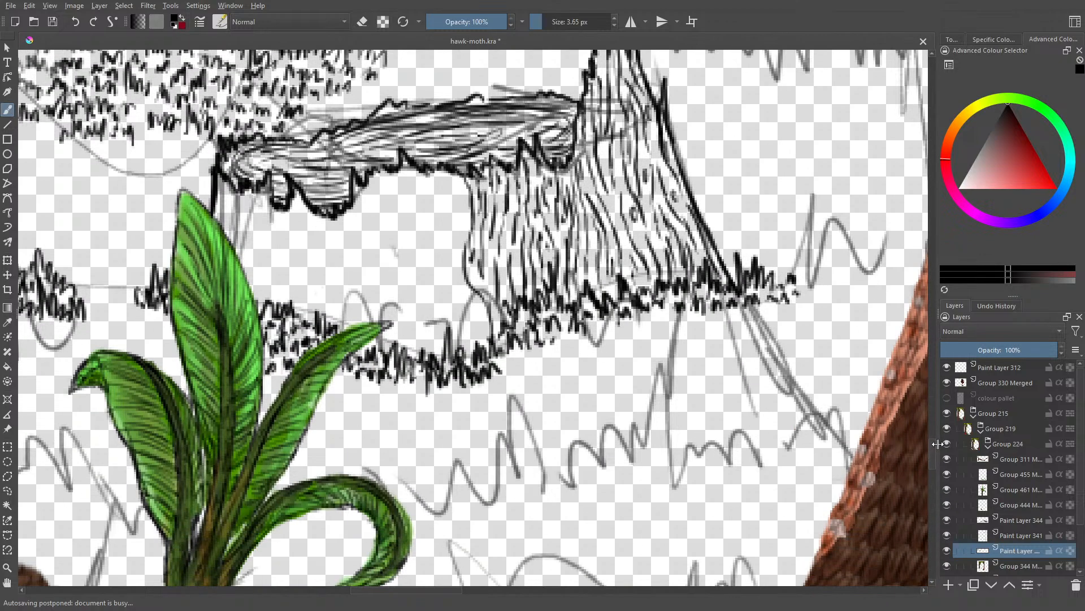
{"action": "scroll", "coordinate": [433, 591], "scroll_direction": "left", "scroll_amount": 3}
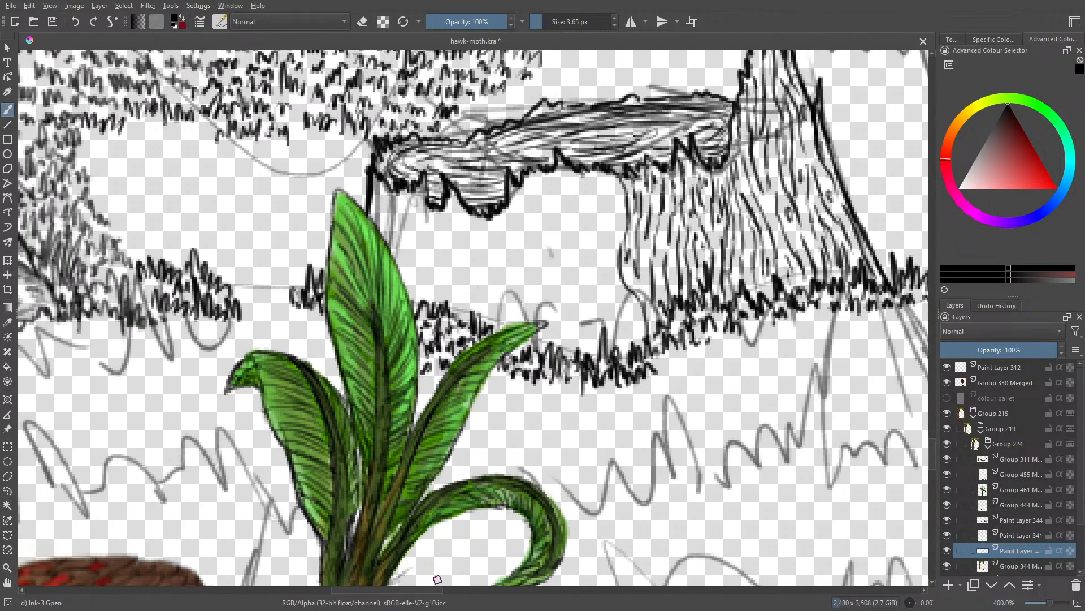
{"action": "mouse_move", "coordinate": [635, 345]}
{"action": "left_mouse_down"}
{"action": "mouse_move", "coordinate": [630, 304]}
{"action": "mouse_move", "coordinate": [611, 280]}
{"action": "mouse_move", "coordinate": [624, 368]}
{"action": "mouse_move", "coordinate": [600, 298]}
{"action": "left_mouse_up"}
{"action": "left_click_drag", "start_coordinate": [589, 355], "coordinate": [581, 287]}
{"action": "mouse_move", "coordinate": [599, 329]}
{"action": "left_mouse_down"}
{"action": "mouse_move", "coordinate": [589, 290]}
{"action": "mouse_move", "coordinate": [593, 260]}
{"action": "mouse_move", "coordinate": [601, 288]}
{"action": "mouse_move", "coordinate": [611, 238]}
{"action": "mouse_move", "coordinate": [599, 182]}
{"action": "mouse_move", "coordinate": [618, 222]}
{"action": "mouse_move", "coordinate": [612, 169]}
{"action": "mouse_move", "coordinate": [600, 169]}
{"action": "mouse_move", "coordinate": [603, 191]}
{"action": "left_mouse_up"}
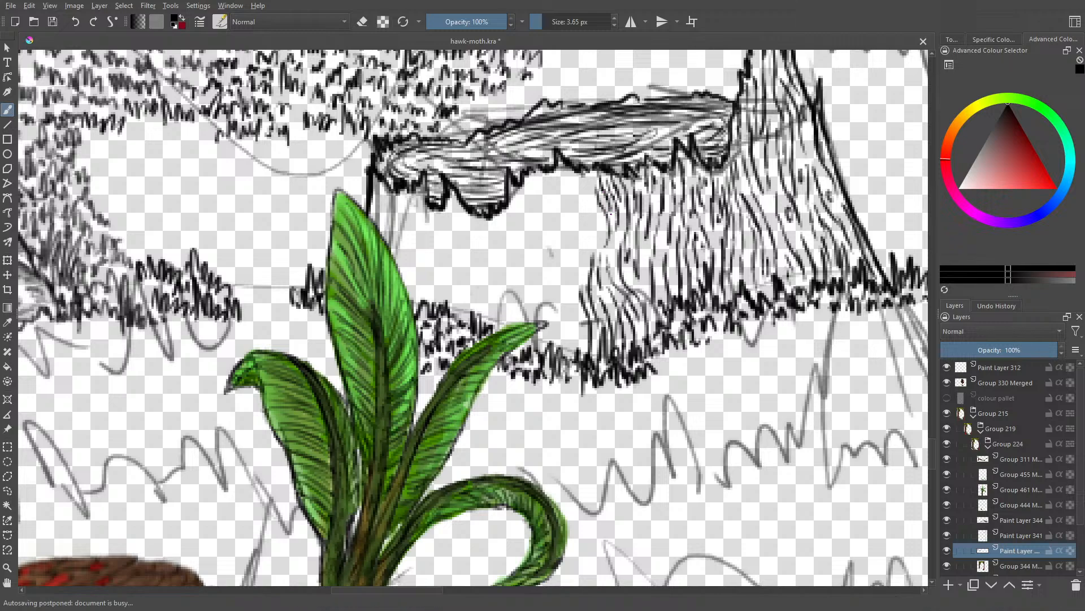
{"action": "mouse_move", "coordinate": [597, 235]}
{"action": "left_mouse_down"}
{"action": "mouse_move", "coordinate": [588, 215]}
{"action": "mouse_move", "coordinate": [560, 367]}
{"action": "mouse_move", "coordinate": [581, 330]}
{"action": "mouse_move", "coordinate": [567, 299]}
{"action": "mouse_move", "coordinate": [563, 339]}
{"action": "mouse_move", "coordinate": [550, 351]}
{"action": "mouse_move", "coordinate": [574, 169]}
{"action": "mouse_move", "coordinate": [593, 206]}
{"action": "mouse_move", "coordinate": [593, 243]}
{"action": "left_mouse_up"}
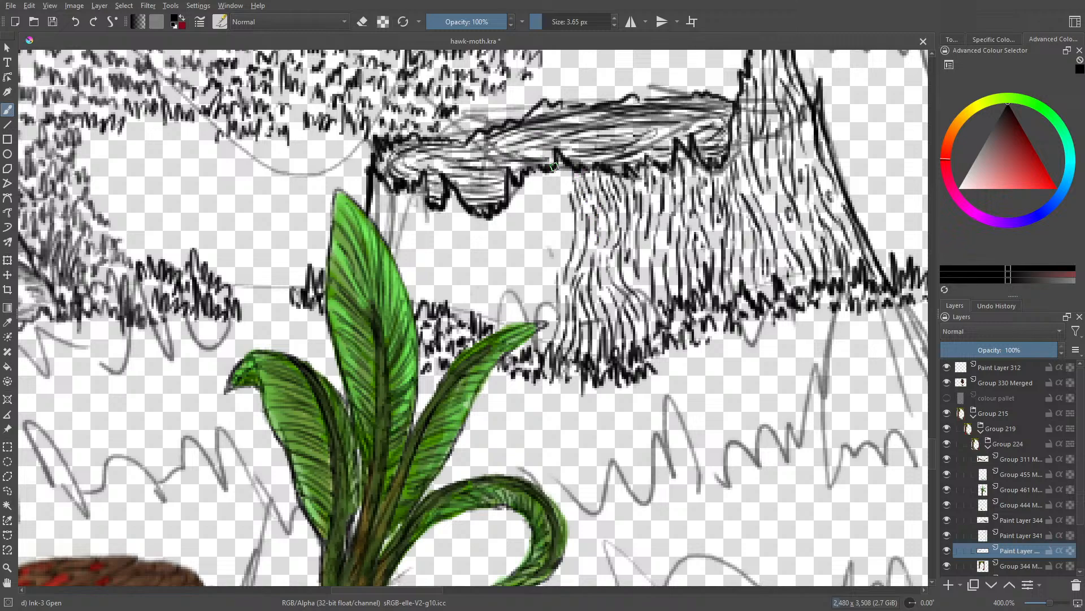
Step: Continue the bark lines from the middle of the stump to the tip of the plant's outstretched leaf
{"action": "mouse_move", "coordinate": [556, 164]}
{"action": "left_mouse_down"}
{"action": "mouse_move", "coordinate": [568, 229]}
{"action": "mouse_move", "coordinate": [553, 274]}
{"action": "left_mouse_up"}
{"action": "left_click_drag", "start_coordinate": [559, 222], "coordinate": [548, 319]}
{"action": "mouse_move", "coordinate": [547, 319]}
{"action": "left_mouse_down"}
{"action": "mouse_move", "coordinate": [536, 350]}
{"action": "mouse_move", "coordinate": [514, 356]}
{"action": "left_mouse_up"}
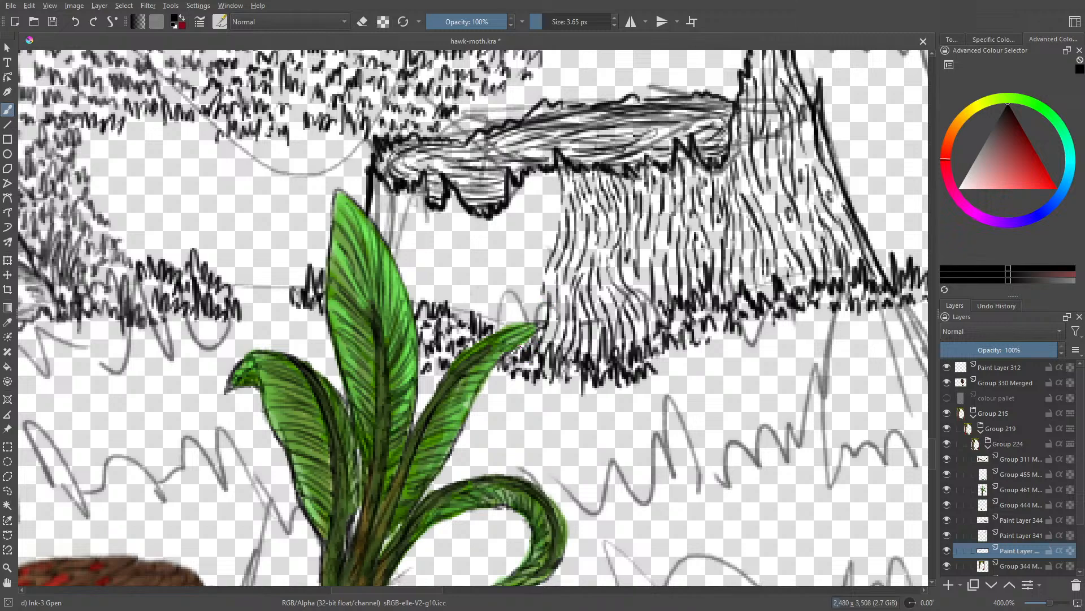
{"action": "mouse_move", "coordinate": [531, 293]}
{"action": "left_mouse_down"}
{"action": "mouse_move", "coordinate": [522, 324]}
{"action": "mouse_move", "coordinate": [520, 296]}
{"action": "left_mouse_up"}
{"action": "left_click_drag", "start_coordinate": [534, 302], "coordinate": [527, 309]}
{"action": "left_click_drag", "start_coordinate": [538, 270], "coordinate": [531, 308]}
{"action": "left_click_drag", "start_coordinate": [540, 232], "coordinate": [530, 280]}
{"action": "left_click_drag", "start_coordinate": [543, 254], "coordinate": [536, 266]}
{"action": "mouse_move", "coordinate": [556, 197]}
{"action": "left_mouse_down"}
{"action": "mouse_move", "coordinate": [545, 239]}
{"action": "mouse_move", "coordinate": [544, 213]}
{"action": "left_mouse_up"}
{"action": "mouse_move", "coordinate": [548, 175]}
{"action": "left_mouse_down"}
{"action": "mouse_move", "coordinate": [539, 192]}
{"action": "mouse_move", "coordinate": [537, 181]}
{"action": "left_mouse_up"}
Step: Add short curved bark strokes below the inner side of the rim's large hanging lobe, above the outstretched leaf
{"action": "mouse_move", "coordinate": [557, 164]}
{"action": "left_mouse_down"}
{"action": "mouse_move", "coordinate": [532, 191]}
{"action": "mouse_move", "coordinate": [529, 239]}
{"action": "left_mouse_up"}
{"action": "left_click_drag", "start_coordinate": [527, 190], "coordinate": [507, 263]}
{"action": "left_click_drag", "start_coordinate": [517, 198], "coordinate": [509, 214]}
{"action": "left_click_drag", "start_coordinate": [517, 198], "coordinate": [499, 271]}
{"action": "left_click_drag", "start_coordinate": [522, 260], "coordinate": [514, 271]}
{"action": "left_click_drag", "start_coordinate": [520, 266], "coordinate": [514, 287]}
{"action": "left_click_drag", "start_coordinate": [525, 245], "coordinate": [517, 280]}
{"action": "left_click_drag", "start_coordinate": [517, 289], "coordinate": [508, 309]}
{"action": "left_click_drag", "start_coordinate": [518, 303], "coordinate": [512, 325]}
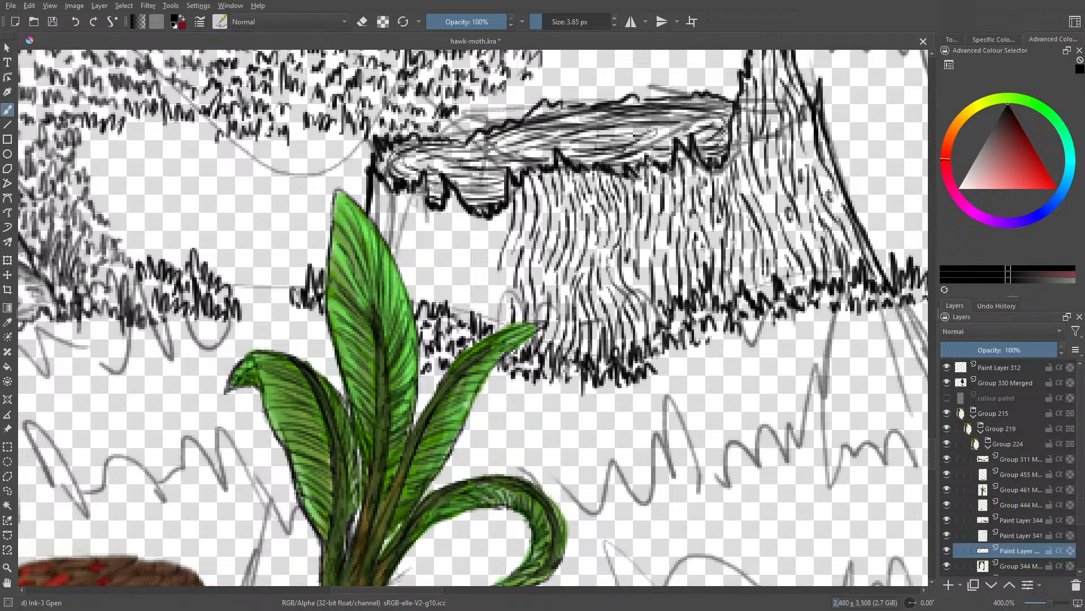
Step: Ink bark strokes beneath the rim's large hanging lobe down to the grass between the two leaves
{"action": "left_click_drag", "start_coordinate": [495, 277], "coordinate": [481, 334]}
{"action": "mouse_move", "coordinate": [491, 318]}
{"action": "left_mouse_down"}
{"action": "mouse_move", "coordinate": [486, 334]}
{"action": "mouse_move", "coordinate": [492, 326]}
{"action": "left_mouse_up"}
{"action": "mouse_move", "coordinate": [484, 277]}
{"action": "left_mouse_down"}
{"action": "mouse_move", "coordinate": [478, 322]}
{"action": "mouse_move", "coordinate": [478, 306]}
{"action": "left_mouse_up"}
{"action": "left_click_drag", "start_coordinate": [485, 244], "coordinate": [479, 279]}
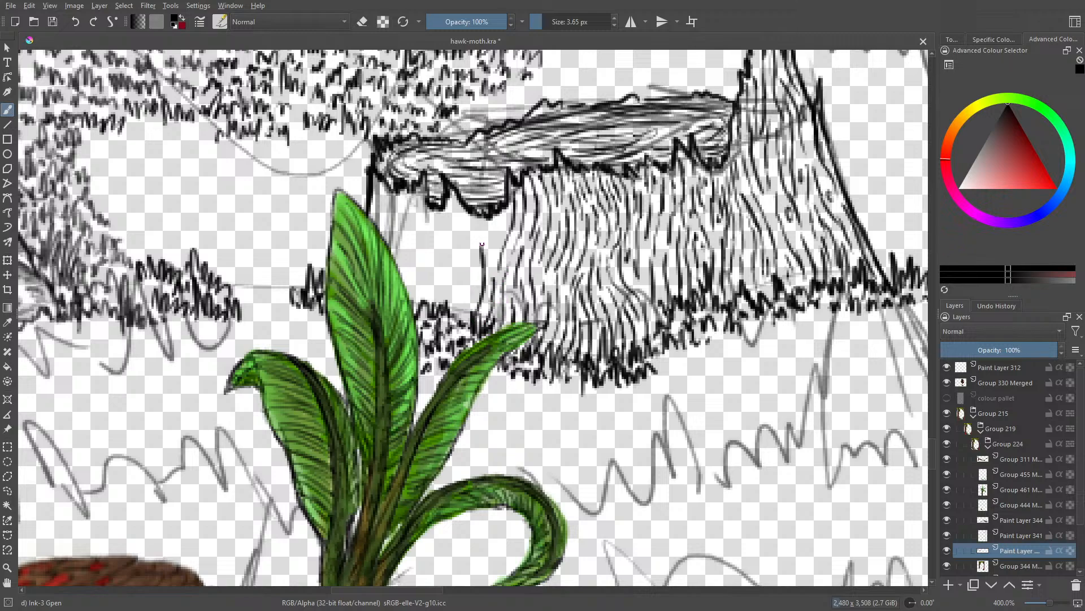
{"action": "mouse_move", "coordinate": [494, 221]}
{"action": "left_mouse_down"}
{"action": "mouse_move", "coordinate": [481, 252]}
{"action": "mouse_move", "coordinate": [489, 257]}
{"action": "left_mouse_up"}
{"action": "mouse_move", "coordinate": [501, 213]}
{"action": "left_mouse_down"}
{"action": "mouse_move", "coordinate": [492, 239]}
{"action": "mouse_move", "coordinate": [501, 218]}
{"action": "mouse_move", "coordinate": [470, 245]}
{"action": "left_mouse_up"}
{"action": "left_click_drag", "start_coordinate": [479, 231], "coordinate": [469, 285]}
{"action": "left_click_drag", "start_coordinate": [481, 265], "coordinate": [469, 308]}
{"action": "left_click_drag", "start_coordinate": [471, 303], "coordinate": [449, 330]}
Step: Fill the remaining trunk area beside the plant's tallest leaf with short bark strokes up to the jagged rim
{"action": "left_click_drag", "start_coordinate": [460, 284], "coordinate": [447, 315]}
{"action": "mouse_move", "coordinate": [460, 266]}
{"action": "left_mouse_down"}
{"action": "mouse_move", "coordinate": [448, 305]}
{"action": "mouse_move", "coordinate": [456, 275]}
{"action": "left_mouse_up"}
{"action": "left_click_drag", "start_coordinate": [464, 235], "coordinate": [459, 251]}
{"action": "left_click_drag", "start_coordinate": [468, 204], "coordinate": [458, 305]}
{"action": "mouse_move", "coordinate": [466, 299]}
{"action": "left_mouse_down"}
{"action": "mouse_move", "coordinate": [462, 324]}
{"action": "mouse_move", "coordinate": [443, 306]}
{"action": "left_mouse_up"}
{"action": "mouse_move", "coordinate": [446, 274]}
{"action": "left_mouse_down"}
{"action": "mouse_move", "coordinate": [443, 302]}
{"action": "mouse_move", "coordinate": [441, 282]}
{"action": "left_mouse_up"}
{"action": "mouse_move", "coordinate": [451, 235]}
{"action": "left_mouse_down"}
{"action": "mouse_move", "coordinate": [433, 262]}
{"action": "mouse_move", "coordinate": [451, 281]}
{"action": "left_mouse_up"}
{"action": "left_click_drag", "start_coordinate": [455, 228], "coordinate": [443, 270]}
{"action": "mouse_move", "coordinate": [453, 202]}
{"action": "left_mouse_down"}
{"action": "mouse_move", "coordinate": [451, 249]}
{"action": "mouse_move", "coordinate": [451, 225]}
{"action": "mouse_move", "coordinate": [423, 239]}
{"action": "mouse_move", "coordinate": [417, 279]}
{"action": "mouse_move", "coordinate": [427, 285]}
{"action": "left_mouse_up"}
{"action": "left_click_drag", "start_coordinate": [430, 280], "coordinate": [428, 305]}
{"action": "mouse_move", "coordinate": [438, 258]}
{"action": "left_mouse_down"}
{"action": "mouse_move", "coordinate": [436, 280]}
{"action": "mouse_move", "coordinate": [417, 294]}
{"action": "left_mouse_up"}
{"action": "mouse_move", "coordinate": [428, 245]}
{"action": "left_mouse_down"}
{"action": "mouse_move", "coordinate": [421, 263]}
{"action": "mouse_move", "coordinate": [425, 243]}
{"action": "left_mouse_up"}
{"action": "left_click_drag", "start_coordinate": [439, 213], "coordinate": [403, 270]}
{"action": "mouse_move", "coordinate": [423, 230]}
{"action": "left_mouse_down"}
{"action": "mouse_move", "coordinate": [405, 281]}
{"action": "mouse_move", "coordinate": [411, 260]}
{"action": "left_mouse_up"}
{"action": "mouse_move", "coordinate": [425, 200]}
{"action": "left_mouse_down"}
{"action": "mouse_move", "coordinate": [415, 233]}
{"action": "mouse_move", "coordinate": [404, 214]}
{"action": "mouse_move", "coordinate": [394, 252]}
{"action": "mouse_move", "coordinate": [395, 229]}
{"action": "left_mouse_up"}
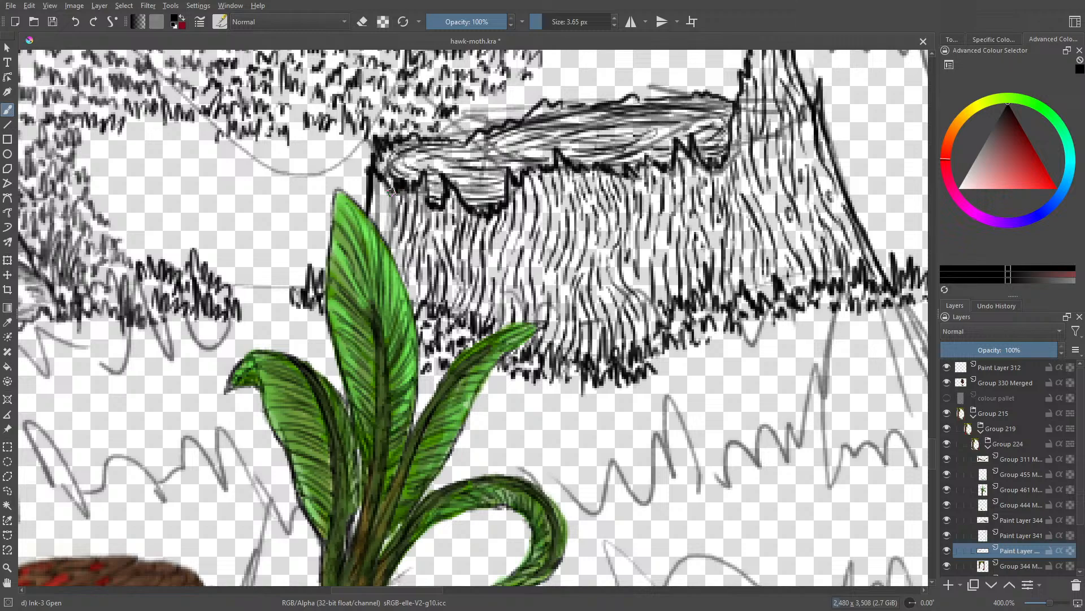
Step: Finish the bark strokes at the stump's edge beside the plant's tallest leaf, hide Paint Layer 341's sketch and touch up the rim
{"action": "mouse_move", "coordinate": [396, 188]}
{"action": "left_mouse_down"}
{"action": "mouse_move", "coordinate": [388, 216]}
{"action": "mouse_move", "coordinate": [375, 217]}
{"action": "left_mouse_up"}
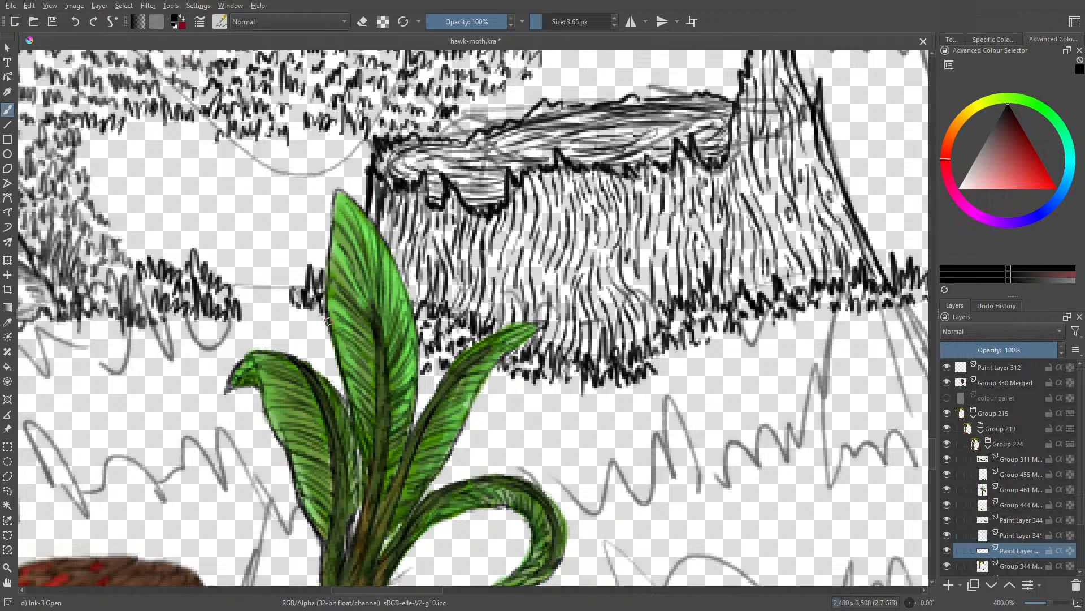
{"action": "left_click_drag", "start_coordinate": [1052, 603], "coordinate": [1051, 603]}
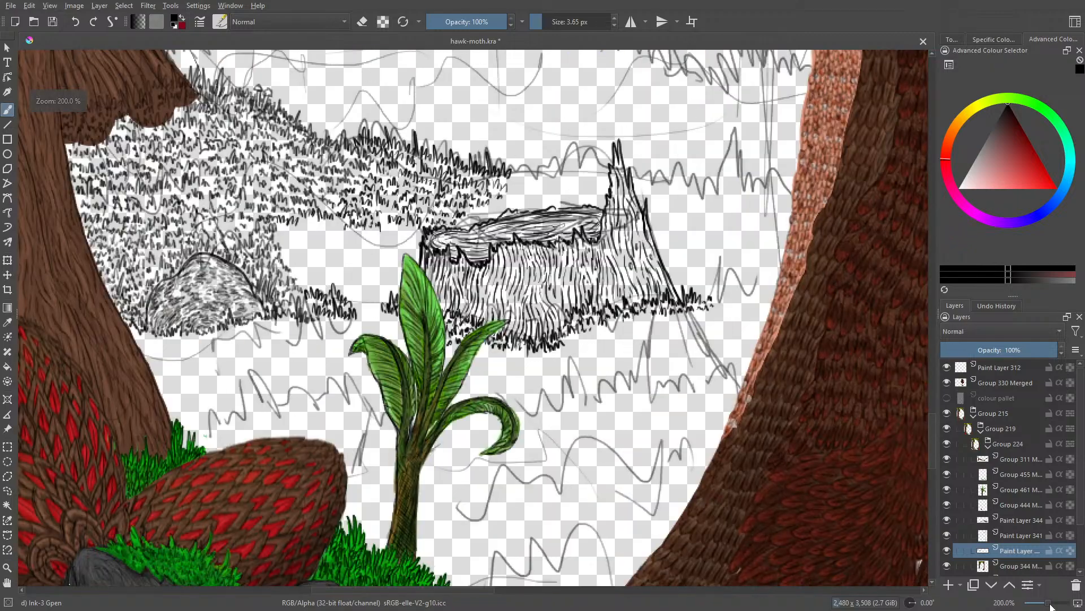
{"action": "left_click", "coordinate": [947, 535]}
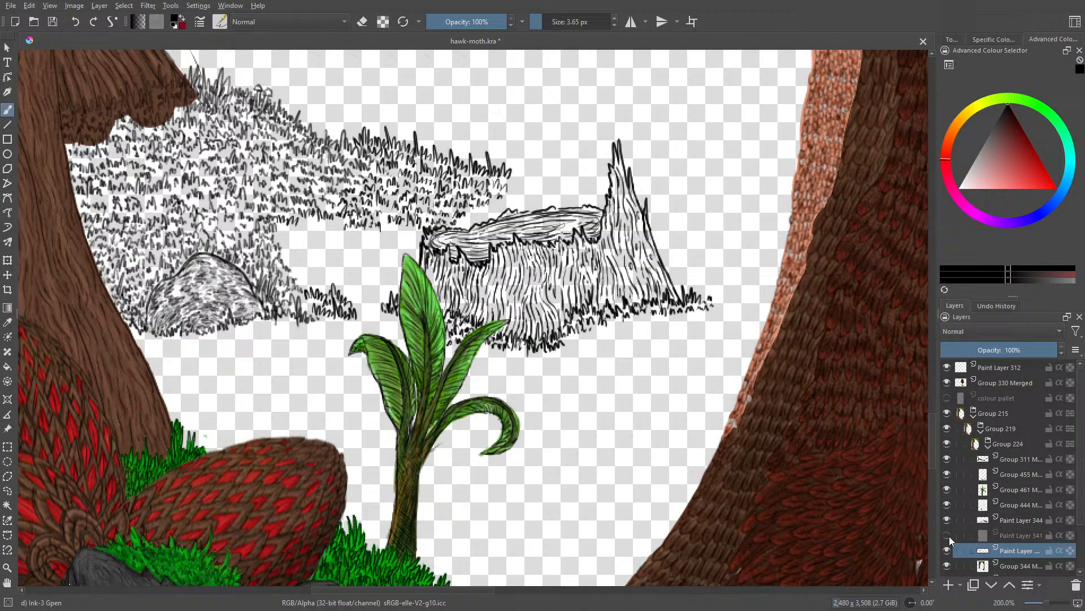
{"action": "left_click", "coordinate": [948, 534]}
{"action": "left_click", "coordinate": [950, 534]}
{"action": "left_click_drag", "start_coordinate": [581, 209], "coordinate": [594, 210]}
{"action": "left_click_drag", "start_coordinate": [515, 210], "coordinate": [511, 219]}
Step: Examine the stump and grassy hill within the wider composition without the sketch, ending with Paint Layer 341 shown again
{"action": "left_click", "coordinate": [1045, 606]}
{"action": "left_click", "coordinate": [1043, 608]}
{"action": "left_click", "coordinate": [1044, 607]}
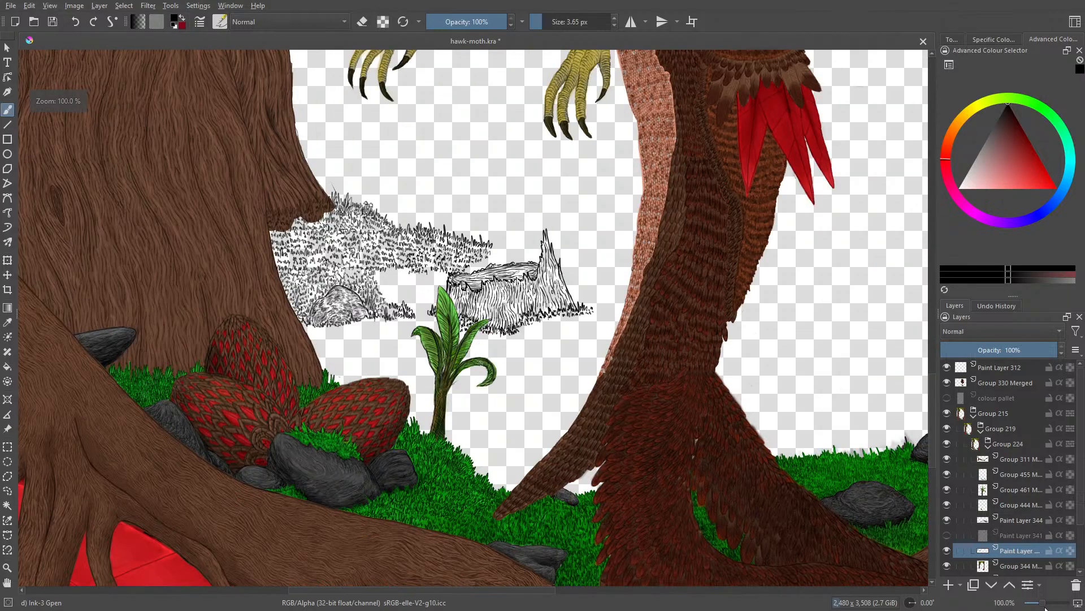
{"action": "left_click_drag", "start_coordinate": [1044, 608], "coordinate": [1044, 609]}
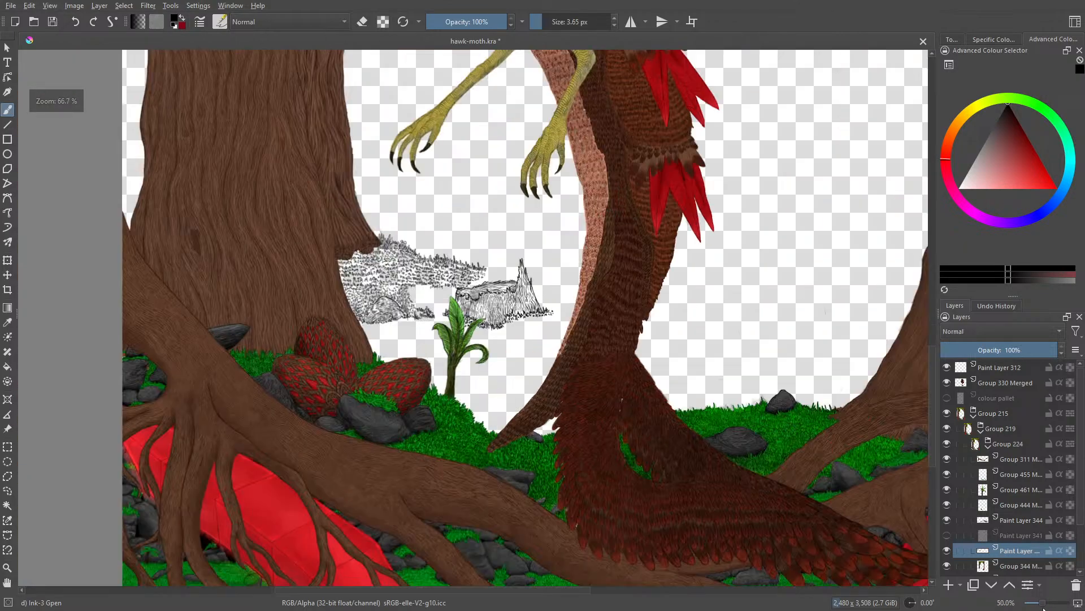
{"action": "left_click", "coordinate": [1044, 608]}
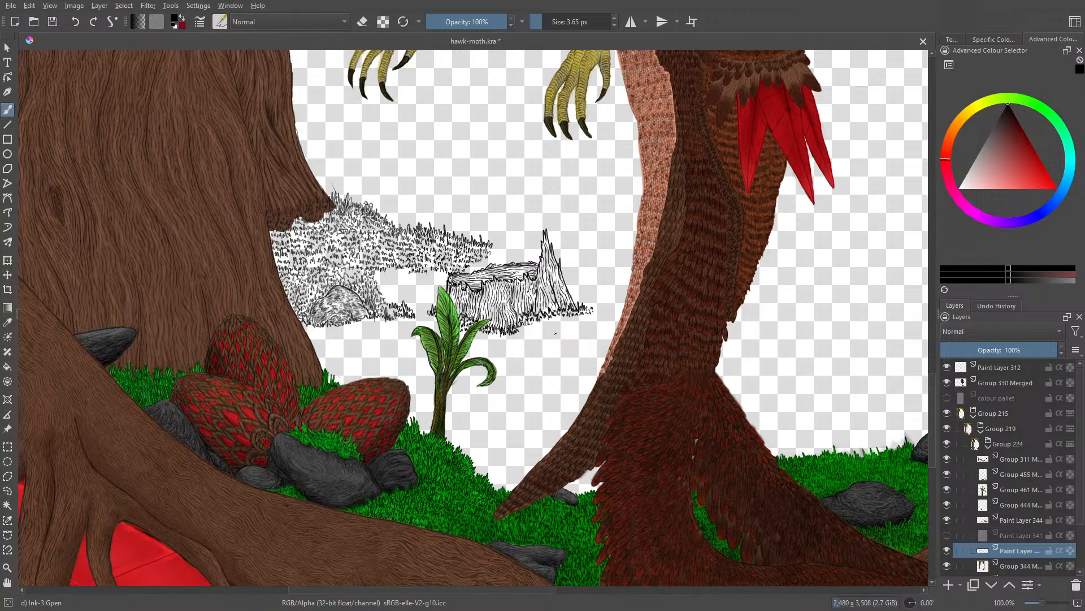
{"action": "mouse_move", "coordinate": [1043, 604]}
{"action": "left_mouse_down"}
{"action": "mouse_move", "coordinate": [1035, 607]}
{"action": "mouse_move", "coordinate": [1046, 607]}
{"action": "left_mouse_up"}
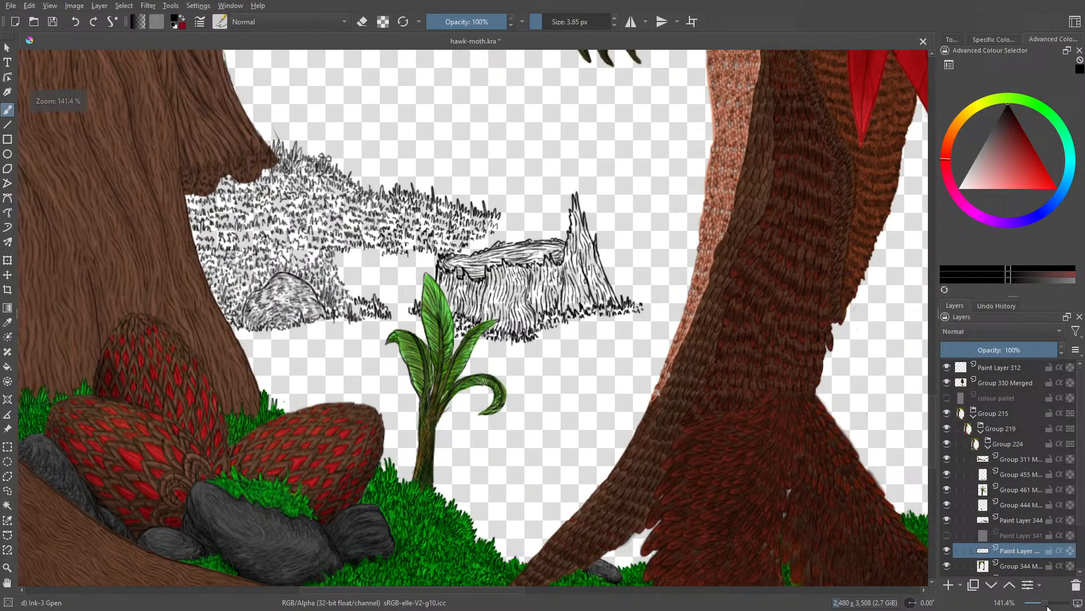
{"action": "left_click", "coordinate": [945, 534]}
{"action": "left_click_drag", "start_coordinate": [933, 431], "coordinate": [933, 402]}
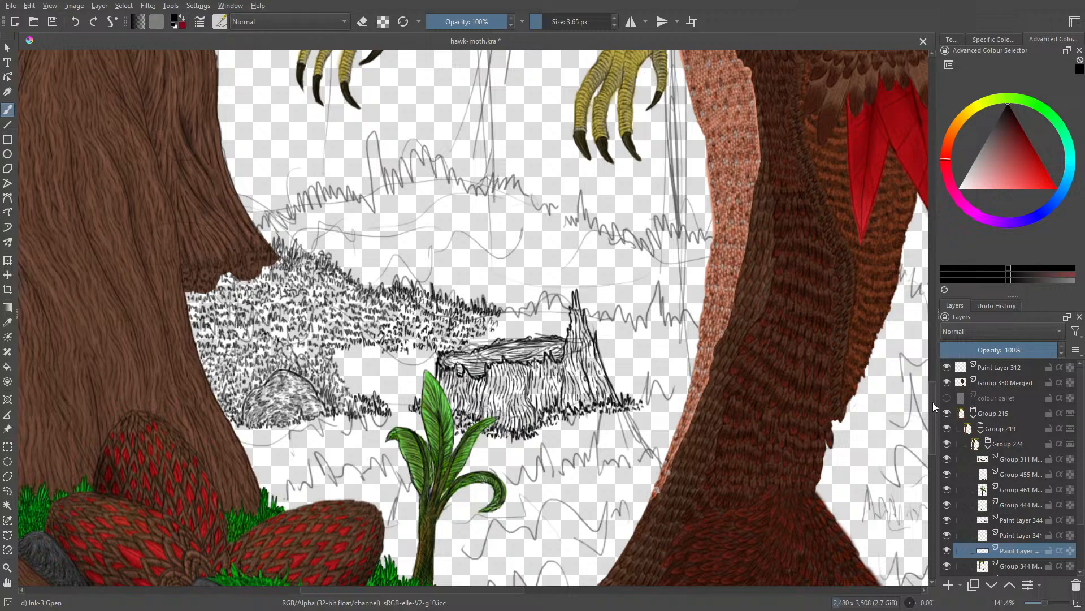
Step: Draw grass with the Pencil-2 brush at 3.65 px from the hill's end to the stump's tall spike, filling the slope behind the rim
{"action": "left_click", "coordinate": [221, 22]}
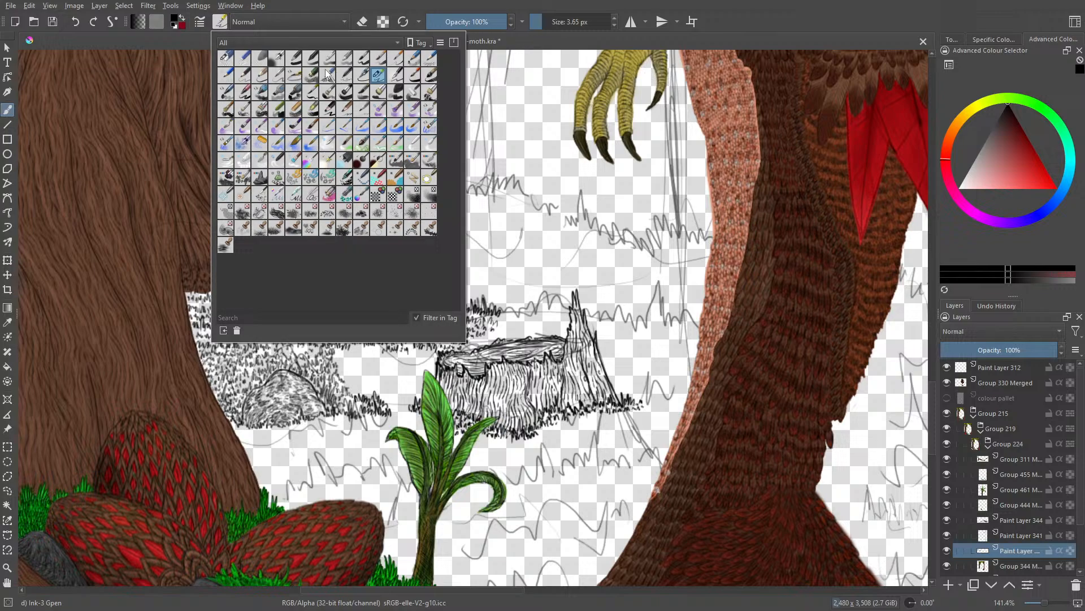
{"action": "left_click", "coordinate": [243, 76]}
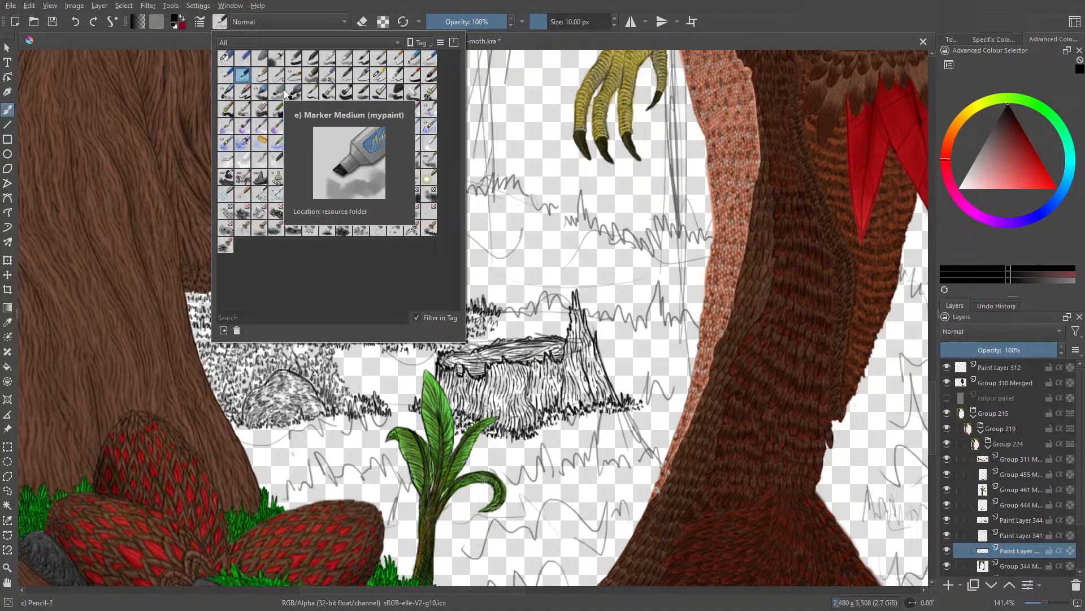
{"action": "right_click", "coordinate": [585, 503]}
{"action": "left_click", "coordinate": [380, 279]}
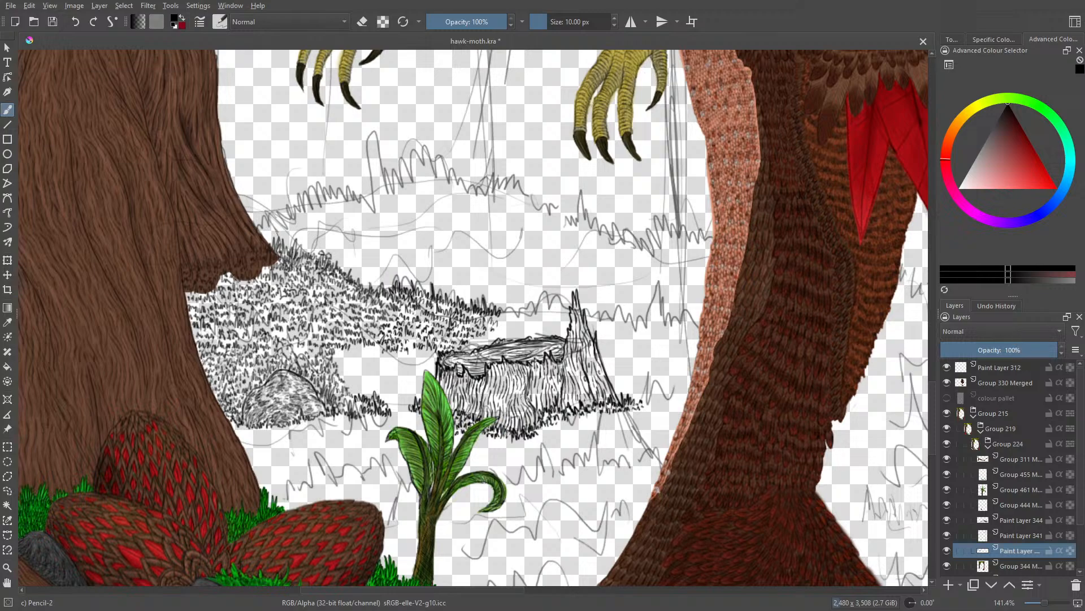
{"action": "left_click", "coordinate": [538, 21]}
{"action": "left_click_drag", "start_coordinate": [538, 22], "coordinate": [539, 22]}
{"action": "mouse_move", "coordinate": [512, 316]}
{"action": "left_mouse_down"}
{"action": "mouse_move", "coordinate": [526, 305]}
{"action": "mouse_move", "coordinate": [529, 319]}
{"action": "mouse_move", "coordinate": [546, 300]}
{"action": "mouse_move", "coordinate": [549, 316]}
{"action": "mouse_move", "coordinate": [570, 320]}
{"action": "left_mouse_up"}
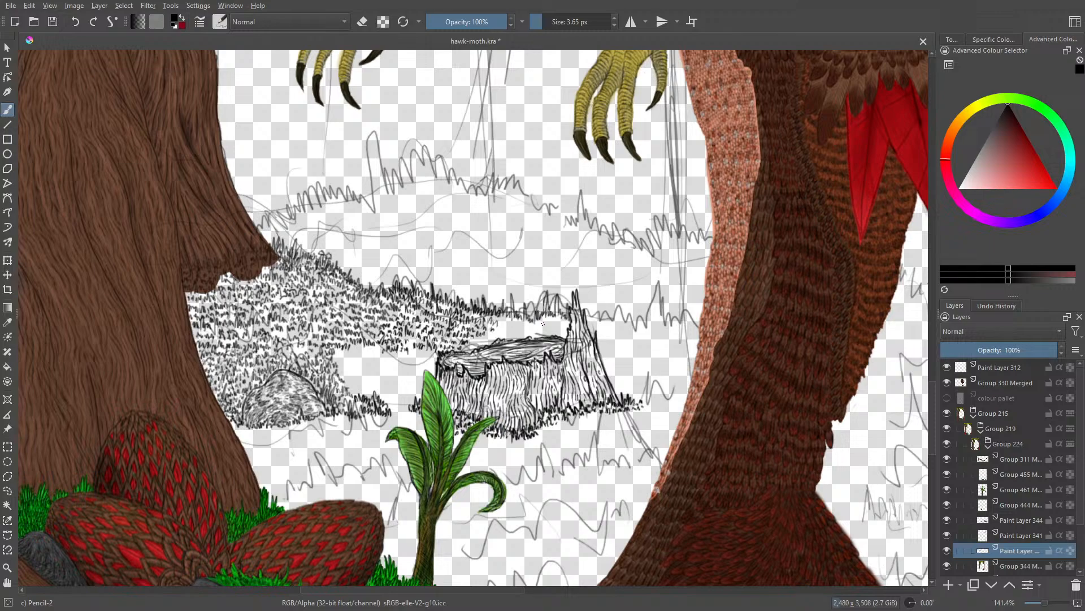
{"action": "left_click_drag", "start_coordinate": [475, 387], "coordinate": [467, 421]}
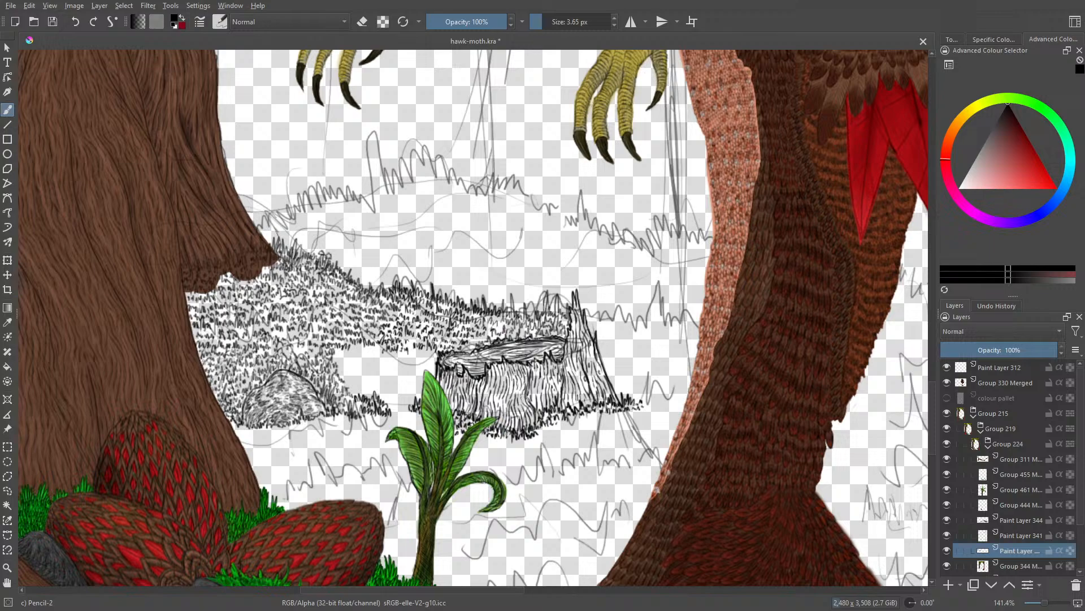
Step: Set the Eraser Circle brush to 5.35 px and retouch the rim's large hanging lobe with the 3.65 px Pencil-2 brush
{"action": "key", "text": "e"}
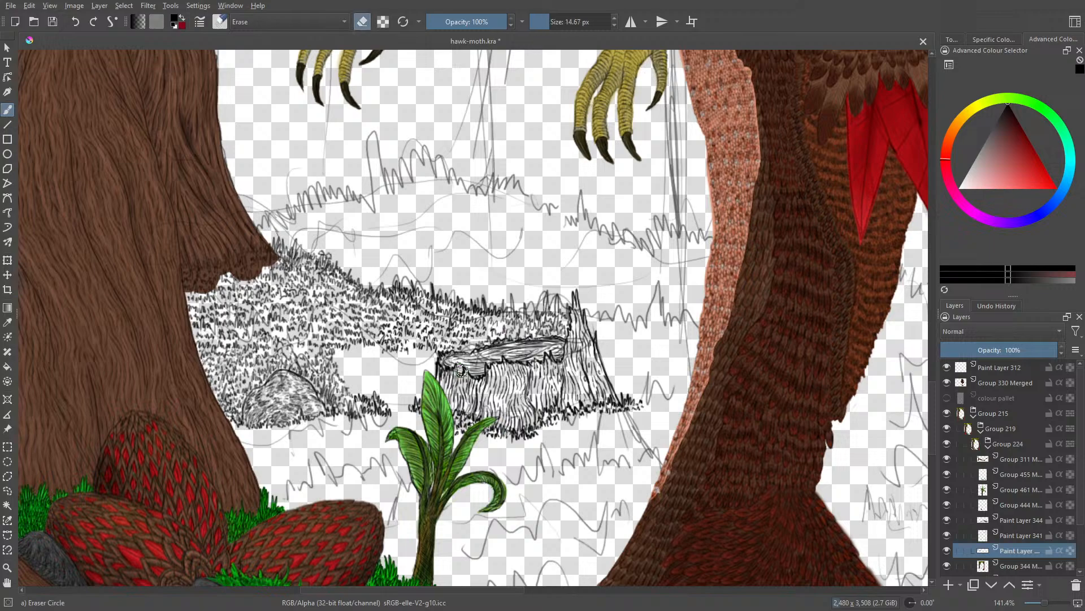
{"action": "left_click", "coordinate": [1050, 603]}
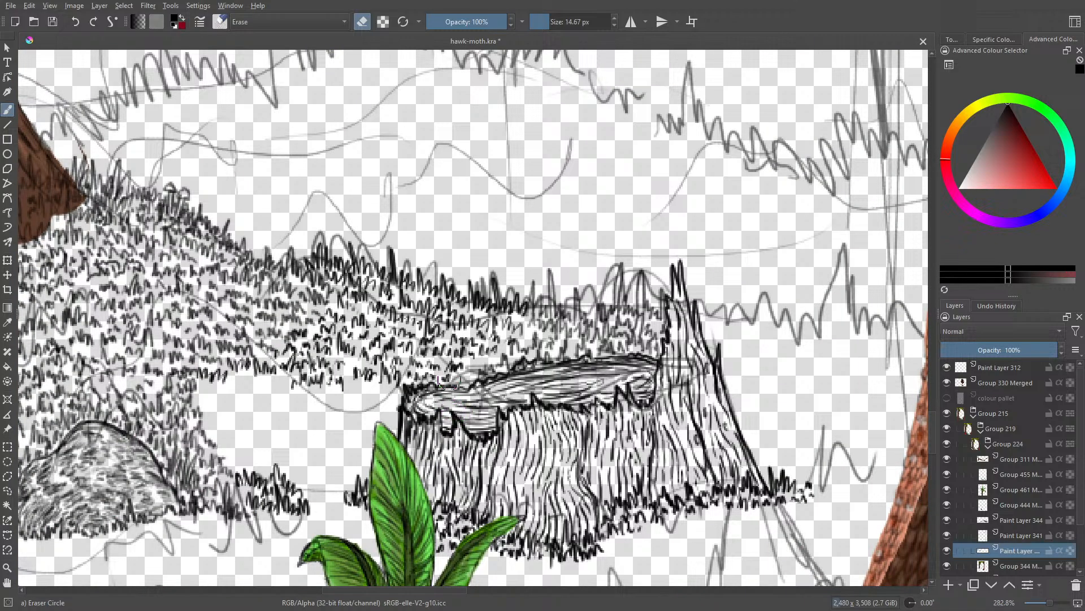
{"action": "left_click_drag", "start_coordinate": [541, 20], "coordinate": [537, 21]}
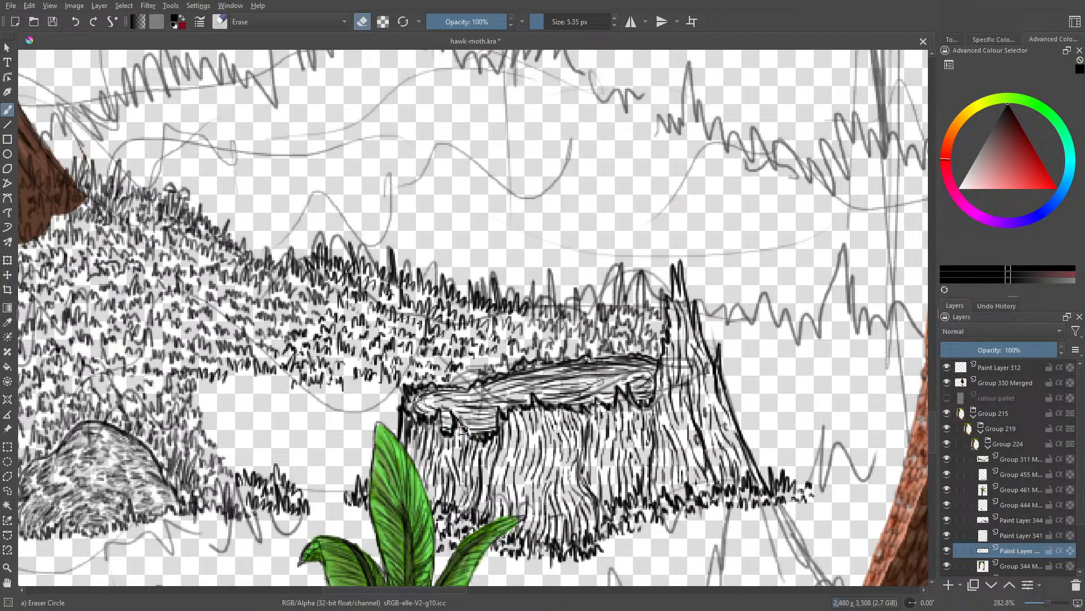
{"action": "key", "text": "e"}
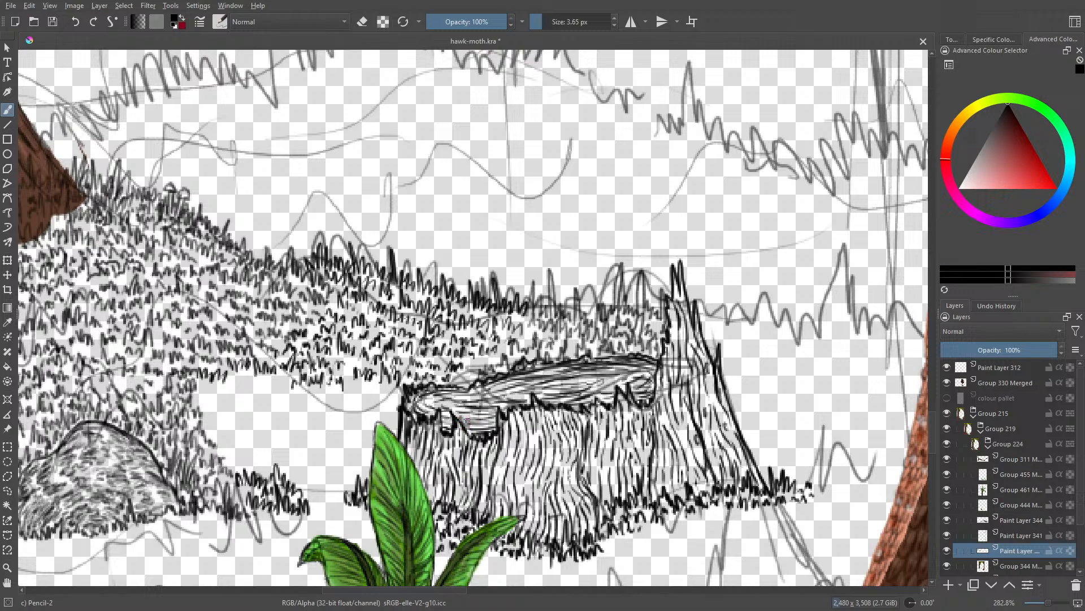
{"action": "left_click_drag", "start_coordinate": [453, 412], "coordinate": [468, 417]}
Step: Hide Paint Layer 341's sketch and add a new paint layer directly beneath the line art on Paint Layer 342
{"action": "key", "text": "1"}
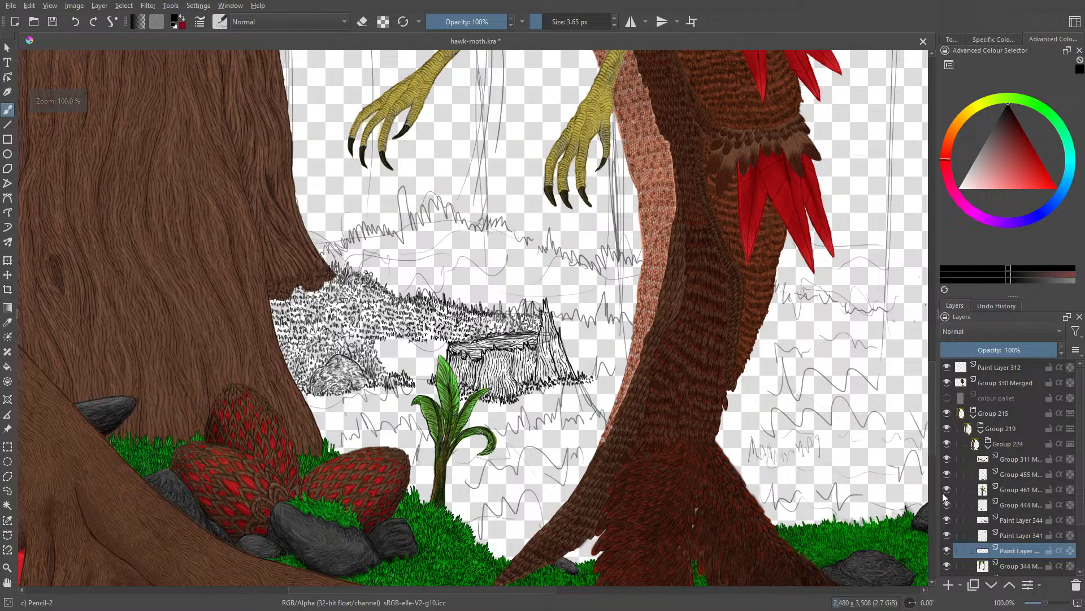
{"action": "left_click", "coordinate": [947, 535]}
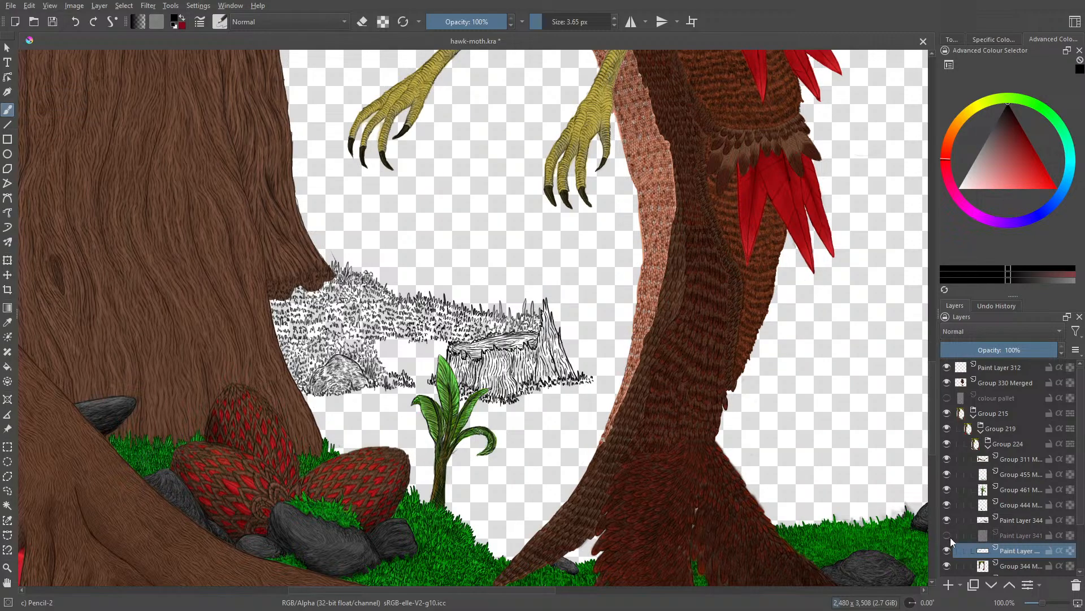
{"action": "mouse_move", "coordinate": [950, 537]}
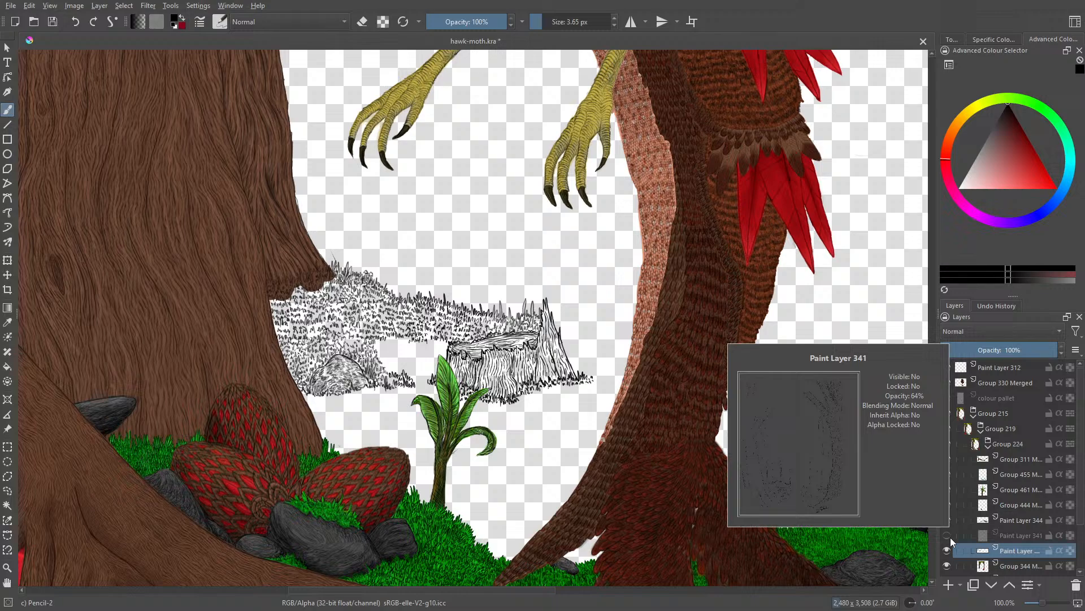
{"action": "left_click", "coordinate": [948, 586]}
{"action": "left_click", "coordinate": [992, 586]}
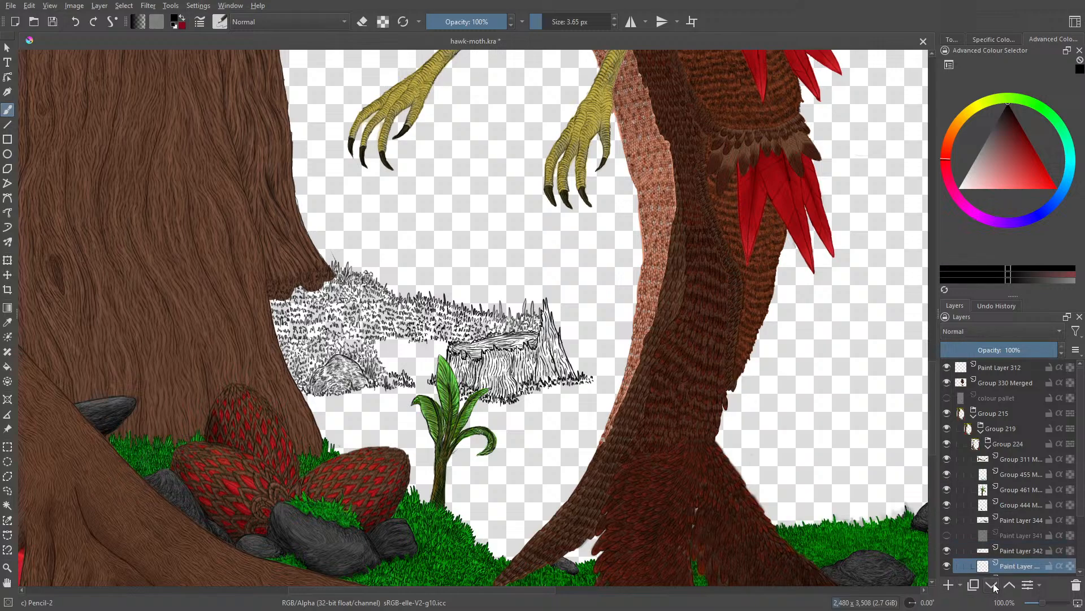
Step: Block in the hill and stump with green sampled from the foreground grass, using the Basic-1 brush at 40 px
{"action": "left_click", "coordinate": [8, 322]}
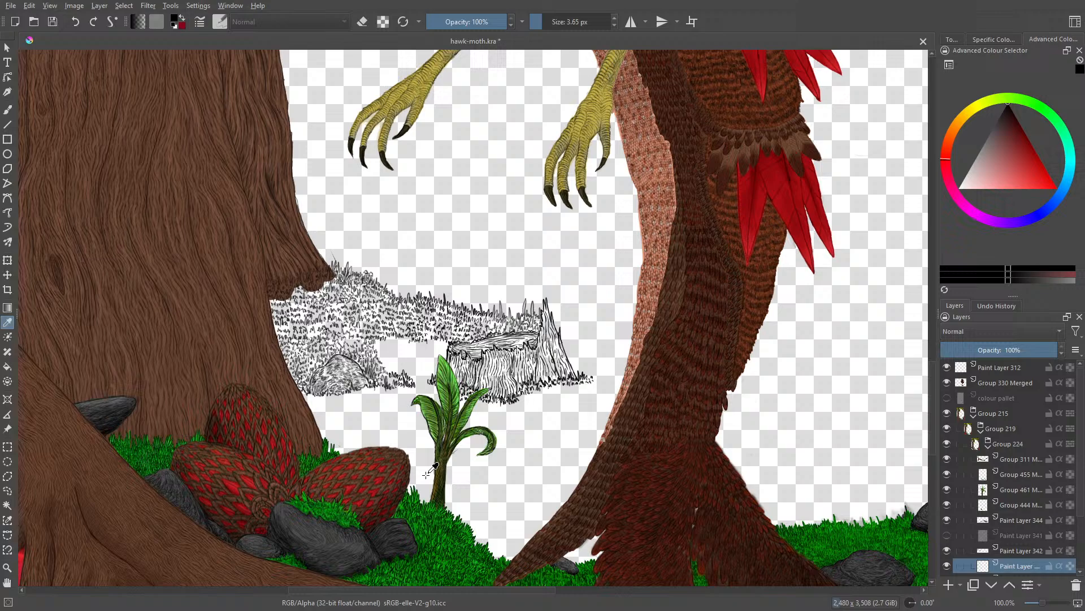
{"action": "left_click", "coordinate": [424, 517]}
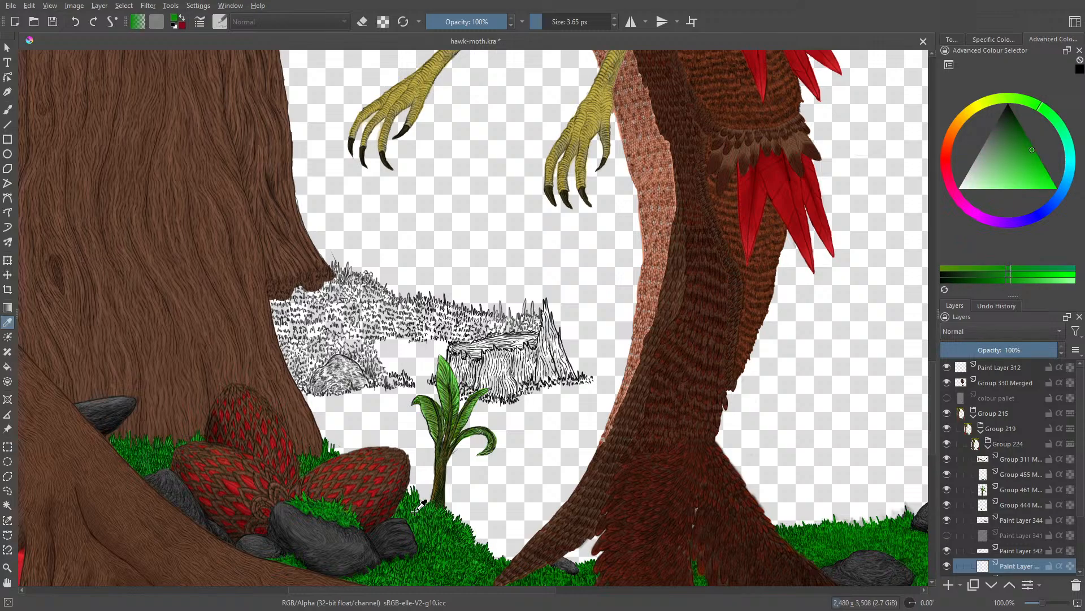
{"action": "left_click", "coordinate": [7, 109]}
{"action": "left_click", "coordinate": [220, 22]}
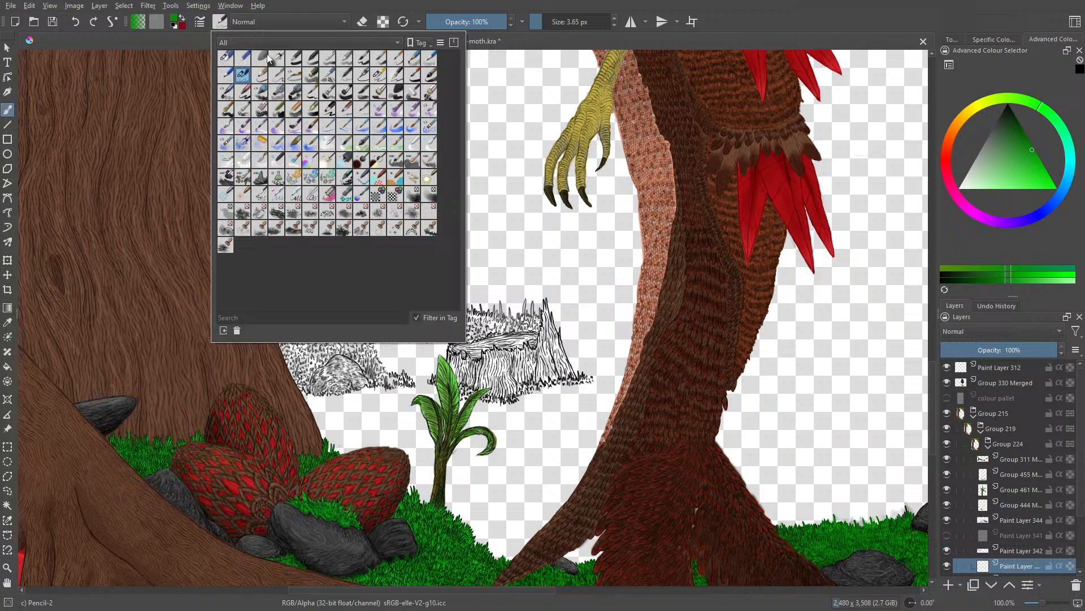
{"action": "left_click", "coordinate": [299, 52]}
{"action": "mouse_move", "coordinate": [481, 382]}
{"action": "left_mouse_down"}
{"action": "mouse_move", "coordinate": [451, 348]}
{"action": "mouse_move", "coordinate": [438, 396]}
{"action": "mouse_move", "coordinate": [515, 351]}
{"action": "mouse_move", "coordinate": [528, 382]}
{"action": "mouse_move", "coordinate": [545, 316]}
{"action": "mouse_move", "coordinate": [565, 302]}
{"action": "mouse_move", "coordinate": [588, 367]}
{"action": "mouse_move", "coordinate": [486, 316]}
{"action": "mouse_move", "coordinate": [455, 340]}
{"action": "mouse_move", "coordinate": [413, 317]}
{"action": "mouse_move", "coordinate": [374, 339]}
{"action": "mouse_move", "coordinate": [300, 294]}
{"action": "mouse_move", "coordinate": [272, 317]}
{"action": "mouse_move", "coordinate": [256, 303]}
{"action": "mouse_move", "coordinate": [317, 390]}
{"action": "mouse_move", "coordinate": [384, 376]}
{"action": "mouse_move", "coordinate": [411, 386]}
{"action": "mouse_move", "coordinate": [416, 354]}
{"action": "mouse_move", "coordinate": [424, 390]}
{"action": "left_mouse_up"}
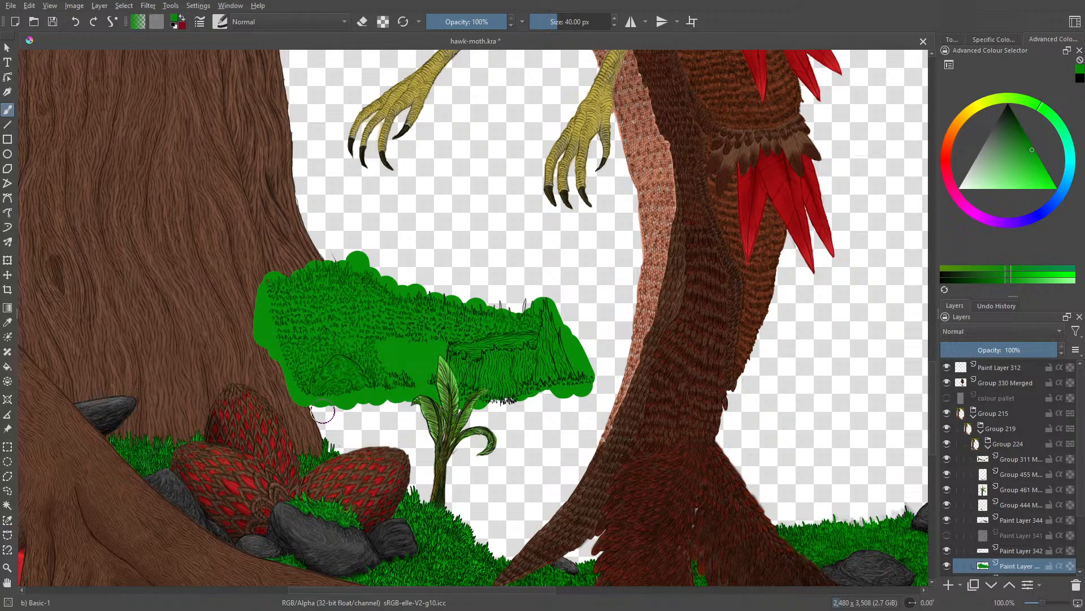
{"action": "left_click_drag", "start_coordinate": [512, 329], "coordinate": [523, 297]}
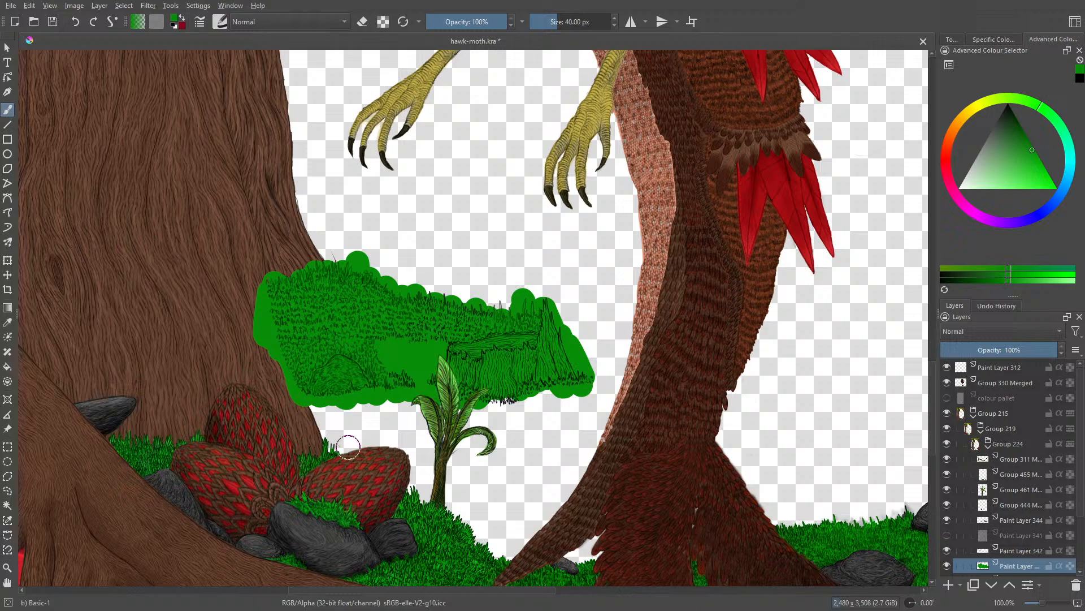
Step: Darken the grass blades along the hill's upper edge up to the stump on Paint Layer 342, using black Pencil-2 at 3.65 px
{"action": "left_click", "coordinate": [1015, 550]}
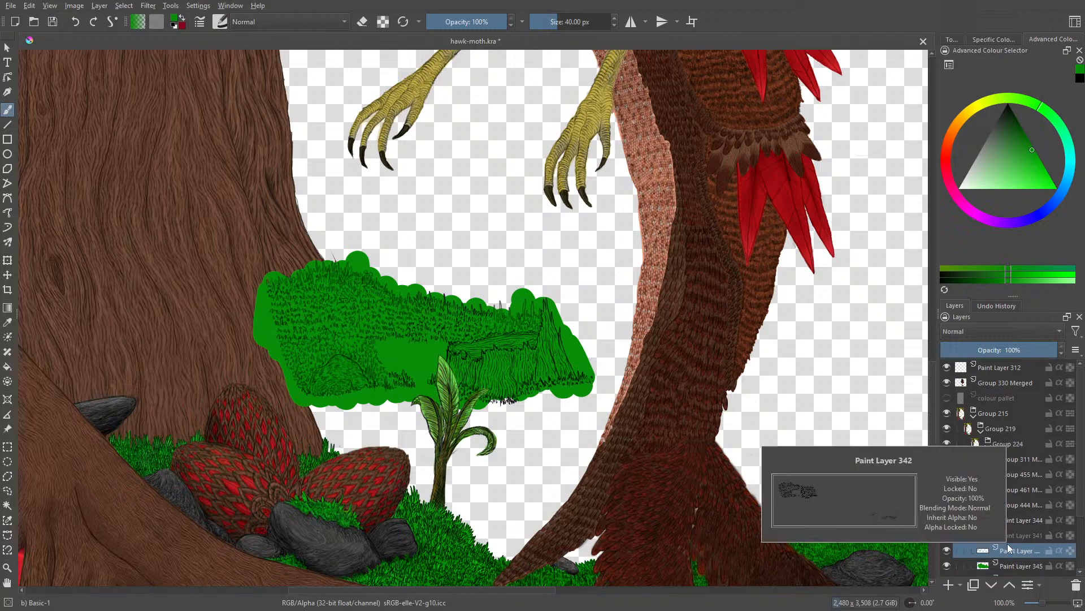
{"action": "left_click", "coordinate": [1046, 604]}
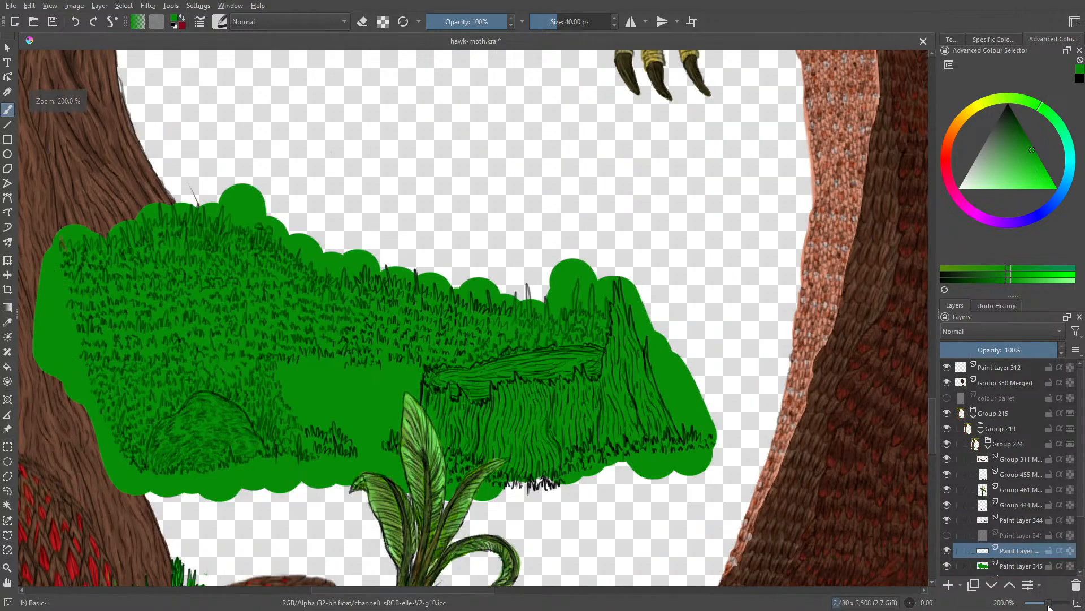
{"action": "left_click_drag", "start_coordinate": [1048, 603], "coordinate": [1052, 605]}
{"action": "right_click", "coordinate": [331, 432]}
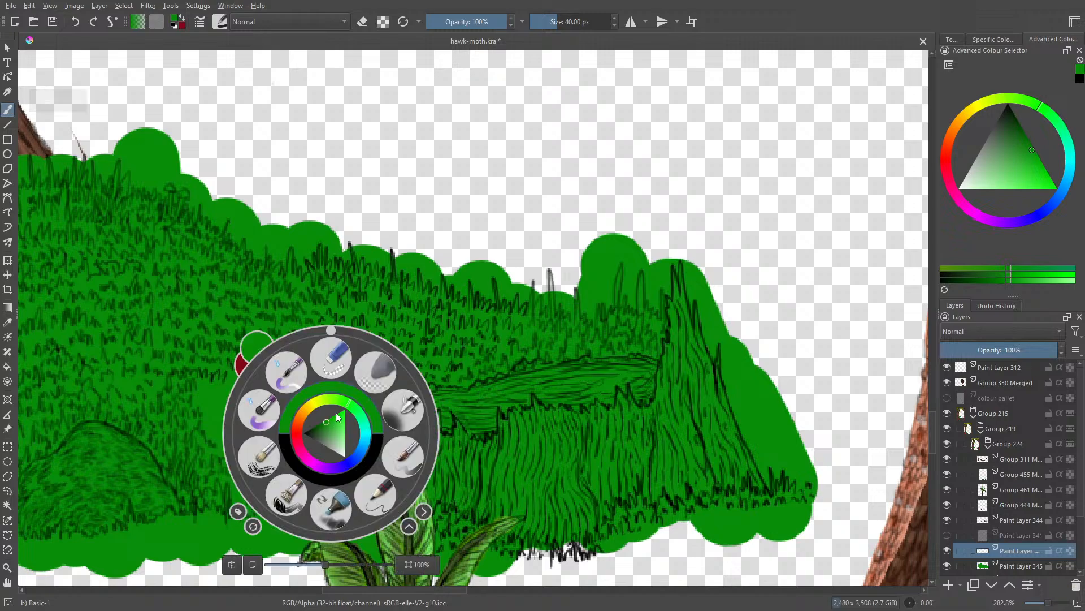
{"action": "left_click", "coordinate": [304, 433]}
{"action": "right_click", "coordinate": [304, 433]}
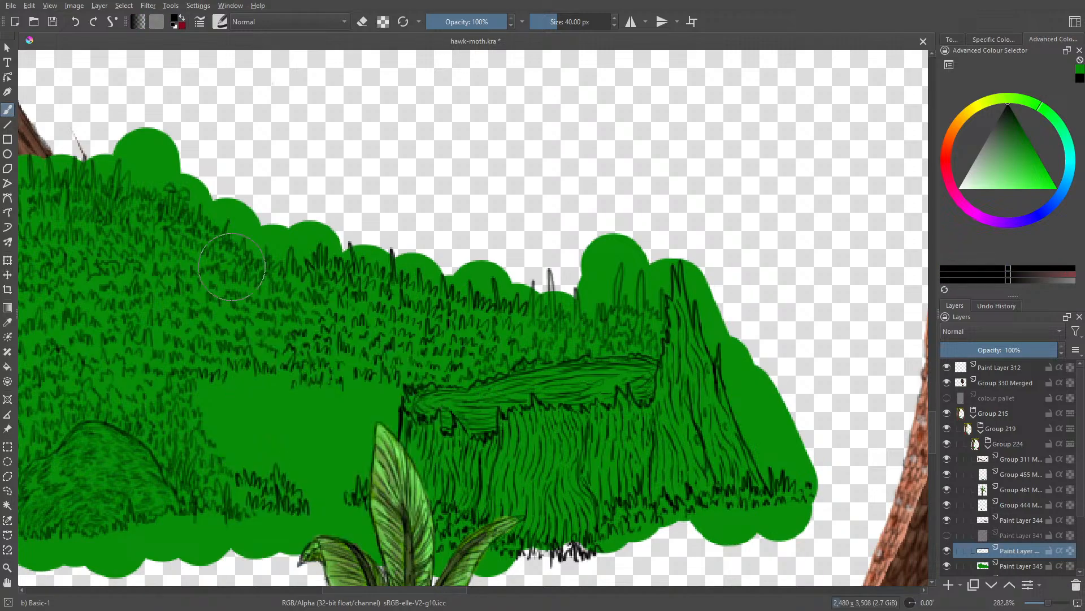
{"action": "left_click", "coordinate": [220, 22]}
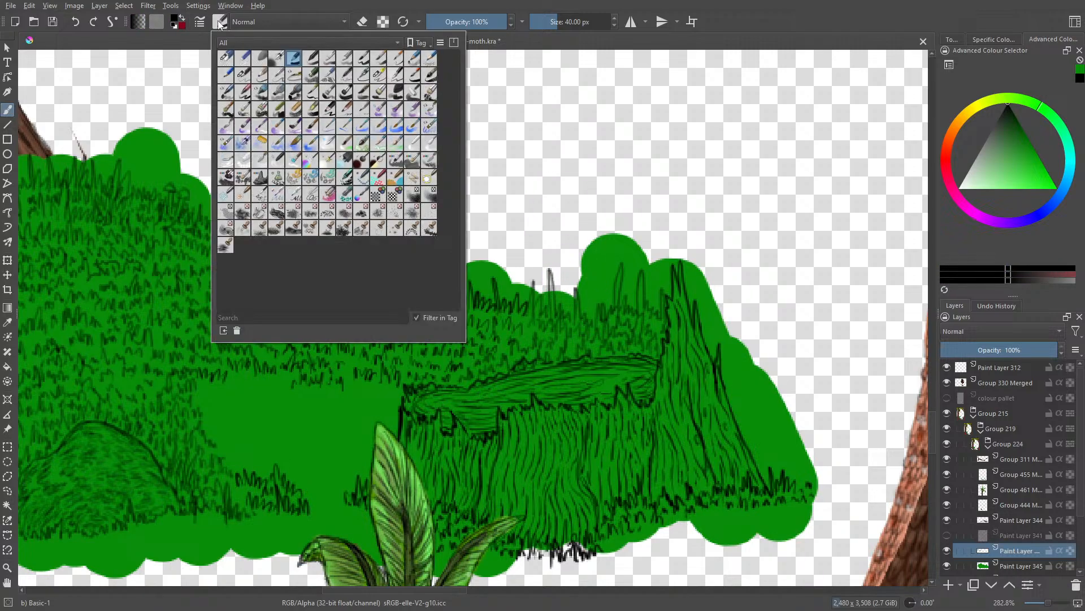
{"action": "left_click", "coordinate": [246, 79]}
{"action": "right_click", "coordinate": [560, 434]}
{"action": "right_click", "coordinate": [560, 433]}
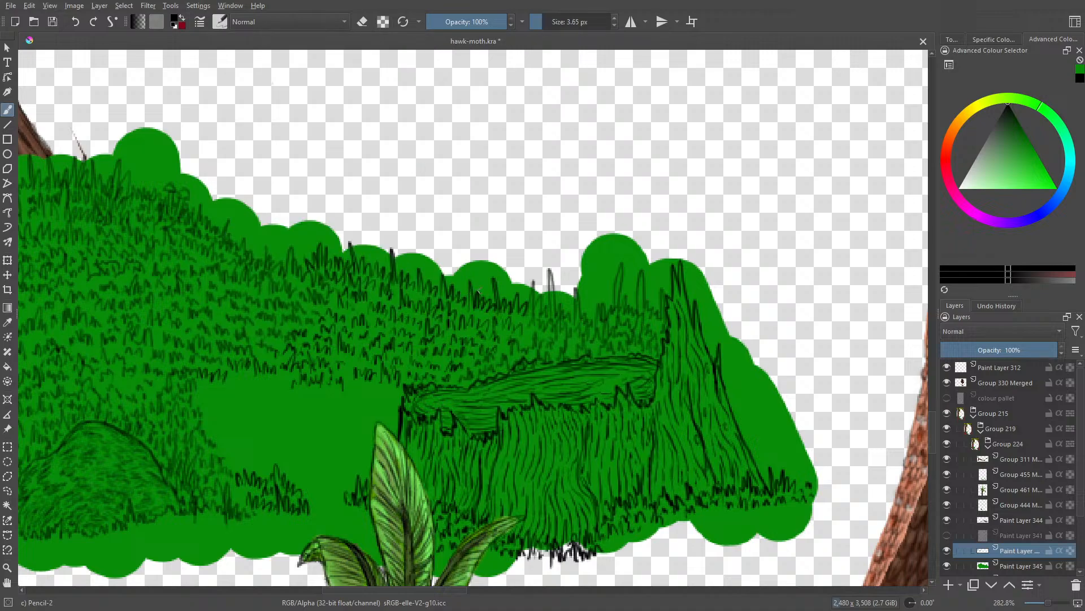
{"action": "mouse_move", "coordinate": [528, 312]}
{"action": "left_mouse_down"}
{"action": "mouse_move", "coordinate": [530, 285]}
{"action": "mouse_move", "coordinate": [541, 310]}
{"action": "mouse_move", "coordinate": [548, 288]}
{"action": "mouse_move", "coordinate": [572, 321]}
{"action": "mouse_move", "coordinate": [575, 287]}
{"action": "mouse_move", "coordinate": [609, 321]}
{"action": "mouse_move", "coordinate": [631, 307]}
{"action": "left_mouse_up"}
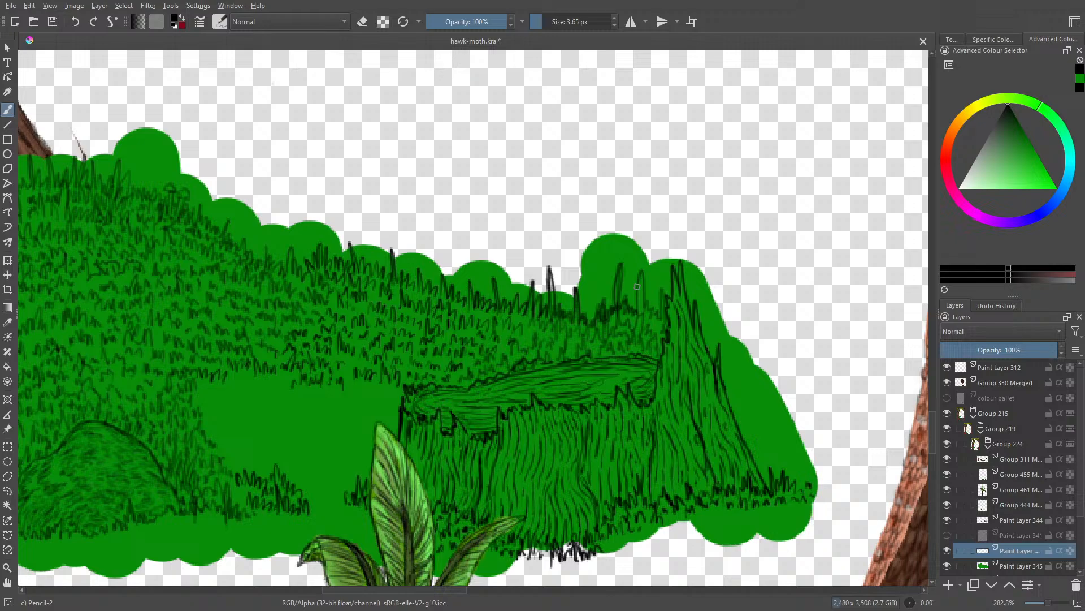
Step: Hide the green base layer and thicken the grass strokes on the slope between the hill's crest and the stump's rim
{"action": "left_click", "coordinate": [949, 565]}
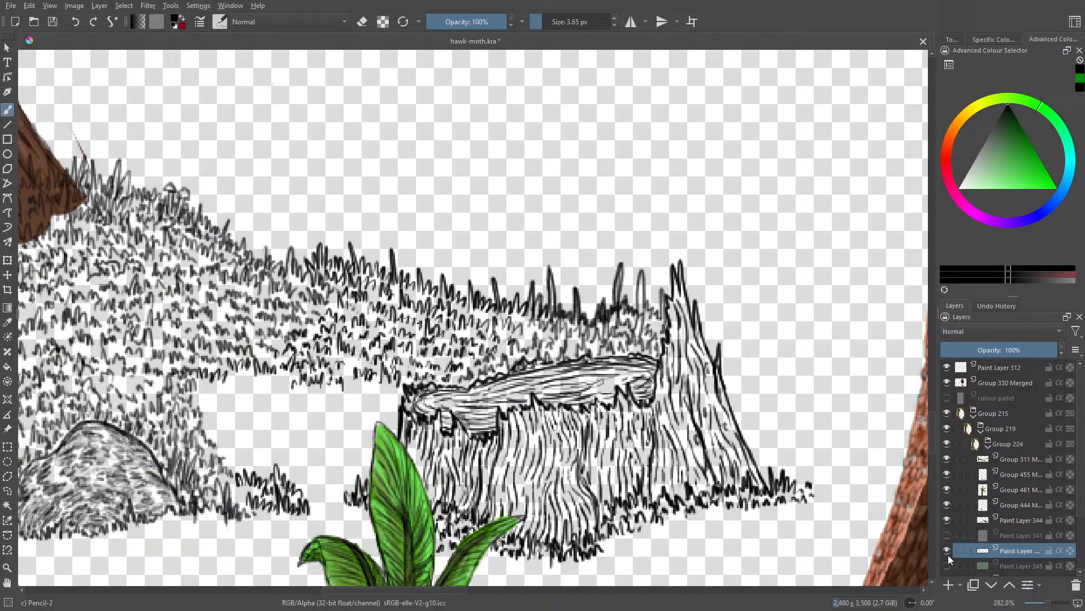
{"action": "mouse_move", "coordinate": [637, 314]}
{"action": "left_mouse_down"}
{"action": "mouse_move", "coordinate": [643, 268]}
{"action": "mouse_move", "coordinate": [645, 310]}
{"action": "mouse_move", "coordinate": [661, 311]}
{"action": "mouse_move", "coordinate": [665, 331]}
{"action": "mouse_move", "coordinate": [669, 304]}
{"action": "left_mouse_up"}
{"action": "left_click_drag", "start_coordinate": [609, 331], "coordinate": [664, 341]}
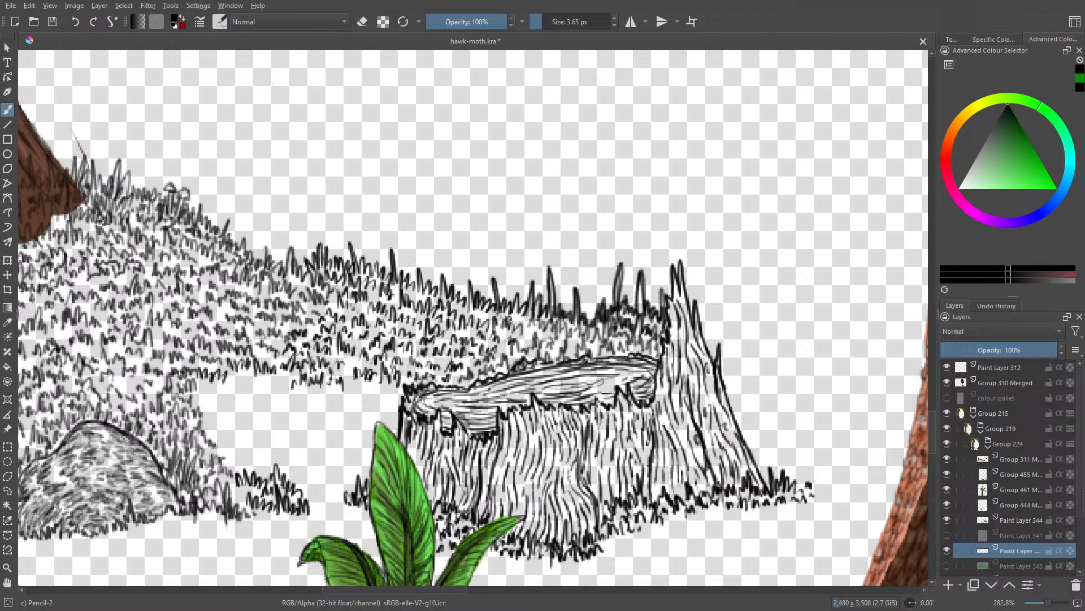
{"action": "mouse_move", "coordinate": [517, 332]}
{"action": "left_mouse_down"}
{"action": "mouse_move", "coordinate": [522, 349]}
{"action": "mouse_move", "coordinate": [542, 339]}
{"action": "mouse_move", "coordinate": [548, 359]}
{"action": "mouse_move", "coordinate": [562, 343]}
{"action": "mouse_move", "coordinate": [597, 348]}
{"action": "left_mouse_up"}
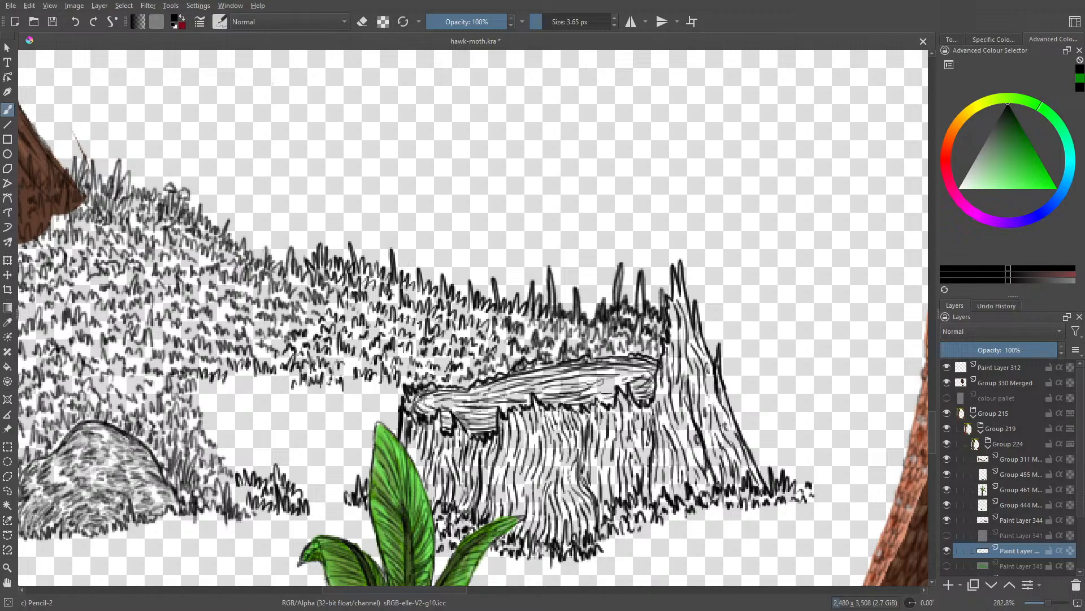
Step: Try to ink small grass tufts in the gap between the dark grass patch and the plant's tallest leaf
{"action": "left_click_drag", "start_coordinate": [400, 589], "coordinate": [317, 588]}
{"action": "mouse_move", "coordinate": [935, 432]}
{"action": "left_mouse_down"}
{"action": "mouse_move", "coordinate": [932, 480]}
{"action": "mouse_move", "coordinate": [935, 443]}
{"action": "left_mouse_up"}
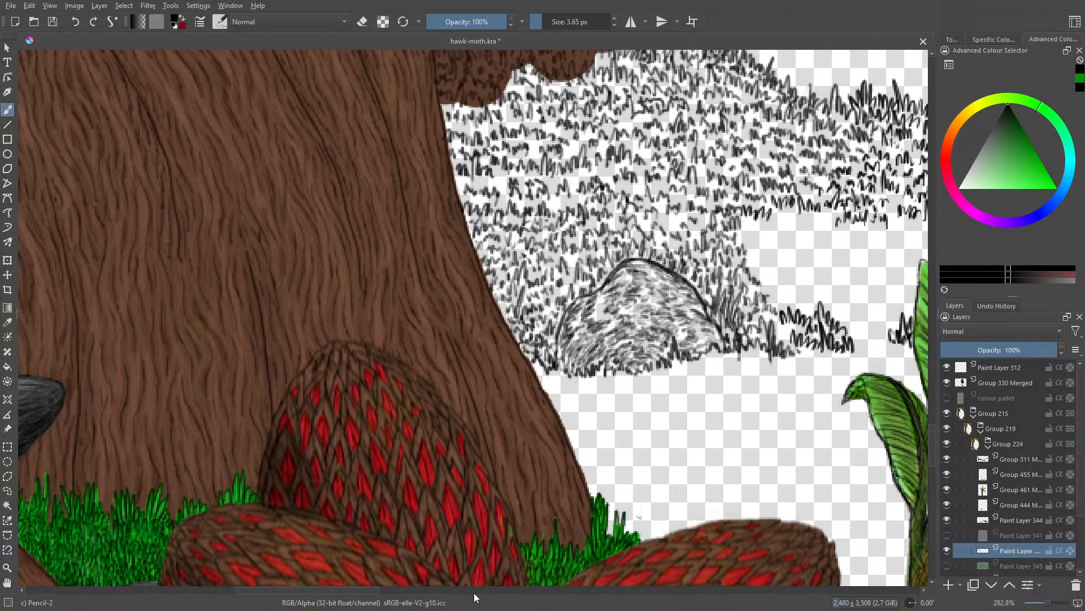
{"action": "left_click_drag", "start_coordinate": [363, 594], "coordinate": [416, 597]}
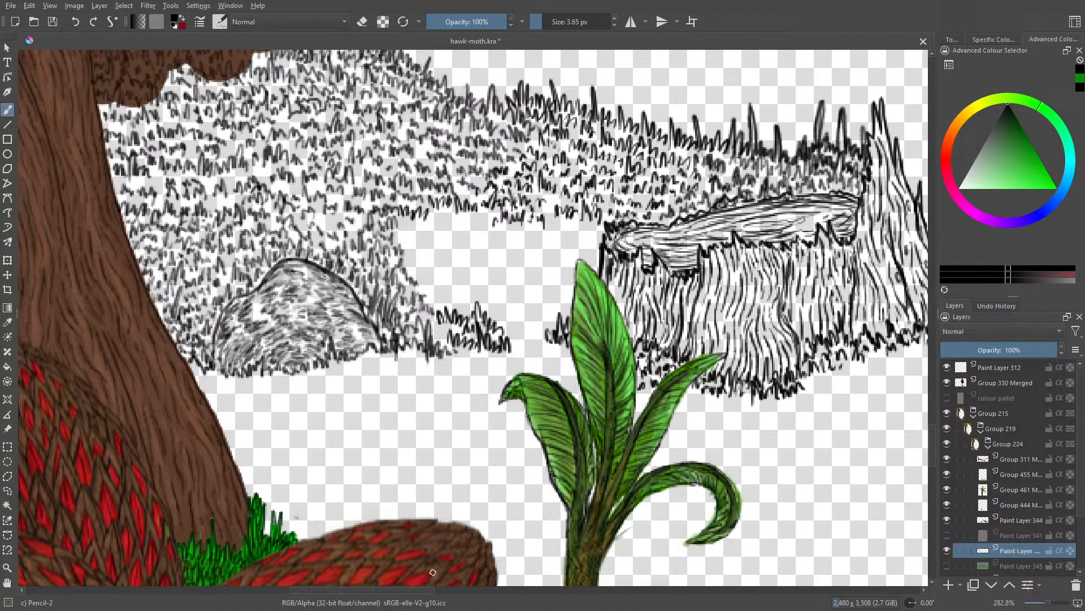
{"action": "mouse_move", "coordinate": [510, 334]}
{"action": "left_mouse_down"}
{"action": "mouse_move", "coordinate": [507, 309]}
{"action": "mouse_move", "coordinate": [515, 332]}
{"action": "mouse_move", "coordinate": [518, 316]}
{"action": "mouse_move", "coordinate": [533, 338]}
{"action": "mouse_move", "coordinate": [529, 306]}
{"action": "mouse_move", "coordinate": [544, 338]}
{"action": "mouse_move", "coordinate": [517, 331]}
{"action": "mouse_move", "coordinate": [529, 333]}
{"action": "mouse_move", "coordinate": [547, 297]}
{"action": "mouse_move", "coordinate": [529, 331]}
{"action": "mouse_move", "coordinate": [531, 309]}
{"action": "mouse_move", "coordinate": [550, 338]}
{"action": "left_mouse_up"}
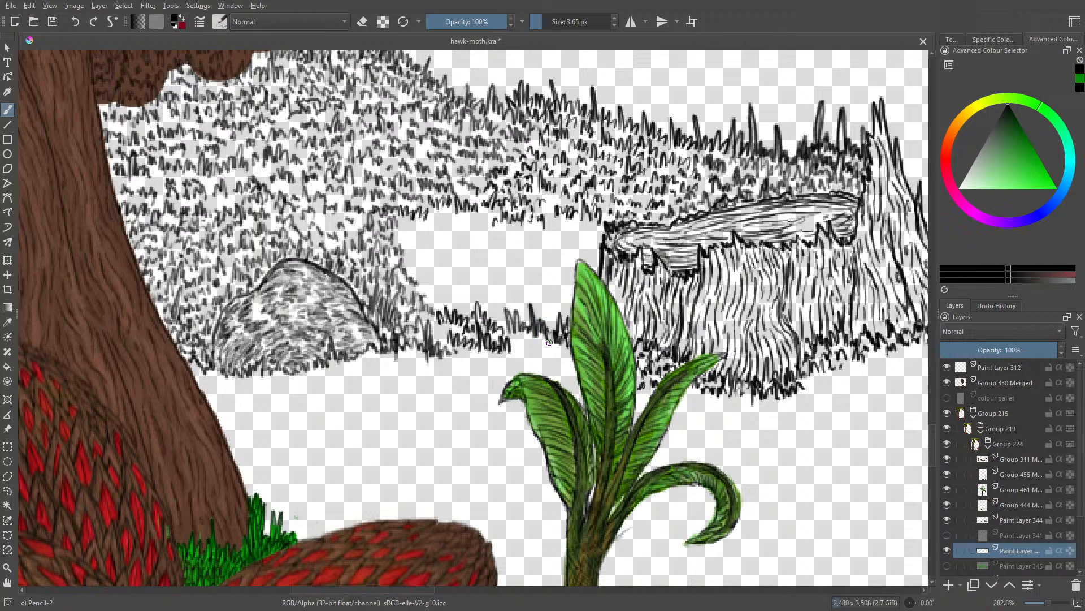
{"action": "left_click", "coordinate": [72, 22]}
{"action": "left_click", "coordinate": [72, 21]}
{"action": "left_click", "coordinate": [72, 21]}
{"action": "left_click", "coordinate": [73, 21]}
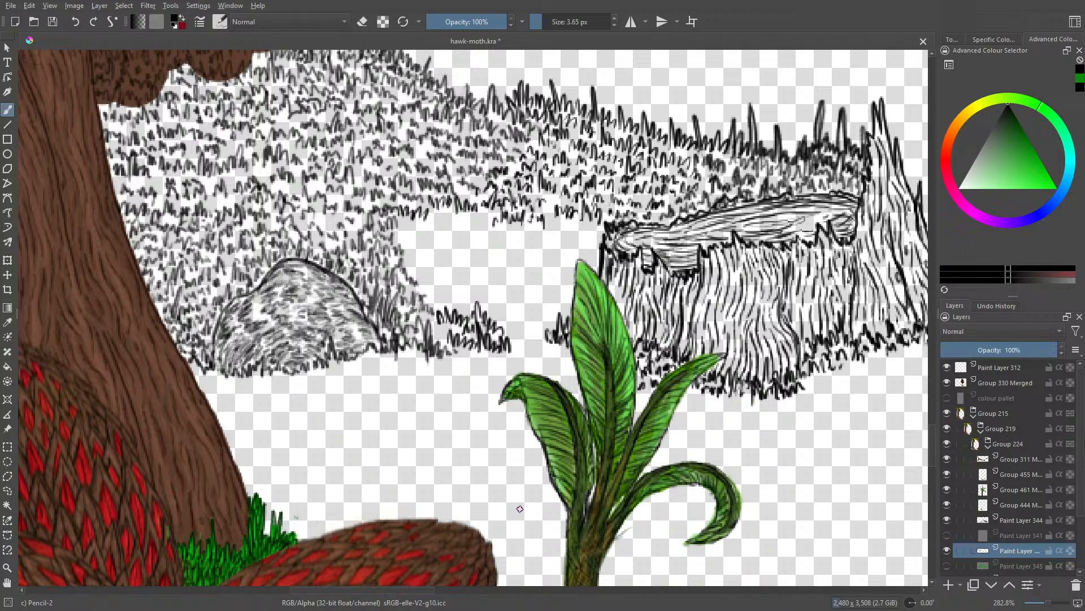
Step: Try to sketch a pointed leaf shape with a midrib beside the plant's lower leaf
{"action": "mouse_move", "coordinate": [519, 509]}
{"action": "left_mouse_down"}
{"action": "mouse_move", "coordinate": [491, 433]}
{"action": "mouse_move", "coordinate": [529, 483]}
{"action": "mouse_move", "coordinate": [526, 519]}
{"action": "left_mouse_up"}
{"action": "left_click_drag", "start_coordinate": [519, 496], "coordinate": [508, 468]}
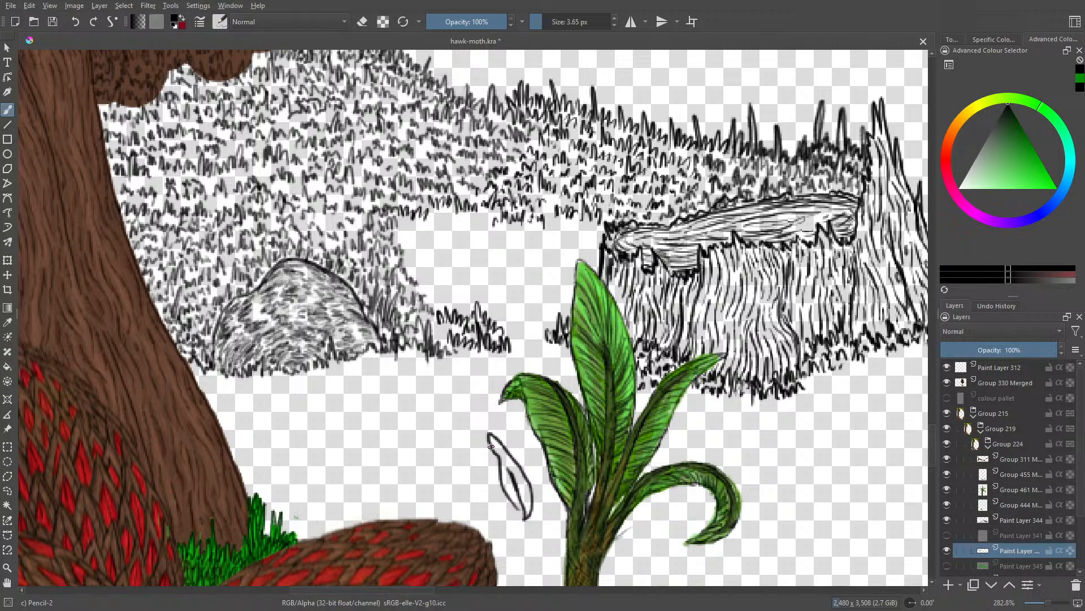
{"action": "left_click", "coordinate": [75, 23]}
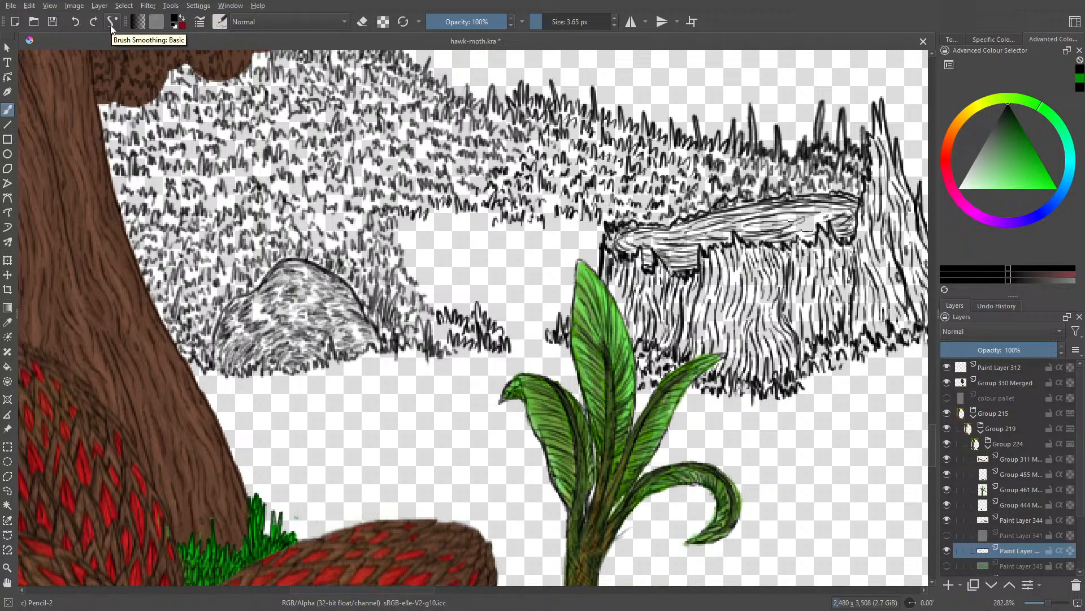
Step: Try inking taller grass tufts in the bare patch between the boulder and stump, with the brush size at 4.17 px
{"action": "left_click", "coordinate": [546, 21]}
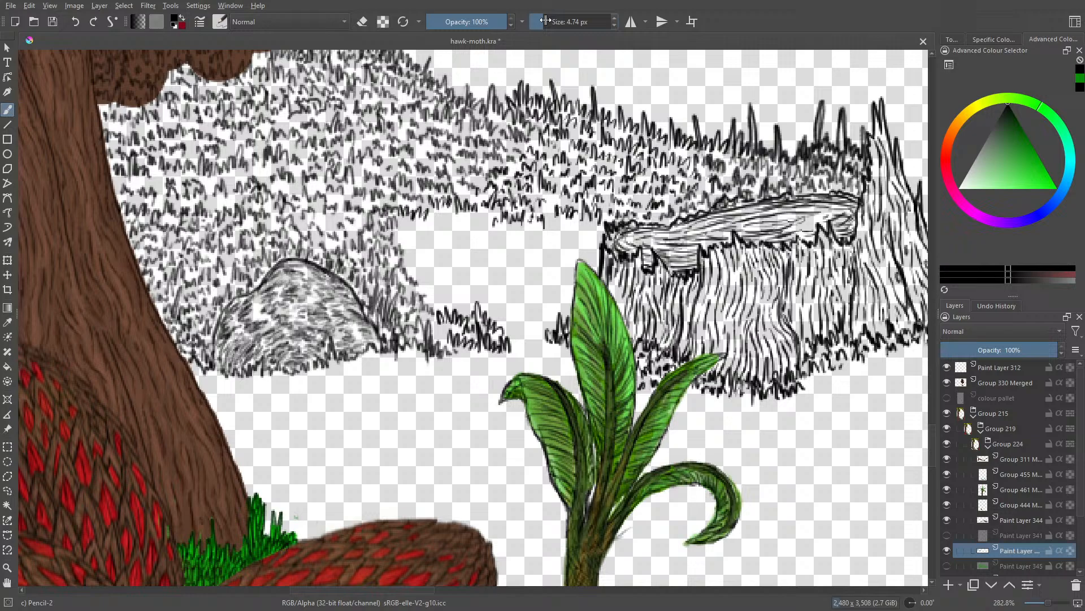
{"action": "left_click_drag", "start_coordinate": [546, 20], "coordinate": [545, 21]}
{"action": "mouse_move", "coordinate": [525, 285]}
{"action": "left_mouse_down"}
{"action": "mouse_move", "coordinate": [522, 251]}
{"action": "mouse_move", "coordinate": [521, 273]}
{"action": "mouse_move", "coordinate": [504, 279]}
{"action": "mouse_move", "coordinate": [531, 279]}
{"action": "left_mouse_up"}
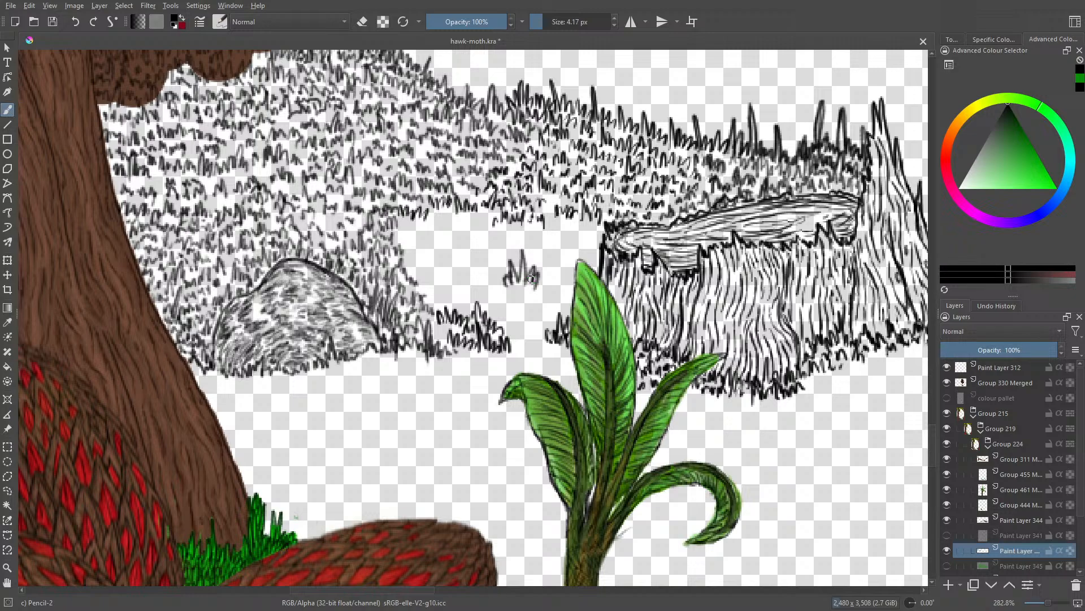
{"action": "mouse_move", "coordinate": [934, 463]}
{"action": "left_mouse_down"}
{"action": "mouse_move", "coordinate": [932, 493]}
{"action": "mouse_move", "coordinate": [935, 444]}
{"action": "left_mouse_up"}
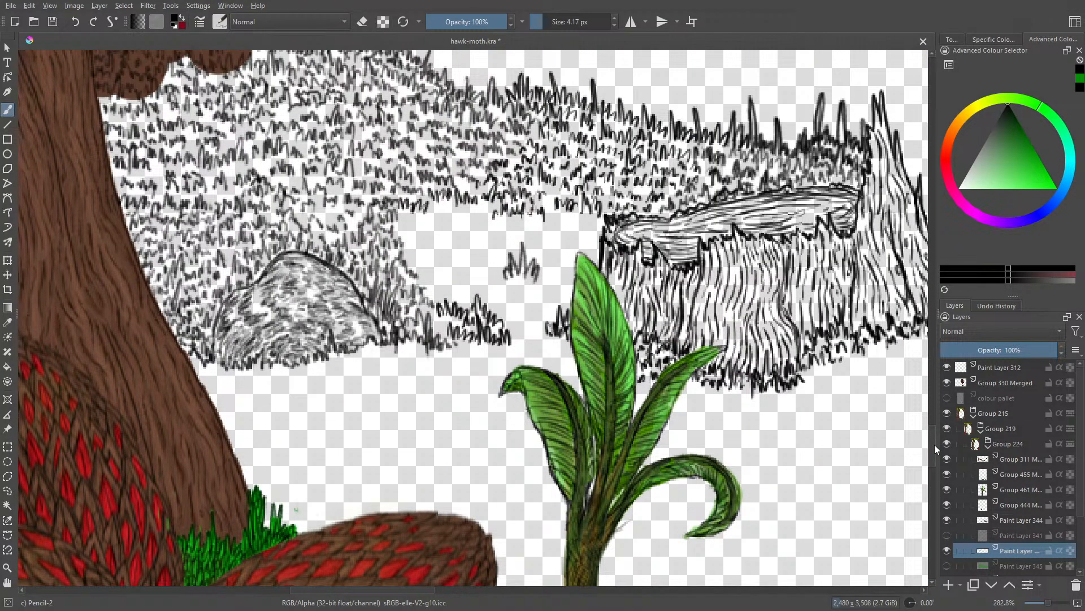
{"action": "scroll", "coordinate": [934, 445], "scroll_direction": "up", "scroll_amount": 2}
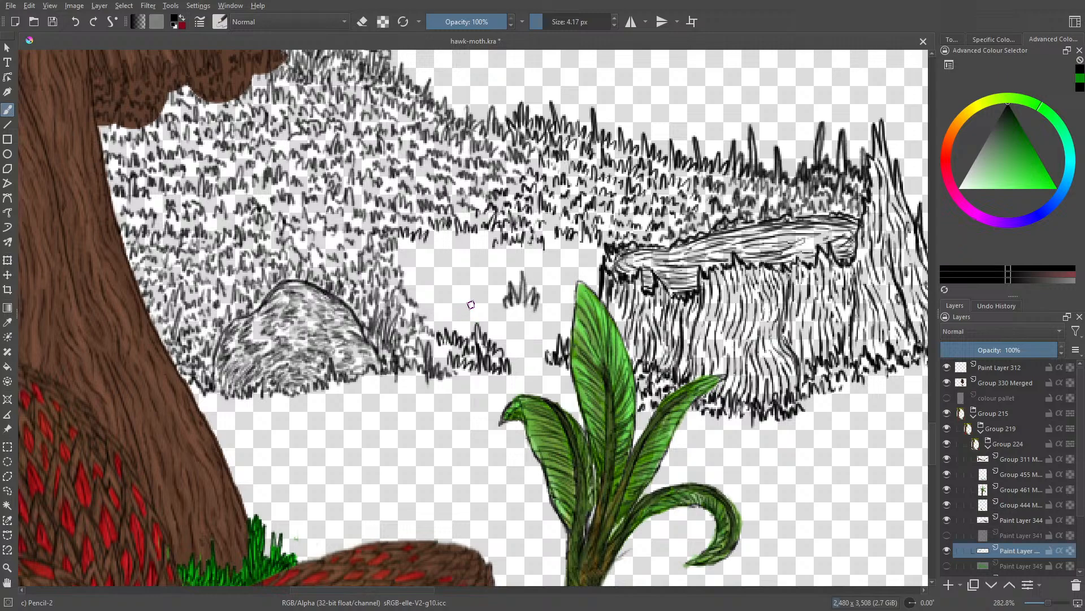
{"action": "mouse_move", "coordinate": [471, 304]}
{"action": "left_mouse_down"}
{"action": "mouse_move", "coordinate": [461, 257]}
{"action": "mouse_move", "coordinate": [453, 311]}
{"action": "mouse_move", "coordinate": [462, 292]}
{"action": "mouse_move", "coordinate": [487, 317]}
{"action": "mouse_move", "coordinate": [496, 288]}
{"action": "mouse_move", "coordinate": [490, 337]}
{"action": "left_mouse_up"}
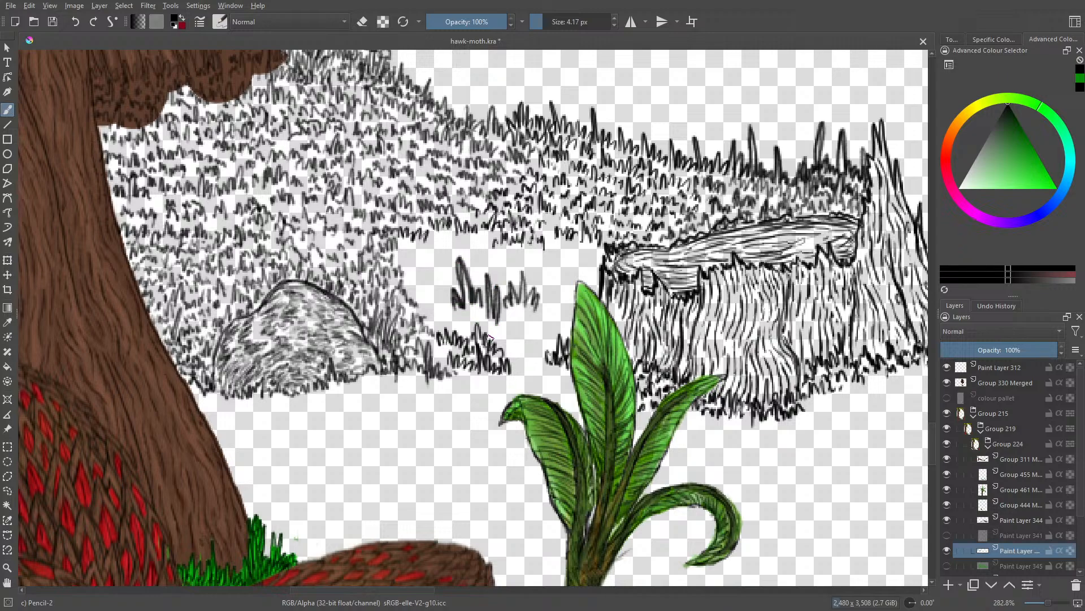
{"action": "left_click", "coordinate": [75, 24]}
{"action": "left_click", "coordinate": [76, 23]}
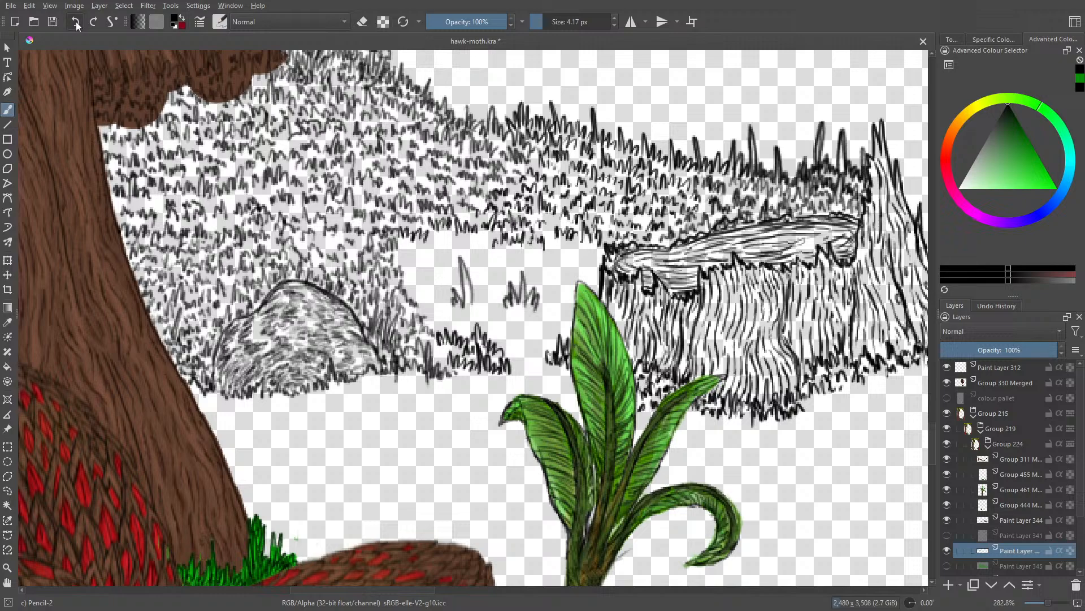
{"action": "left_click", "coordinate": [76, 23]}
{"action": "left_click", "coordinate": [75, 23]}
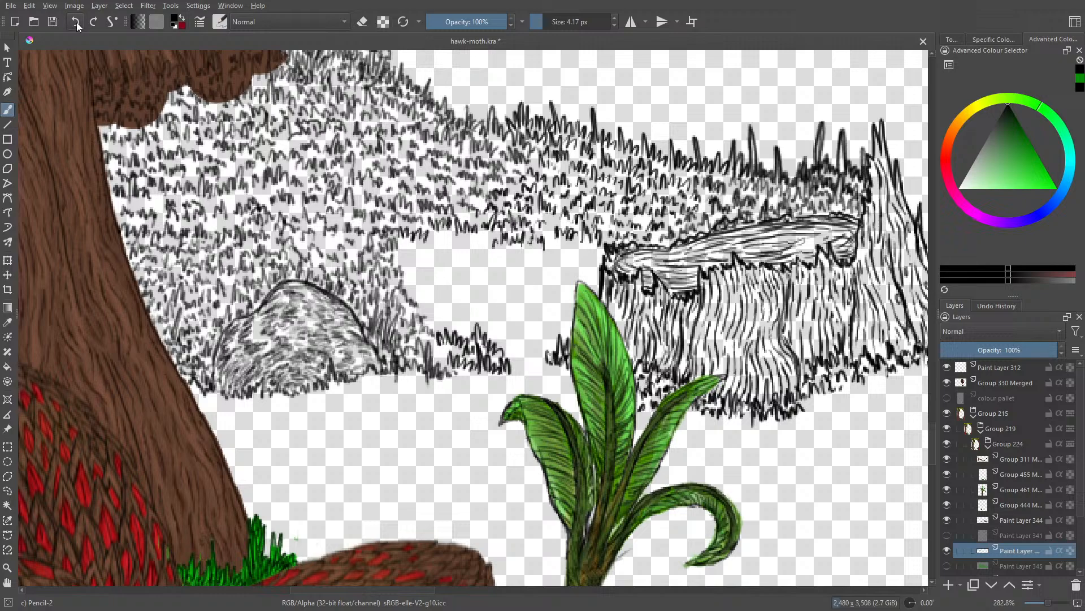
Step: Ink a clump of grass above the dark tufts between the boulder and the plant, with the brush at 2.75 px
{"action": "left_click", "coordinate": [541, 18]}
{"action": "mouse_move", "coordinate": [469, 310]}
{"action": "left_mouse_down"}
{"action": "mouse_move", "coordinate": [462, 280]}
{"action": "mouse_move", "coordinate": [476, 305]}
{"action": "mouse_move", "coordinate": [485, 302]}
{"action": "mouse_move", "coordinate": [459, 276]}
{"action": "mouse_move", "coordinate": [468, 305]}
{"action": "mouse_move", "coordinate": [456, 288]}
{"action": "mouse_move", "coordinate": [455, 307]}
{"action": "left_mouse_up"}
{"action": "mouse_move", "coordinate": [454, 297]}
{"action": "left_mouse_down"}
{"action": "mouse_move", "coordinate": [448, 275]}
{"action": "mouse_move", "coordinate": [447, 305]}
{"action": "mouse_move", "coordinate": [440, 293]}
{"action": "mouse_move", "coordinate": [464, 299]}
{"action": "mouse_move", "coordinate": [465, 322]}
{"action": "mouse_move", "coordinate": [482, 300]}
{"action": "mouse_move", "coordinate": [488, 318]}
{"action": "mouse_move", "coordinate": [493, 291]}
{"action": "mouse_move", "coordinate": [511, 339]}
{"action": "left_mouse_up"}
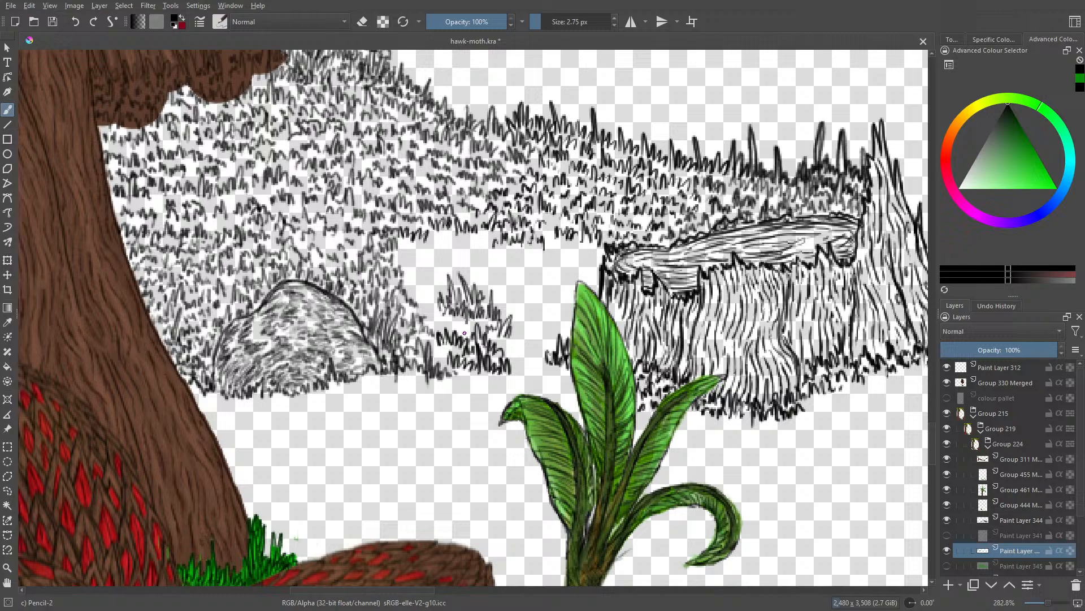
{"action": "mouse_move", "coordinate": [464, 333]}
{"action": "left_mouse_down"}
{"action": "mouse_move", "coordinate": [450, 317]}
{"action": "mouse_move", "coordinate": [445, 329]}
{"action": "mouse_move", "coordinate": [484, 324]}
{"action": "left_mouse_up"}
Step: Check the line art against the green base layer, hide that layer again, and extend the grass clump toward the boulder
{"action": "left_click", "coordinate": [946, 565]}
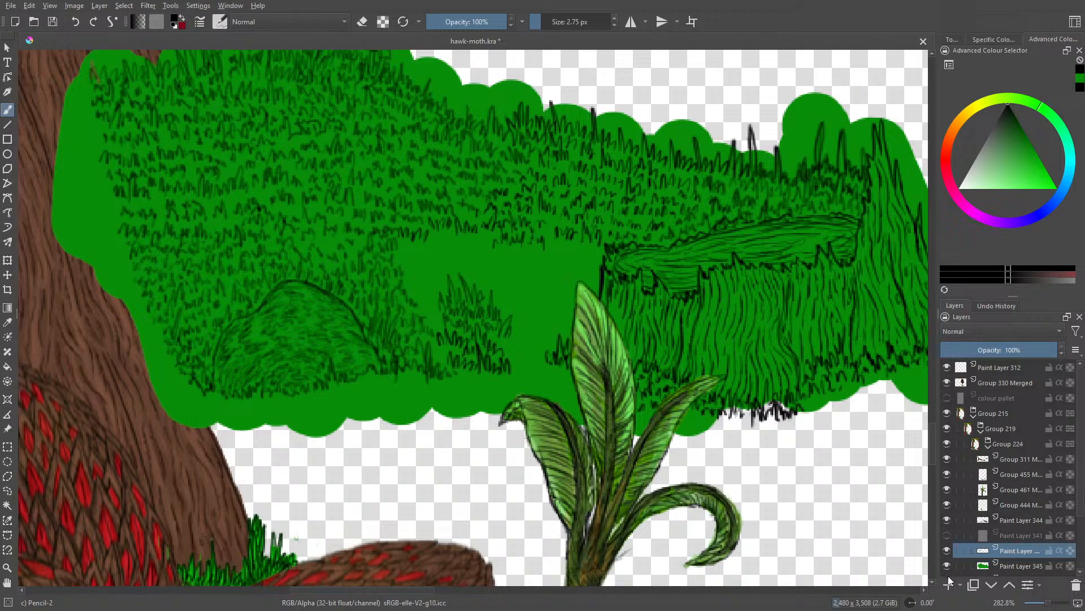
{"action": "left_click_drag", "start_coordinate": [1047, 603], "coordinate": [1042, 606]}
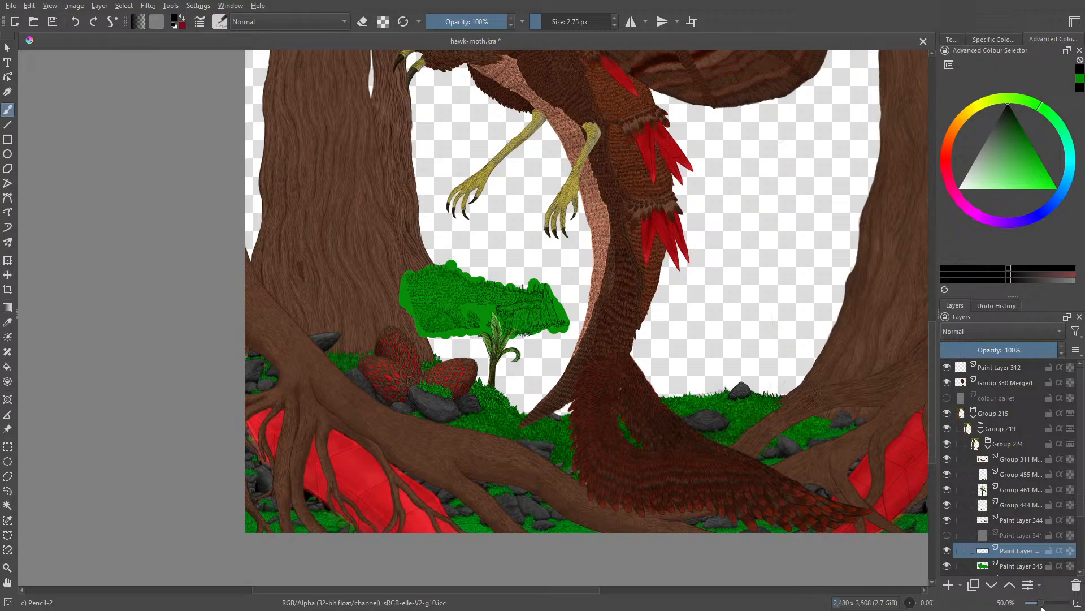
{"action": "left_click_drag", "start_coordinate": [1042, 608], "coordinate": [1054, 609]}
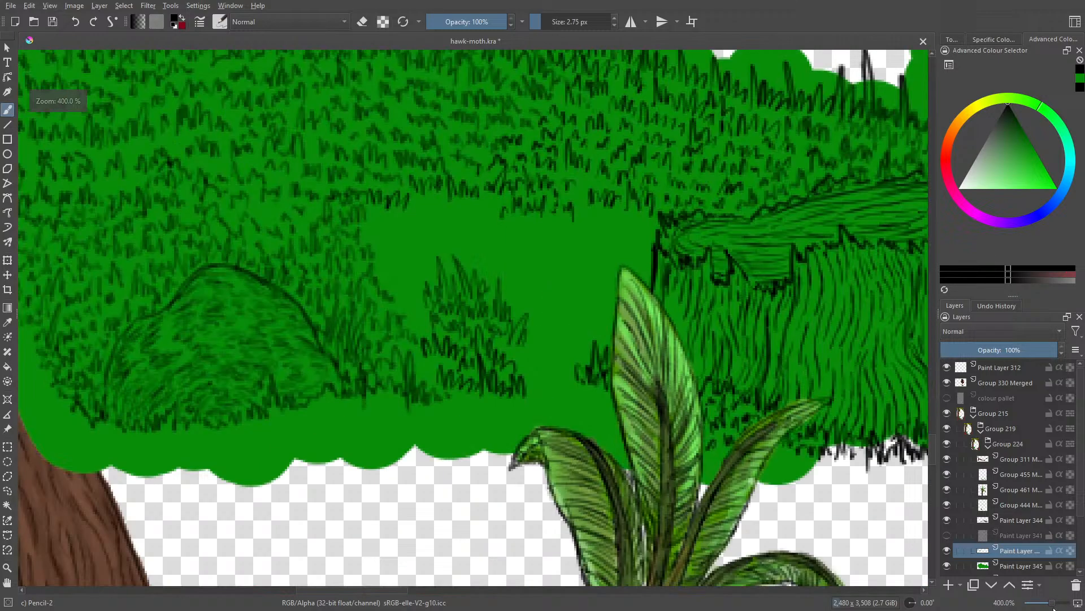
{"action": "left_click", "coordinate": [949, 565]}
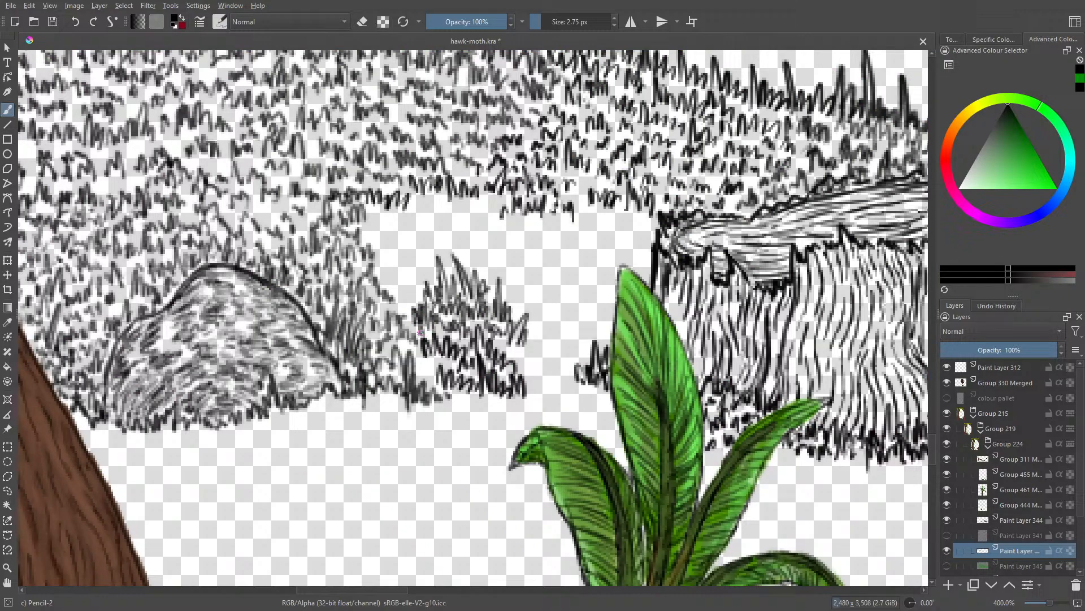
{"action": "mouse_move", "coordinate": [395, 293]}
{"action": "left_mouse_down"}
{"action": "mouse_move", "coordinate": [395, 270]}
{"action": "mouse_move", "coordinate": [417, 302]}
{"action": "mouse_move", "coordinate": [399, 276]}
{"action": "mouse_move", "coordinate": [400, 300]}
{"action": "mouse_move", "coordinate": [387, 283]}
{"action": "mouse_move", "coordinate": [390, 267]}
{"action": "mouse_move", "coordinate": [393, 282]}
{"action": "mouse_move", "coordinate": [404, 271]}
{"action": "mouse_move", "coordinate": [404, 253]}
{"action": "mouse_move", "coordinate": [428, 263]}
{"action": "left_mouse_up"}
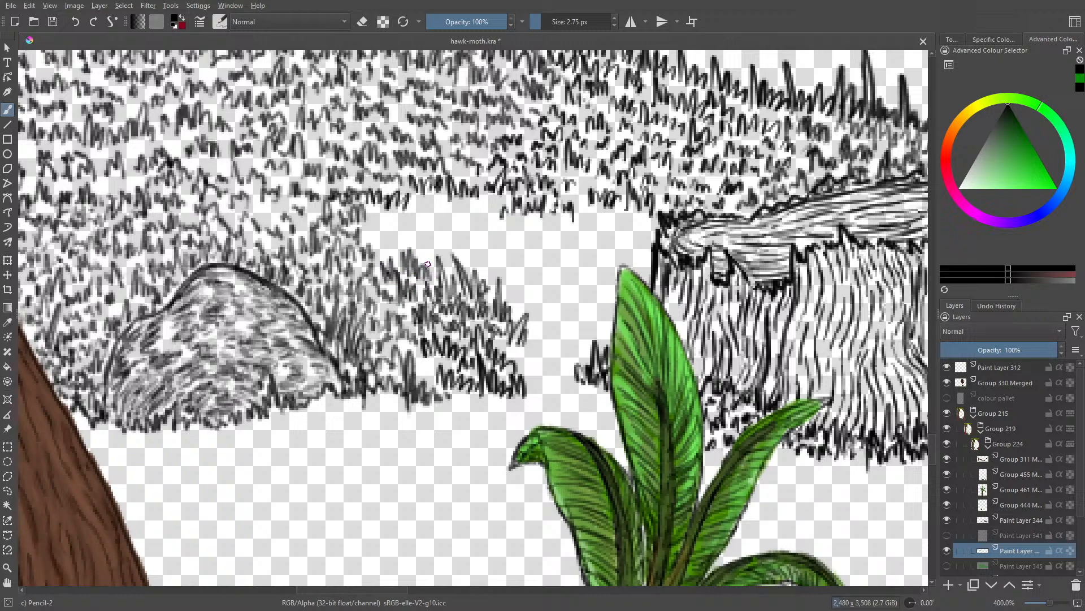
Step: Fill the gap between the grass clump and the plant's tallest leaf with grass strokes at 3.65 px
{"action": "left_click", "coordinate": [545, 21]}
{"action": "left_click_drag", "start_coordinate": [545, 23], "coordinate": [549, 21]}
{"action": "mouse_move", "coordinate": [526, 308]}
{"action": "left_mouse_down"}
{"action": "mouse_move", "coordinate": [526, 276]}
{"action": "mouse_move", "coordinate": [536, 299]}
{"action": "mouse_move", "coordinate": [549, 291]}
{"action": "mouse_move", "coordinate": [546, 306]}
{"action": "mouse_move", "coordinate": [521, 304]}
{"action": "left_mouse_up"}
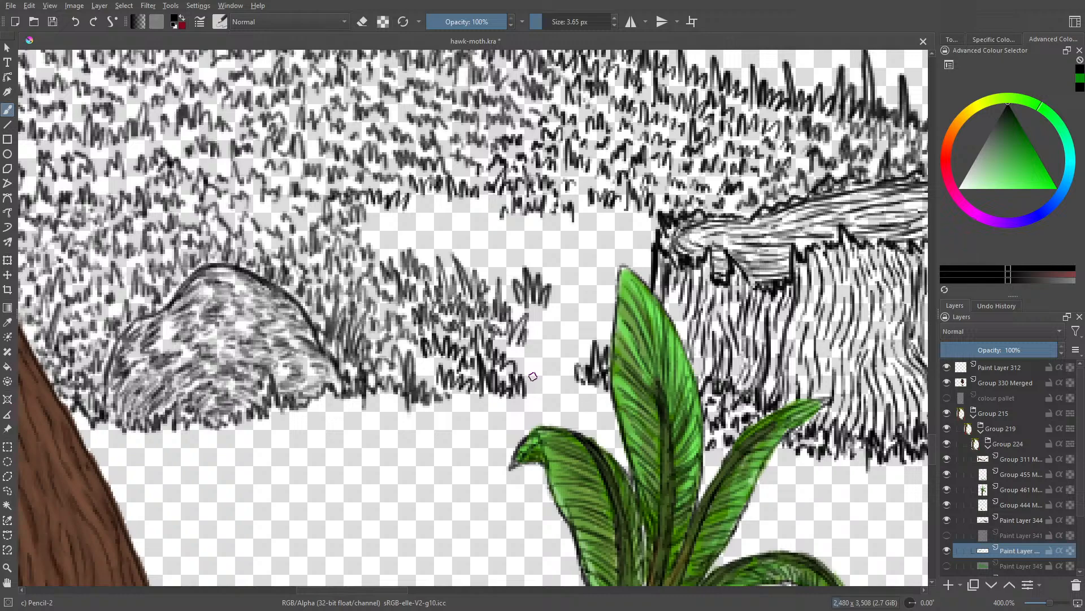
{"action": "mouse_move", "coordinate": [533, 377]}
{"action": "left_mouse_down"}
{"action": "mouse_move", "coordinate": [547, 353]}
{"action": "mouse_move", "coordinate": [545, 377]}
{"action": "mouse_move", "coordinate": [565, 371]}
{"action": "mouse_move", "coordinate": [571, 387]}
{"action": "mouse_move", "coordinate": [568, 349]}
{"action": "mouse_move", "coordinate": [582, 344]}
{"action": "mouse_move", "coordinate": [583, 354]}
{"action": "mouse_move", "coordinate": [560, 351]}
{"action": "mouse_move", "coordinate": [555, 330]}
{"action": "mouse_move", "coordinate": [554, 350]}
{"action": "mouse_move", "coordinate": [520, 361]}
{"action": "mouse_move", "coordinate": [539, 312]}
{"action": "mouse_move", "coordinate": [547, 332]}
{"action": "mouse_move", "coordinate": [564, 323]}
{"action": "mouse_move", "coordinate": [566, 293]}
{"action": "mouse_move", "coordinate": [610, 323]}
{"action": "left_mouse_up"}
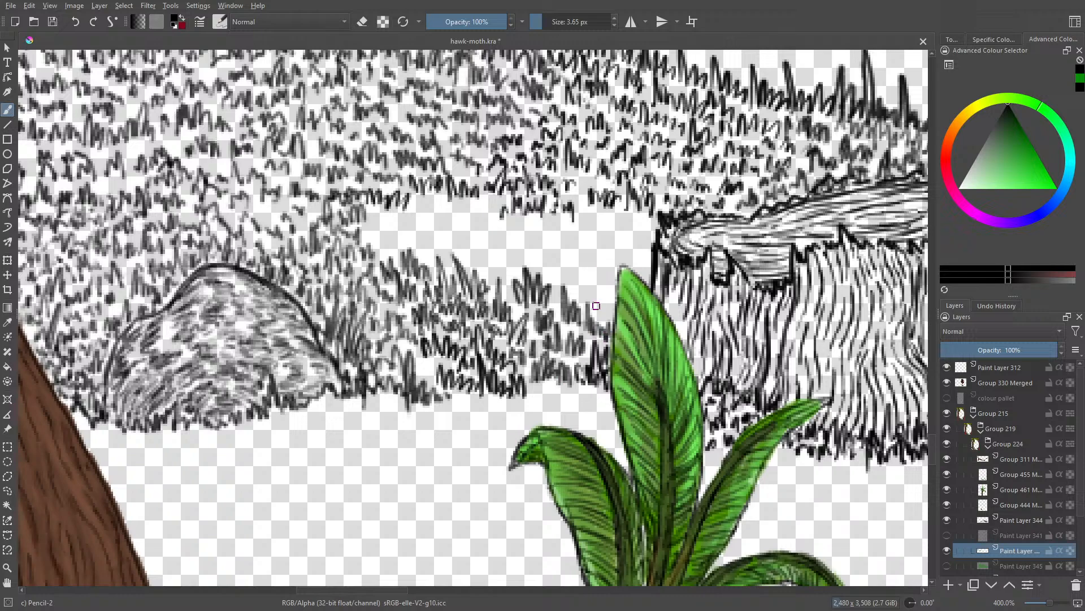
{"action": "mouse_move", "coordinate": [589, 305]}
{"action": "left_mouse_down"}
{"action": "mouse_move", "coordinate": [566, 272]}
{"action": "mouse_move", "coordinate": [572, 291]}
{"action": "mouse_move", "coordinate": [570, 258]}
{"action": "mouse_move", "coordinate": [611, 287]}
{"action": "left_mouse_up"}
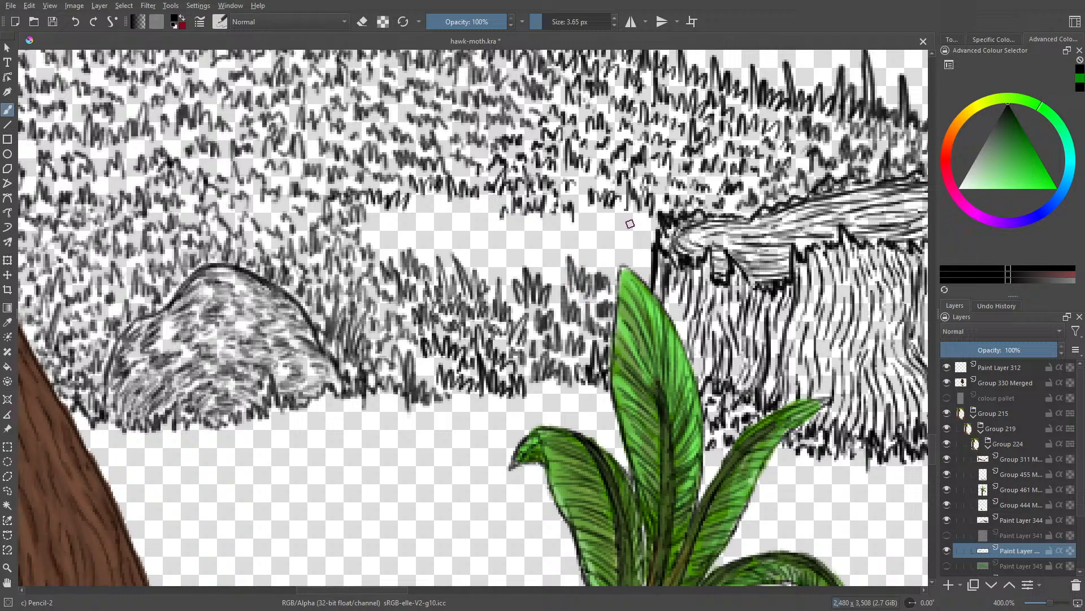
Step: Show the green base on Paint Layer 345 beneath the line art and undo the last stroke
{"action": "left_click_drag", "start_coordinate": [1051, 604], "coordinate": [1046, 605]}
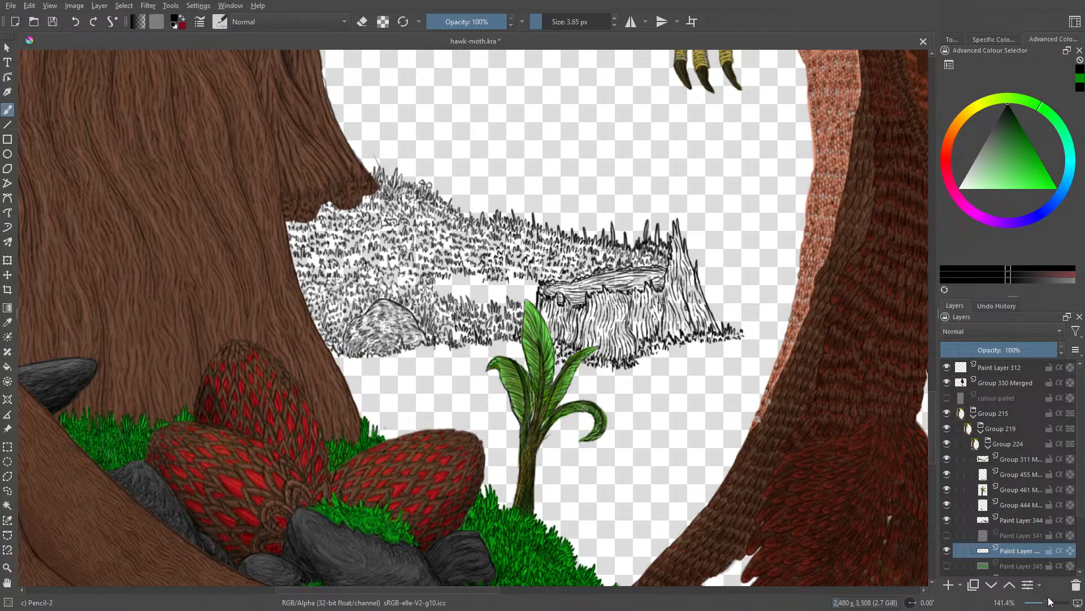
{"action": "left_click", "coordinate": [946, 566]}
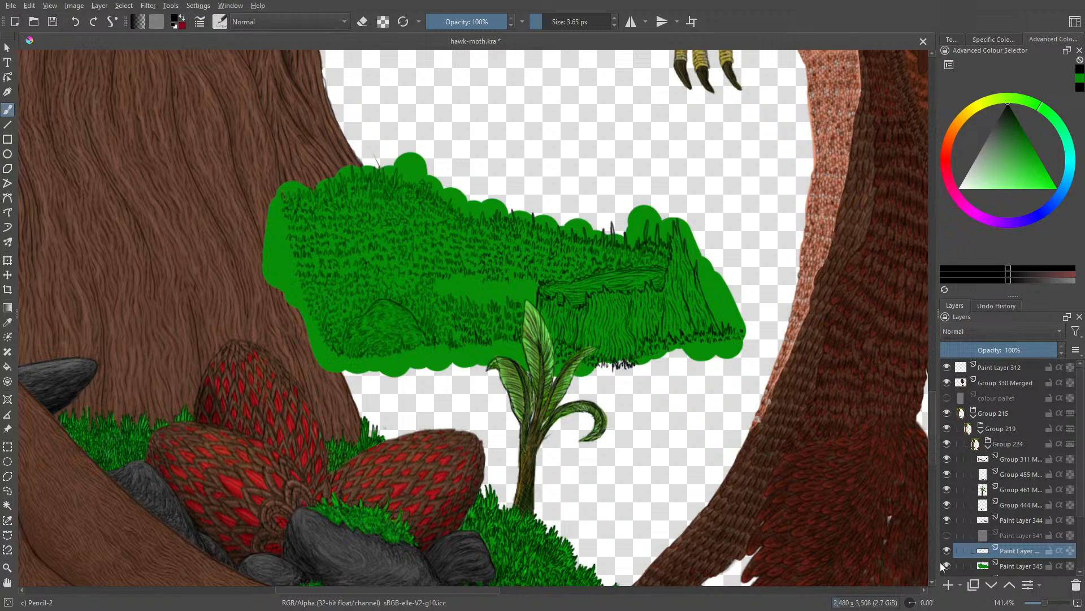
{"action": "left_click", "coordinate": [543, 18]}
{"action": "left_click_drag", "start_coordinate": [540, 21], "coordinate": [549, 22]}
{"action": "left_click", "coordinate": [76, 22]}
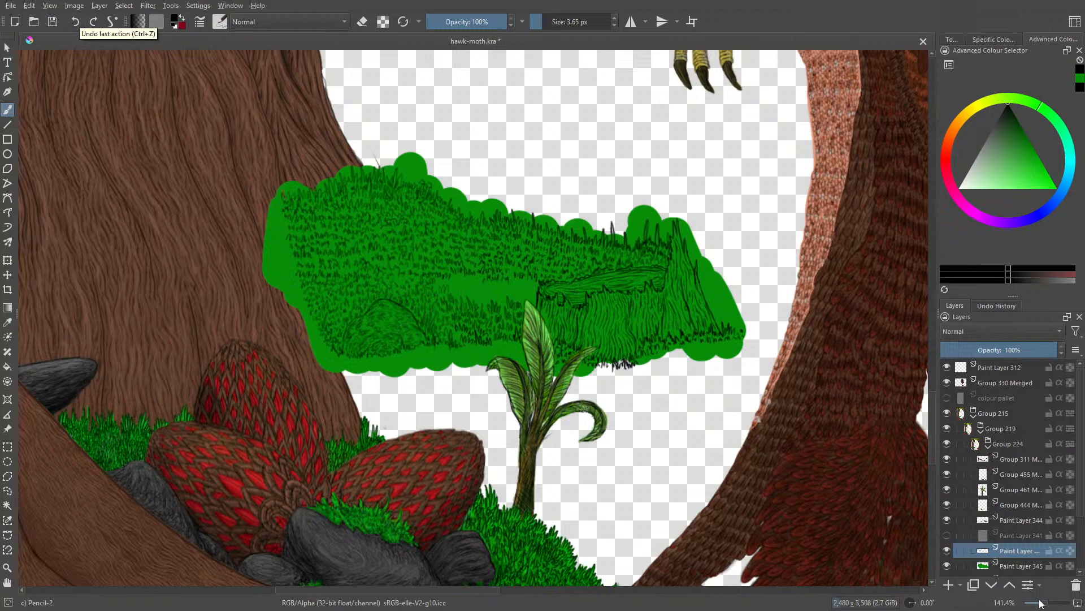
Step: Examine how the green hill and stump sit within the whole illustration, from the full scene down to close range
{"action": "left_click_drag", "start_coordinate": [1045, 603], "coordinate": [1046, 610]}
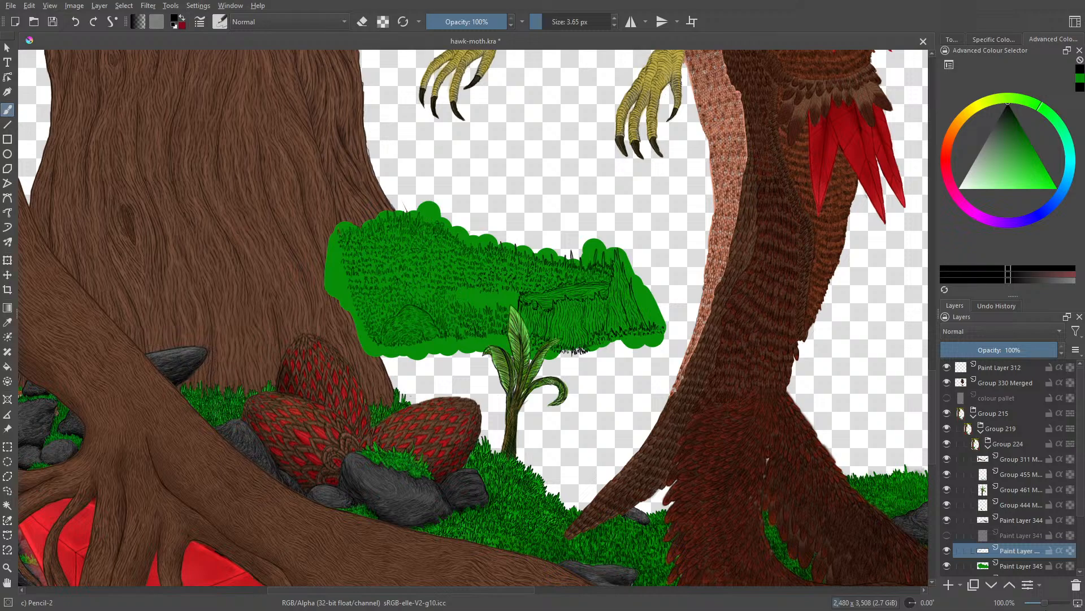
{"action": "key", "text": "ctrl+minus"}
{"action": "key", "text": "ctrl+minus"}
{"action": "key", "text": "ctrl+plus"}
{"action": "key", "text": "ctrl+plus"}
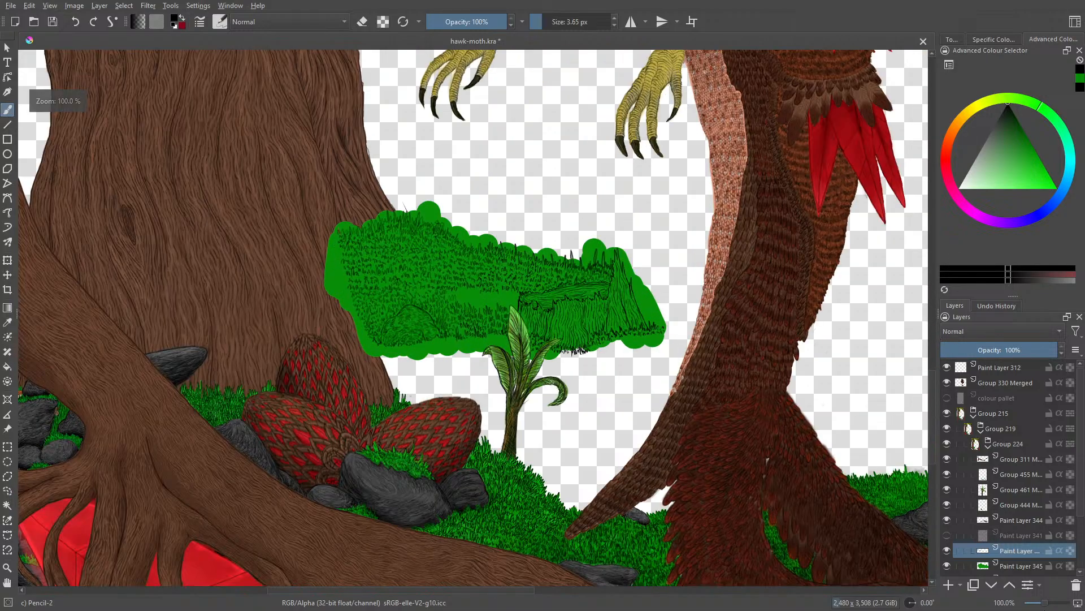
{"action": "key", "text": "ctrl+minus"}
{"action": "key", "text": "ctrl+plus"}
{"action": "key", "text": "ctrl+minus"}
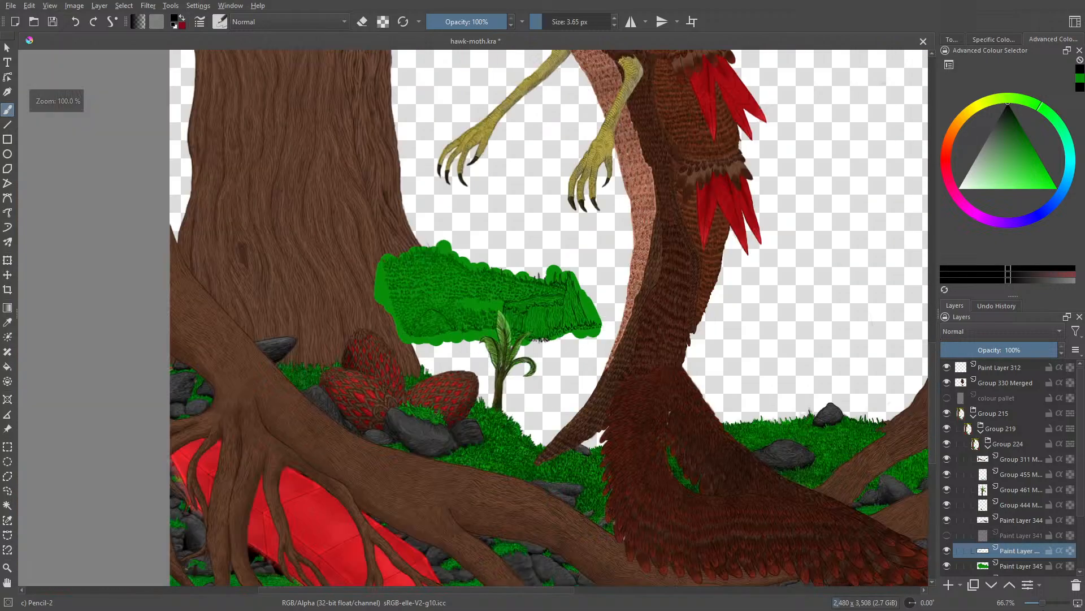
{"action": "key", "text": "ctrl+minus"}
{"action": "key", "text": "ctrl+minus"}
{"action": "key", "text": "ctrl+minus"}
{"action": "key", "text": "ctrl+minus"}
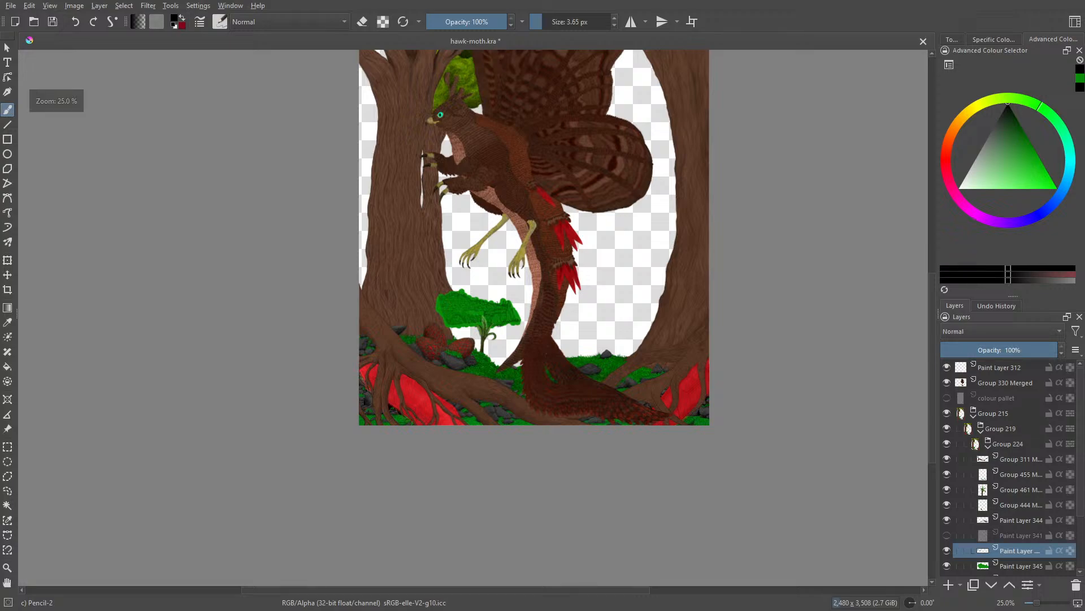
{"action": "key", "text": "ctrl+plus"}
{"action": "key", "text": "ctrl+plus"}
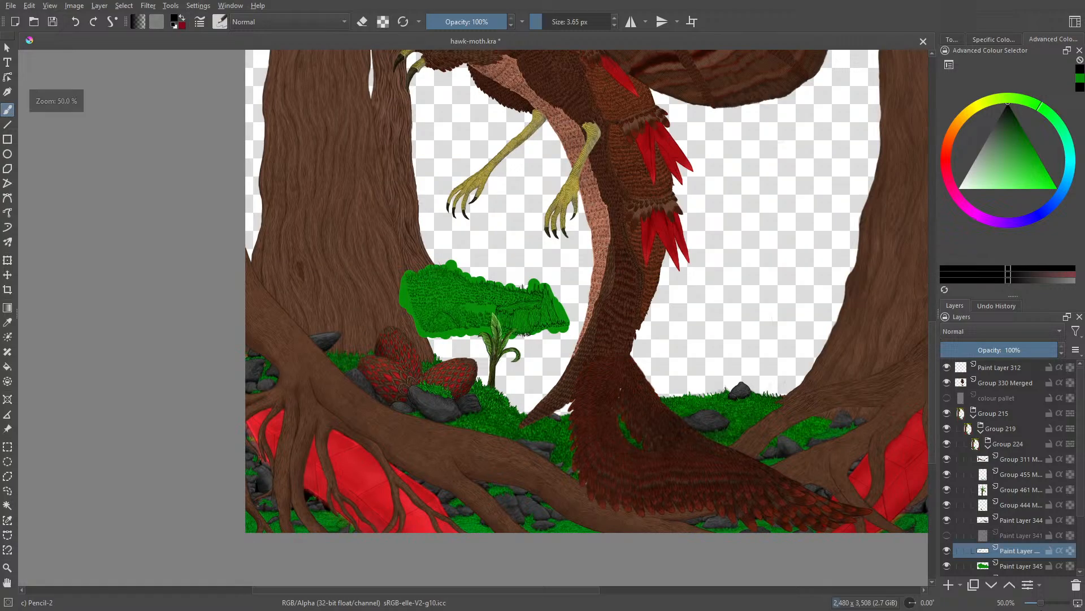
{"action": "key", "text": "ctrl+plus"}
{"action": "key", "text": "ctrl+plus"}
{"action": "key", "text": "ctrl+plus"}
{"action": "key", "text": "ctrl+plus"}
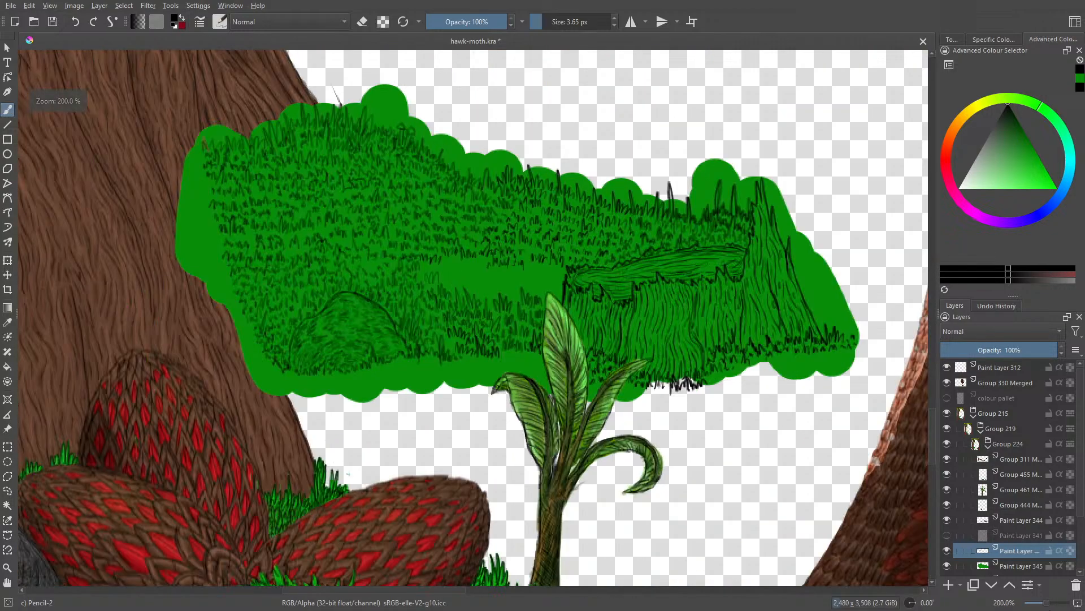
Step: Fill the remaining bare patch between the boulder and stump with black grass blades, using the Ink-3 Gpen brush at 3.65 px
{"action": "left_click", "coordinate": [220, 21]}
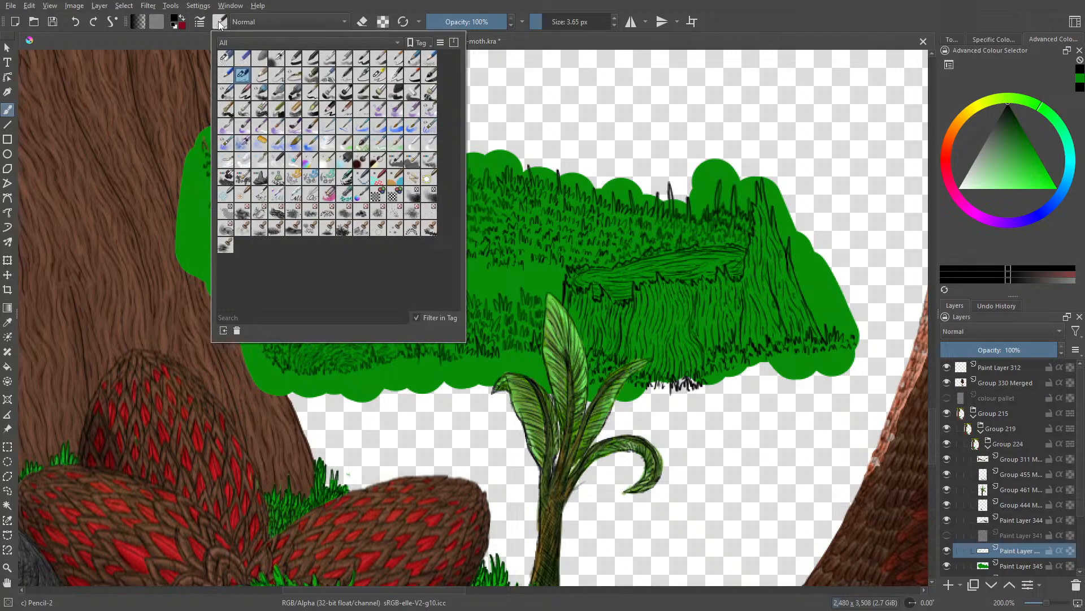
{"action": "left_click", "coordinate": [379, 75]}
{"action": "right_click", "coordinate": [475, 195]}
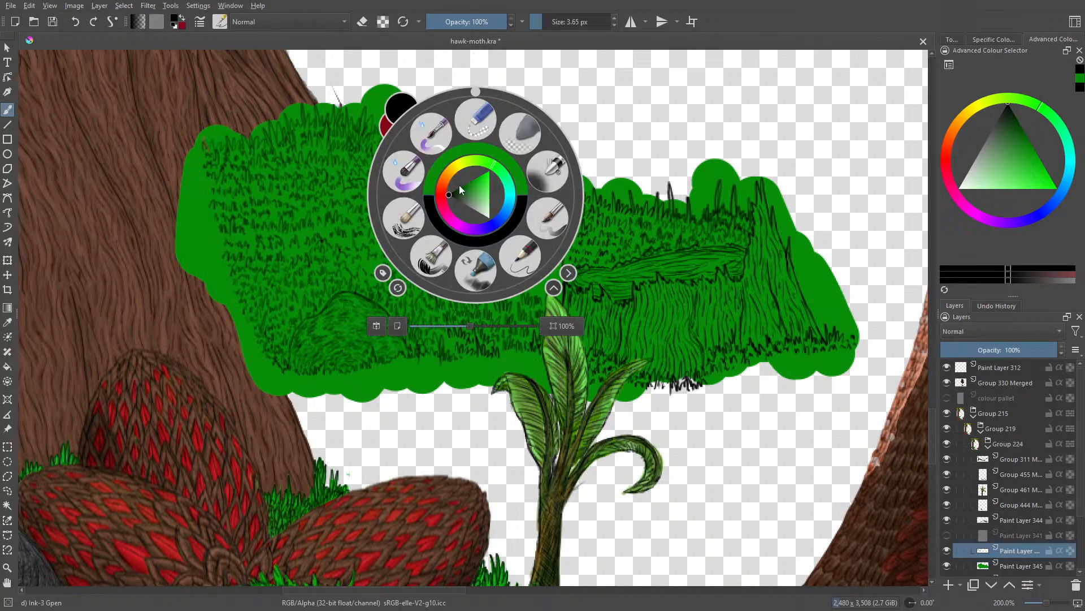
{"action": "mouse_move", "coordinate": [444, 274]}
{"action": "left_mouse_down"}
{"action": "mouse_move", "coordinate": [491, 302]}
{"action": "mouse_move", "coordinate": [509, 297]}
{"action": "left_mouse_up"}
{"action": "mouse_move", "coordinate": [508, 280]}
{"action": "left_mouse_down"}
{"action": "mouse_move", "coordinate": [511, 297]}
{"action": "mouse_move", "coordinate": [525, 287]}
{"action": "left_mouse_up"}
{"action": "left_click_drag", "start_coordinate": [525, 274], "coordinate": [533, 289]}
{"action": "mouse_move", "coordinate": [532, 281]}
{"action": "left_mouse_down"}
{"action": "mouse_move", "coordinate": [542, 296]}
{"action": "mouse_move", "coordinate": [556, 290]}
{"action": "left_mouse_up"}
{"action": "mouse_move", "coordinate": [553, 277]}
{"action": "left_mouse_down"}
{"action": "mouse_move", "coordinate": [557, 289]}
{"action": "mouse_move", "coordinate": [543, 281]}
{"action": "left_mouse_up"}
{"action": "left_click_drag", "start_coordinate": [538, 264], "coordinate": [540, 281]}
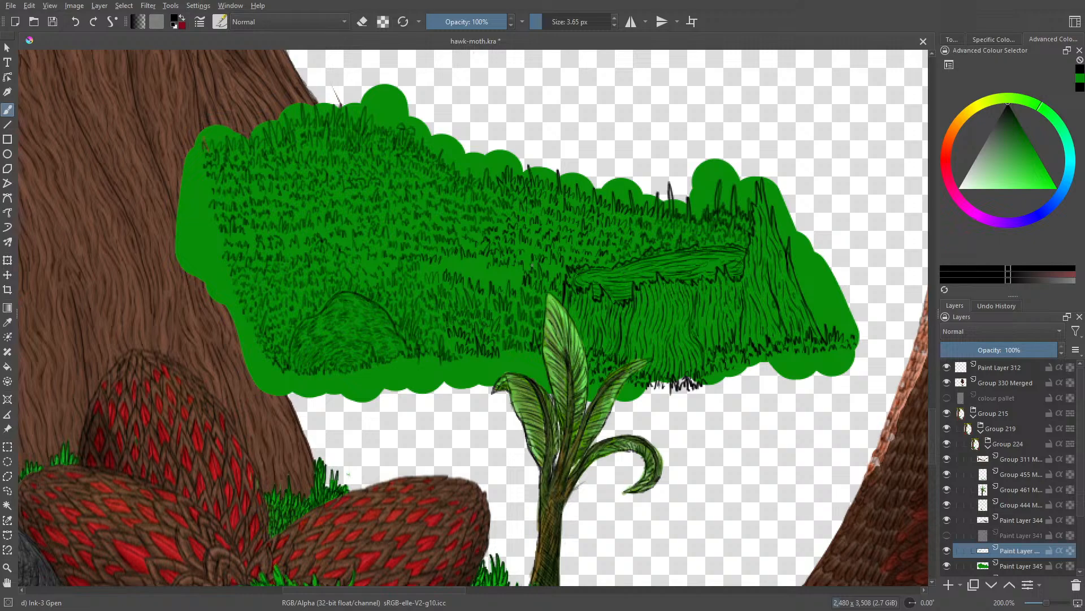
{"action": "left_click_drag", "start_coordinate": [526, 254], "coordinate": [524, 263]}
{"action": "mouse_move", "coordinate": [500, 270]}
{"action": "left_mouse_down"}
{"action": "mouse_move", "coordinate": [497, 284]}
{"action": "mouse_move", "coordinate": [486, 281]}
{"action": "left_mouse_up"}
{"action": "mouse_move", "coordinate": [466, 260]}
{"action": "left_mouse_down"}
{"action": "mouse_move", "coordinate": [462, 272]}
{"action": "mouse_move", "coordinate": [434, 274]}
{"action": "left_mouse_up"}
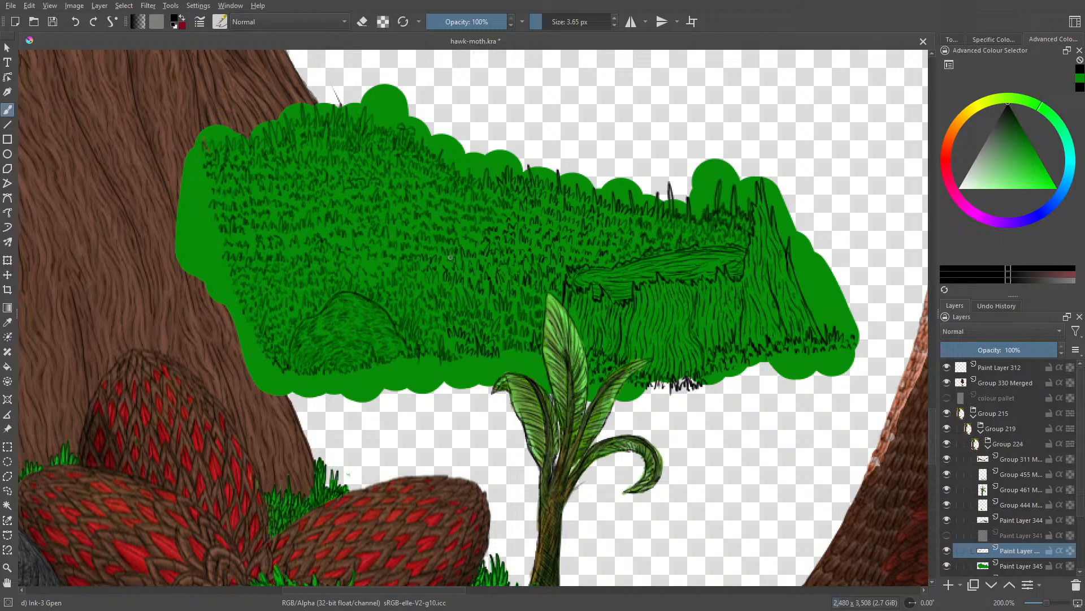
Step: Show the pencil sketch on Paint Layer 341 and hide the green base on Paint Layer 345 behind the line art
{"action": "left_click", "coordinate": [947, 549]}
{"action": "left_click", "coordinate": [947, 535]}
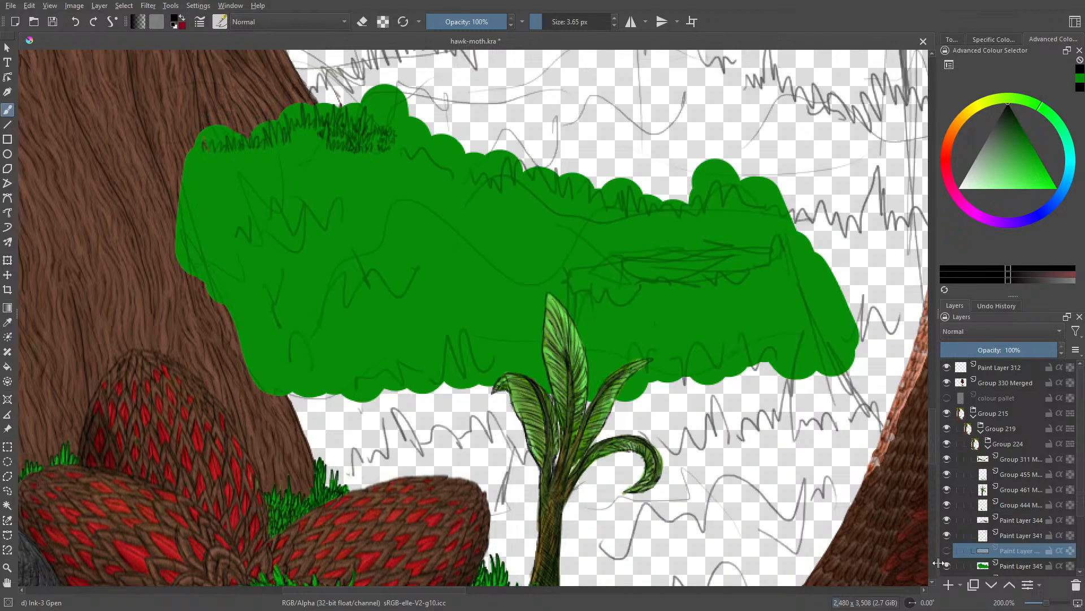
{"action": "left_click", "coordinate": [947, 550]}
{"action": "left_click", "coordinate": [947, 565]}
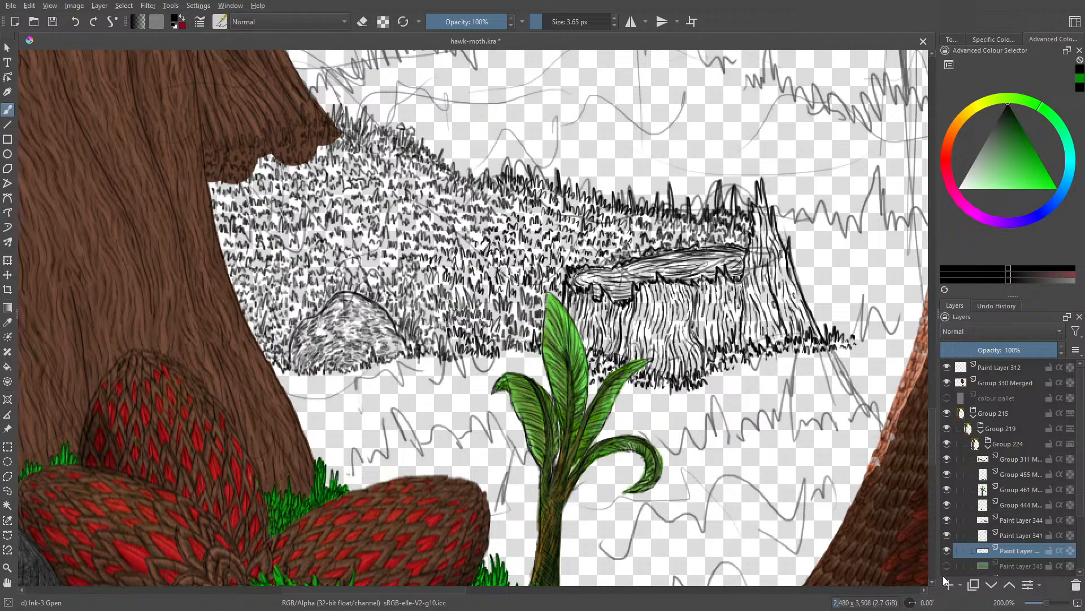
Step: Ink the distant grass line between the stump's tall back spike and the creature's body at 3.65 px, and save the file
{"action": "scroll", "coordinate": [932, 429], "scroll_direction": "down", "scroll_amount": 1}
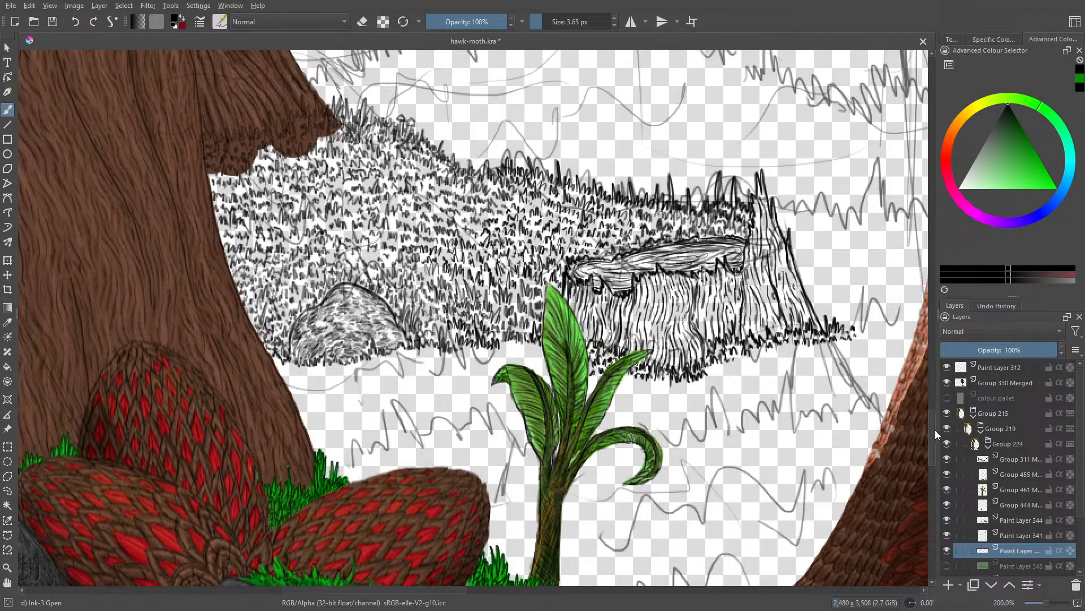
{"action": "left_click_drag", "start_coordinate": [396, 590], "coordinate": [463, 584]}
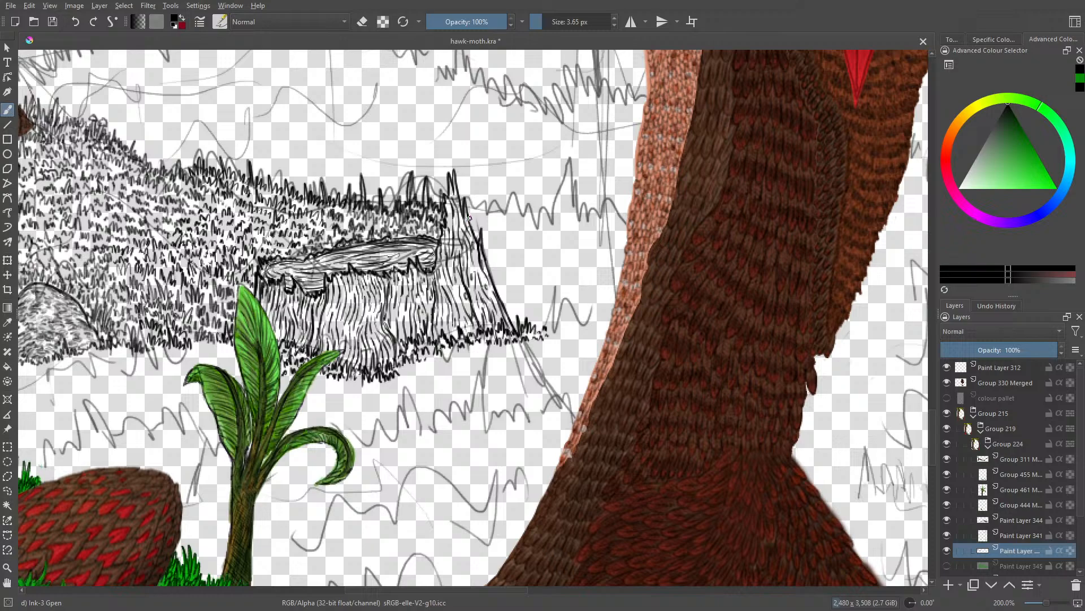
{"action": "mouse_move", "coordinate": [469, 218]}
{"action": "left_mouse_down"}
{"action": "mouse_move", "coordinate": [503, 225]}
{"action": "mouse_move", "coordinate": [511, 207]}
{"action": "mouse_move", "coordinate": [519, 229]}
{"action": "mouse_move", "coordinate": [536, 207]}
{"action": "mouse_move", "coordinate": [544, 233]}
{"action": "mouse_move", "coordinate": [534, 233]}
{"action": "mouse_move", "coordinate": [559, 229]}
{"action": "mouse_move", "coordinate": [564, 209]}
{"action": "mouse_move", "coordinate": [564, 229]}
{"action": "mouse_move", "coordinate": [568, 219]}
{"action": "mouse_move", "coordinate": [569, 232]}
{"action": "mouse_move", "coordinate": [591, 234]}
{"action": "mouse_move", "coordinate": [599, 212]}
{"action": "mouse_move", "coordinate": [627, 236]}
{"action": "left_mouse_up"}
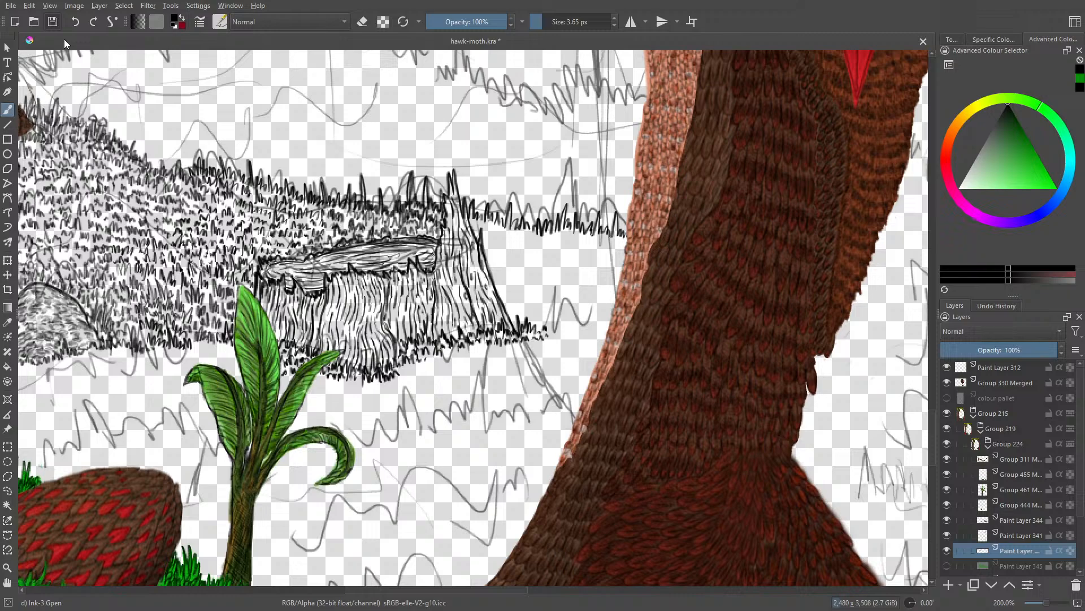
{"action": "key", "text": "ctrl+s"}
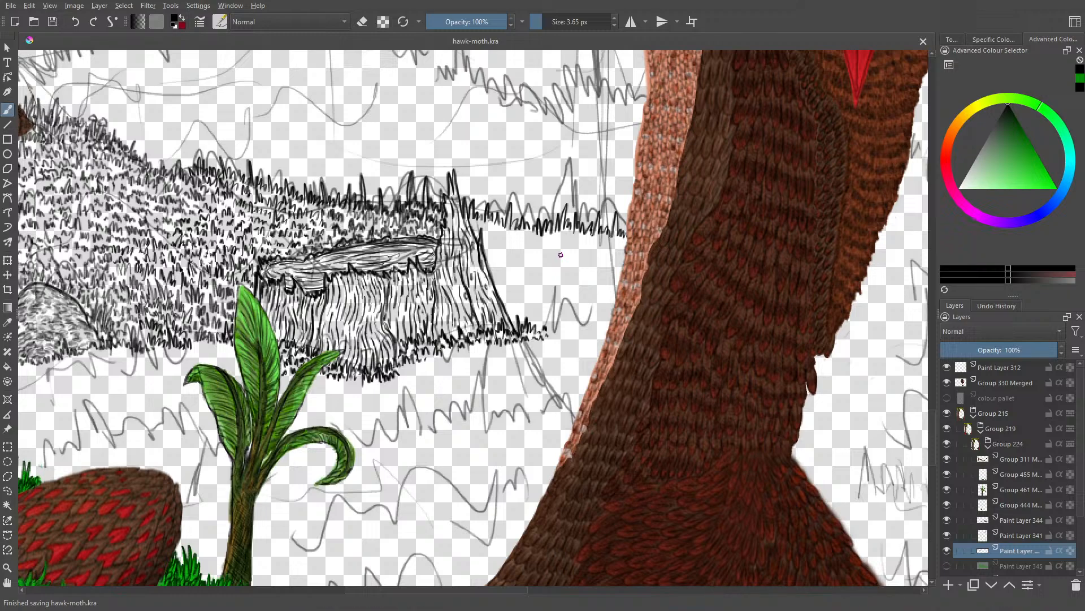
Step: Ink rows of black grass blades between the stump's base and the creature's body, plus a small tuft above them
{"action": "mouse_move", "coordinate": [539, 329]}
{"action": "left_mouse_down"}
{"action": "mouse_move", "coordinate": [545, 315]}
{"action": "mouse_move", "coordinate": [547, 330]}
{"action": "mouse_move", "coordinate": [590, 335]}
{"action": "mouse_move", "coordinate": [594, 325]}
{"action": "mouse_move", "coordinate": [606, 340]}
{"action": "left_mouse_up"}
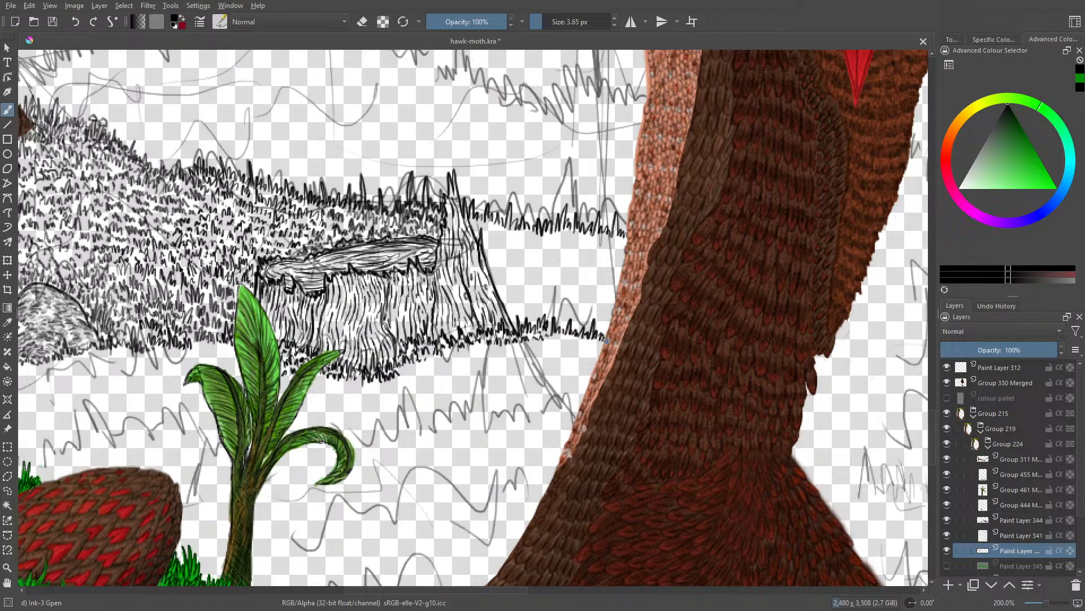
{"action": "mouse_move", "coordinate": [579, 326]}
{"action": "left_mouse_down"}
{"action": "mouse_move", "coordinate": [607, 328]}
{"action": "mouse_move", "coordinate": [559, 312]}
{"action": "mouse_move", "coordinate": [559, 292]}
{"action": "mouse_move", "coordinate": [552, 312]}
{"action": "mouse_move", "coordinate": [540, 293]}
{"action": "mouse_move", "coordinate": [536, 316]}
{"action": "mouse_move", "coordinate": [519, 308]}
{"action": "mouse_move", "coordinate": [512, 320]}
{"action": "mouse_move", "coordinate": [547, 321]}
{"action": "left_mouse_up"}
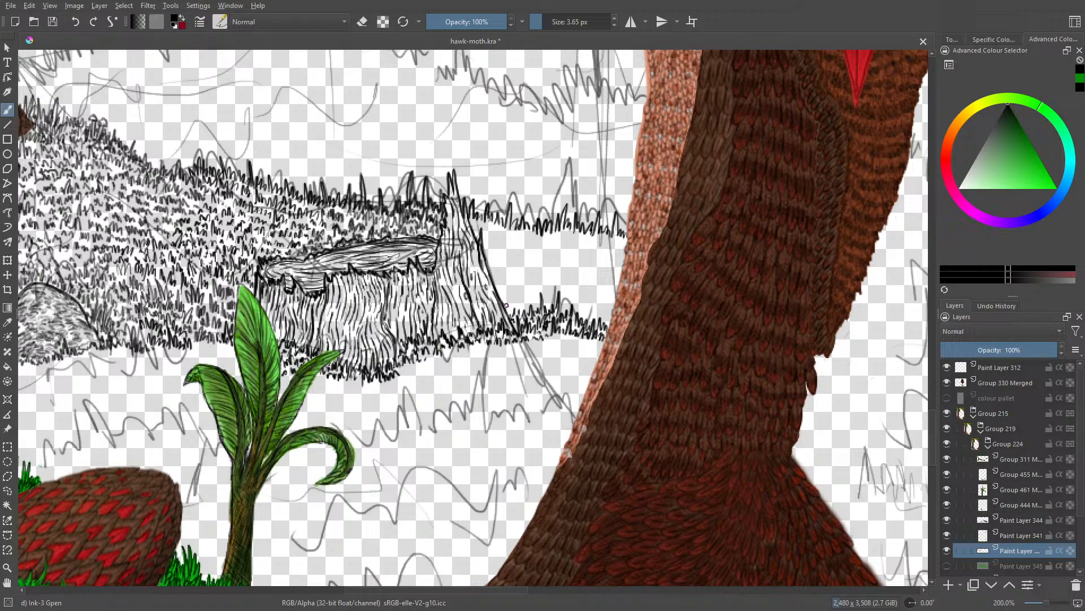
{"action": "mouse_move", "coordinate": [506, 303]}
{"action": "left_mouse_down"}
{"action": "mouse_move", "coordinate": [524, 310]}
{"action": "mouse_move", "coordinate": [528, 289]}
{"action": "mouse_move", "coordinate": [542, 306]}
{"action": "mouse_move", "coordinate": [546, 287]}
{"action": "mouse_move", "coordinate": [553, 304]}
{"action": "mouse_move", "coordinate": [556, 288]}
{"action": "mouse_move", "coordinate": [575, 300]}
{"action": "mouse_move", "coordinate": [578, 289]}
{"action": "mouse_move", "coordinate": [581, 310]}
{"action": "mouse_move", "coordinate": [596, 317]}
{"action": "mouse_move", "coordinate": [603, 303]}
{"action": "mouse_move", "coordinate": [610, 326]}
{"action": "mouse_move", "coordinate": [606, 290]}
{"action": "mouse_move", "coordinate": [592, 307]}
{"action": "mouse_move", "coordinate": [588, 292]}
{"action": "left_mouse_up"}
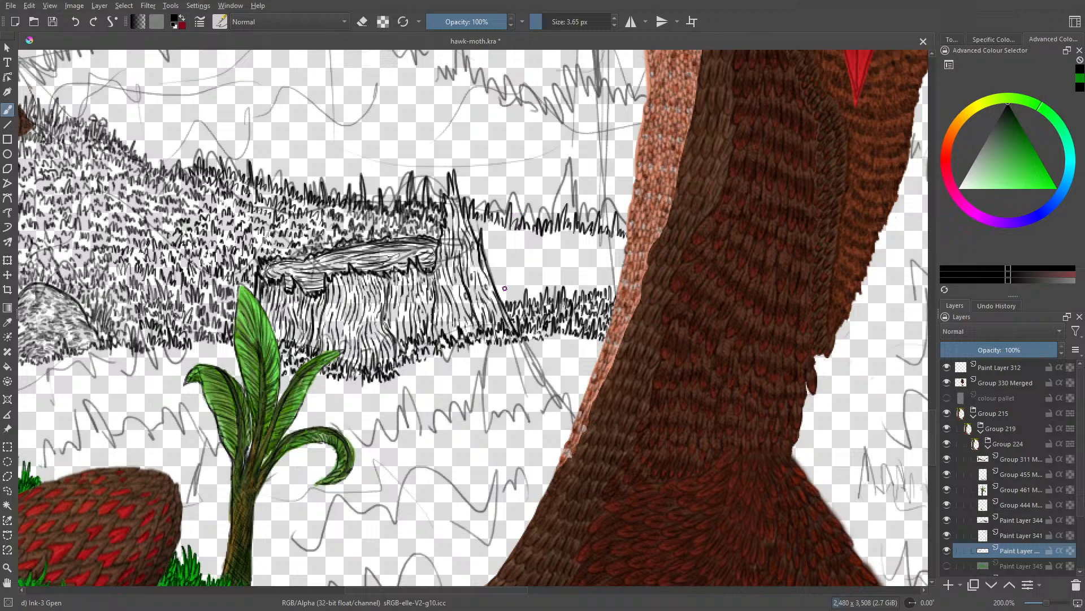
{"action": "mouse_move", "coordinate": [501, 300]}
{"action": "left_mouse_down"}
{"action": "mouse_move", "coordinate": [517, 299]}
{"action": "mouse_move", "coordinate": [520, 284]}
{"action": "mouse_move", "coordinate": [524, 300]}
{"action": "mouse_move", "coordinate": [545, 283]}
{"action": "mouse_move", "coordinate": [554, 293]}
{"action": "left_mouse_up"}
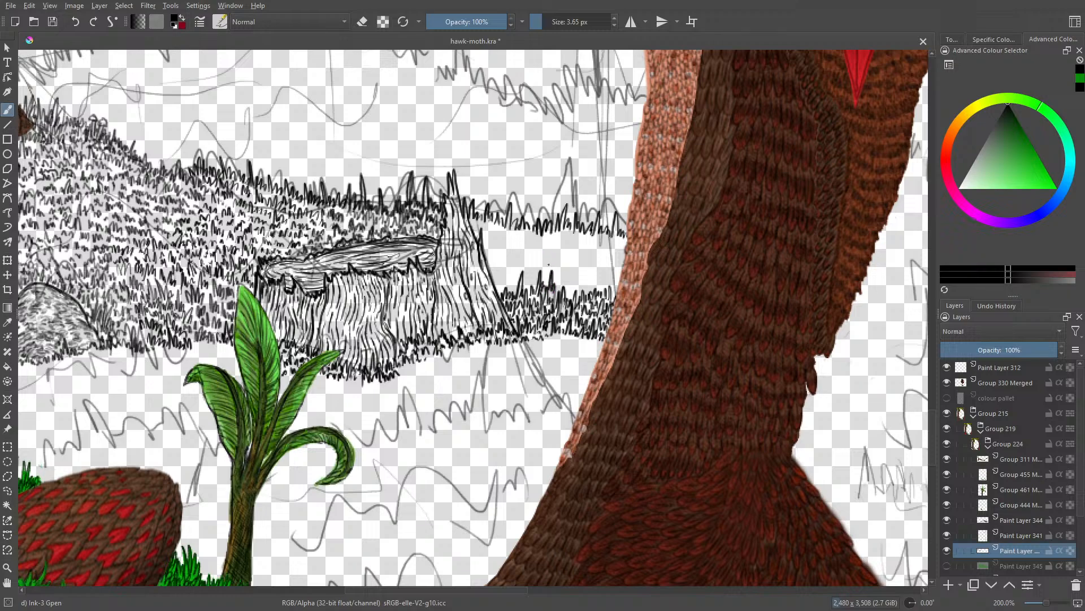
{"action": "mouse_move", "coordinate": [544, 241]}
{"action": "left_mouse_down"}
{"action": "mouse_move", "coordinate": [552, 263]}
{"action": "mouse_move", "coordinate": [570, 261]}
{"action": "mouse_move", "coordinate": [583, 240]}
{"action": "left_mouse_up"}
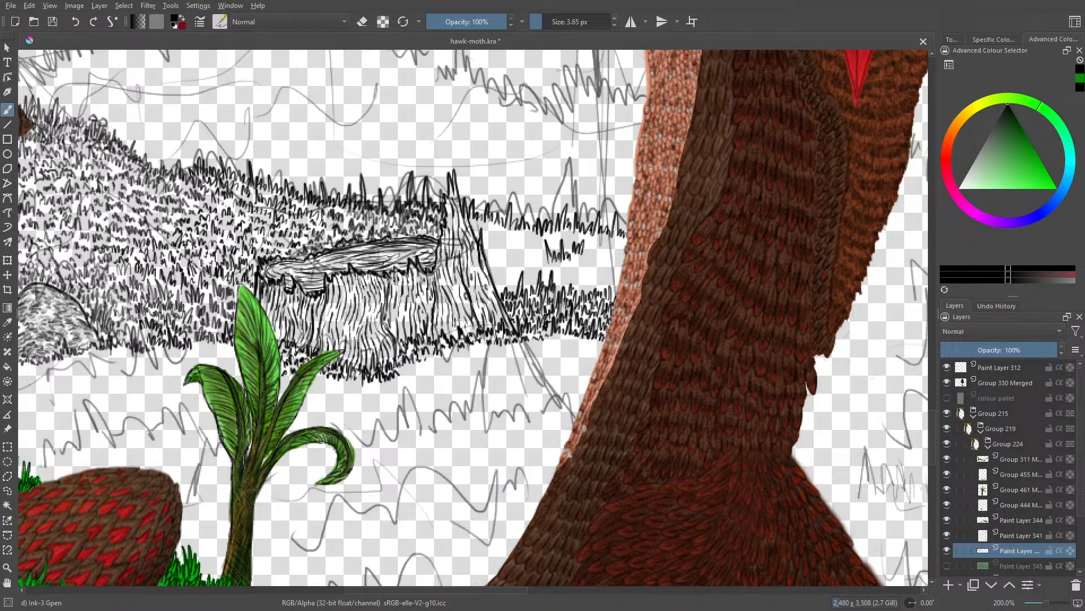
{"action": "mouse_move", "coordinate": [584, 290]}
{"action": "left_mouse_down"}
{"action": "mouse_move", "coordinate": [609, 277]}
{"action": "mouse_move", "coordinate": [616, 286]}
{"action": "left_mouse_up"}
Step: Check the scene at a smaller scale and extend the grass beside the stump upward toward the small tuft
{"action": "left_click_drag", "start_coordinate": [1047, 603], "coordinate": [1044, 609]}
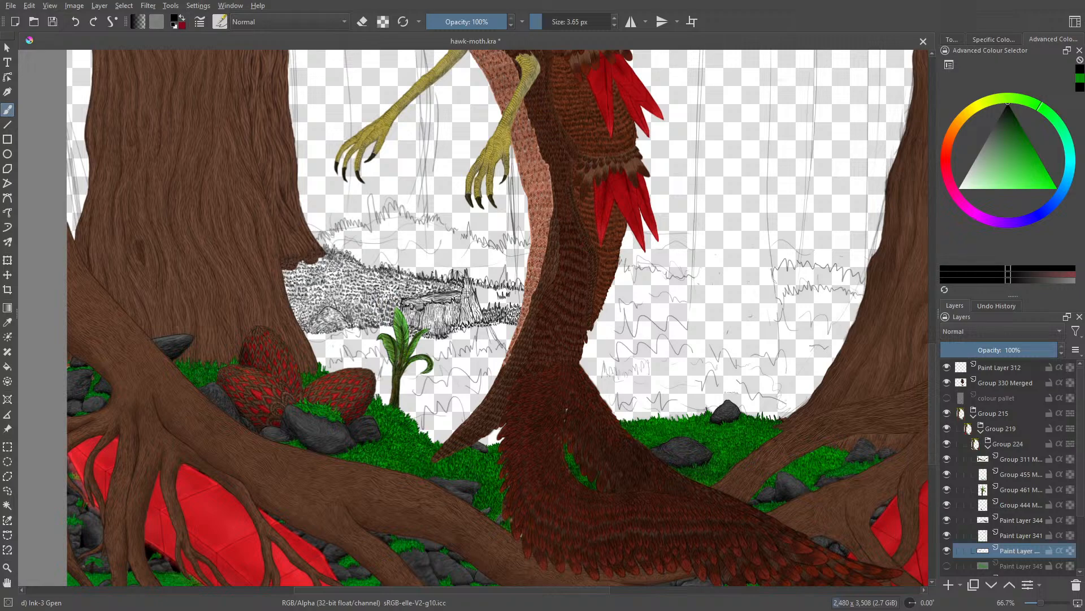
{"action": "left_click_drag", "start_coordinate": [1039, 603], "coordinate": [1038, 606]}
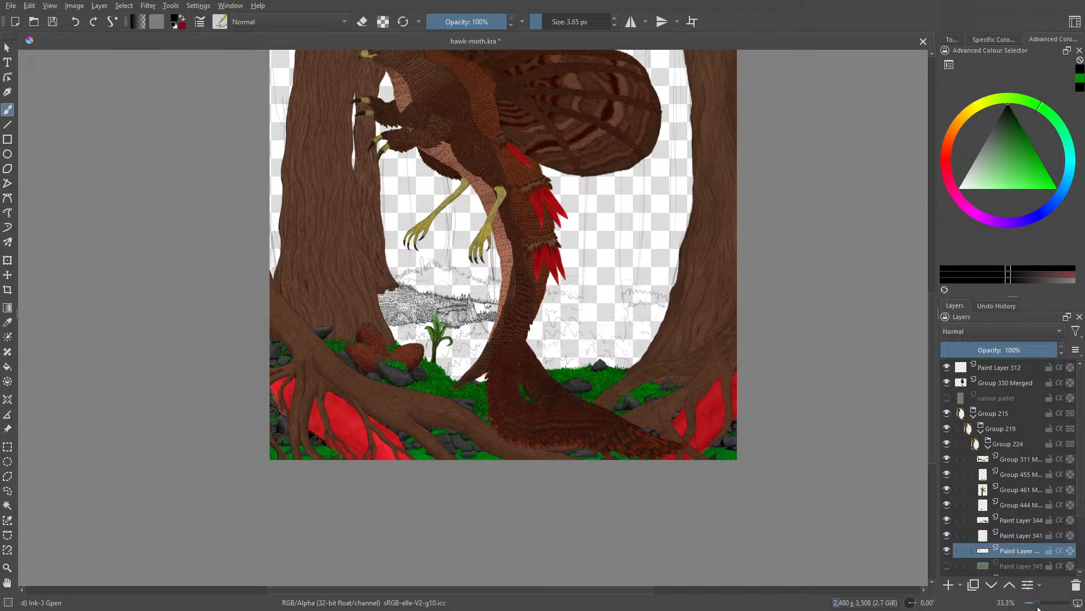
{"action": "left_click_drag", "start_coordinate": [1036, 603], "coordinate": [1047, 603]}
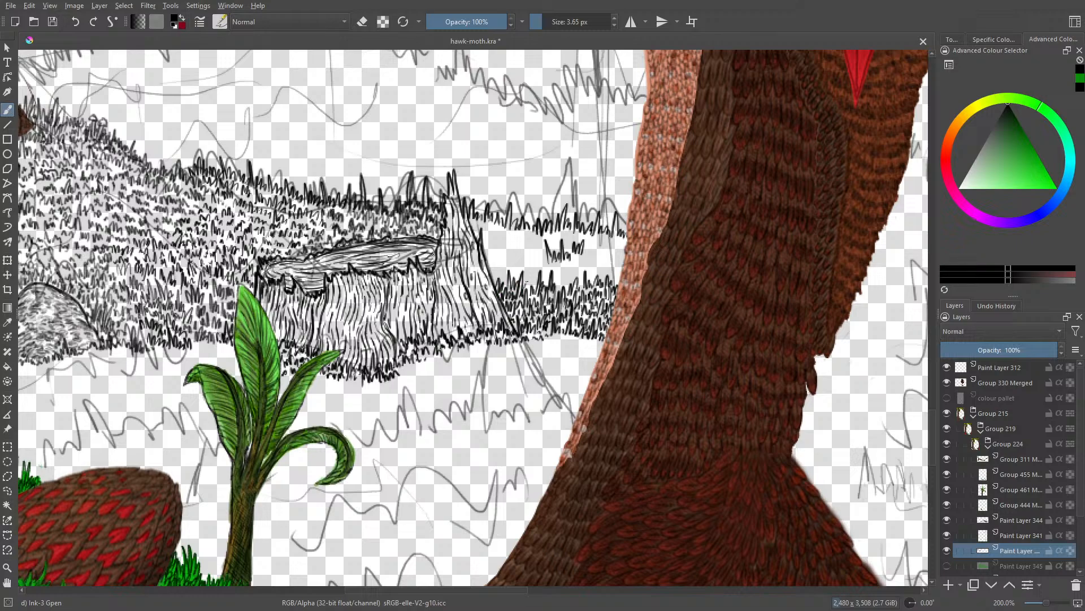
{"action": "mouse_move", "coordinate": [535, 277]}
{"action": "left_mouse_down"}
{"action": "mouse_move", "coordinate": [535, 261]}
{"action": "mouse_move", "coordinate": [570, 283]}
{"action": "mouse_move", "coordinate": [579, 266]}
{"action": "mouse_move", "coordinate": [581, 278]}
{"action": "mouse_move", "coordinate": [604, 266]}
{"action": "mouse_move", "coordinate": [620, 277]}
{"action": "left_mouse_up"}
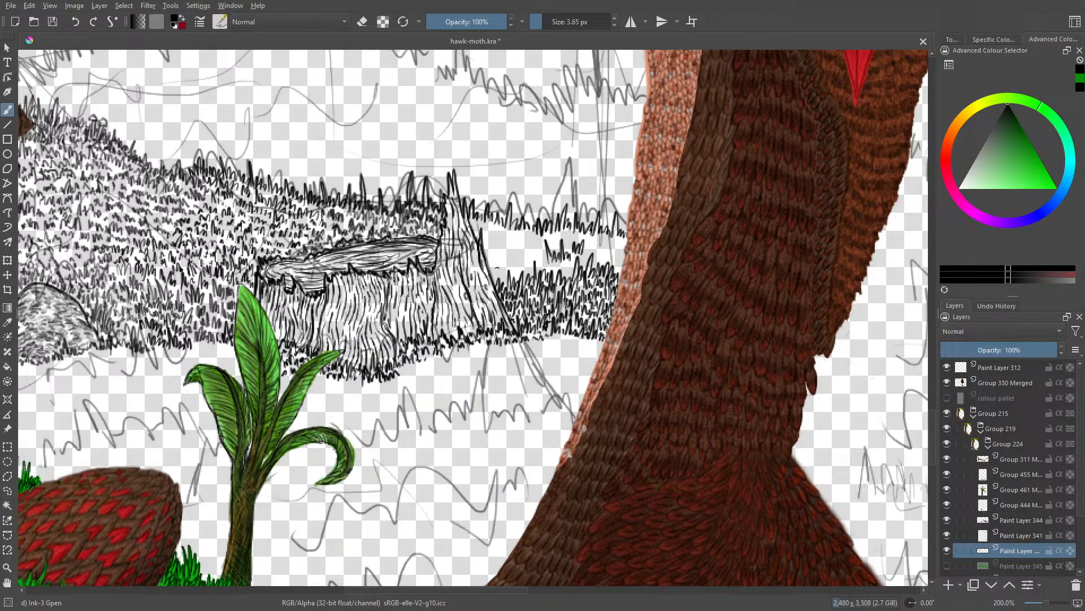
{"action": "mouse_move", "coordinate": [492, 276]}
{"action": "left_mouse_down"}
{"action": "mouse_move", "coordinate": [496, 266]}
{"action": "mouse_move", "coordinate": [504, 277]}
{"action": "mouse_move", "coordinate": [502, 253]}
{"action": "mouse_move", "coordinate": [517, 274]}
{"action": "mouse_move", "coordinate": [521, 257]}
{"action": "mouse_move", "coordinate": [526, 267]}
{"action": "left_mouse_up"}
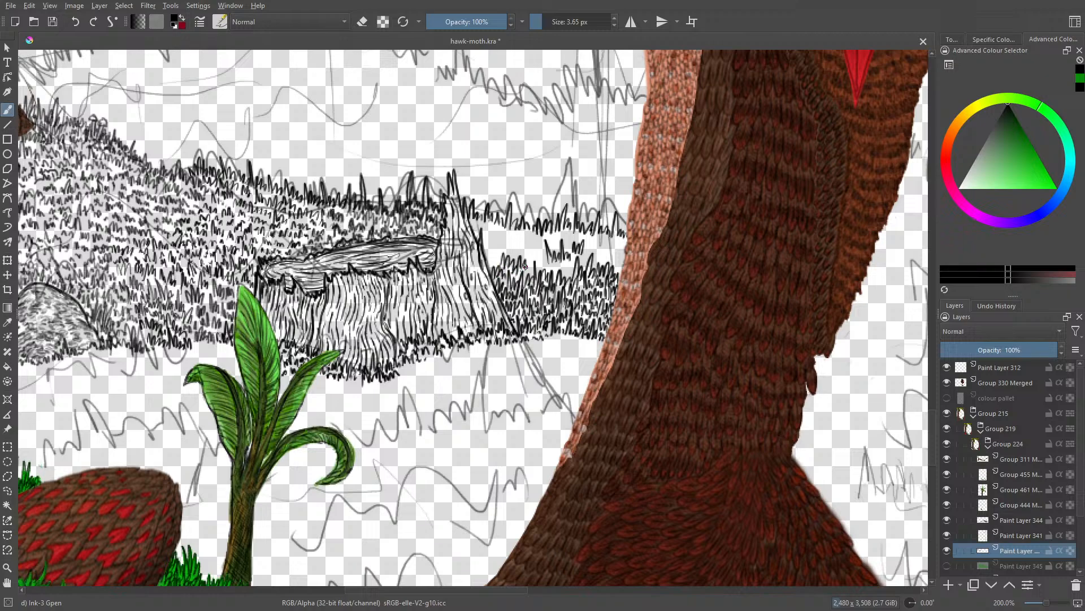
Step: Add a new paint layer for annotations and circle the boulder on the hill in bright green and red
{"action": "left_click", "coordinate": [949, 585]}
{"action": "right_click", "coordinate": [271, 403]}
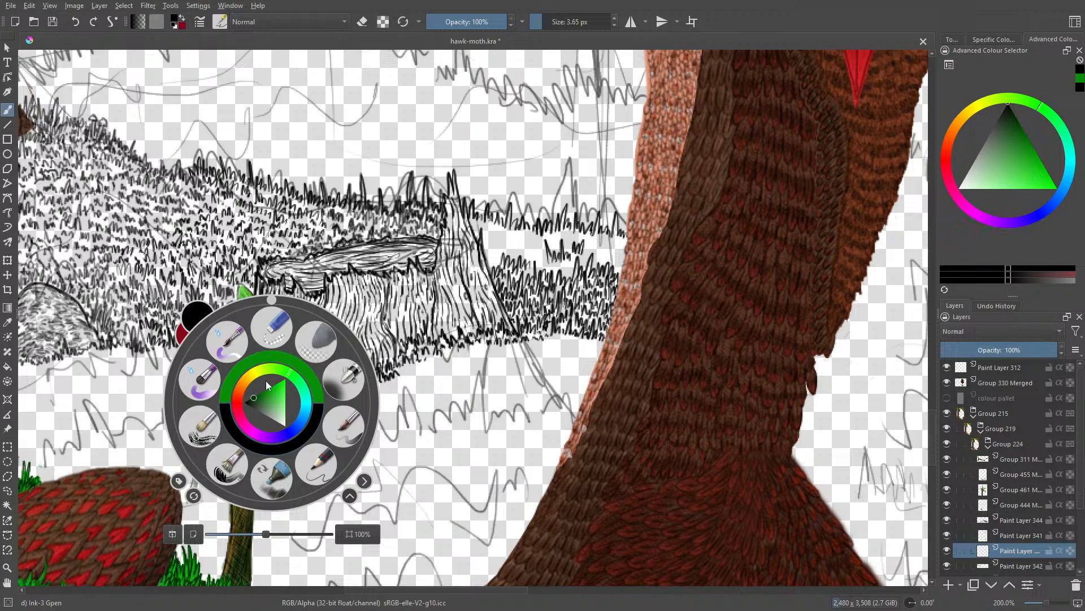
{"action": "left_click", "coordinate": [268, 386]}
{"action": "left_click", "coordinate": [381, 407]}
{"action": "left_click_drag", "start_coordinate": [1049, 603], "coordinate": [1042, 607]}
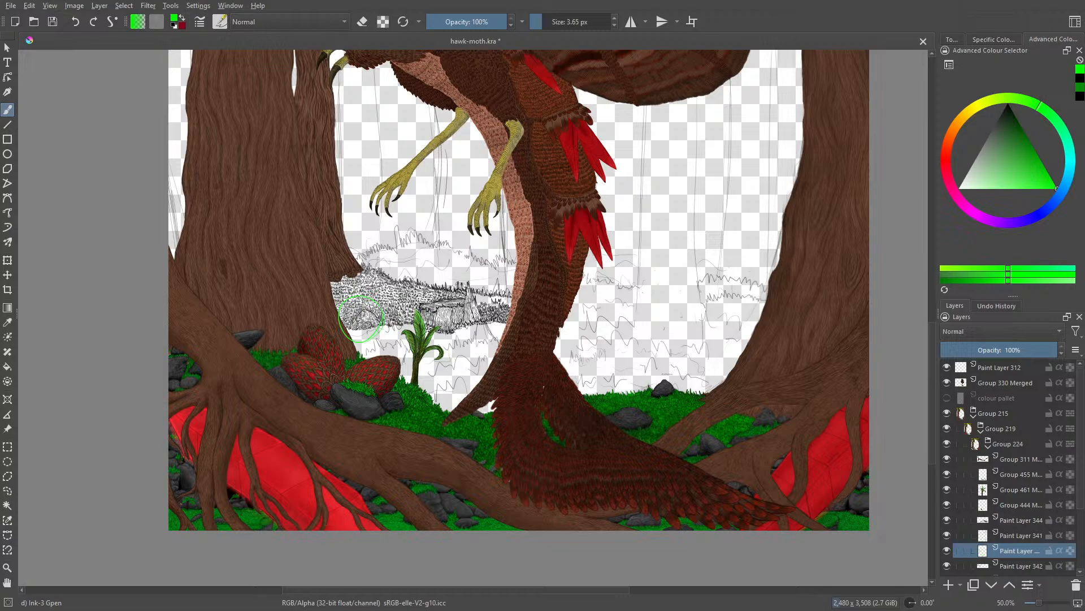
{"action": "right_click", "coordinate": [350, 301]}
{"action": "left_click", "coordinate": [317, 307]}
{"action": "right_click", "coordinate": [362, 318]}
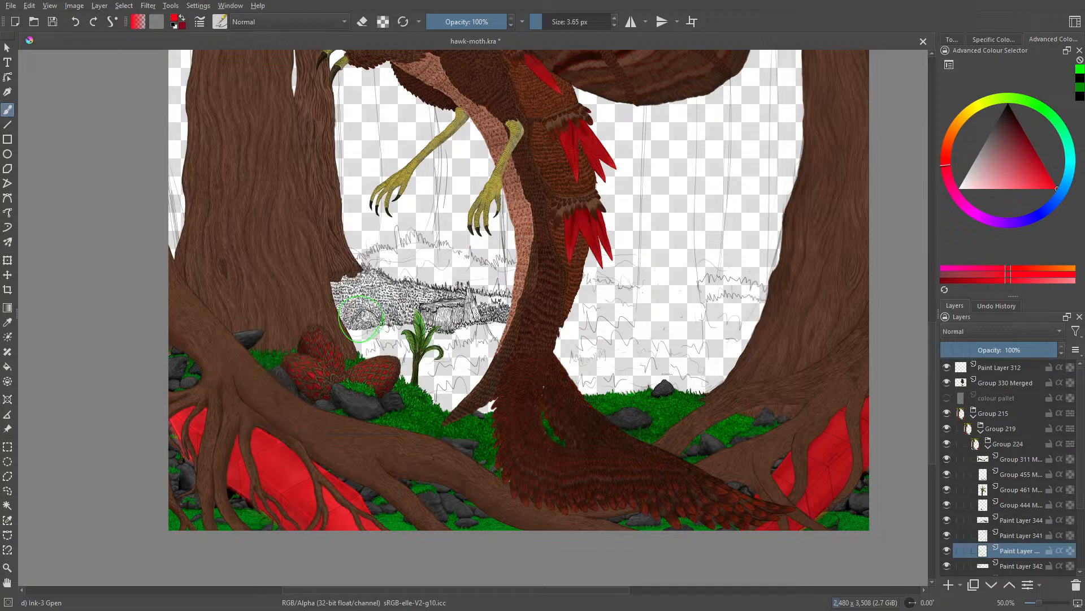
{"action": "mouse_move", "coordinate": [361, 318]}
{"action": "left_mouse_down"}
{"action": "mouse_move", "coordinate": [353, 300]}
{"action": "mouse_move", "coordinate": [382, 331]}
{"action": "mouse_move", "coordinate": [342, 317]}
{"action": "mouse_move", "coordinate": [358, 336]}
{"action": "mouse_move", "coordinate": [347, 300]}
{"action": "mouse_move", "coordinate": [373, 334]}
{"action": "mouse_move", "coordinate": [358, 329]}
{"action": "mouse_move", "coordinate": [372, 330]}
{"action": "left_mouse_up"}
Step: Switch the brush colour to blue, then circle and cross out both the boulder and the stump
{"action": "right_click", "coordinate": [316, 294]}
{"action": "left_click", "coordinate": [333, 314]}
{"action": "right_click", "coordinate": [333, 314]}
{"action": "mouse_move", "coordinate": [456, 276]}
{"action": "left_mouse_down"}
{"action": "mouse_move", "coordinate": [415, 313]}
{"action": "mouse_move", "coordinate": [443, 277]}
{"action": "mouse_move", "coordinate": [439, 325]}
{"action": "mouse_move", "coordinate": [473, 327]}
{"action": "mouse_move", "coordinate": [433, 338]}
{"action": "mouse_move", "coordinate": [415, 306]}
{"action": "mouse_move", "coordinate": [488, 296]}
{"action": "left_mouse_up"}
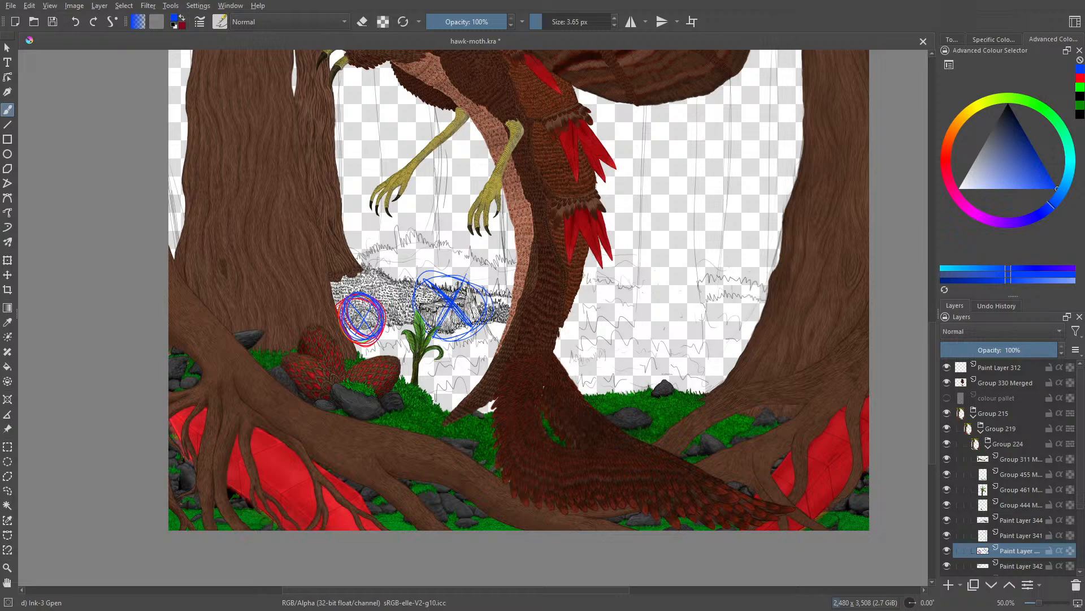
Step: Mark a blue path from the boulder past the plant to a circled spot on the ground beside it
{"action": "mouse_move", "coordinate": [405, 334]}
{"action": "left_mouse_down"}
{"action": "mouse_move", "coordinate": [432, 340]}
{"action": "mouse_move", "coordinate": [383, 330]}
{"action": "mouse_move", "coordinate": [386, 338]}
{"action": "left_mouse_up"}
{"action": "left_click_drag", "start_coordinate": [382, 329], "coordinate": [393, 331]}
{"action": "mouse_move", "coordinate": [426, 358]}
{"action": "left_mouse_down"}
{"action": "mouse_move", "coordinate": [456, 357]}
{"action": "mouse_move", "coordinate": [447, 372]}
{"action": "mouse_move", "coordinate": [476, 362]}
{"action": "mouse_move", "coordinate": [429, 373]}
{"action": "mouse_move", "coordinate": [482, 361]}
{"action": "left_mouse_up"}
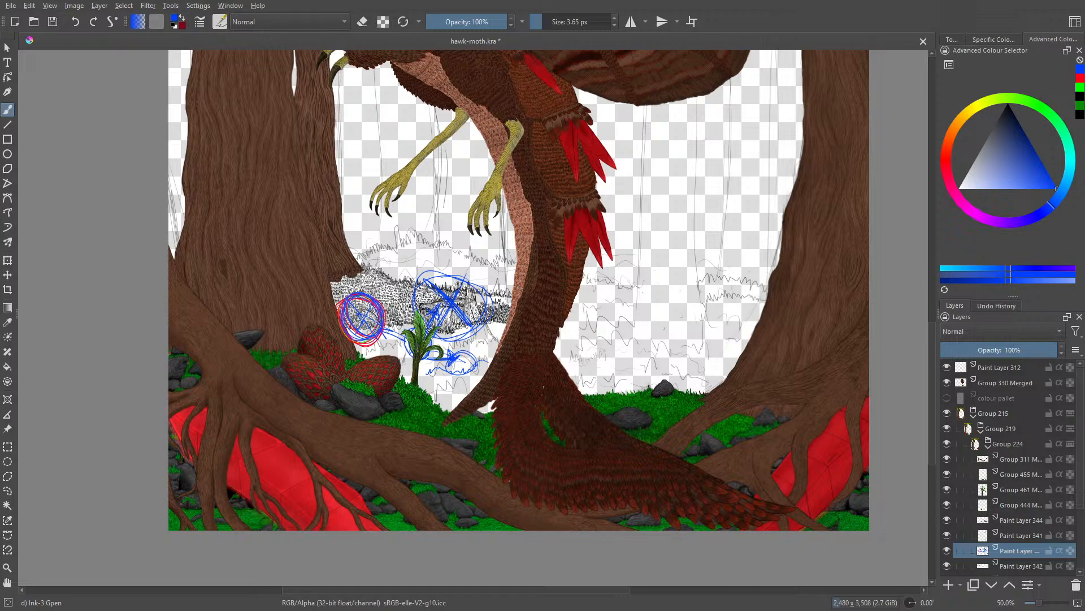
Step: Circle two blue focal spots above the hill, one at the tree trunk linked toward the plant and one above the stump
{"action": "left_click_drag", "start_coordinate": [350, 248], "coordinate": [416, 337]}
{"action": "left_click_drag", "start_coordinate": [343, 245], "coordinate": [358, 250]}
{"action": "mouse_move", "coordinate": [346, 231]}
{"action": "left_mouse_down"}
{"action": "mouse_move", "coordinate": [344, 267]}
{"action": "mouse_move", "coordinate": [360, 265]}
{"action": "left_mouse_up"}
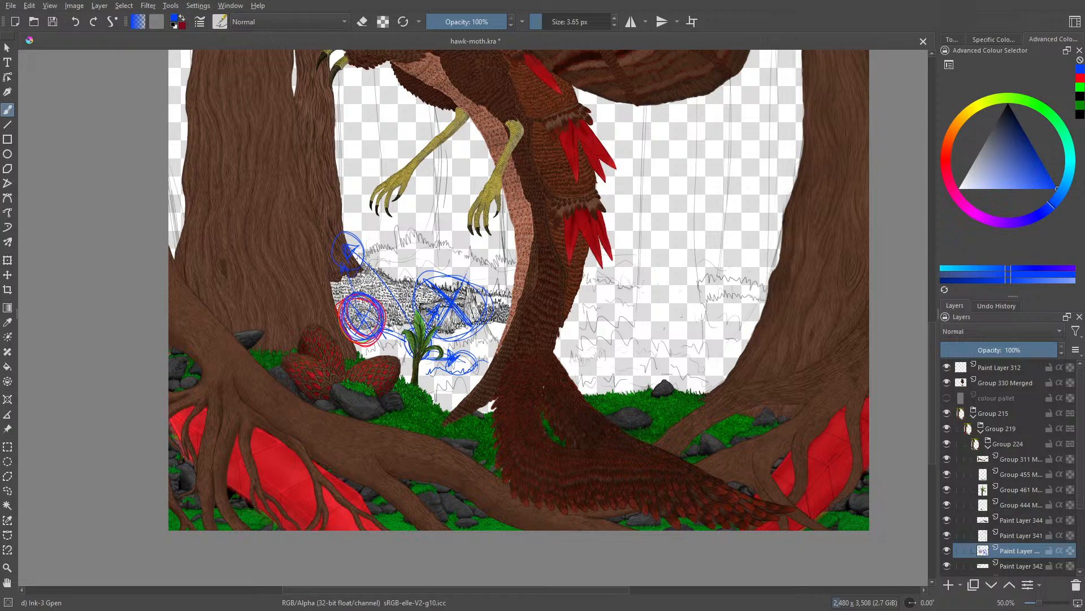
{"action": "mouse_move", "coordinate": [458, 290]}
{"action": "left_mouse_down"}
{"action": "mouse_move", "coordinate": [463, 245]}
{"action": "mouse_move", "coordinate": [471, 252]}
{"action": "mouse_move", "coordinate": [457, 252]}
{"action": "left_mouse_up"}
{"action": "left_click_drag", "start_coordinate": [462, 232], "coordinate": [451, 231]}
Step: Draw blue arrows from the small rock by the tail through a large ellipse to a circled spot near the opposite tree
{"action": "mouse_move", "coordinate": [650, 388]}
{"action": "left_mouse_down"}
{"action": "mouse_move", "coordinate": [677, 387]}
{"action": "mouse_move", "coordinate": [608, 356]}
{"action": "mouse_move", "coordinate": [656, 339]}
{"action": "mouse_move", "coordinate": [667, 352]}
{"action": "mouse_move", "coordinate": [717, 341]}
{"action": "mouse_move", "coordinate": [629, 354]}
{"action": "left_mouse_up"}
{"action": "mouse_move", "coordinate": [637, 308]}
{"action": "left_mouse_down"}
{"action": "mouse_move", "coordinate": [697, 366]}
{"action": "mouse_move", "coordinate": [729, 285]}
{"action": "left_mouse_up"}
{"action": "mouse_move", "coordinate": [734, 249]}
{"action": "left_mouse_down"}
{"action": "mouse_move", "coordinate": [731, 299]}
{"action": "mouse_move", "coordinate": [728, 247]}
{"action": "left_mouse_up"}
{"action": "mouse_move", "coordinate": [758, 251]}
{"action": "left_mouse_down"}
{"action": "mouse_move", "coordinate": [725, 279]}
{"action": "mouse_move", "coordinate": [752, 288]}
{"action": "left_mouse_up"}
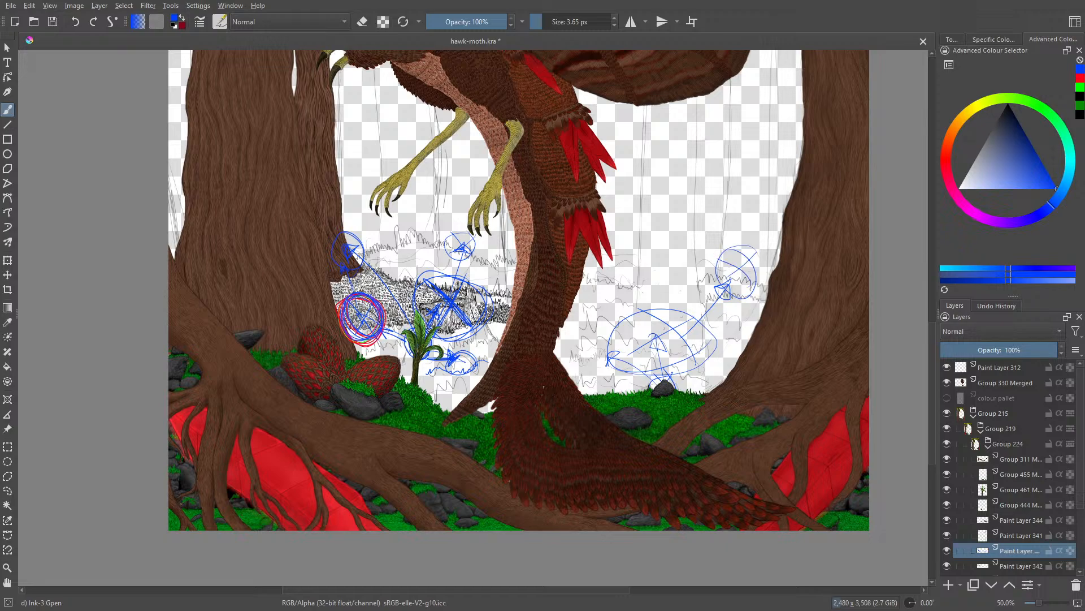
Step: Add small blue circles beside the creature's tail and beneath the circled spot near the opposite tree
{"action": "mouse_move", "coordinate": [604, 285]}
{"action": "left_mouse_down"}
{"action": "mouse_move", "coordinate": [608, 298]}
{"action": "mouse_move", "coordinate": [618, 289]}
{"action": "left_mouse_up"}
{"action": "mouse_move", "coordinate": [714, 334]}
{"action": "left_mouse_down"}
{"action": "mouse_move", "coordinate": [738, 324]}
{"action": "mouse_move", "coordinate": [738, 337]}
{"action": "left_mouse_up"}
{"action": "left_click_drag", "start_coordinate": [741, 335], "coordinate": [739, 324]}
{"action": "mouse_move", "coordinate": [615, 284]}
{"action": "left_mouse_down"}
{"action": "mouse_move", "coordinate": [584, 291]}
{"action": "mouse_move", "coordinate": [615, 300]}
{"action": "mouse_move", "coordinate": [591, 279]}
{"action": "left_mouse_up"}
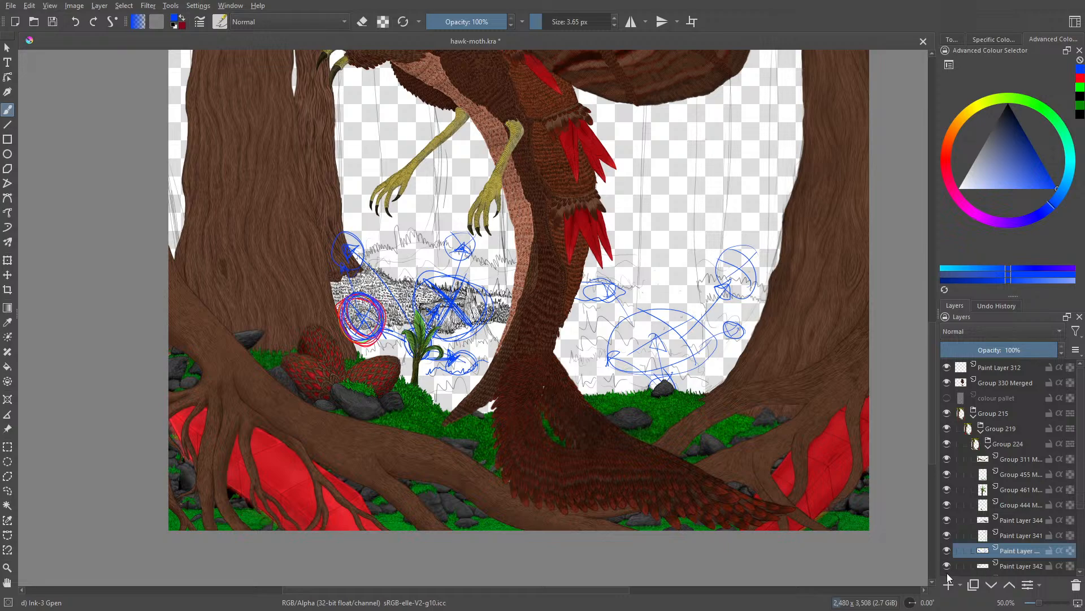
Step: Hide the blue annotation layer, Paint Layer 346, and make the line art on Paint Layer 342 the active layer
{"action": "left_click", "coordinate": [947, 536]}
{"action": "left_click", "coordinate": [947, 535]}
{"action": "left_click", "coordinate": [947, 566]}
{"action": "left_click", "coordinate": [947, 565]}
{"action": "left_click", "coordinate": [947, 551]}
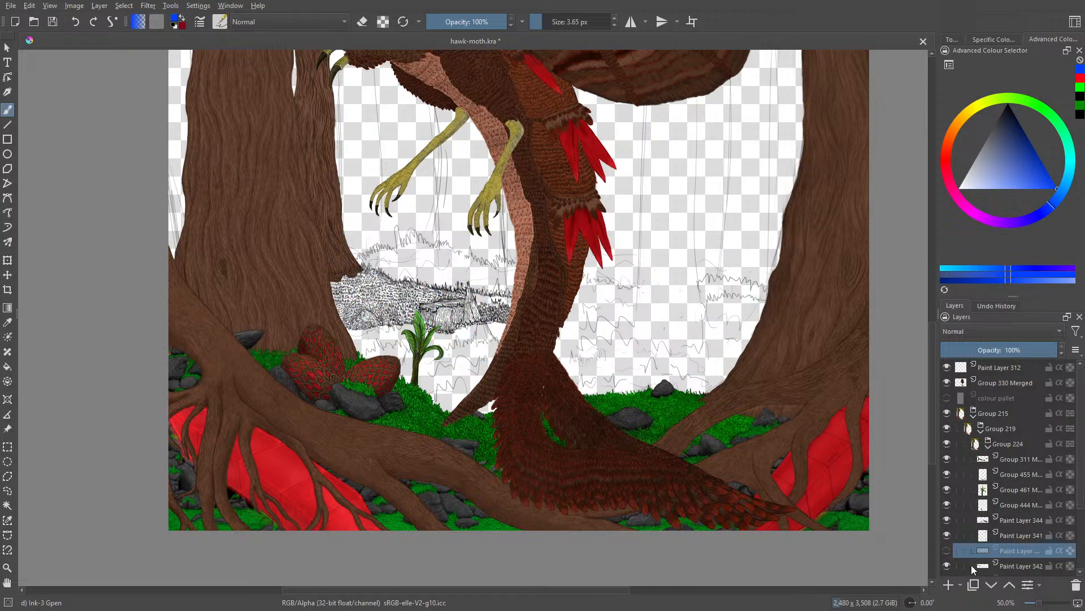
{"action": "left_click", "coordinate": [972, 565]}
Step: Set the brush colour to black at 100% zoom and add more grass strokes to the patch between stump and creature
{"action": "left_click", "coordinate": [1048, 605]}
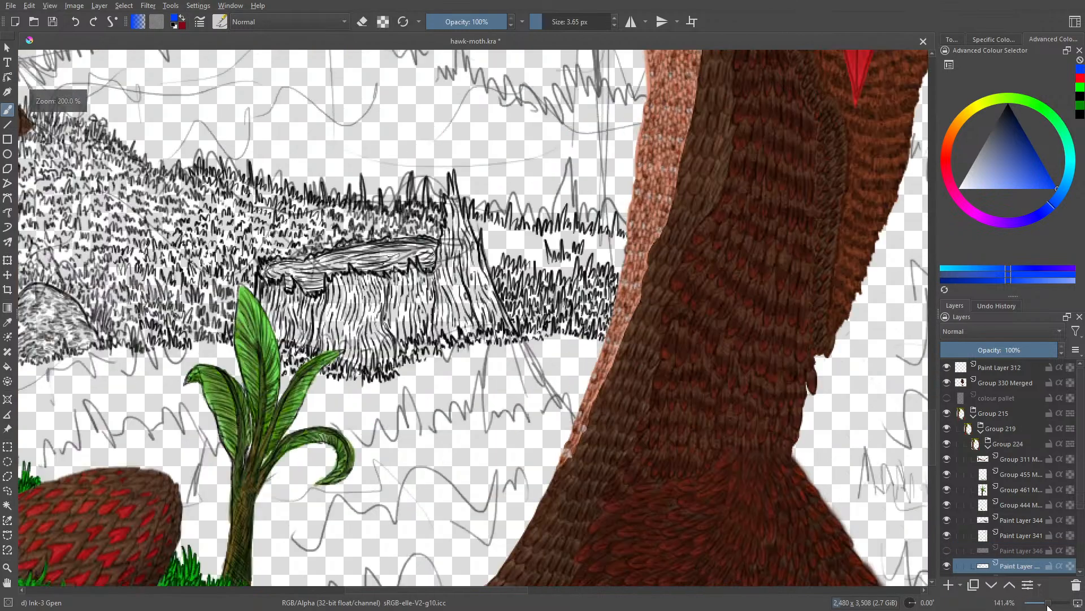
{"action": "left_click_drag", "start_coordinate": [1047, 606], "coordinate": [1046, 605]}
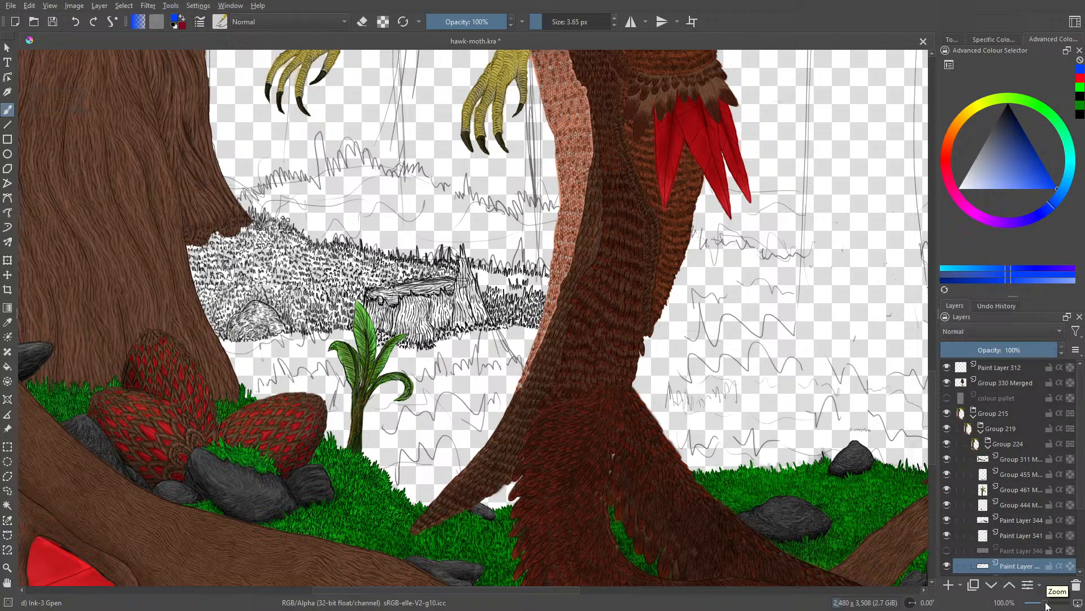
{"action": "right_click", "coordinate": [375, 369]}
{"action": "left_click", "coordinate": [354, 387]}
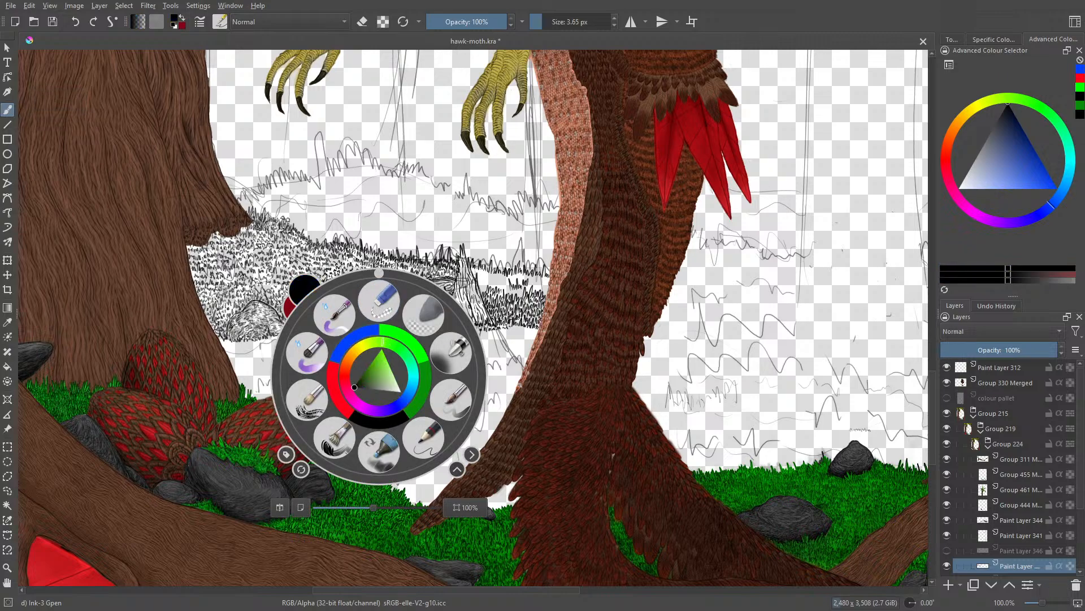
{"action": "left_click", "coordinate": [322, 188]}
{"action": "left_click_drag", "start_coordinate": [479, 280], "coordinate": [483, 291]}
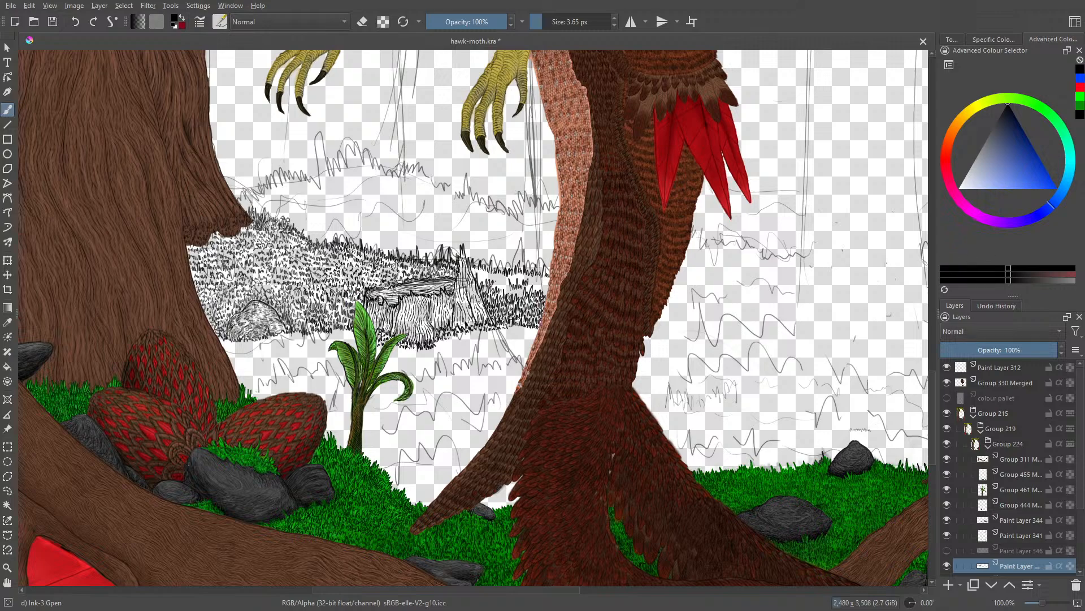
{"action": "mouse_move", "coordinate": [499, 282]}
{"action": "left_mouse_down"}
{"action": "mouse_move", "coordinate": [521, 298]}
{"action": "mouse_move", "coordinate": [533, 291]}
{"action": "left_mouse_up"}
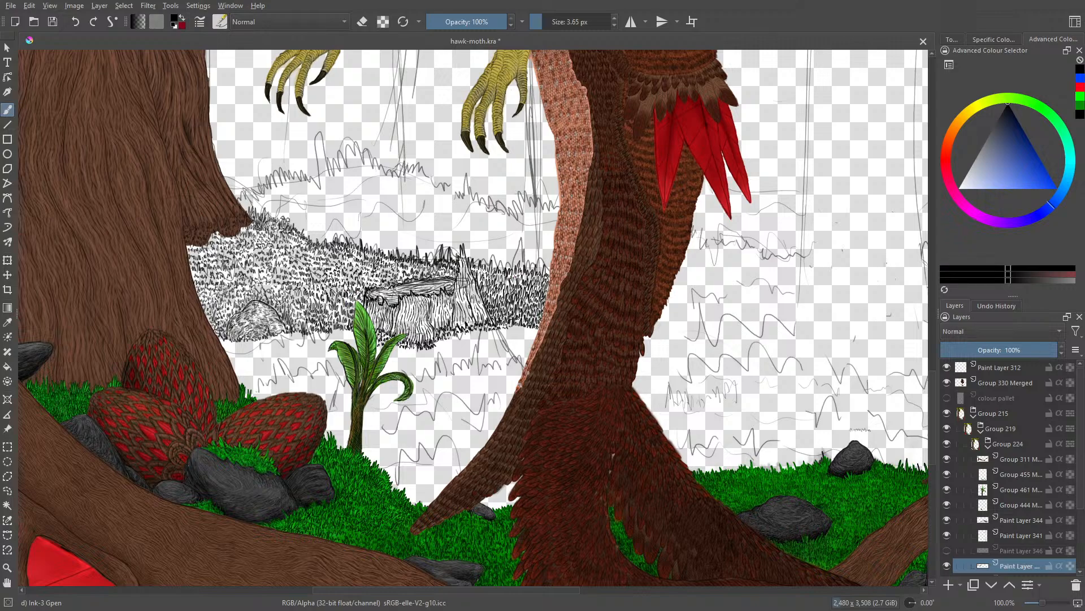
{"action": "left_click_drag", "start_coordinate": [382, 460], "coordinate": [379, 449]}
{"action": "left_click_drag", "start_coordinate": [407, 479], "coordinate": [382, 456]}
{"action": "key", "text": "e"}
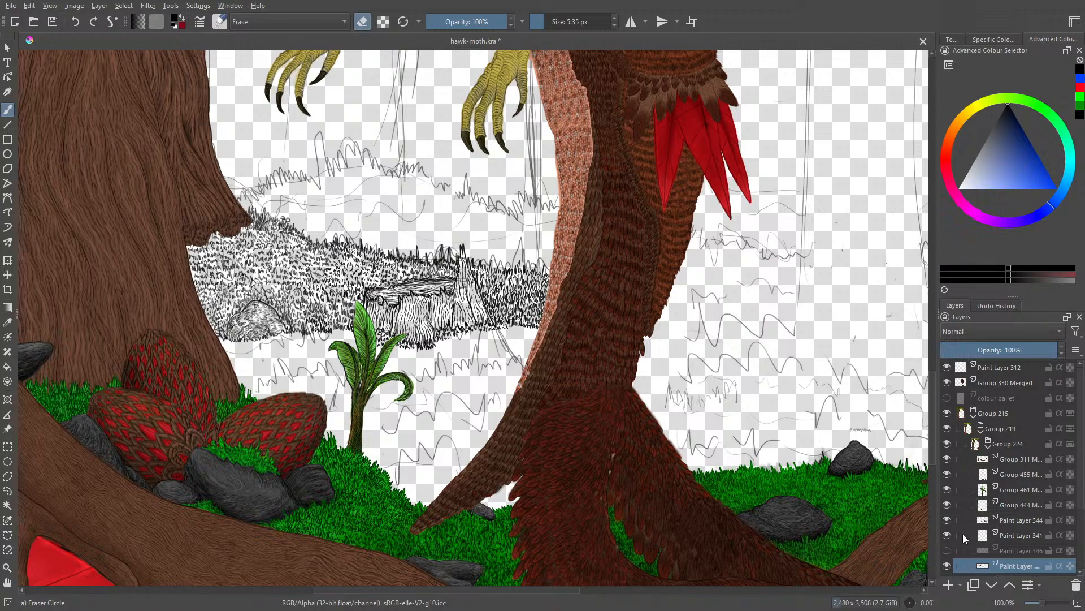
Step: Show the blue annotations on Paint Layer 346 to review the planned focal points, and hide them again
{"action": "left_click", "coordinate": [948, 550]}
{"action": "left_click", "coordinate": [949, 550]}
{"action": "left_click", "coordinate": [949, 548]}
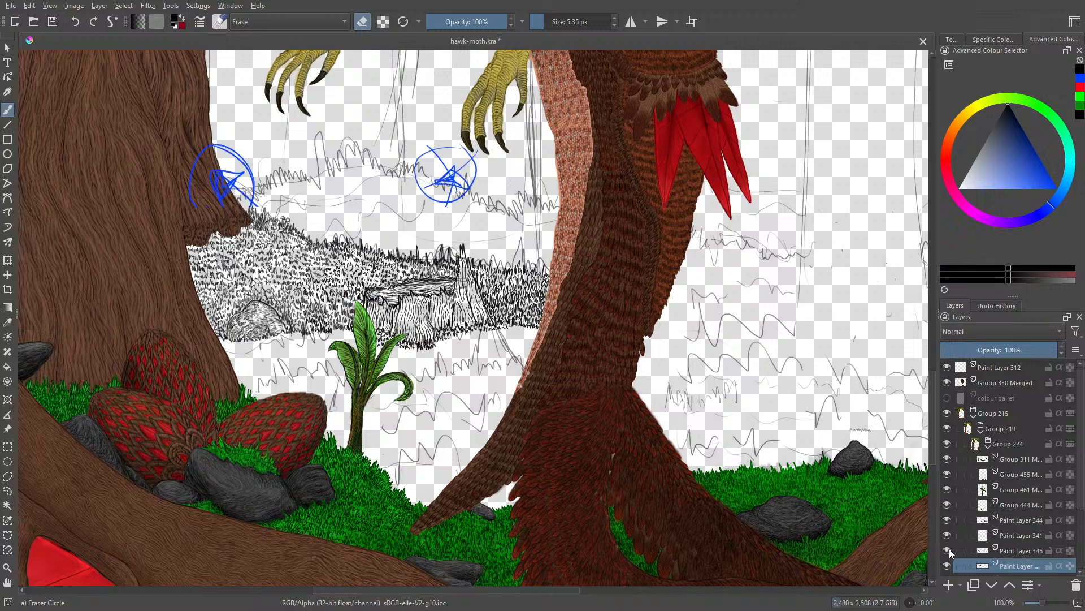
{"action": "left_click", "coordinate": [949, 548]}
{"action": "left_click", "coordinate": [949, 548]}
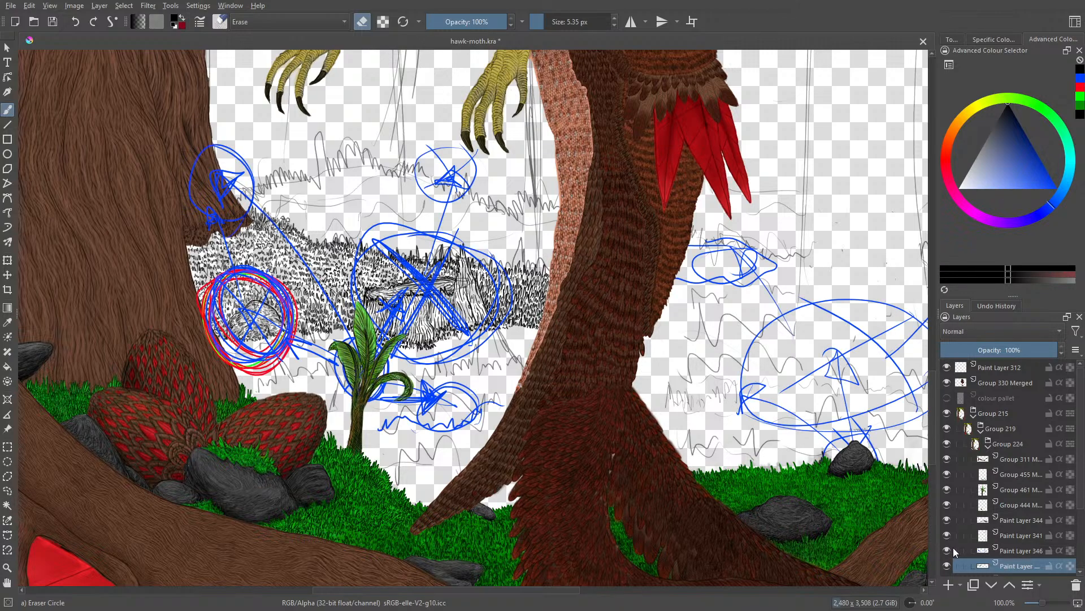
{"action": "left_click", "coordinate": [950, 549]}
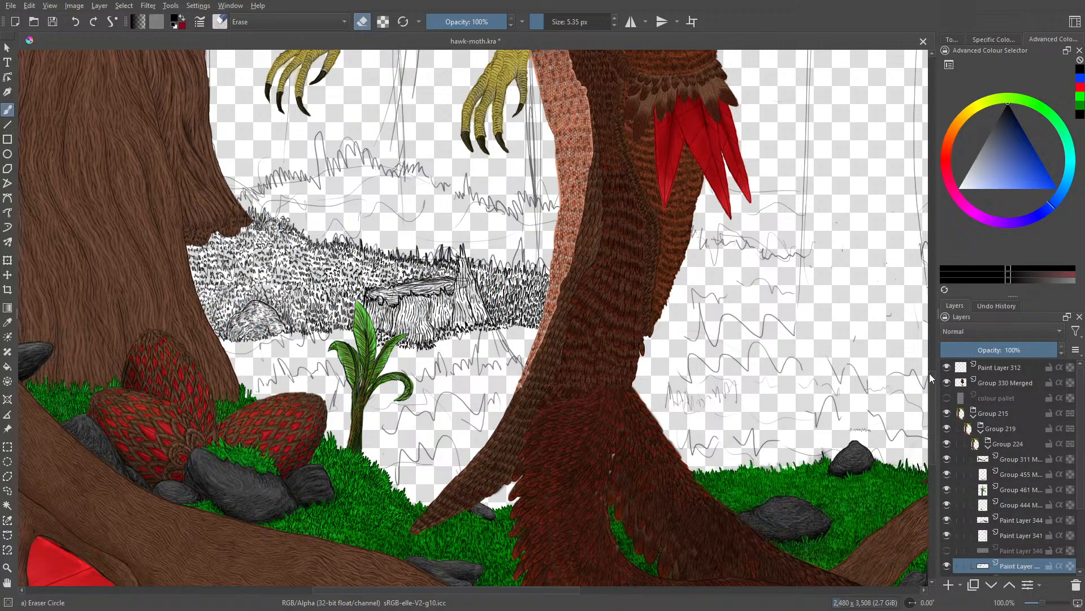
Step: Outline an oval rock in black ink between the small leafy plant and the creature's tail
{"action": "scroll", "coordinate": [929, 374], "scroll_direction": "down", "scroll_amount": 3}
{"action": "left_click_drag", "start_coordinate": [1036, 605], "coordinate": [1049, 600]}
{"action": "key", "text": "e"}
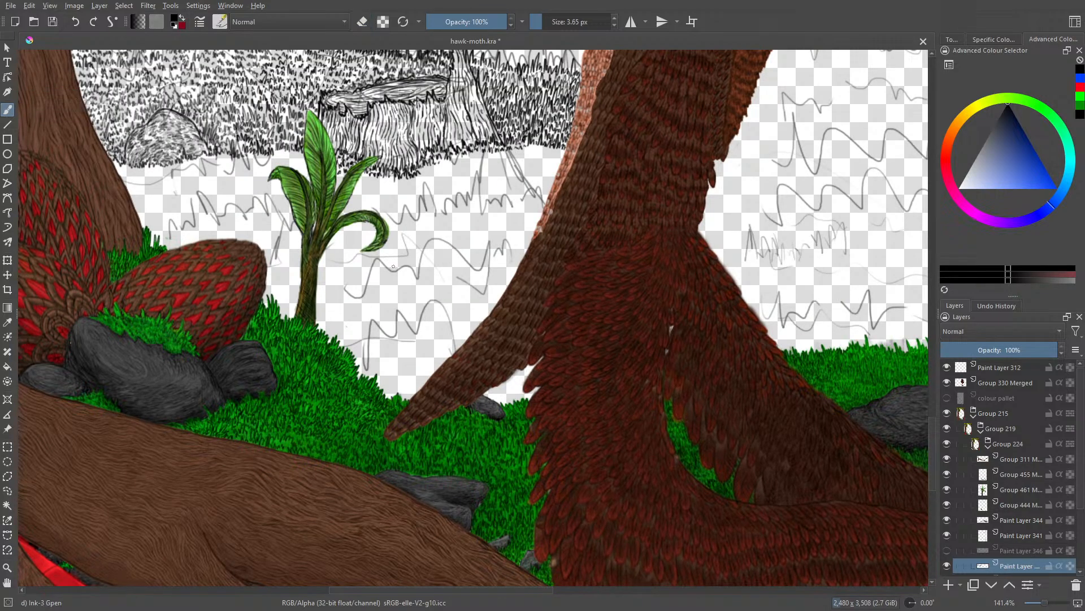
{"action": "left_click_drag", "start_coordinate": [389, 268], "coordinate": [405, 253]}
{"action": "key", "text": "ctrl+z"}
{"action": "mouse_move", "coordinate": [391, 270]}
{"action": "left_mouse_down"}
{"action": "mouse_move", "coordinate": [435, 237]}
{"action": "mouse_move", "coordinate": [475, 237]}
{"action": "mouse_move", "coordinate": [489, 253]}
{"action": "mouse_move", "coordinate": [492, 263]}
{"action": "mouse_move", "coordinate": [472, 254]}
{"action": "mouse_move", "coordinate": [485, 254]}
{"action": "mouse_move", "coordinate": [488, 269]}
{"action": "mouse_move", "coordinate": [444, 293]}
{"action": "mouse_move", "coordinate": [460, 288]}
{"action": "mouse_move", "coordinate": [393, 282]}
{"action": "left_mouse_up"}
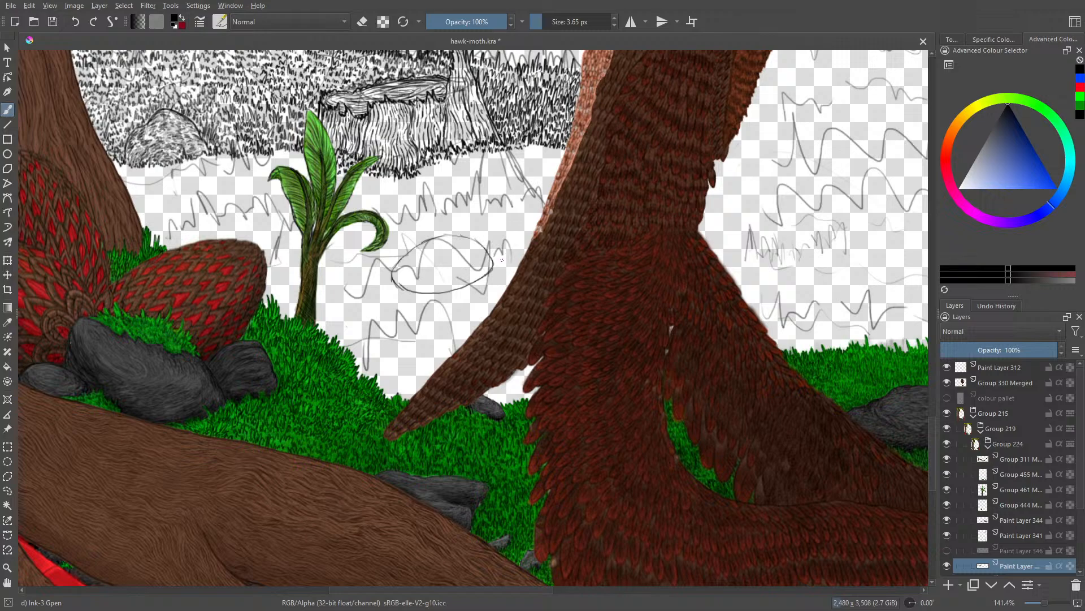
Step: Erase the oval rock's lower outline and replace it with a ragged row of ink grass tufts along its base
{"action": "left_click_drag", "start_coordinate": [500, 254], "coordinate": [491, 266]}
{"action": "key", "text": "e"}
{"action": "mouse_move", "coordinate": [398, 281]}
{"action": "left_mouse_down"}
{"action": "mouse_move", "coordinate": [435, 293]}
{"action": "mouse_move", "coordinate": [391, 281]}
{"action": "mouse_move", "coordinate": [461, 287]}
{"action": "mouse_move", "coordinate": [487, 270]}
{"action": "left_mouse_up"}
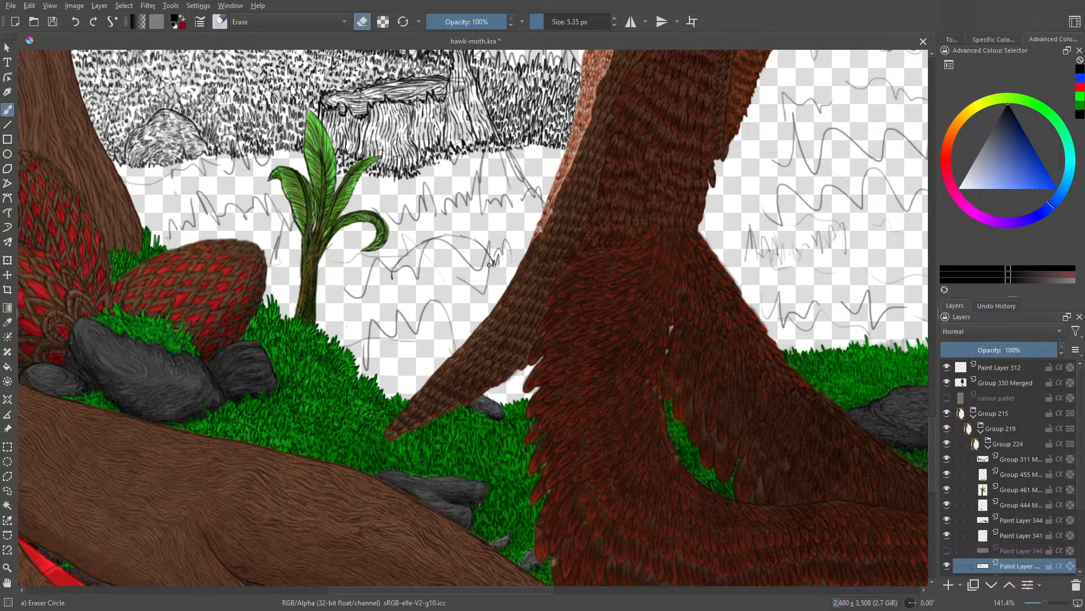
{"action": "key", "text": "e"}
{"action": "left_click_drag", "start_coordinate": [487, 270], "coordinate": [460, 290]}
{"action": "left_click_drag", "start_coordinate": [460, 283], "coordinate": [453, 294]}
{"action": "left_click_drag", "start_coordinate": [451, 283], "coordinate": [447, 295]}
{"action": "left_click_drag", "start_coordinate": [446, 288], "coordinate": [443, 298]}
{"action": "left_click_drag", "start_coordinate": [442, 285], "coordinate": [432, 296]}
{"action": "left_click_drag", "start_coordinate": [430, 277], "coordinate": [422, 299]}
{"action": "left_click_drag", "start_coordinate": [419, 289], "coordinate": [406, 294]}
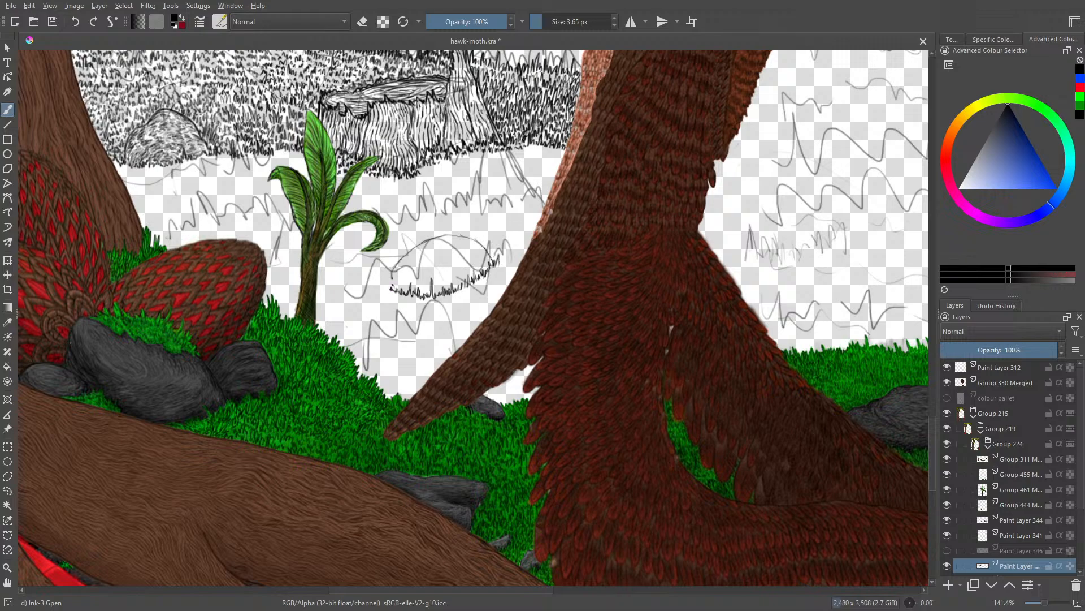
{"action": "left_click_drag", "start_coordinate": [385, 287], "coordinate": [391, 278]}
Step: Thicken the oval rock's upper outline and add short hatching along its inner edge and both ends
{"action": "right_click", "coordinate": [377, 247]}
{"action": "left_click_drag", "start_coordinate": [375, 143], "coordinate": [457, 312]}
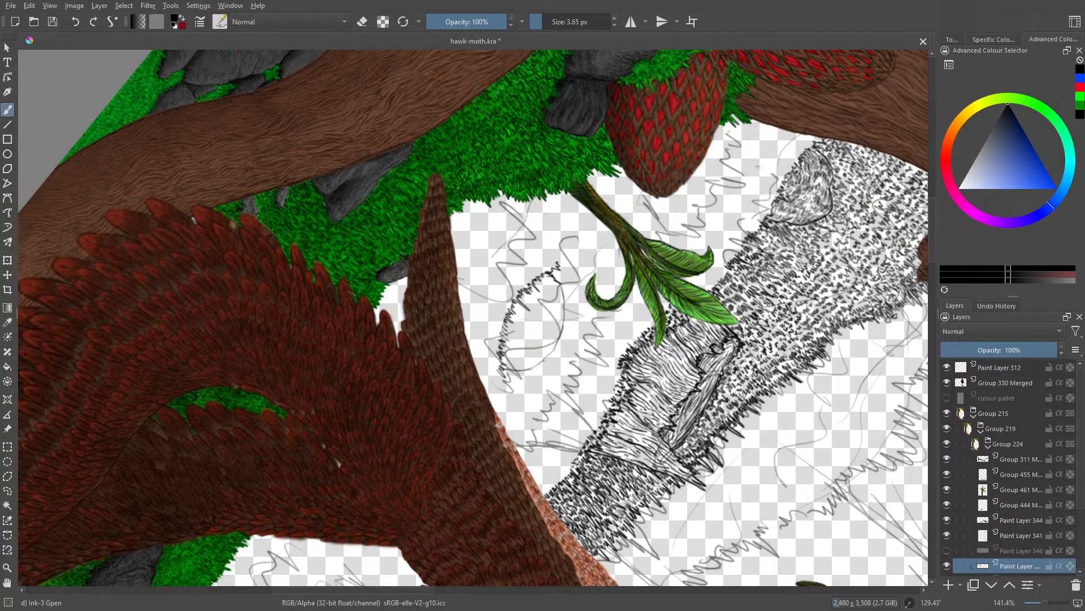
{"action": "mouse_move", "coordinate": [559, 282]}
{"action": "left_mouse_down"}
{"action": "mouse_move", "coordinate": [571, 324]}
{"action": "mouse_move", "coordinate": [534, 367]}
{"action": "left_mouse_up"}
{"action": "key", "text": "e"}
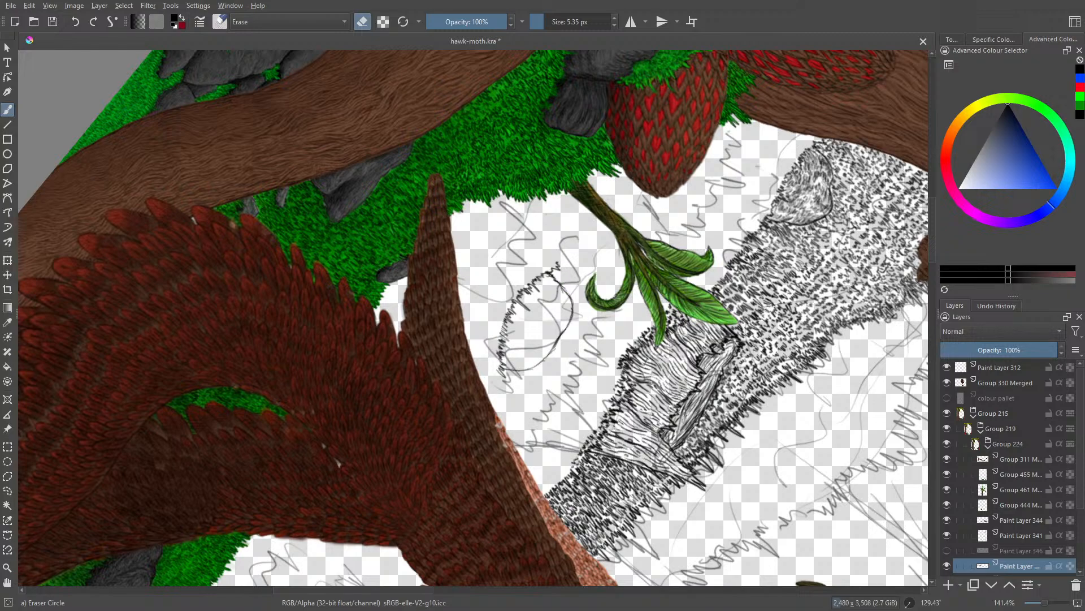
{"action": "key", "text": "e"}
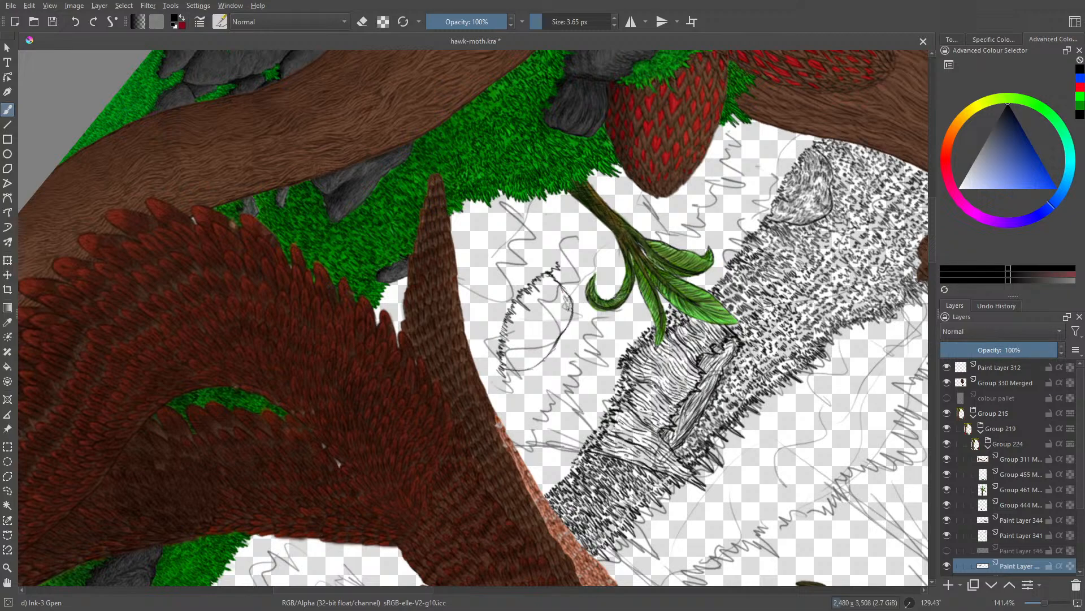
{"action": "mouse_move", "coordinate": [565, 320]}
{"action": "left_mouse_down"}
{"action": "mouse_move", "coordinate": [570, 309]}
{"action": "mouse_move", "coordinate": [568, 322]}
{"action": "left_mouse_up"}
{"action": "mouse_move", "coordinate": [546, 346]}
{"action": "left_mouse_down"}
{"action": "mouse_move", "coordinate": [525, 368]}
{"action": "mouse_move", "coordinate": [548, 349]}
{"action": "left_mouse_up"}
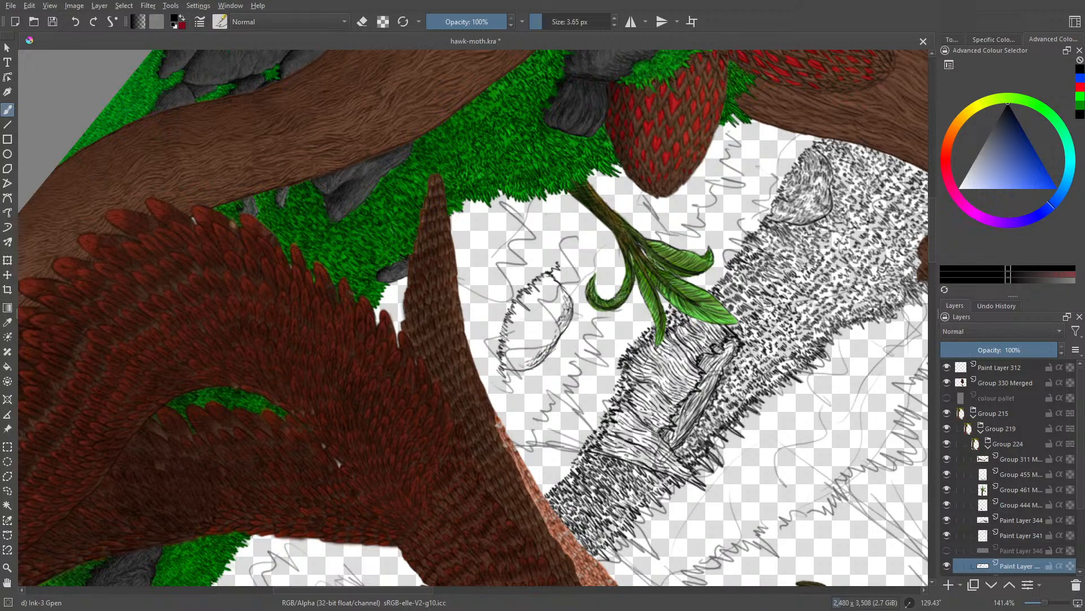
{"action": "left_click_drag", "start_coordinate": [530, 366], "coordinate": [514, 371]}
{"action": "left_click_drag", "start_coordinate": [516, 365], "coordinate": [504, 358]}
{"action": "left_click_drag", "start_coordinate": [536, 349], "coordinate": [531, 359]}
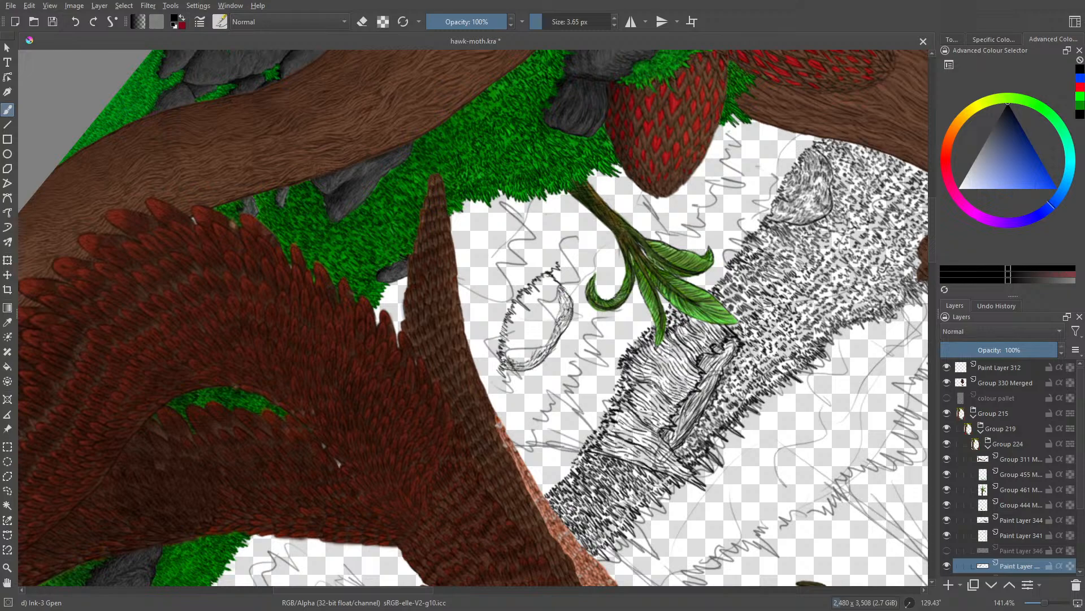
{"action": "left_click_drag", "start_coordinate": [552, 286], "coordinate": [547, 280]}
Step: Fill the oval rock's interior with curved hatching that follows its rounded form
{"action": "mouse_move", "coordinate": [557, 311]}
{"action": "left_mouse_down"}
{"action": "mouse_move", "coordinate": [543, 343]}
{"action": "mouse_move", "coordinate": [516, 361]}
{"action": "mouse_move", "coordinate": [562, 369]}
{"action": "mouse_move", "coordinate": [535, 232]}
{"action": "mouse_move", "coordinate": [423, 231]}
{"action": "mouse_move", "coordinate": [381, 288]}
{"action": "left_mouse_up"}
{"action": "right_click", "coordinate": [479, 315]}
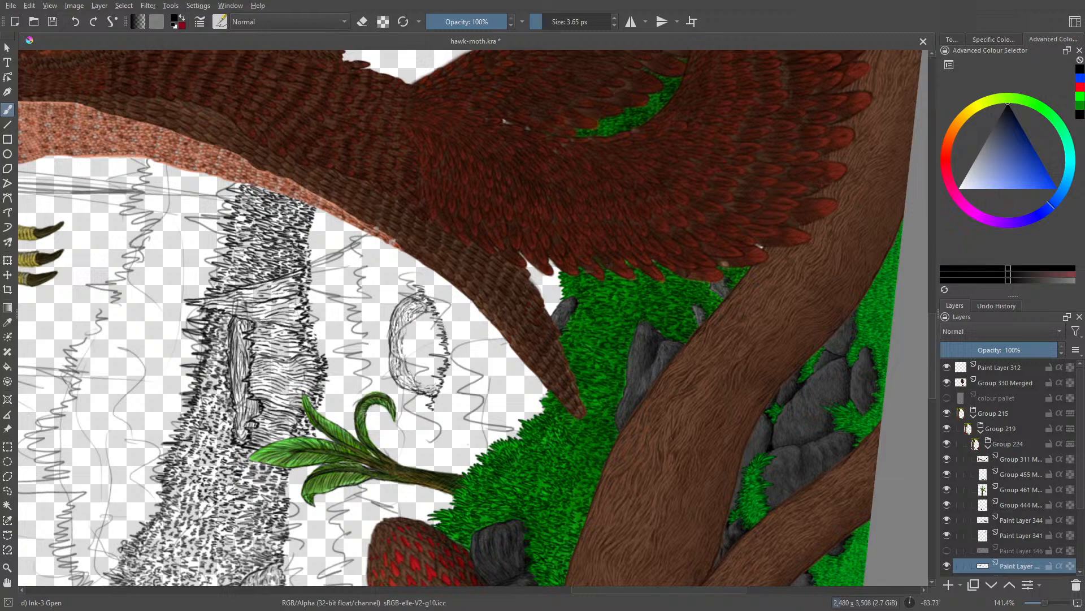
{"action": "left_click_drag", "start_coordinate": [416, 315], "coordinate": [414, 323]}
{"action": "mouse_move", "coordinate": [437, 382]}
{"action": "left_mouse_down"}
{"action": "mouse_move", "coordinate": [433, 356]}
{"action": "mouse_move", "coordinate": [441, 366]}
{"action": "mouse_move", "coordinate": [434, 357]}
{"action": "mouse_move", "coordinate": [413, 365]}
{"action": "left_mouse_up"}
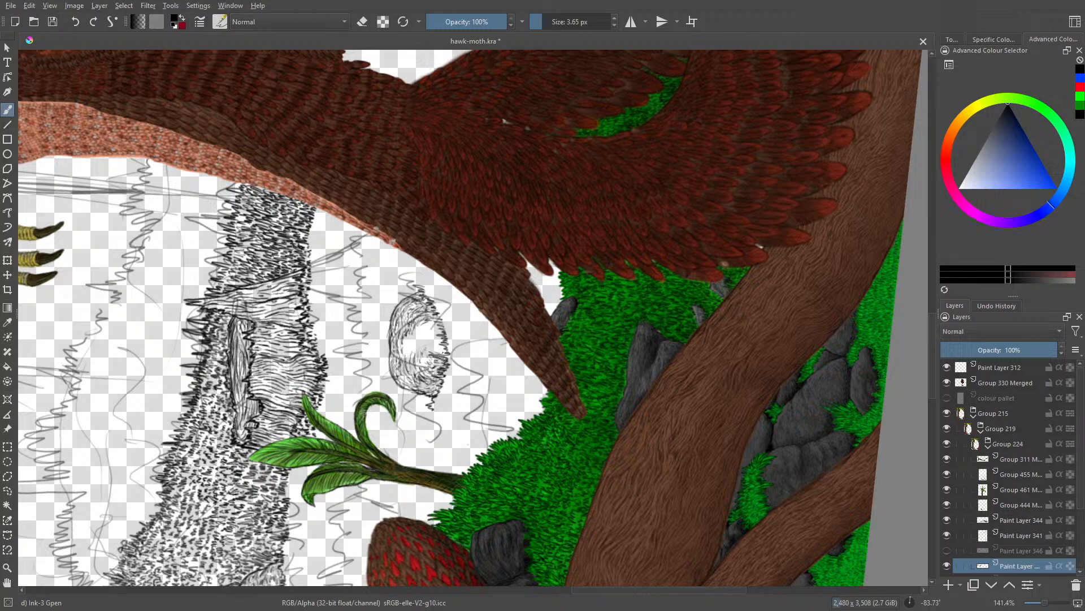
{"action": "left_click_drag", "start_coordinate": [443, 352], "coordinate": [436, 354]}
{"action": "mouse_move", "coordinate": [433, 342]}
{"action": "left_mouse_down"}
{"action": "mouse_move", "coordinate": [407, 353]}
{"action": "mouse_move", "coordinate": [424, 315]}
{"action": "mouse_move", "coordinate": [395, 320]}
{"action": "left_mouse_up"}
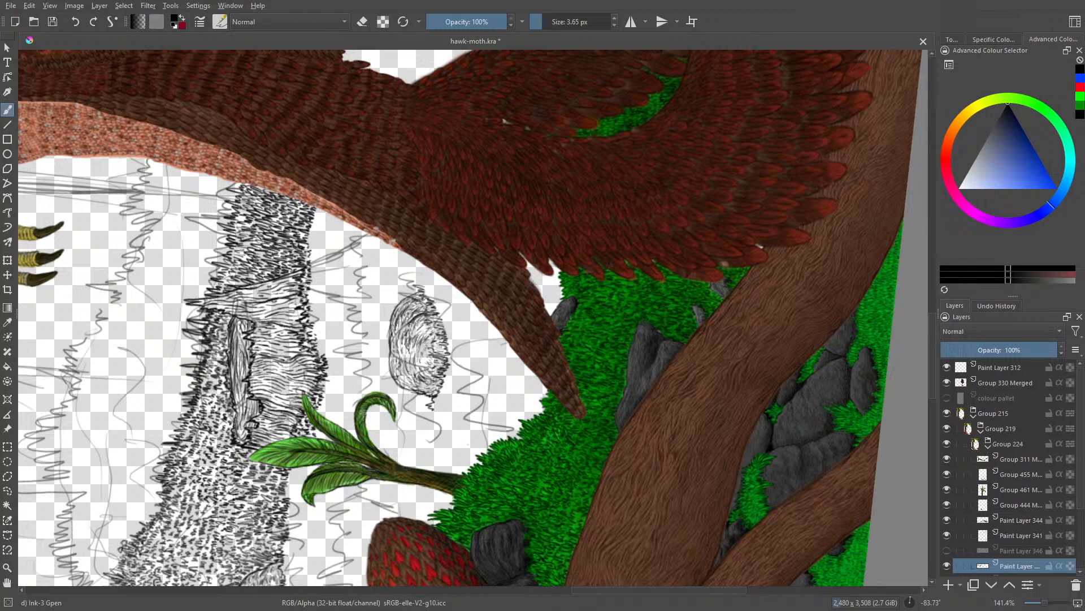
{"action": "left_click_drag", "start_coordinate": [422, 324], "coordinate": [391, 352]}
{"action": "key", "text": "e"}
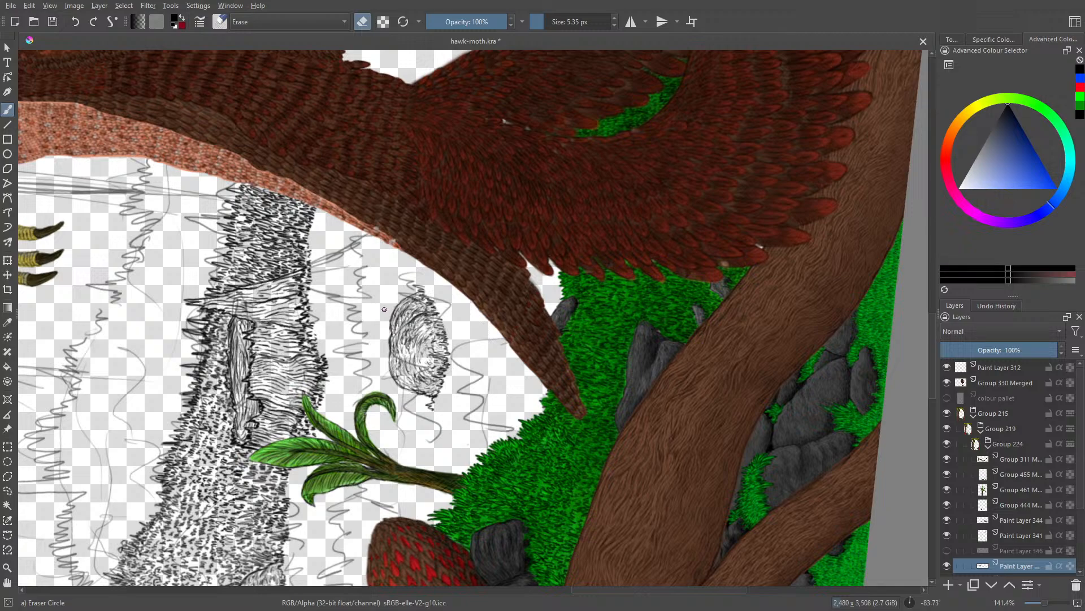
{"action": "key", "text": "e"}
{"action": "mouse_move", "coordinate": [417, 372]}
{"action": "left_mouse_down"}
{"action": "mouse_move", "coordinate": [418, 358]}
{"action": "mouse_move", "coordinate": [437, 361]}
{"action": "left_mouse_up"}
{"action": "mouse_move", "coordinate": [430, 372]}
{"action": "left_mouse_down"}
{"action": "mouse_move", "coordinate": [443, 360]}
{"action": "mouse_move", "coordinate": [425, 384]}
{"action": "mouse_move", "coordinate": [396, 369]}
{"action": "left_mouse_up"}
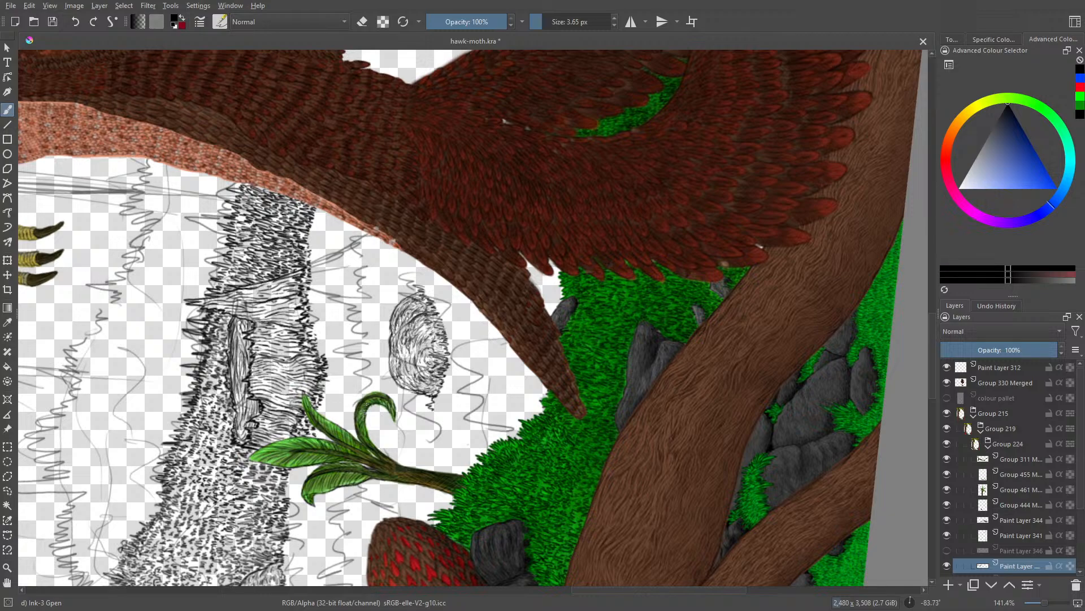
Step: Extend short ink grass tufts from both ends of the rock, towards the leafy plant and towards the creature's tail
{"action": "key", "text": "e"}
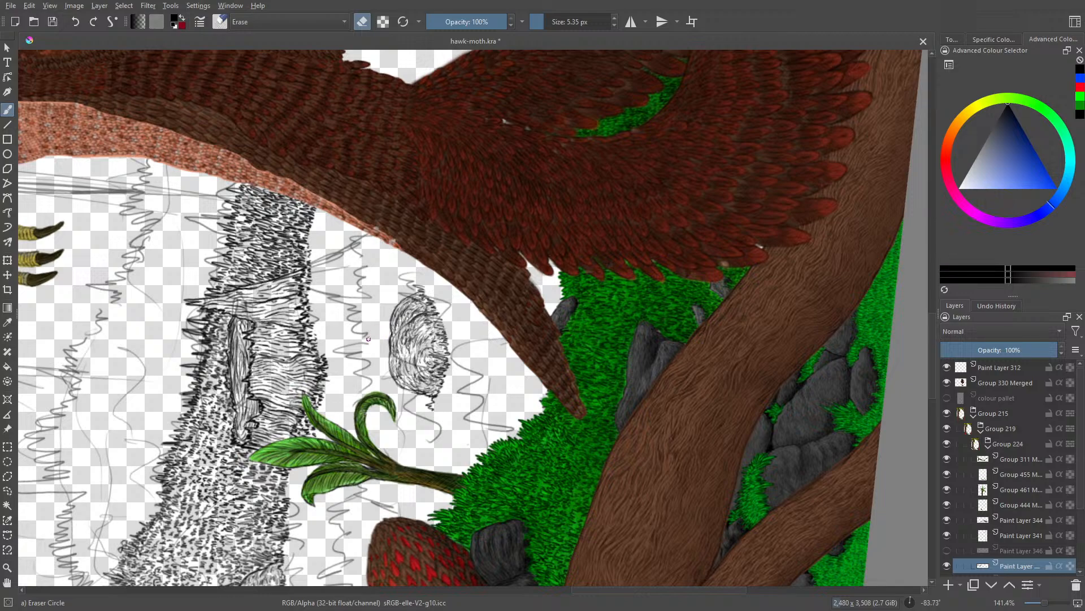
{"action": "right_click", "coordinate": [381, 377]}
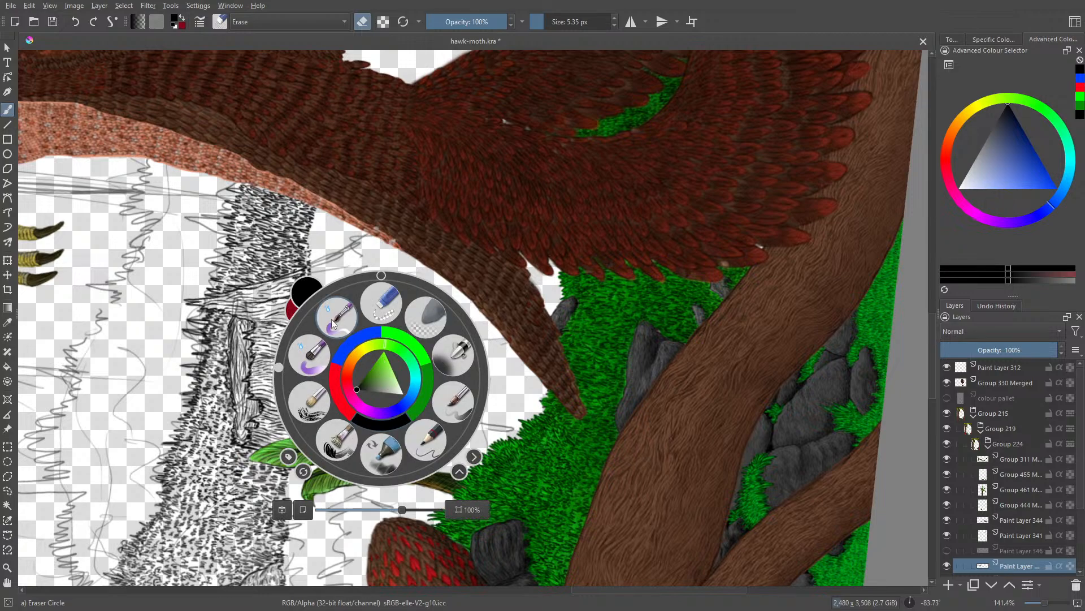
{"action": "mouse_move", "coordinate": [282, 365]}
{"action": "left_mouse_down"}
{"action": "mouse_move", "coordinate": [285, 355]}
{"action": "mouse_move", "coordinate": [447, 316]}
{"action": "mouse_move", "coordinate": [461, 400]}
{"action": "left_mouse_up"}
{"action": "left_click", "coordinate": [426, 439]}
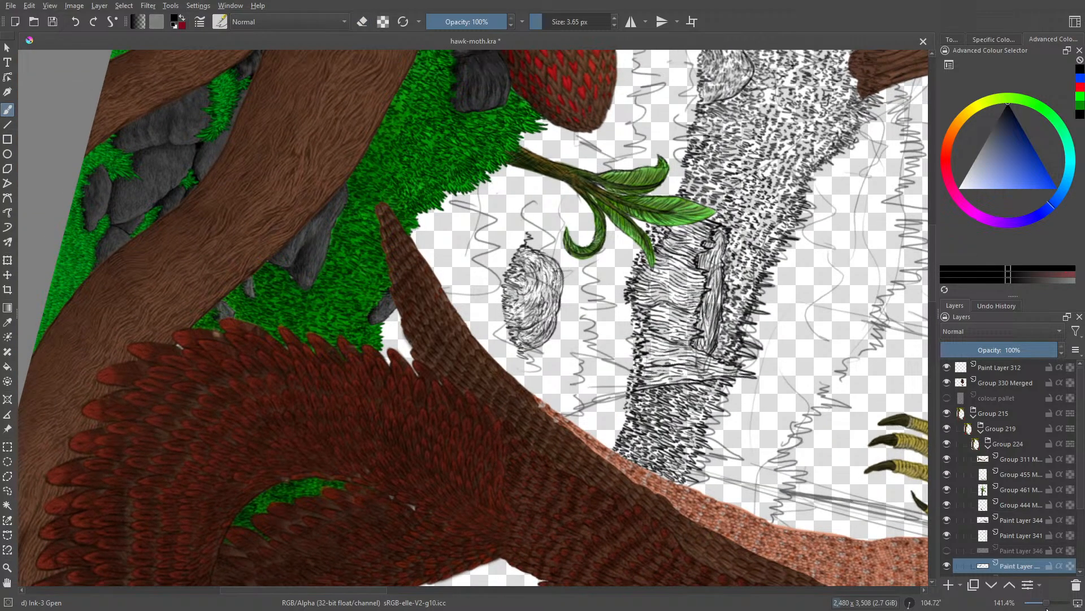
{"action": "left_click_drag", "start_coordinate": [1048, 605], "coordinate": [1052, 604]}
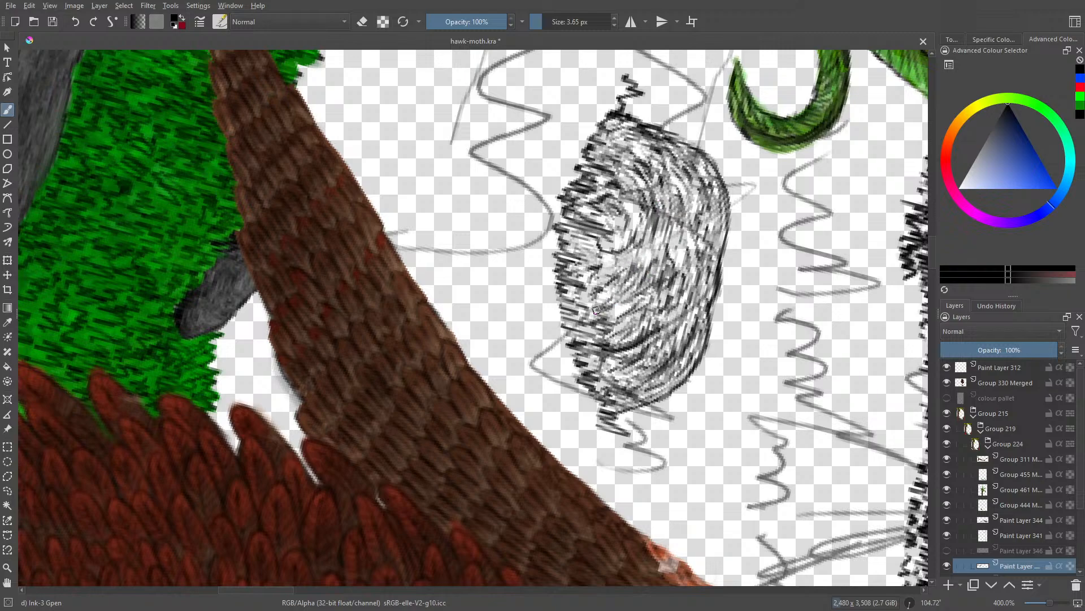
{"action": "left_click_drag", "start_coordinate": [1051, 603], "coordinate": [1050, 604]}
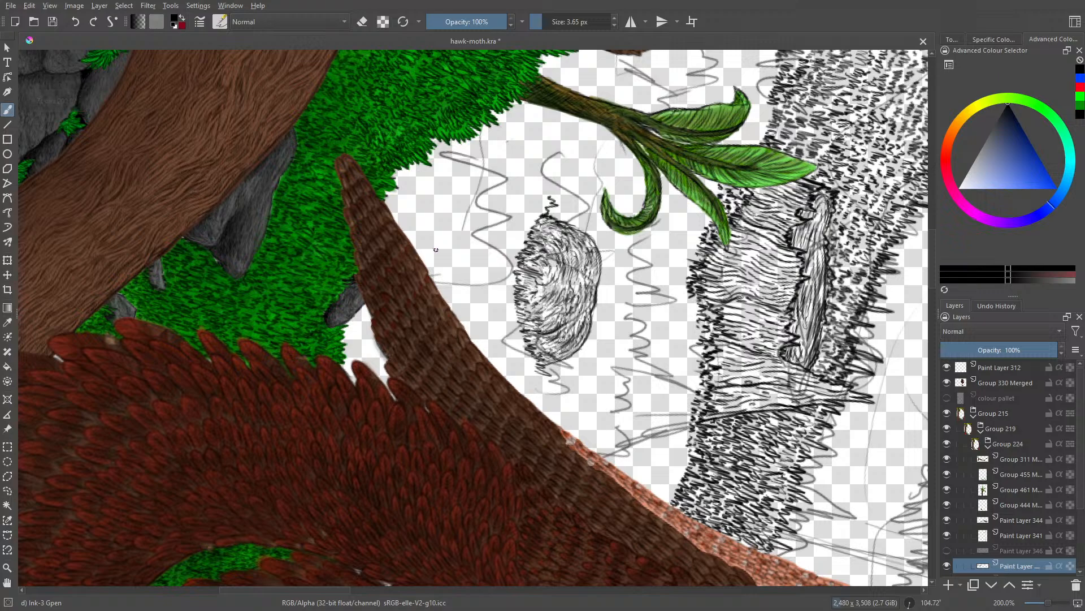
{"action": "right_click", "coordinate": [432, 240]}
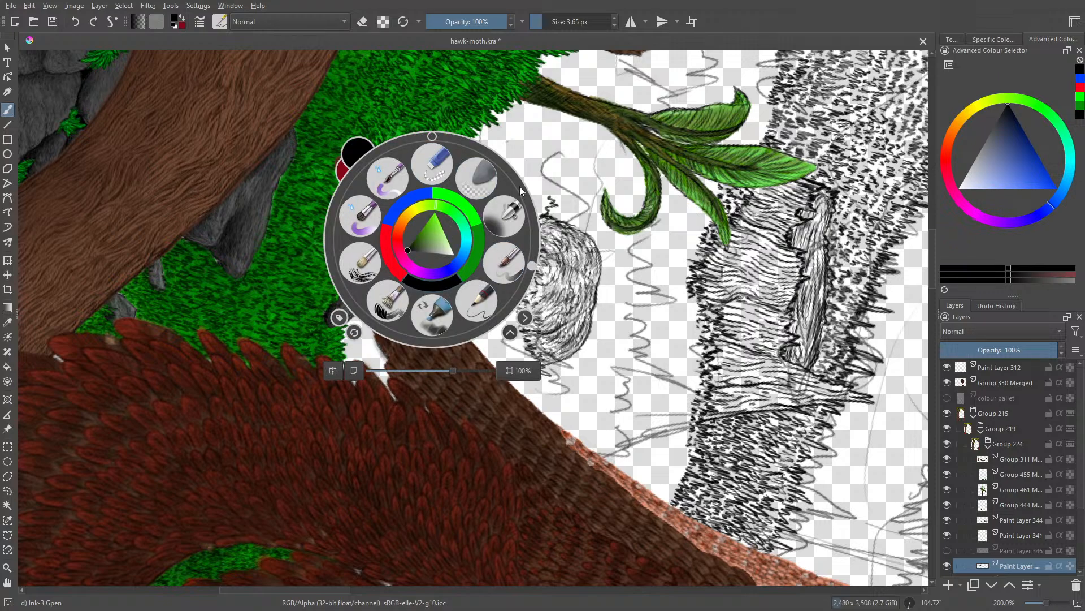
{"action": "mouse_move", "coordinate": [532, 265]}
{"action": "left_mouse_down"}
{"action": "mouse_move", "coordinate": [509, 170]}
{"action": "mouse_move", "coordinate": [467, 142]}
{"action": "left_mouse_up"}
{"action": "right_click", "coordinate": [467, 142]}
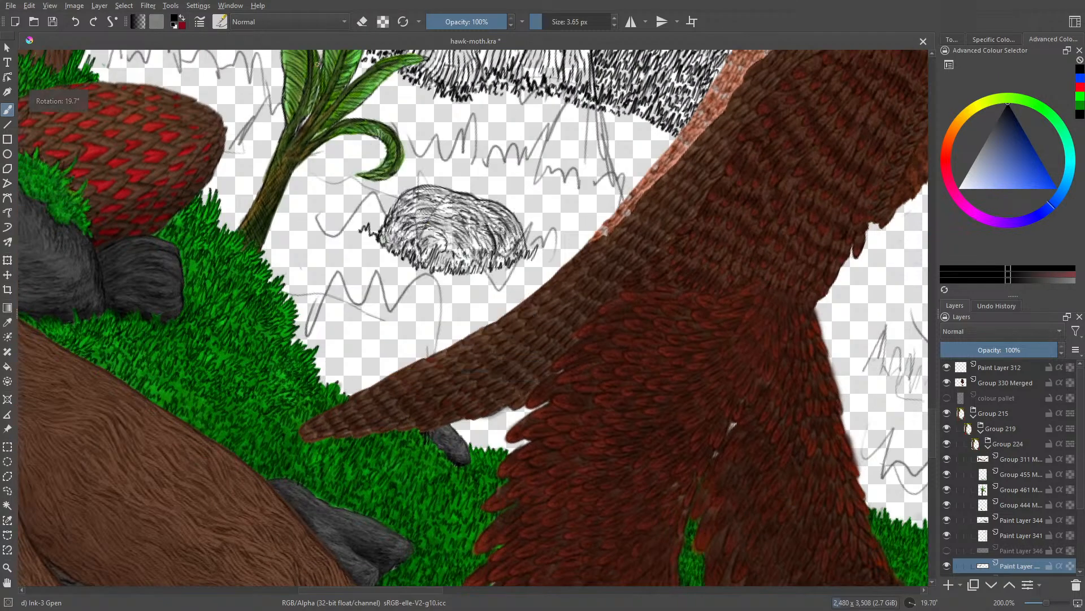
{"action": "left_click_drag", "start_coordinate": [361, 232], "coordinate": [355, 228]}
{"action": "left_click_drag", "start_coordinate": [350, 228], "coordinate": [319, 223]}
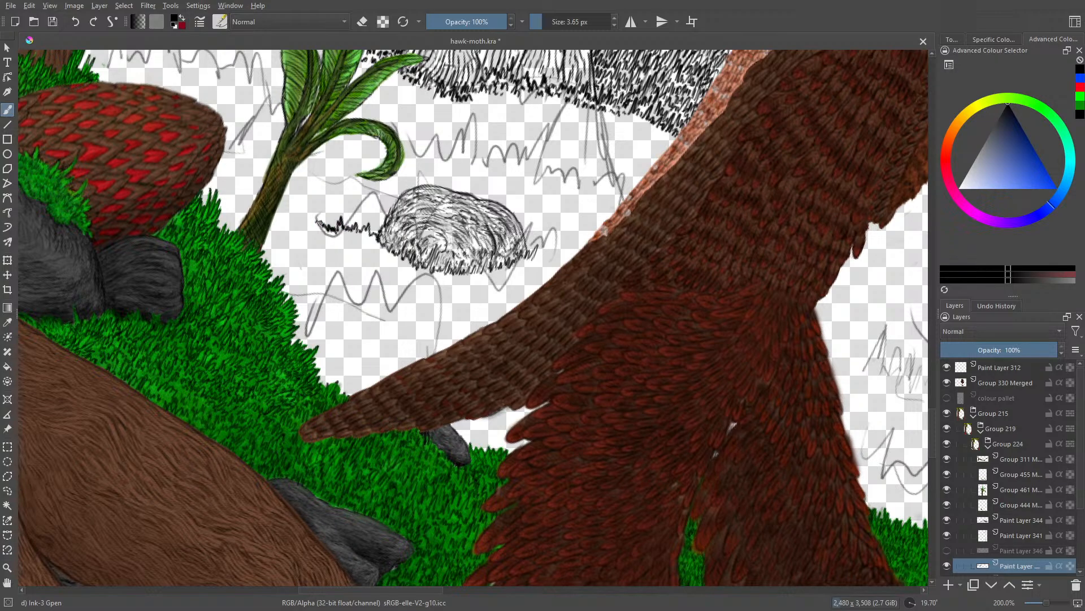
{"action": "mouse_move", "coordinate": [530, 258]}
{"action": "left_mouse_down"}
{"action": "mouse_move", "coordinate": [547, 254]}
{"action": "mouse_move", "coordinate": [558, 269]}
{"action": "left_mouse_up"}
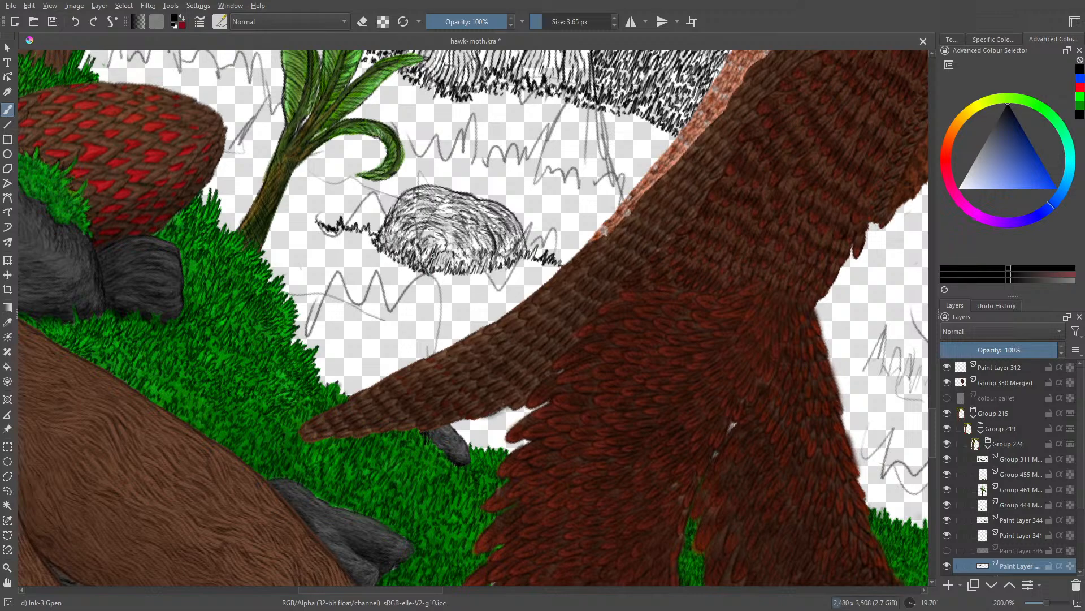
Step: Add further rows of ink grass beneath the rock and fill the gap between it and the tail
{"action": "left_click_drag", "start_coordinate": [436, 273], "coordinate": [439, 278]}
{"action": "mouse_move", "coordinate": [447, 273]}
{"action": "left_mouse_down"}
{"action": "mouse_move", "coordinate": [467, 290]}
{"action": "mouse_move", "coordinate": [483, 281]}
{"action": "left_mouse_up"}
{"action": "mouse_move", "coordinate": [493, 272]}
{"action": "left_mouse_down"}
{"action": "mouse_move", "coordinate": [504, 285]}
{"action": "mouse_move", "coordinate": [506, 275]}
{"action": "left_mouse_up"}
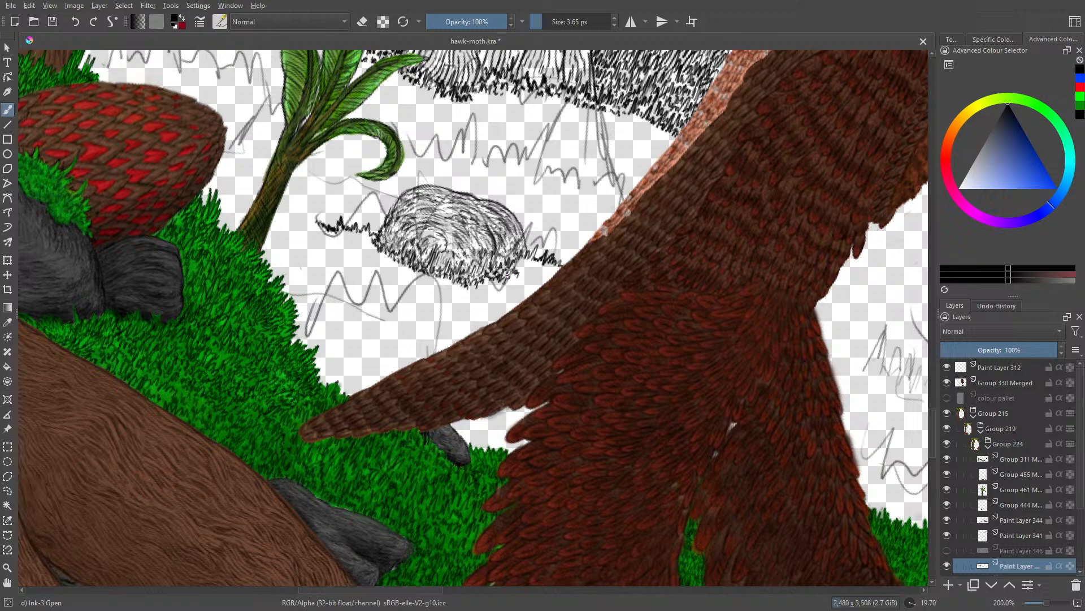
{"action": "left_click_drag", "start_coordinate": [522, 266], "coordinate": [528, 274]}
{"action": "left_click_drag", "start_coordinate": [546, 272], "coordinate": [529, 281]}
{"action": "left_click_drag", "start_coordinate": [530, 278], "coordinate": [536, 284]}
{"action": "mouse_move", "coordinate": [537, 279]}
{"action": "left_mouse_down"}
{"action": "mouse_move", "coordinate": [543, 286]}
{"action": "mouse_move", "coordinate": [524, 277]}
{"action": "left_mouse_up"}
{"action": "left_click_drag", "start_coordinate": [529, 273], "coordinate": [538, 281]}
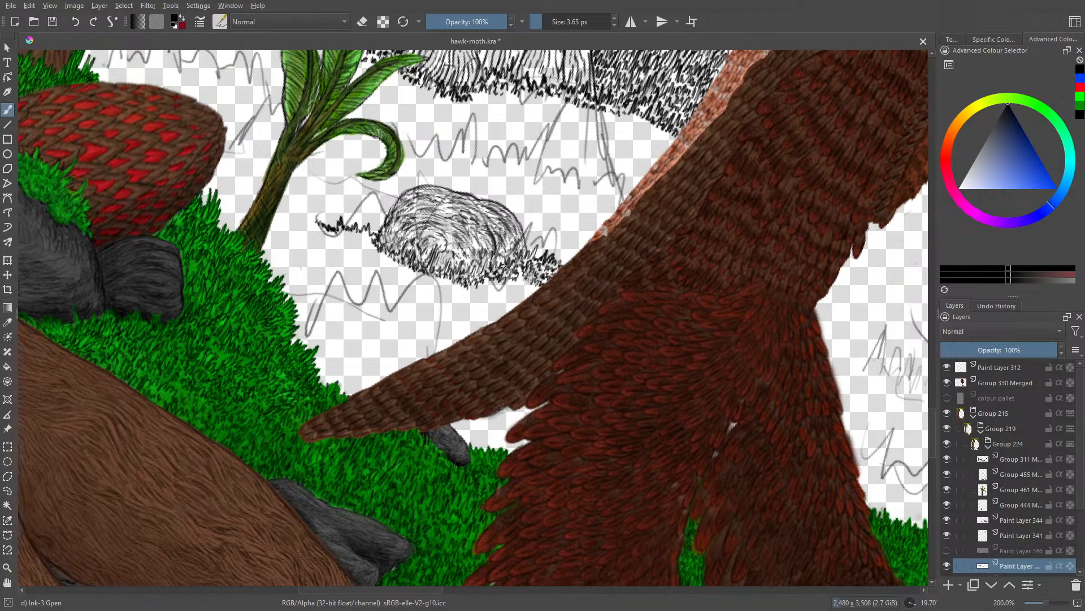
Step: Hide the pencil sketch, Paint Layer 341, and ink a small second rock against the plant-side end of the larger one
{"action": "left_click_drag", "start_coordinate": [932, 424], "coordinate": [934, 411]}
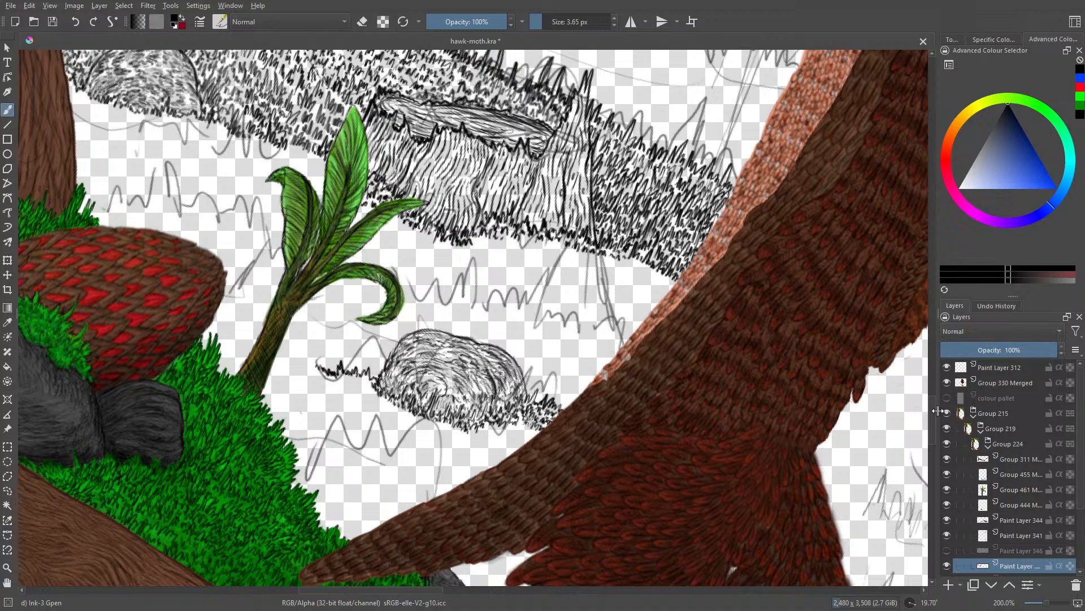
{"action": "left_click", "coordinate": [949, 535]}
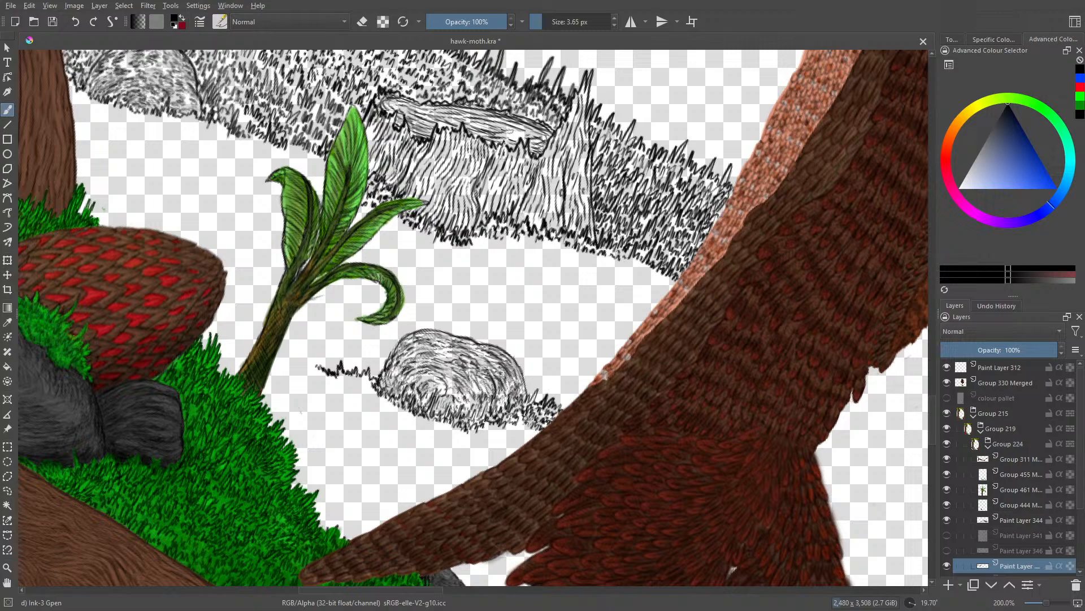
{"action": "left_click_drag", "start_coordinate": [508, 385], "coordinate": [505, 402]}
{"action": "left_click_drag", "start_coordinate": [389, 357], "coordinate": [357, 369]}
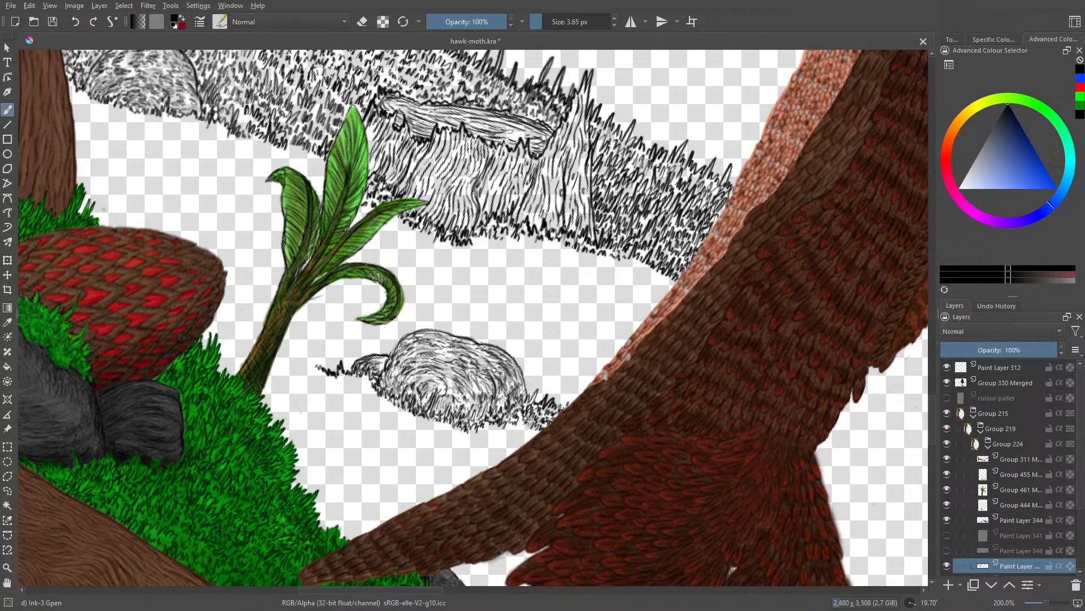
Step: Thicken the ink grass between the large rock and the tail, and extend the short grass line towards the leafy plant
{"action": "left_click_drag", "start_coordinate": [563, 393], "coordinate": [544, 397]}
{"action": "mouse_move", "coordinate": [543, 390]}
{"action": "left_mouse_down"}
{"action": "mouse_move", "coordinate": [540, 400]}
{"action": "mouse_move", "coordinate": [523, 388]}
{"action": "mouse_move", "coordinate": [548, 383]}
{"action": "left_mouse_up"}
{"action": "mouse_move", "coordinate": [315, 370]}
{"action": "left_mouse_down"}
{"action": "mouse_move", "coordinate": [303, 345]}
{"action": "mouse_move", "coordinate": [305, 360]}
{"action": "left_mouse_up"}
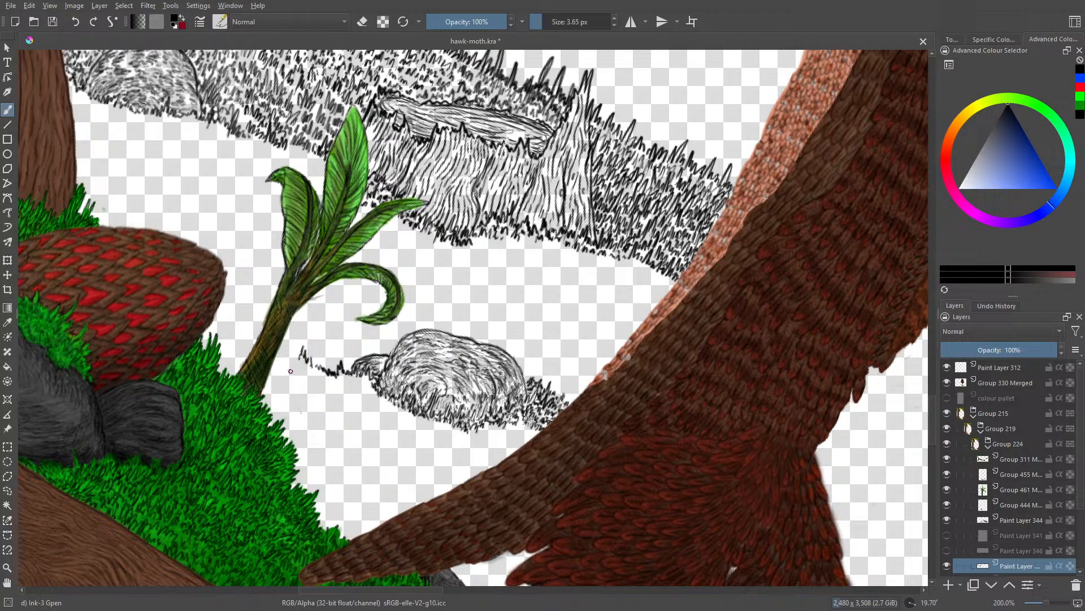
Step: Rotate the canvas and ink a spaced row of grass tufts from the stump's lower edge towards the tail
{"action": "right_click", "coordinate": [129, 168]}
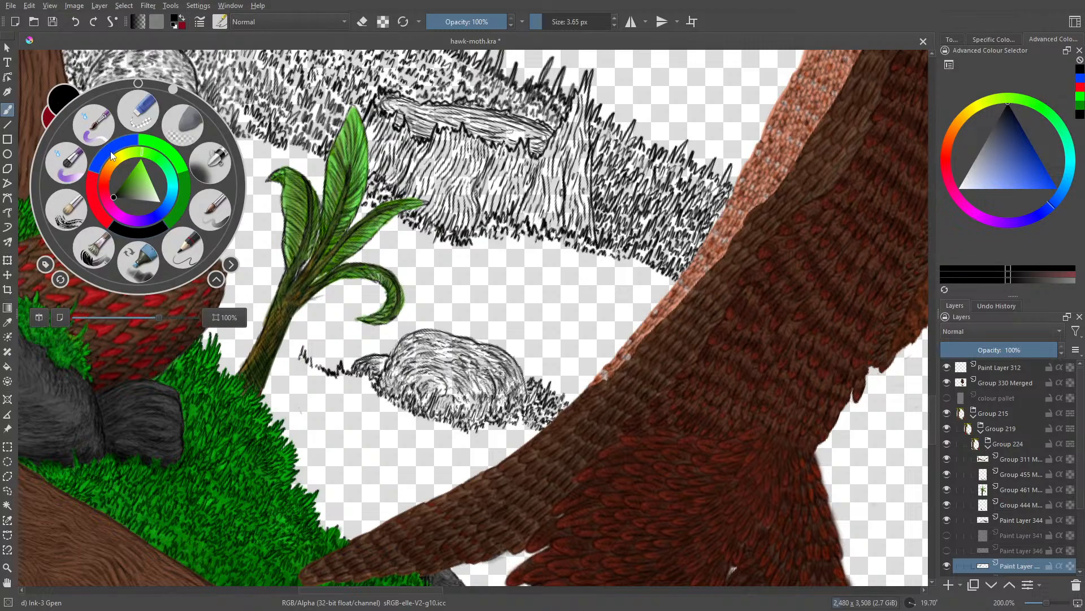
{"action": "left_click_drag", "start_coordinate": [172, 89], "coordinate": [103, 101]}
{"action": "left_click", "coordinate": [441, 252]}
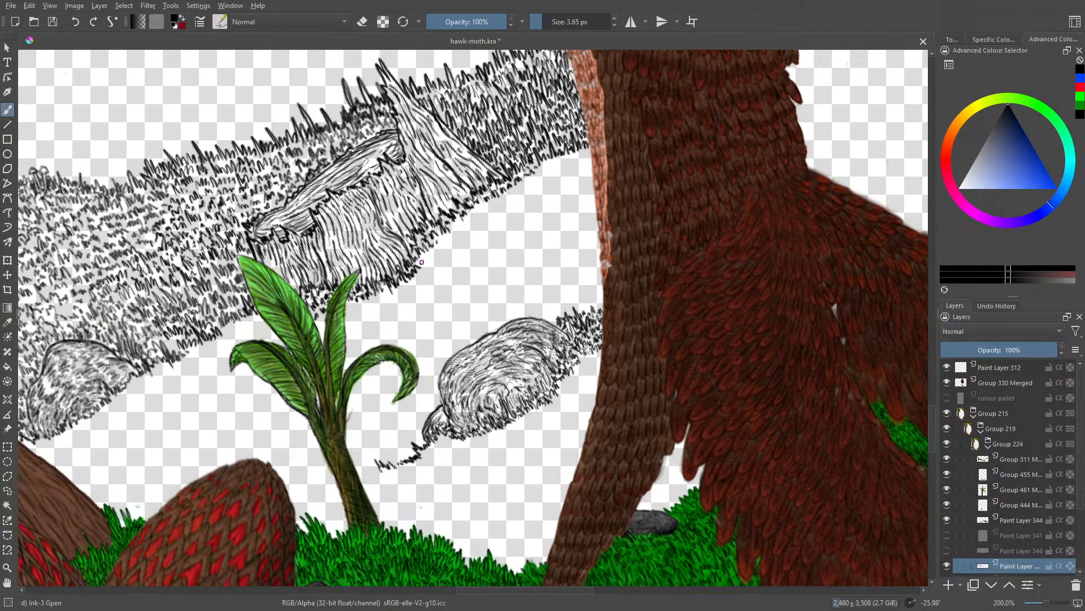
{"action": "mouse_move", "coordinate": [425, 259]}
{"action": "left_mouse_down"}
{"action": "mouse_move", "coordinate": [445, 251]}
{"action": "mouse_move", "coordinate": [440, 236]}
{"action": "mouse_move", "coordinate": [461, 231]}
{"action": "mouse_move", "coordinate": [462, 242]}
{"action": "mouse_move", "coordinate": [466, 226]}
{"action": "mouse_move", "coordinate": [474, 241]}
{"action": "mouse_move", "coordinate": [510, 208]}
{"action": "mouse_move", "coordinate": [548, 217]}
{"action": "left_mouse_up"}
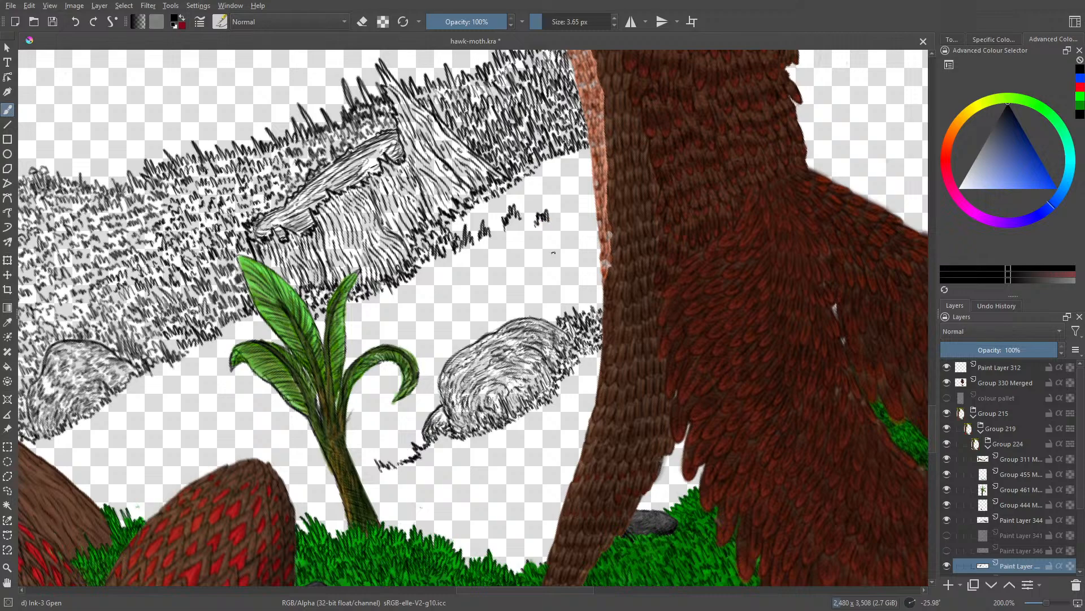
{"action": "mouse_move", "coordinate": [554, 263]}
{"action": "left_mouse_down"}
{"action": "mouse_move", "coordinate": [563, 247]}
{"action": "mouse_move", "coordinate": [599, 259]}
{"action": "left_mouse_up"}
Step: Turn the canvas around and fill the gap between the stump's grass and the tail with dense ink grass
{"action": "right_click", "coordinate": [351, 317]}
{"action": "left_click_drag", "start_coordinate": [308, 223], "coordinate": [396, 410]}
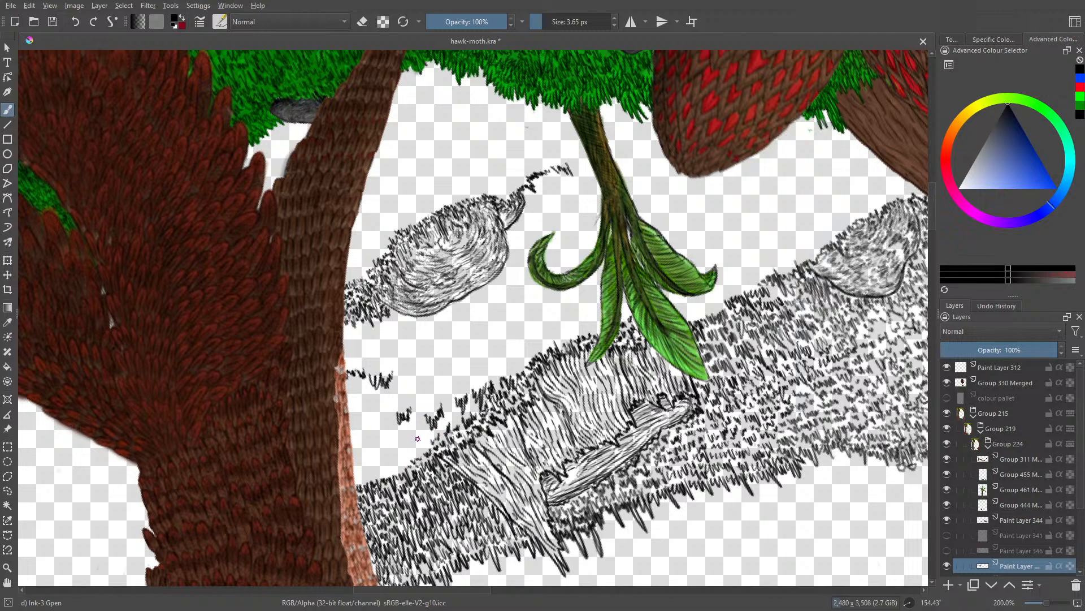
{"action": "left_click_drag", "start_coordinate": [426, 439], "coordinate": [429, 449]}
{"action": "mouse_move", "coordinate": [381, 470]}
{"action": "left_mouse_down"}
{"action": "mouse_move", "coordinate": [351, 469]}
{"action": "mouse_move", "coordinate": [412, 450]}
{"action": "mouse_move", "coordinate": [465, 411]}
{"action": "mouse_move", "coordinate": [433, 407]}
{"action": "mouse_move", "coordinate": [449, 411]}
{"action": "mouse_move", "coordinate": [437, 423]}
{"action": "mouse_move", "coordinate": [434, 409]}
{"action": "mouse_move", "coordinate": [402, 413]}
{"action": "mouse_move", "coordinate": [420, 416]}
{"action": "mouse_move", "coordinate": [410, 440]}
{"action": "mouse_move", "coordinate": [364, 462]}
{"action": "mouse_move", "coordinate": [357, 449]}
{"action": "mouse_move", "coordinate": [390, 439]}
{"action": "mouse_move", "coordinate": [381, 429]}
{"action": "mouse_move", "coordinate": [356, 441]}
{"action": "mouse_move", "coordinate": [403, 424]}
{"action": "left_mouse_up"}
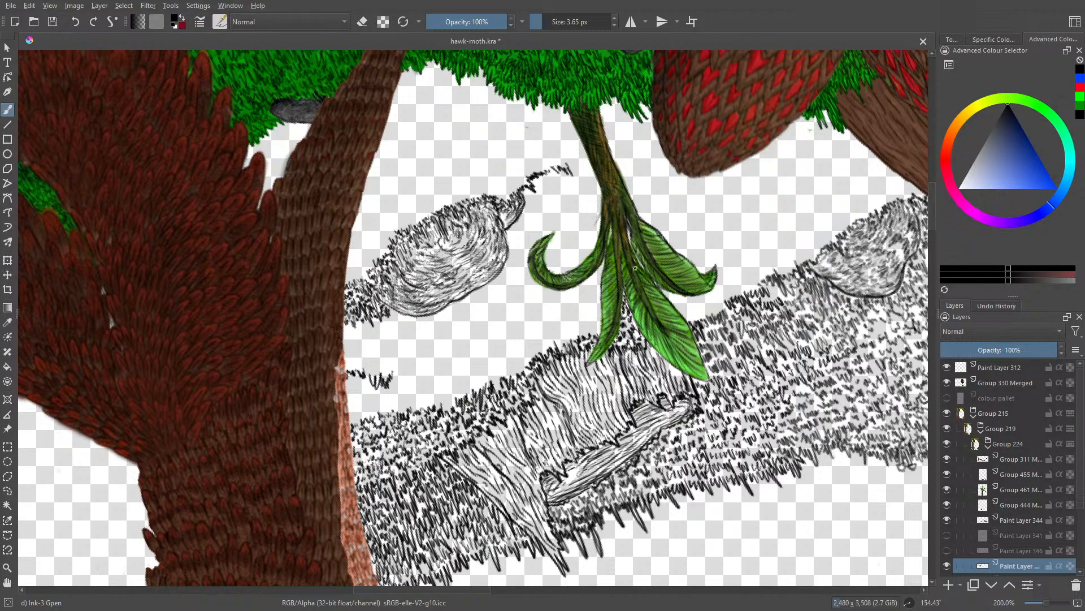
Step: Compare the inked background with the blue guide sketch, Paint Layer 346, at a wider view
{"action": "right_click", "coordinate": [317, 432]}
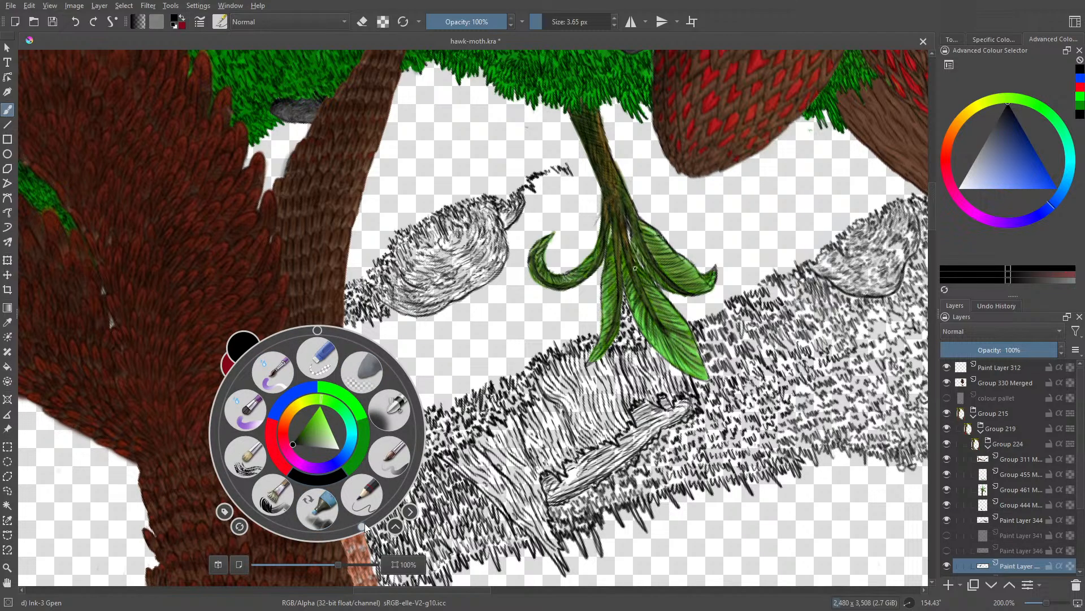
{"action": "left_click_drag", "start_coordinate": [365, 527], "coordinate": [302, 331]}
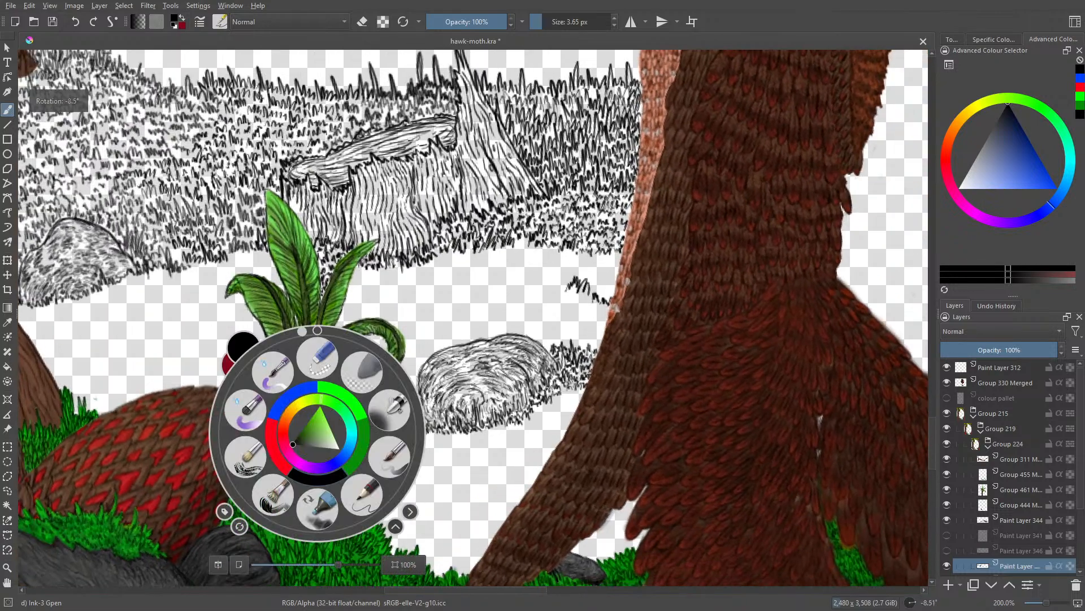
{"action": "right_click", "coordinate": [302, 331]}
{"action": "left_click_drag", "start_coordinate": [1047, 603], "coordinate": [1044, 604]}
{"action": "left_click", "coordinate": [947, 550]}
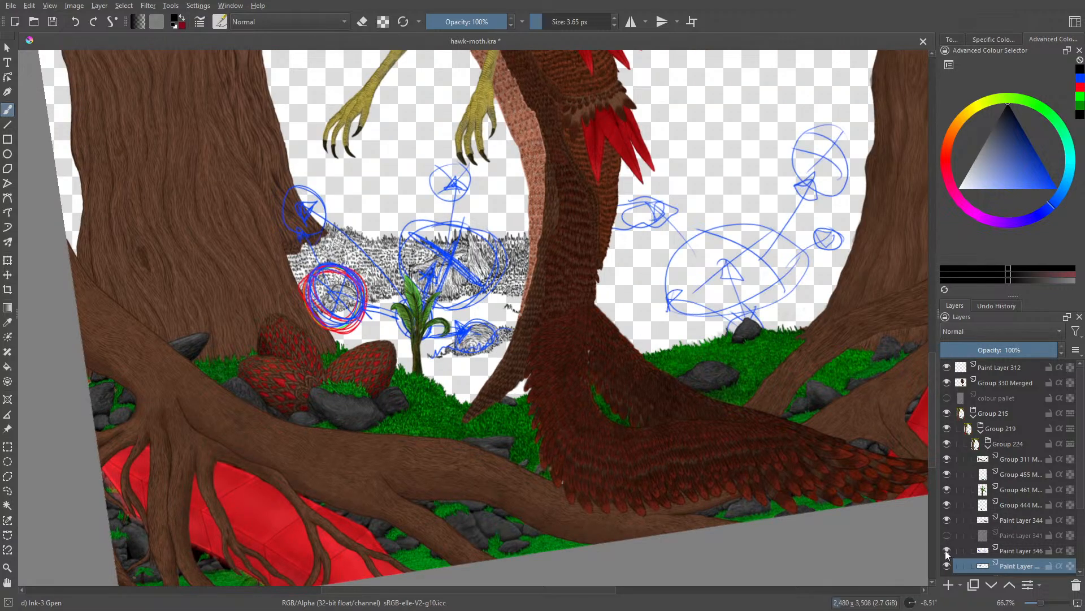
{"action": "left_click", "coordinate": [946, 550]}
{"action": "left_click", "coordinate": [946, 550]}
{"action": "left_click", "coordinate": [946, 552]}
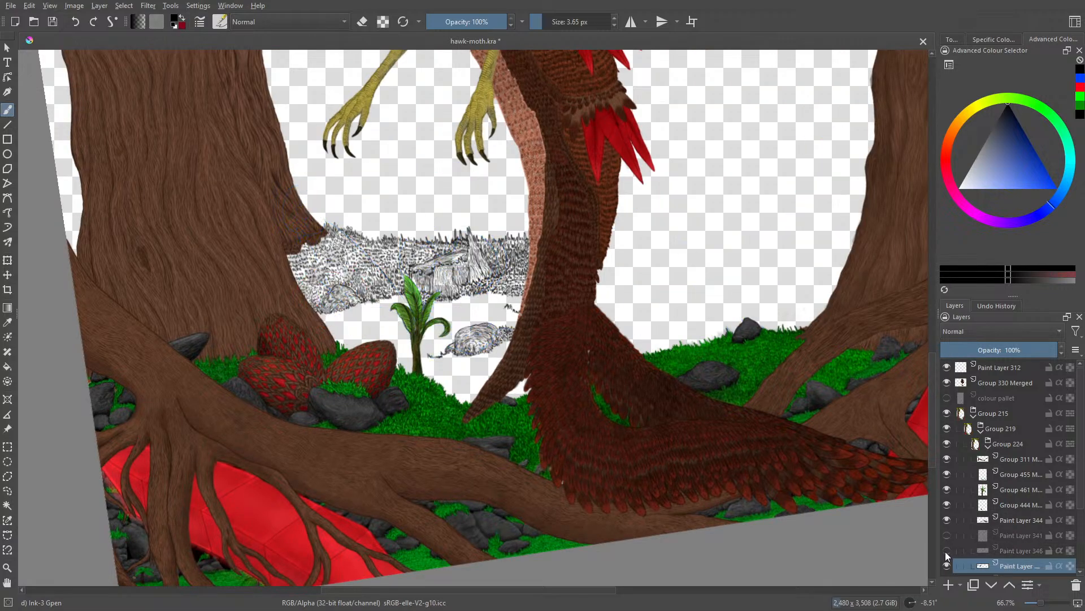
{"action": "left_click", "coordinate": [946, 551]}
{"action": "left_click", "coordinate": [946, 551]}
{"action": "left_click", "coordinate": [946, 551]}
{"action": "left_click", "coordinate": [946, 551]}
Step: Ink more grass beneath the small rock and fill in the grass between the large rock and the tail
{"action": "left_click_drag", "start_coordinate": [1029, 600], "coordinate": [1045, 604]}
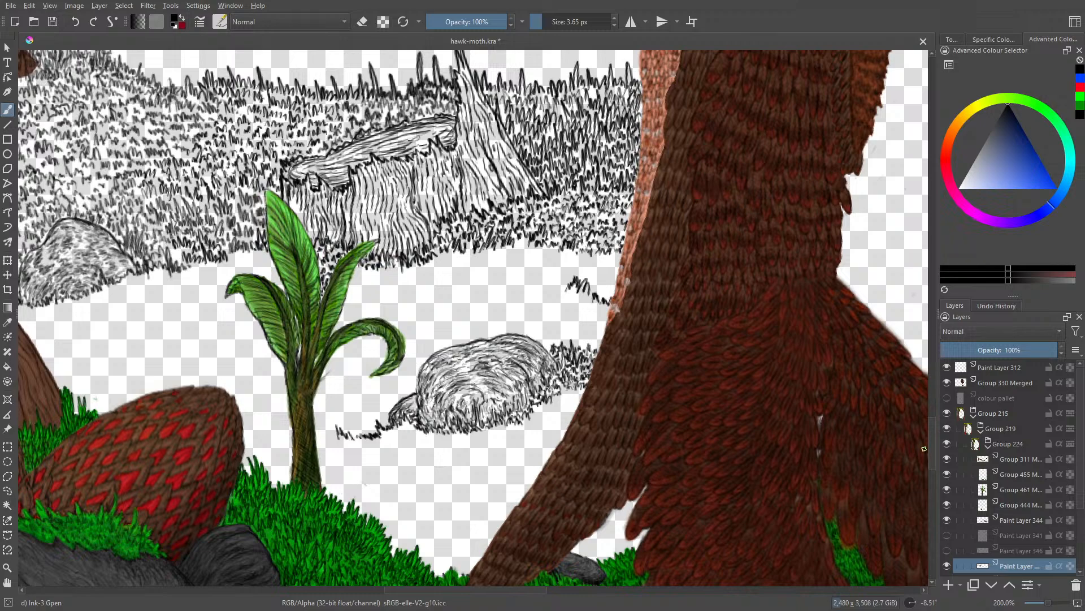
{"action": "left_click_drag", "start_coordinate": [934, 443], "coordinate": [934, 460]}
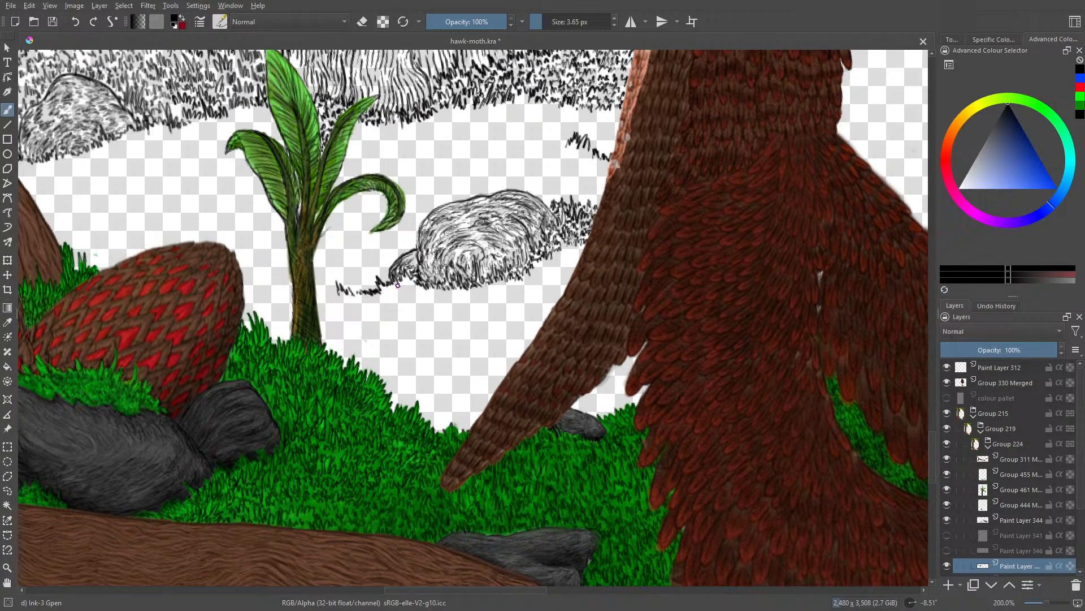
{"action": "mouse_move", "coordinate": [398, 286]}
{"action": "left_mouse_down"}
{"action": "mouse_move", "coordinate": [420, 285]}
{"action": "mouse_move", "coordinate": [410, 277]}
{"action": "mouse_move", "coordinate": [387, 295]}
{"action": "left_mouse_up"}
{"action": "left_click_drag", "start_coordinate": [395, 295], "coordinate": [422, 299]}
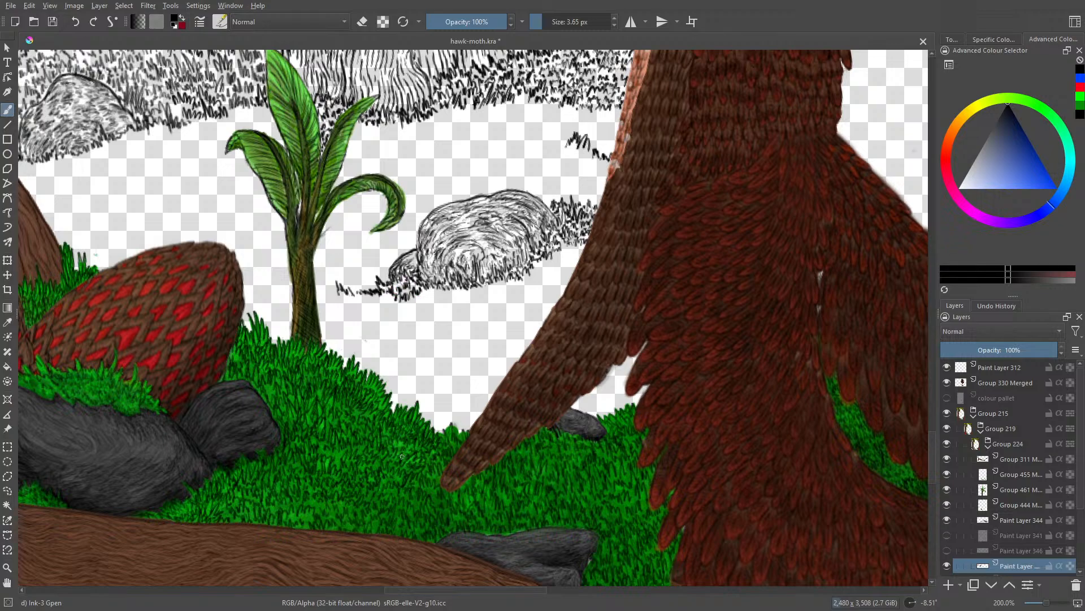
{"action": "mouse_move", "coordinate": [537, 274]}
{"action": "left_mouse_down"}
{"action": "mouse_move", "coordinate": [579, 266]}
{"action": "mouse_move", "coordinate": [576, 251]}
{"action": "mouse_move", "coordinate": [584, 260]}
{"action": "mouse_move", "coordinate": [568, 259]}
{"action": "left_mouse_up"}
{"action": "mouse_move", "coordinate": [549, 256]}
{"action": "left_mouse_down"}
{"action": "mouse_move", "coordinate": [556, 261]}
{"action": "mouse_move", "coordinate": [544, 264]}
{"action": "mouse_move", "coordinate": [566, 250]}
{"action": "left_mouse_up"}
{"action": "left_click_drag", "start_coordinate": [570, 244], "coordinate": [574, 250]}
{"action": "left_click_drag", "start_coordinate": [577, 247], "coordinate": [579, 252]}
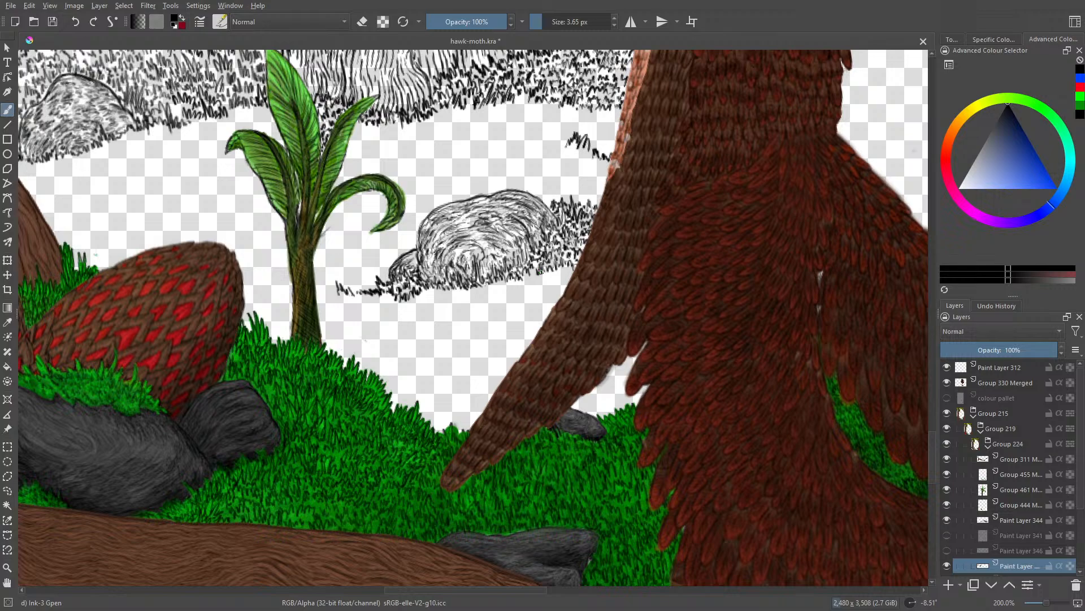
Step: Extend the ink grass line behind the plant stem to the red scaly egg, and add tufts along the green grass by the tail tip
{"action": "mouse_move", "coordinate": [334, 291]}
{"action": "left_mouse_down"}
{"action": "mouse_move", "coordinate": [281, 299]}
{"action": "mouse_move", "coordinate": [291, 298]}
{"action": "mouse_move", "coordinate": [270, 259]}
{"action": "mouse_move", "coordinate": [273, 292]}
{"action": "mouse_move", "coordinate": [262, 295]}
{"action": "mouse_move", "coordinate": [260, 279]}
{"action": "mouse_move", "coordinate": [257, 301]}
{"action": "left_mouse_up"}
{"action": "mouse_move", "coordinate": [392, 397]}
{"action": "left_mouse_down"}
{"action": "mouse_move", "coordinate": [404, 401]}
{"action": "mouse_move", "coordinate": [395, 412]}
{"action": "mouse_move", "coordinate": [408, 397]}
{"action": "mouse_move", "coordinate": [438, 433]}
{"action": "mouse_move", "coordinate": [444, 421]}
{"action": "mouse_move", "coordinate": [462, 429]}
{"action": "mouse_move", "coordinate": [481, 420]}
{"action": "left_mouse_up"}
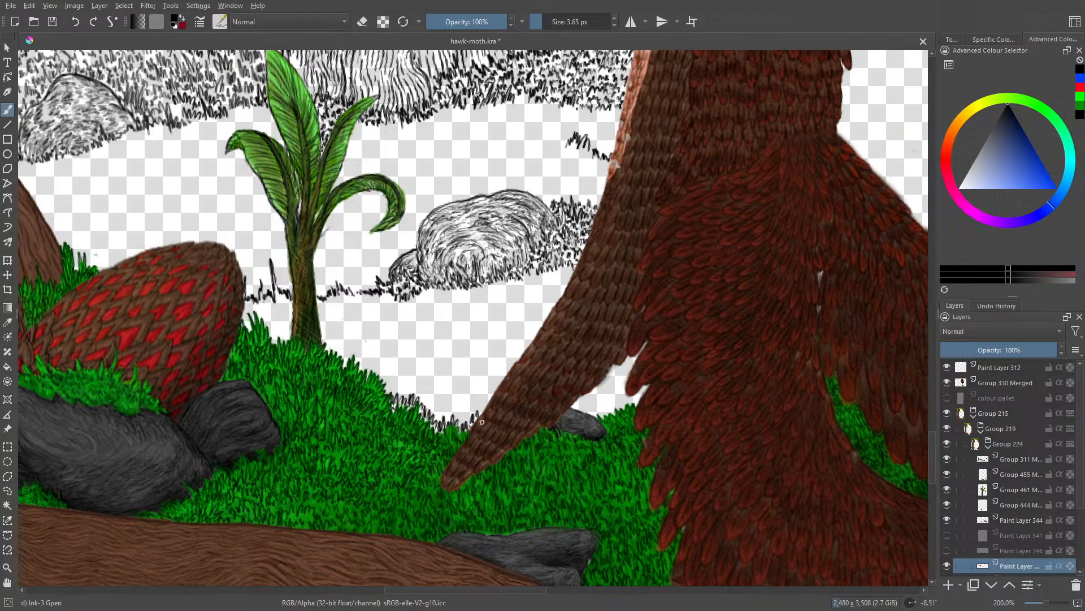
Step: Fill the gap between the tail and the red feathers, above the small dark rock, with ink grass
{"action": "mouse_move", "coordinate": [592, 420]}
{"action": "left_mouse_down"}
{"action": "mouse_move", "coordinate": [647, 370]}
{"action": "mouse_move", "coordinate": [609, 400]}
{"action": "mouse_move", "coordinate": [640, 399]}
{"action": "mouse_move", "coordinate": [611, 389]}
{"action": "mouse_move", "coordinate": [587, 394]}
{"action": "left_mouse_up"}
{"action": "mouse_move", "coordinate": [591, 404]}
{"action": "left_mouse_down"}
{"action": "mouse_move", "coordinate": [597, 392]}
{"action": "mouse_move", "coordinate": [603, 400]}
{"action": "left_mouse_up"}
{"action": "mouse_move", "coordinate": [607, 406]}
{"action": "left_mouse_down"}
{"action": "mouse_move", "coordinate": [595, 385]}
{"action": "mouse_move", "coordinate": [625, 382]}
{"action": "mouse_move", "coordinate": [613, 369]}
{"action": "left_mouse_up"}
{"action": "left_click_drag", "start_coordinate": [614, 378], "coordinate": [621, 365]}
{"action": "left_click_drag", "start_coordinate": [619, 383], "coordinate": [639, 352]}
{"action": "mouse_move", "coordinate": [641, 352]}
{"action": "left_mouse_down"}
{"action": "mouse_move", "coordinate": [646, 342]}
{"action": "mouse_move", "coordinate": [620, 361]}
{"action": "left_mouse_up"}
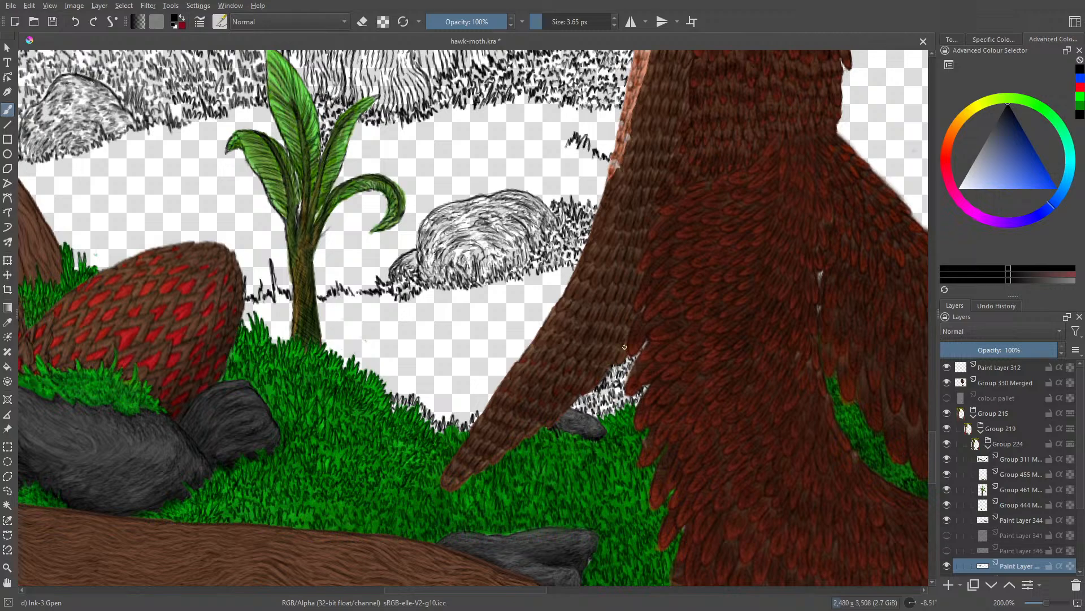
Step: Check the pencil sketch, Paint Layer 341, against the line art and show the green backing, Paint Layer 345
{"action": "left_click", "coordinate": [948, 535]}
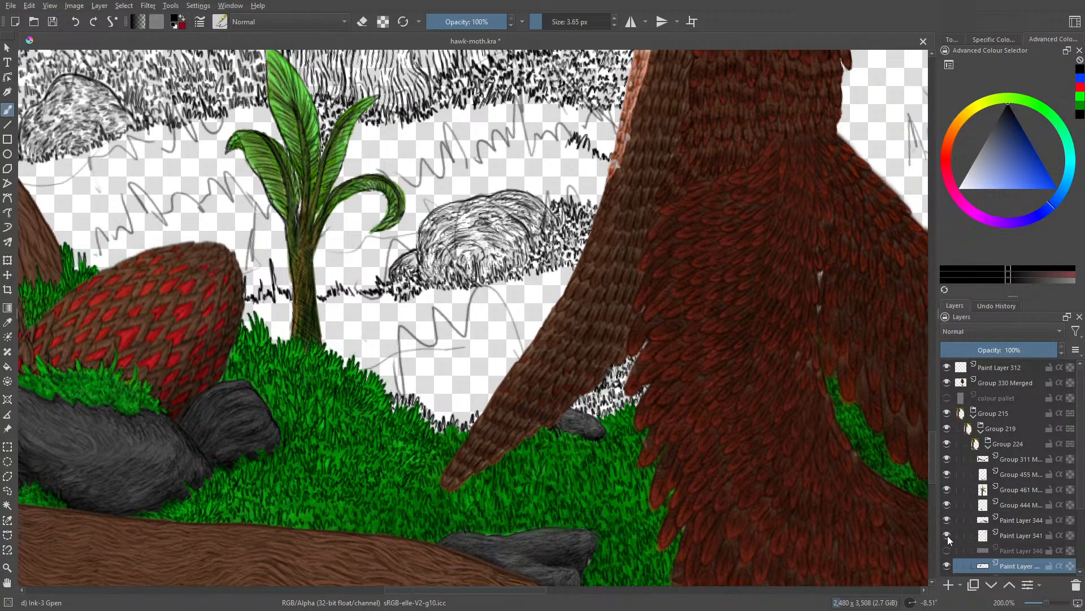
{"action": "left_click", "coordinate": [948, 535]}
{"action": "left_click", "coordinate": [947, 549]}
{"action": "left_click", "coordinate": [947, 549]}
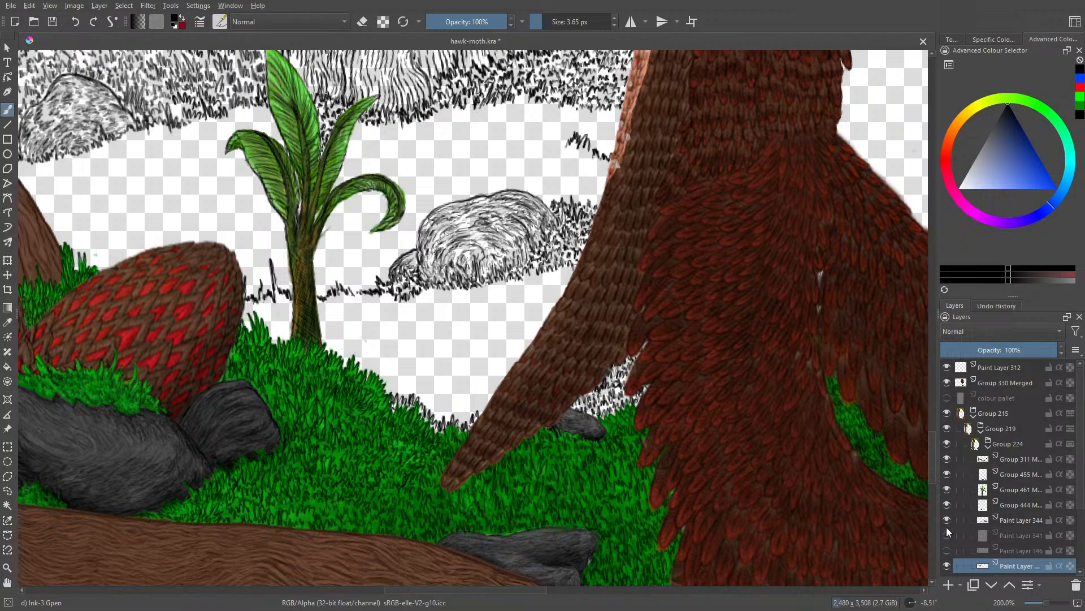
{"action": "scroll", "coordinate": [942, 543], "scroll_direction": "down", "scroll_amount": 2}
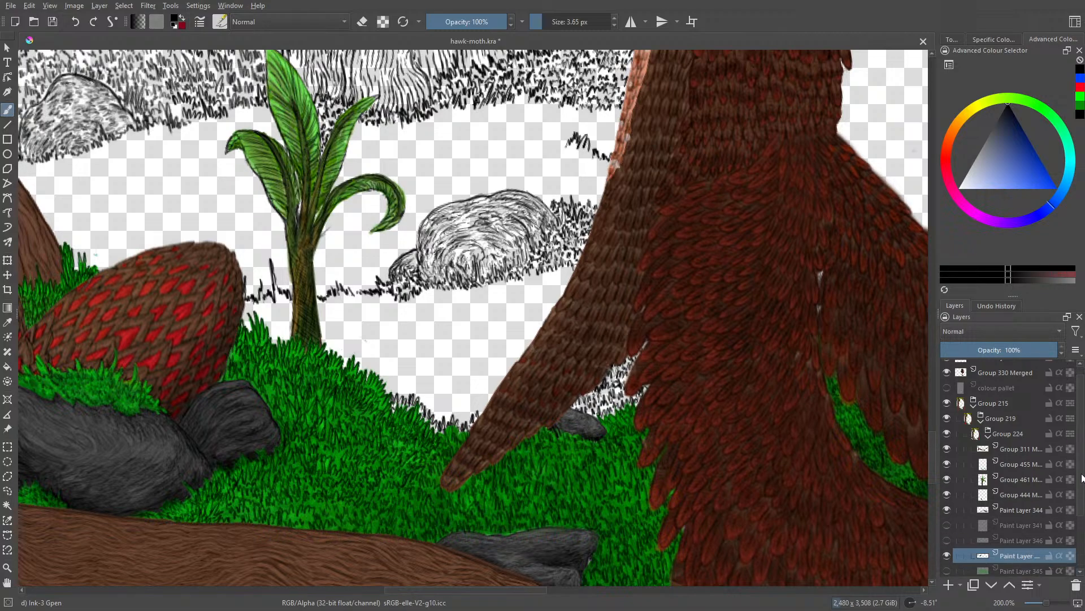
{"action": "left_click", "coordinate": [943, 553]}
{"action": "left_click", "coordinate": [944, 554]}
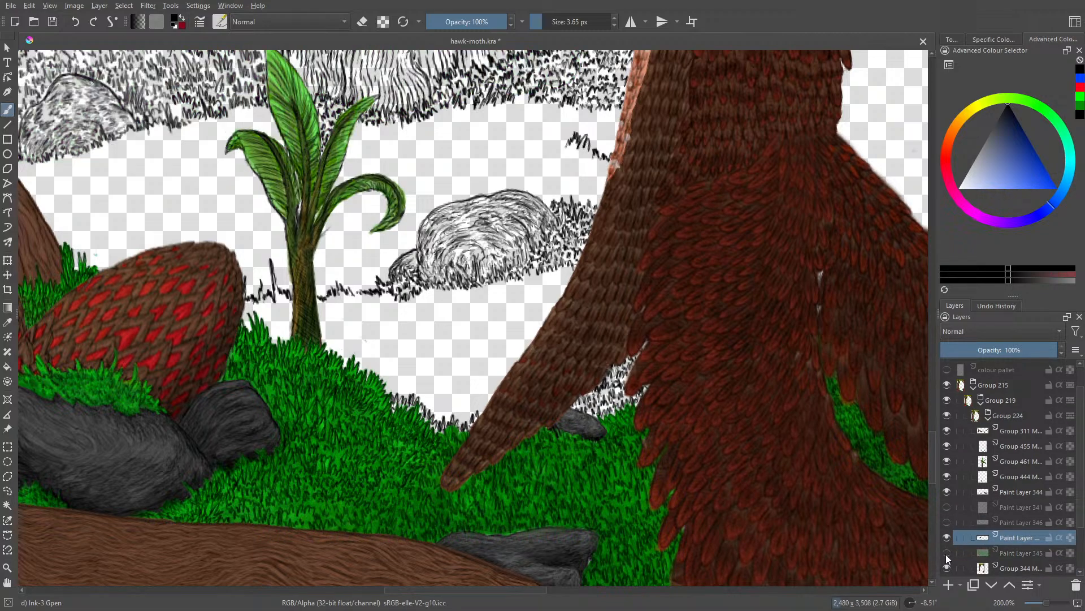
{"action": "left_click", "coordinate": [944, 554]}
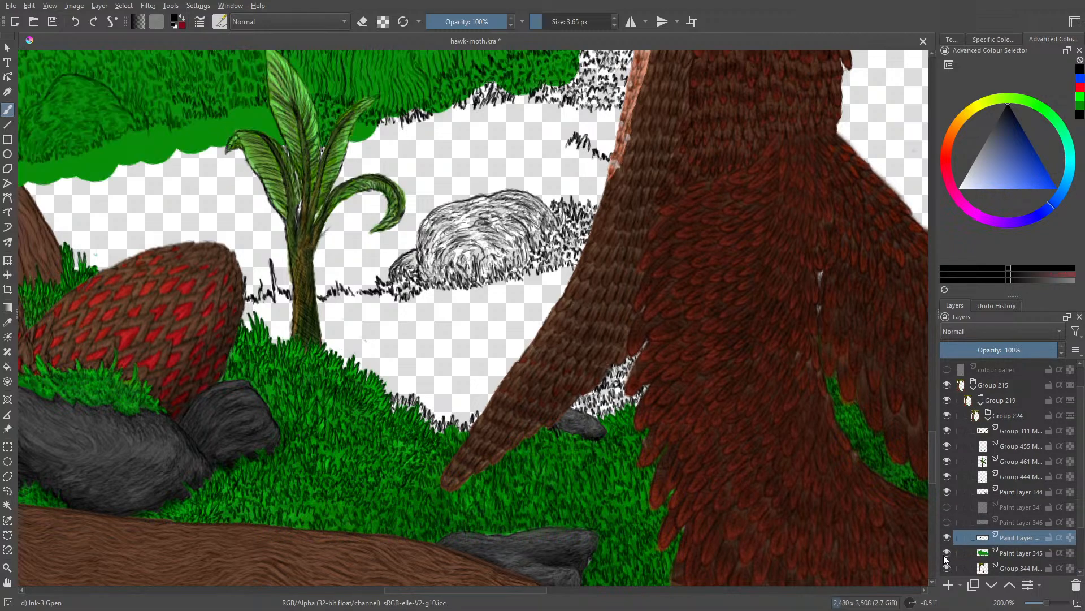
Step: Move the green backing on Paint Layer 345 down behind the unpainted ground between the egg, the plant and the tail
{"action": "left_click", "coordinate": [7, 275]}
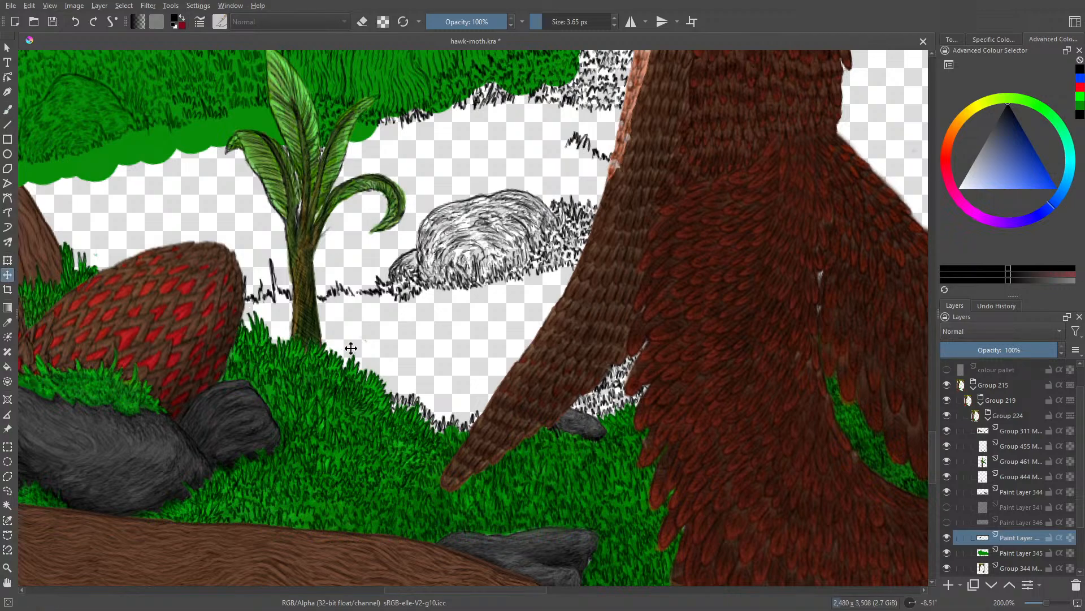
{"action": "left_click", "coordinate": [1018, 553]}
{"action": "mouse_move", "coordinate": [251, 293]}
{"action": "left_mouse_down"}
{"action": "mouse_move", "coordinate": [390, 599]}
{"action": "mouse_move", "coordinate": [455, 608]}
{"action": "left_mouse_up"}
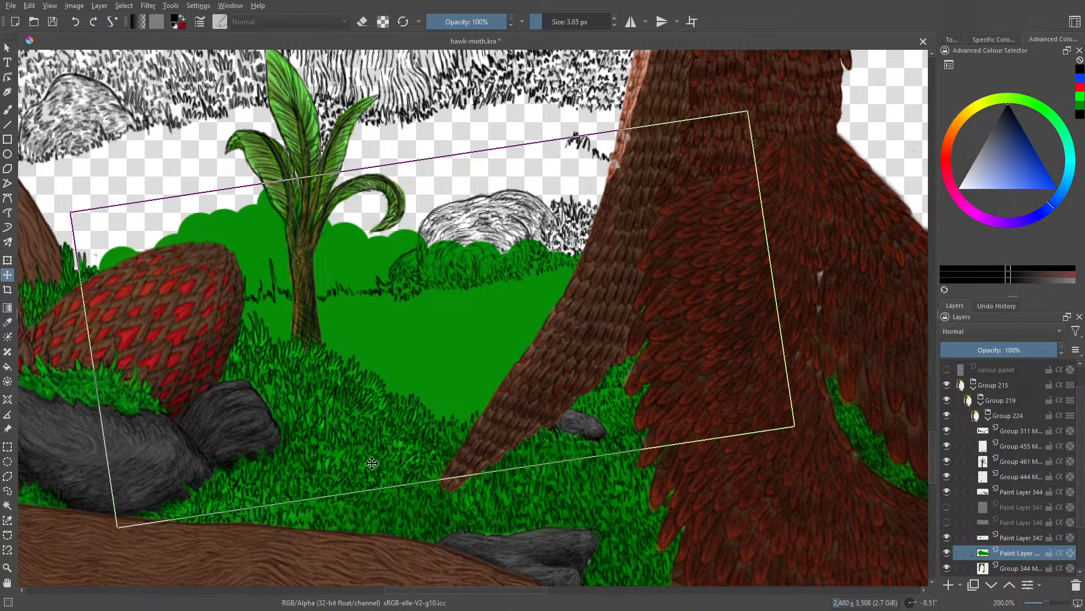
{"action": "mouse_move", "coordinate": [372, 463]}
{"action": "left_mouse_down"}
{"action": "mouse_move", "coordinate": [344, 419]}
{"action": "mouse_move", "coordinate": [372, 481]}
{"action": "left_mouse_up"}
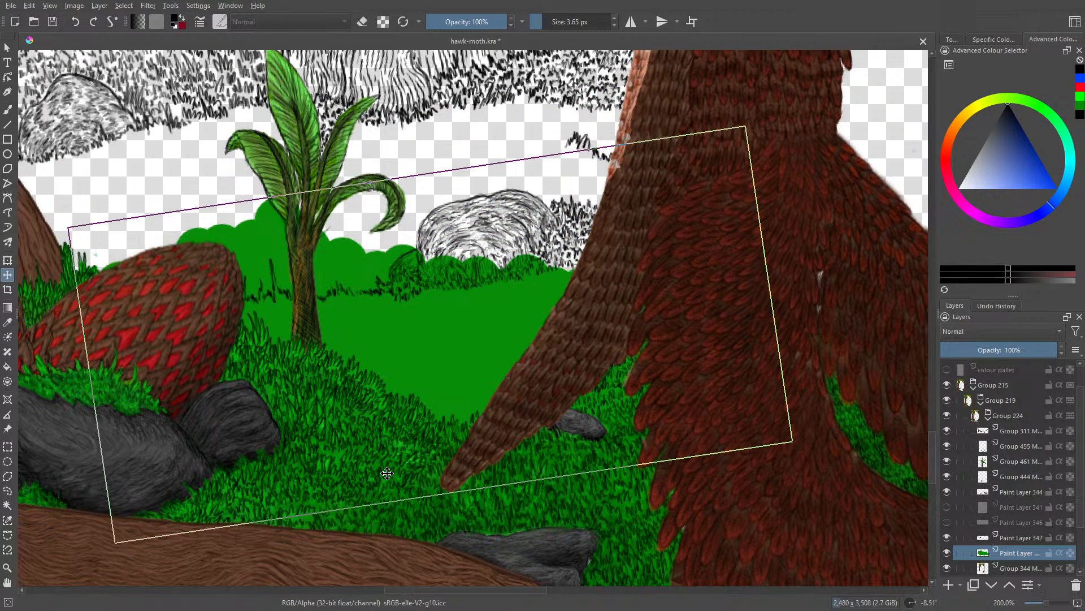
{"action": "left_click_drag", "start_coordinate": [1046, 603], "coordinate": [1042, 606]}
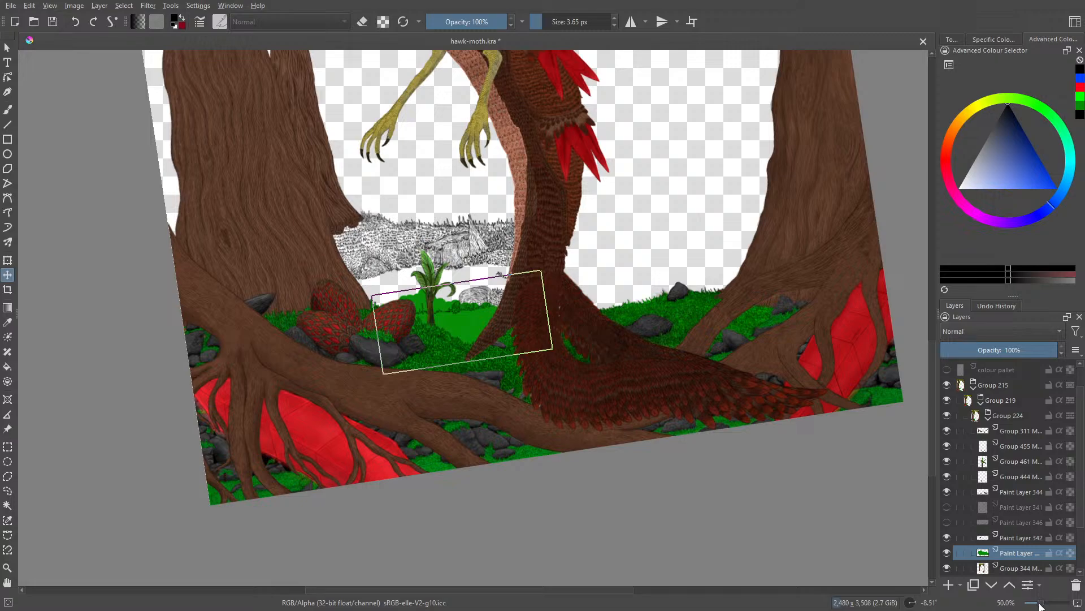
{"action": "left_click_drag", "start_coordinate": [1040, 605], "coordinate": [1047, 604]}
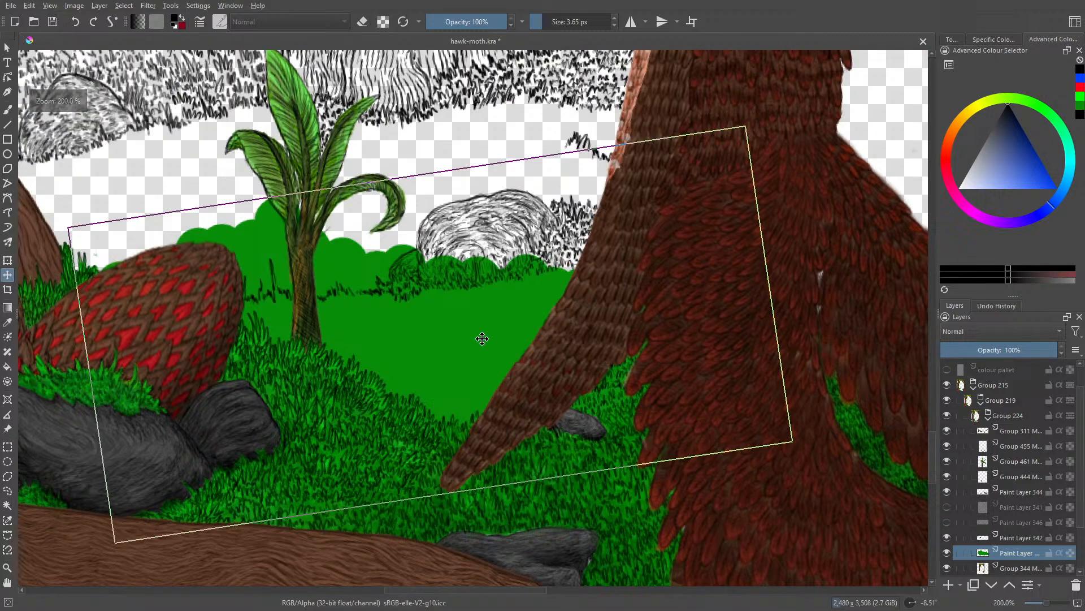
{"action": "mouse_move", "coordinate": [471, 346]}
{"action": "left_mouse_down"}
{"action": "mouse_move", "coordinate": [427, 261]}
{"action": "mouse_move", "coordinate": [423, 331]}
{"action": "mouse_move", "coordinate": [407, 287]}
{"action": "mouse_move", "coordinate": [429, 305]}
{"action": "mouse_move", "coordinate": [414, 310]}
{"action": "left_mouse_up"}
Step: Return to the brush on Paint Layer 342 and ink rows of grass above the green foreground beside the tail tip
{"action": "left_click", "coordinate": [8, 109]}
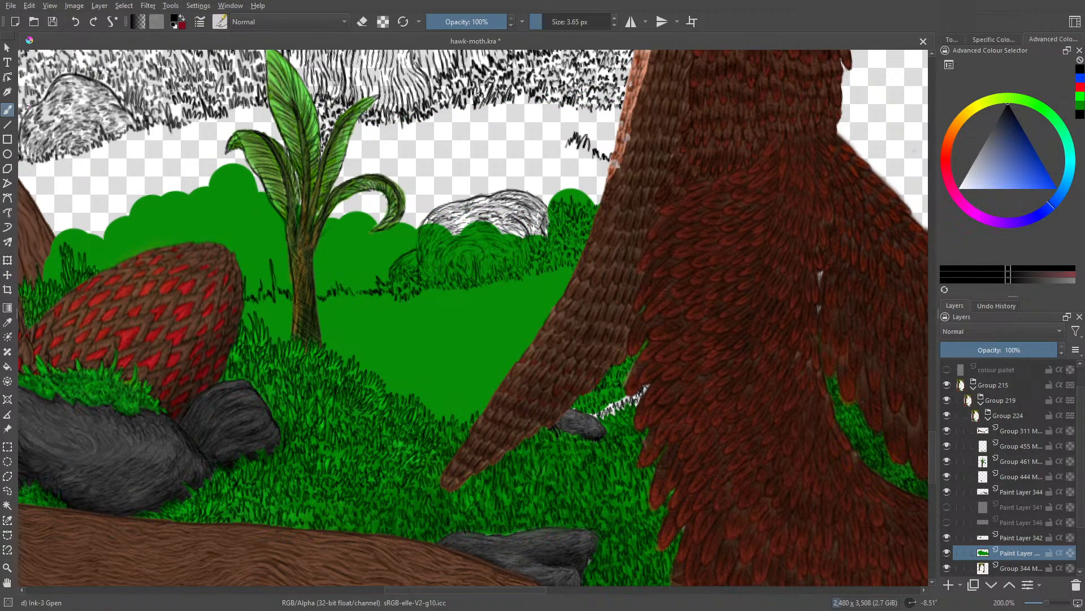
{"action": "left_click", "coordinate": [1015, 538]}
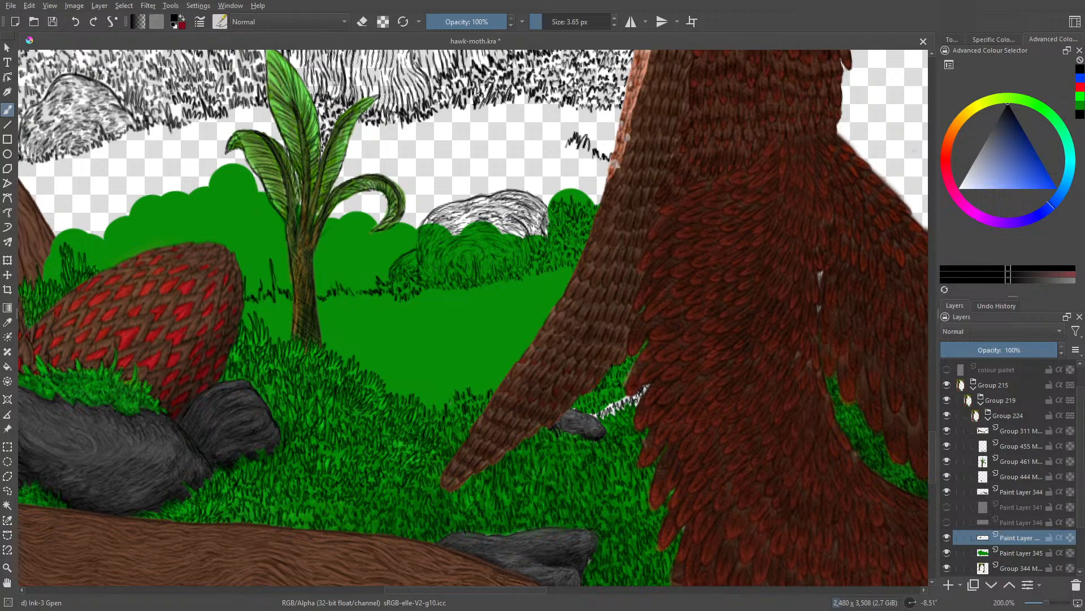
{"action": "left_click_drag", "start_coordinate": [440, 393], "coordinate": [442, 402]}
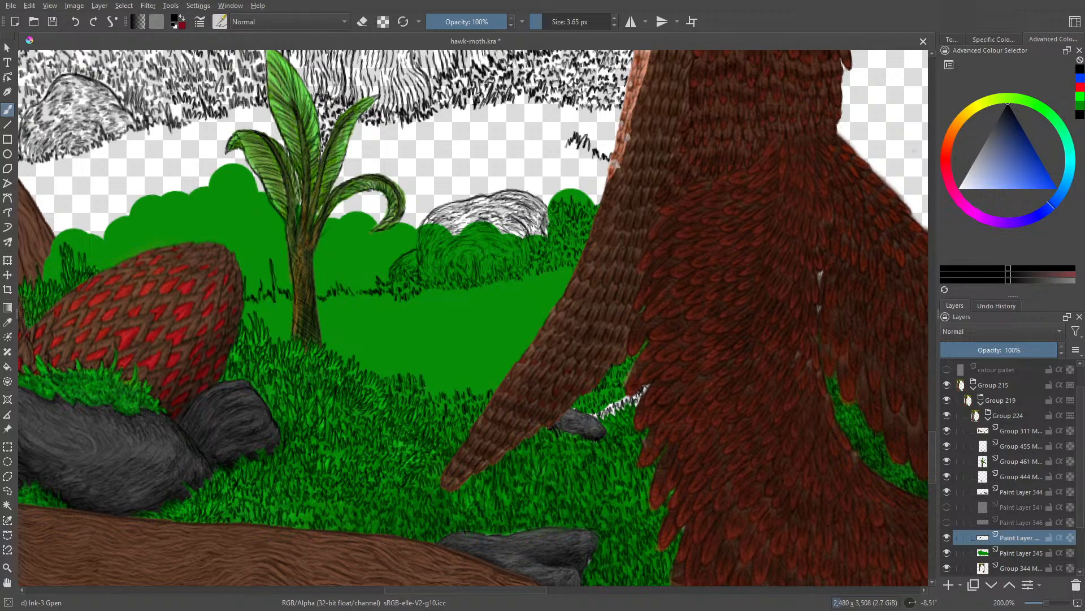
{"action": "mouse_move", "coordinate": [440, 390]}
{"action": "left_mouse_down"}
{"action": "mouse_move", "coordinate": [455, 369]}
{"action": "mouse_move", "coordinate": [455, 388]}
{"action": "mouse_move", "coordinate": [467, 376]}
{"action": "left_mouse_up"}
{"action": "left_click_drag", "start_coordinate": [467, 386], "coordinate": [479, 379]}
{"action": "left_click_drag", "start_coordinate": [478, 398], "coordinate": [489, 375]}
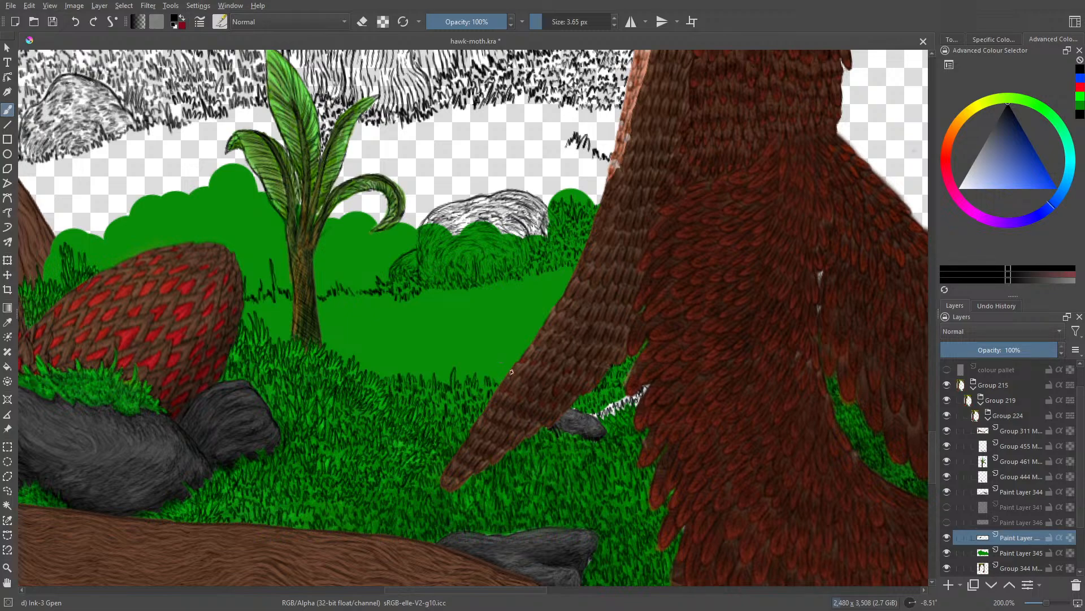
{"action": "left_click_drag", "start_coordinate": [482, 386], "coordinate": [478, 375]}
Step: Build up the ink grass from the plant's base across to the tail, raising the foreground grass edge
{"action": "left_click_drag", "start_coordinate": [357, 368], "coordinate": [369, 358]}
{"action": "left_click_drag", "start_coordinate": [372, 369], "coordinate": [383, 358]}
{"action": "left_click_drag", "start_coordinate": [386, 375], "coordinate": [391, 363]}
{"action": "mouse_move", "coordinate": [395, 378]}
{"action": "left_mouse_down"}
{"action": "mouse_move", "coordinate": [400, 354]}
{"action": "mouse_move", "coordinate": [403, 369]}
{"action": "left_mouse_up"}
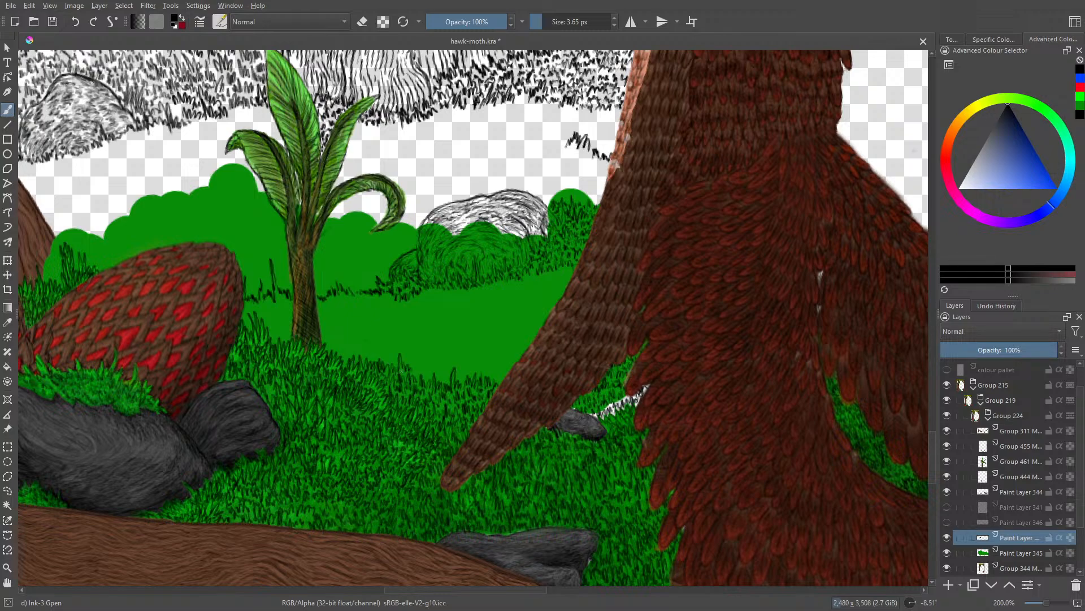
{"action": "mouse_move", "coordinate": [424, 370]}
{"action": "left_mouse_down"}
{"action": "mouse_move", "coordinate": [485, 356]}
{"action": "mouse_move", "coordinate": [468, 372]}
{"action": "mouse_move", "coordinate": [465, 355]}
{"action": "mouse_move", "coordinate": [464, 370]}
{"action": "mouse_move", "coordinate": [516, 363]}
{"action": "left_mouse_up"}
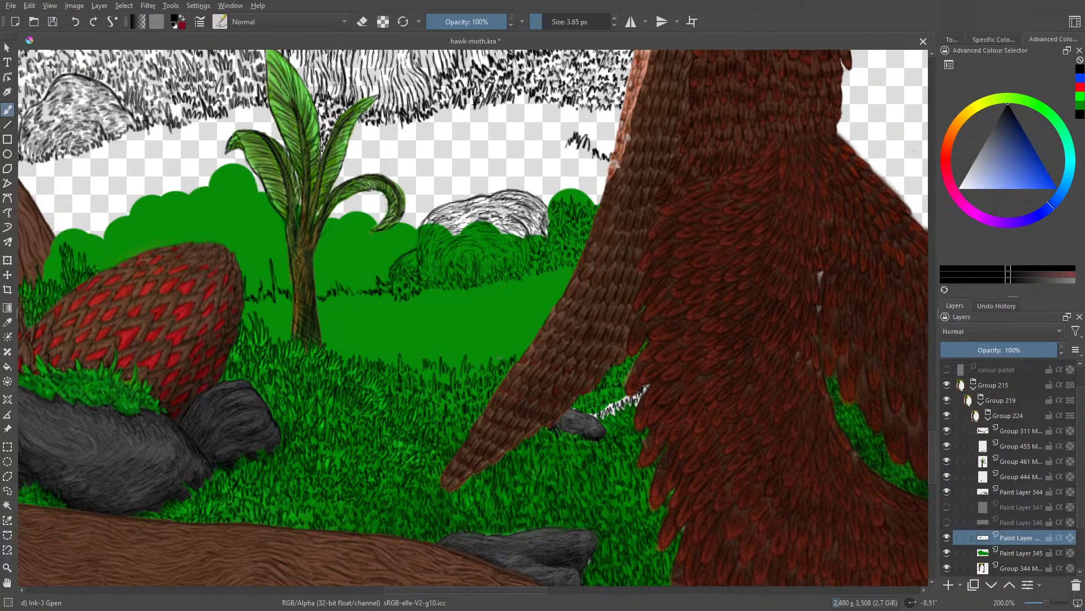
{"action": "left_click_drag", "start_coordinate": [520, 354], "coordinate": [527, 351]}
Step: Fill the area between the egg and the plant stem with ink grass and erase the tall stray blade there
{"action": "mouse_move", "coordinate": [246, 319]}
{"action": "left_mouse_down"}
{"action": "mouse_move", "coordinate": [249, 327]}
{"action": "mouse_move", "coordinate": [246, 301]}
{"action": "mouse_move", "coordinate": [284, 296]}
{"action": "mouse_move", "coordinate": [290, 316]}
{"action": "left_mouse_up"}
{"action": "left_click_drag", "start_coordinate": [283, 322], "coordinate": [277, 308]}
{"action": "left_click_drag", "start_coordinate": [276, 322], "coordinate": [264, 312]}
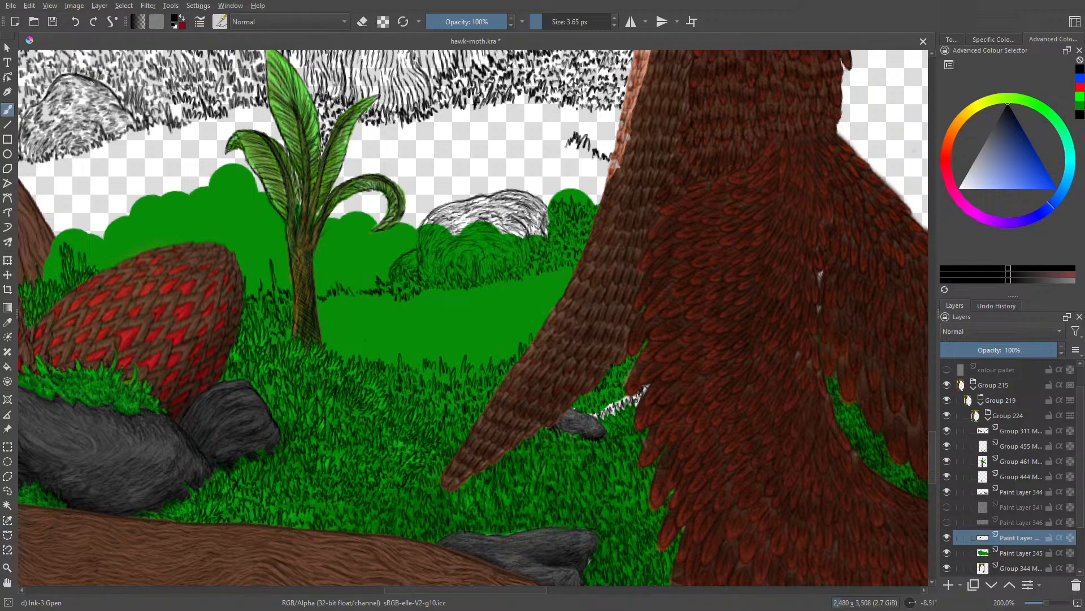
{"action": "mouse_move", "coordinate": [273, 346]}
{"action": "left_mouse_down"}
{"action": "mouse_move", "coordinate": [269, 333]}
{"action": "mouse_move", "coordinate": [286, 330]}
{"action": "left_mouse_up"}
{"action": "left_click_drag", "start_coordinate": [268, 328], "coordinate": [264, 316]}
{"action": "key", "text": "e"}
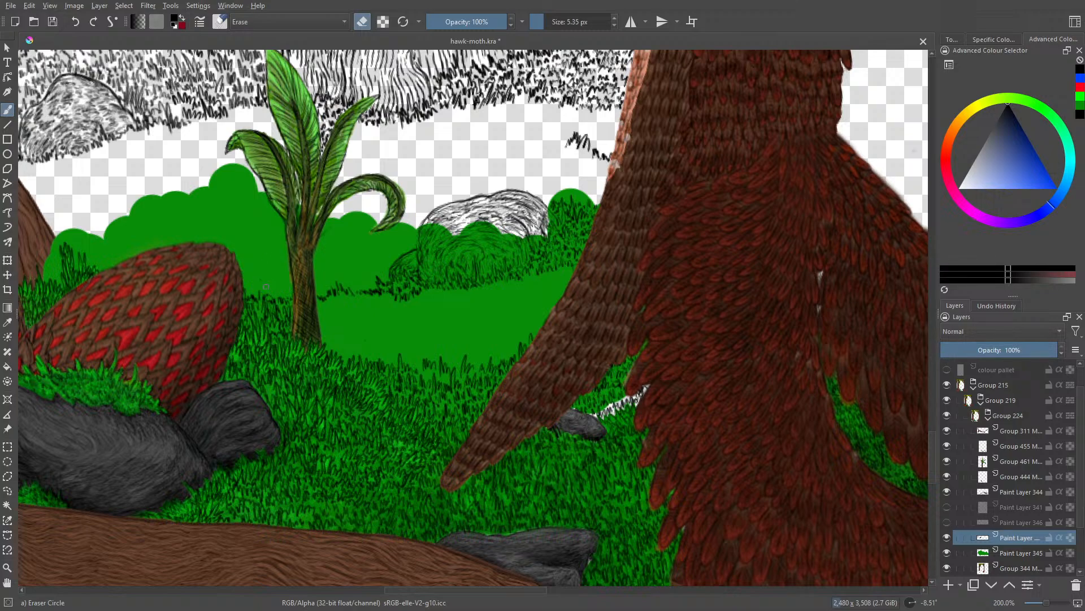
{"action": "key", "text": "e"}
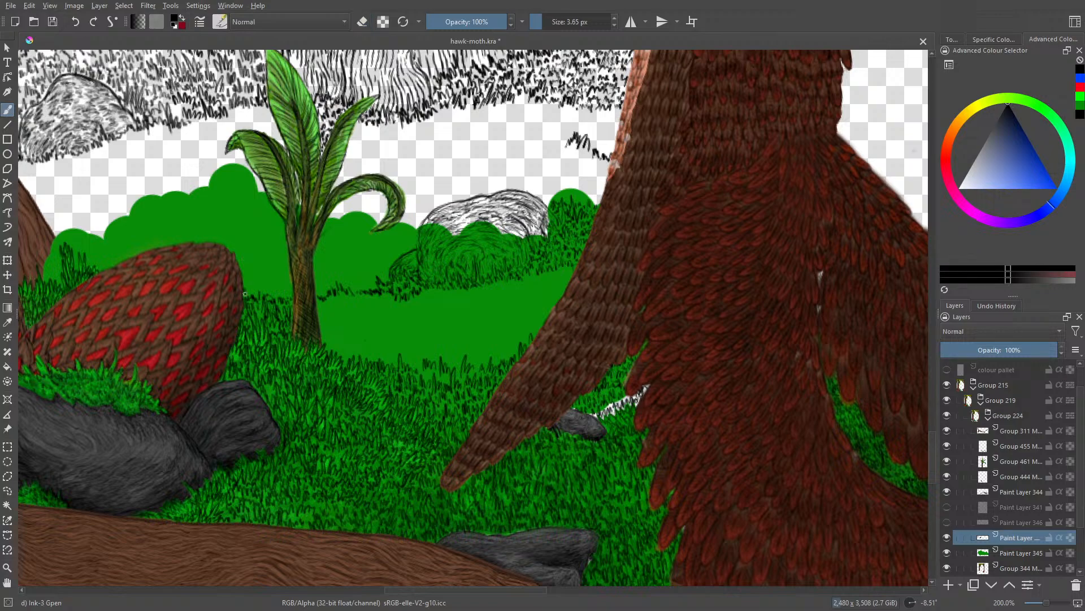
Step: Ink more grass blades between the egg and the plant and along the grass line just past the plant's stem
{"action": "left_click_drag", "start_coordinate": [245, 289], "coordinate": [273, 295]}
{"action": "left_click_drag", "start_coordinate": [284, 297], "coordinate": [316, 282]}
{"action": "mouse_move", "coordinate": [323, 303]}
{"action": "left_mouse_down"}
{"action": "mouse_move", "coordinate": [330, 279]}
{"action": "mouse_move", "coordinate": [335, 295]}
{"action": "mouse_move", "coordinate": [340, 281]}
{"action": "mouse_move", "coordinate": [363, 292]}
{"action": "mouse_move", "coordinate": [333, 301]}
{"action": "mouse_move", "coordinate": [333, 276]}
{"action": "mouse_move", "coordinate": [315, 307]}
{"action": "mouse_move", "coordinate": [322, 270]}
{"action": "mouse_move", "coordinate": [365, 286]}
{"action": "mouse_move", "coordinate": [359, 275]}
{"action": "mouse_move", "coordinate": [314, 301]}
{"action": "mouse_move", "coordinate": [316, 285]}
{"action": "mouse_move", "coordinate": [330, 301]}
{"action": "mouse_move", "coordinate": [344, 274]}
{"action": "mouse_move", "coordinate": [367, 292]}
{"action": "left_mouse_up"}
{"action": "key", "text": "slash"}
{"action": "key", "text": "slash"}
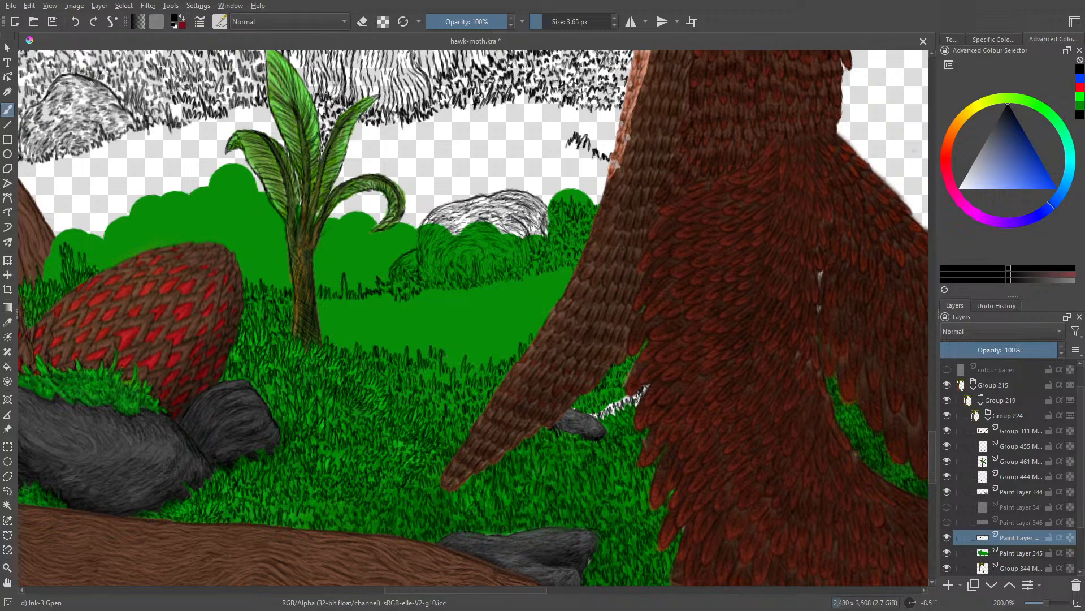
{"action": "right_click", "coordinate": [476, 367]}
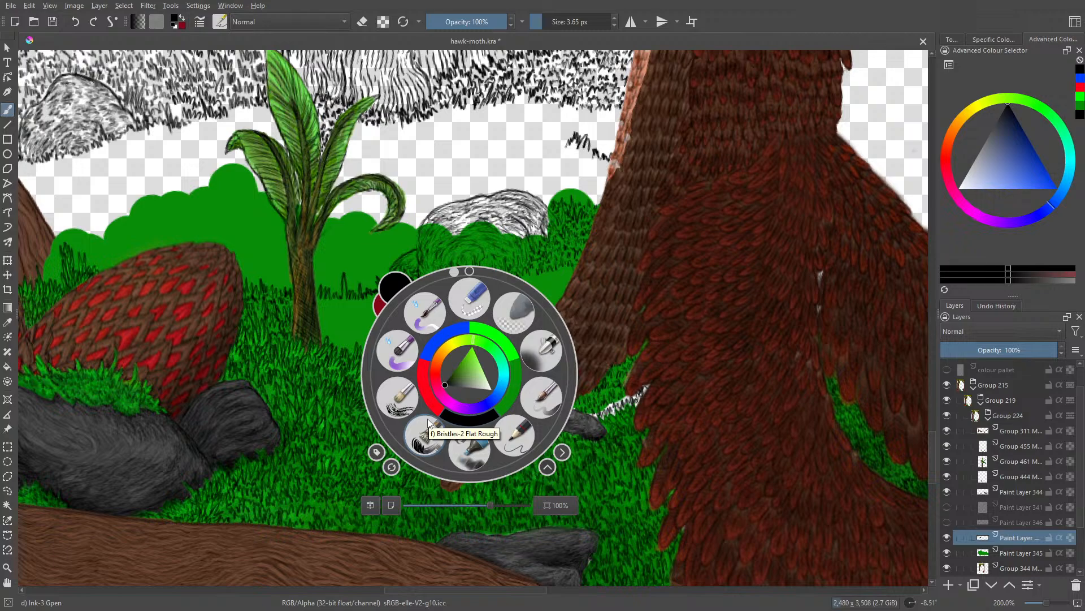
{"action": "left_click", "coordinate": [305, 247]}
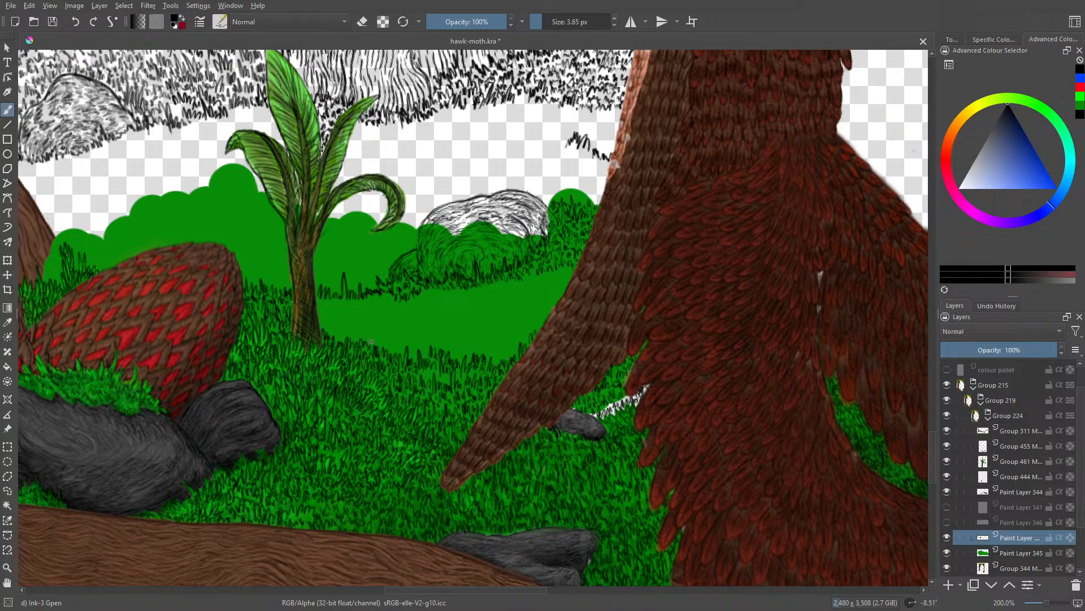
Step: Fill the bare green beside the plant's base with ink grass, joining the distant grass line to the foreground grass
{"action": "left_click_drag", "start_coordinate": [393, 350], "coordinate": [397, 351]}
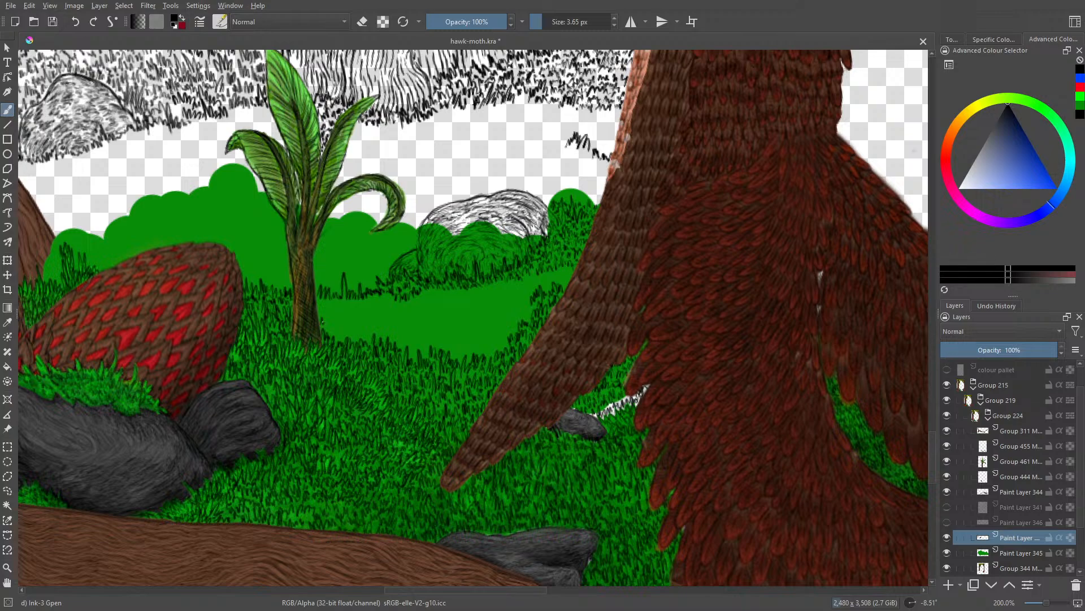
{"action": "mouse_move", "coordinate": [335, 335]}
{"action": "left_mouse_down"}
{"action": "mouse_move", "coordinate": [337, 323]}
{"action": "mouse_move", "coordinate": [367, 335]}
{"action": "mouse_move", "coordinate": [378, 320]}
{"action": "mouse_move", "coordinate": [397, 328]}
{"action": "left_mouse_up"}
{"action": "mouse_move", "coordinate": [400, 339]}
{"action": "left_mouse_down"}
{"action": "mouse_move", "coordinate": [402, 330]}
{"action": "mouse_move", "coordinate": [428, 353]}
{"action": "left_mouse_up"}
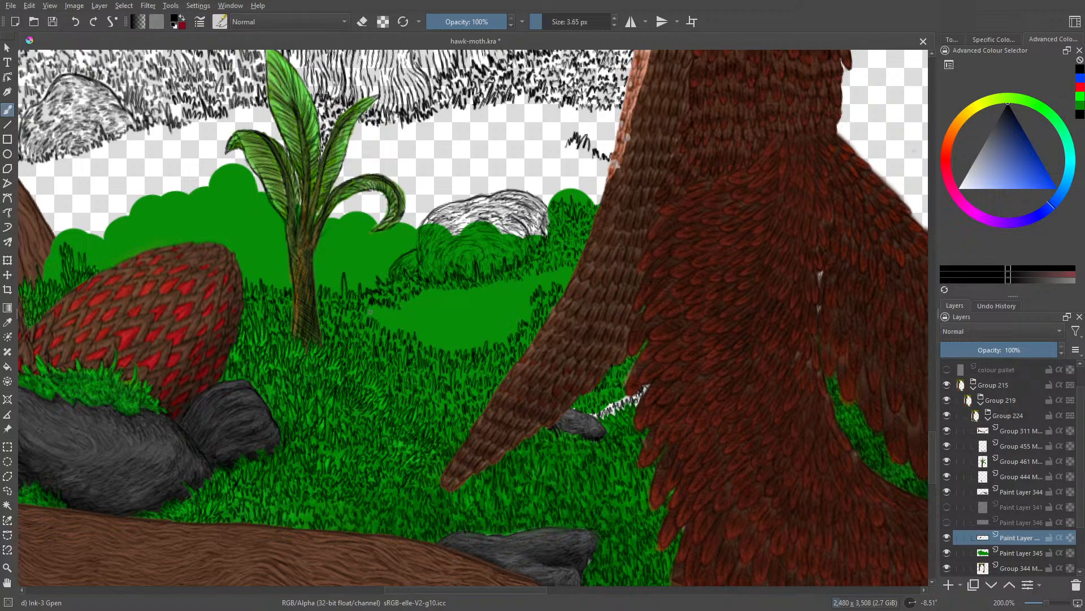
Step: Ink grass around the rim of the remaining bare green patch, from the plant side round to the tail
{"action": "mouse_move", "coordinate": [376, 309]}
{"action": "left_mouse_down"}
{"action": "mouse_move", "coordinate": [396, 318]}
{"action": "mouse_move", "coordinate": [383, 324]}
{"action": "left_mouse_up"}
{"action": "left_click_drag", "start_coordinate": [385, 317], "coordinate": [389, 324]}
{"action": "left_click_drag", "start_coordinate": [404, 315], "coordinate": [408, 328]}
{"action": "left_click_drag", "start_coordinate": [409, 323], "coordinate": [420, 342]}
{"action": "left_click_drag", "start_coordinate": [423, 334], "coordinate": [430, 343]}
{"action": "left_click_drag", "start_coordinate": [430, 332], "coordinate": [436, 349]}
{"action": "left_click_drag", "start_coordinate": [437, 345], "coordinate": [442, 349]}
{"action": "left_click_drag", "start_coordinate": [444, 337], "coordinate": [452, 351]}
{"action": "mouse_move", "coordinate": [453, 340]}
{"action": "left_mouse_down"}
{"action": "mouse_move", "coordinate": [455, 352]}
{"action": "mouse_move", "coordinate": [508, 331]}
{"action": "left_mouse_up"}
{"action": "mouse_move", "coordinate": [510, 320]}
{"action": "left_mouse_down"}
{"action": "mouse_move", "coordinate": [514, 332]}
{"action": "mouse_move", "coordinate": [504, 332]}
{"action": "mouse_move", "coordinate": [529, 318]}
{"action": "mouse_move", "coordinate": [529, 293]}
{"action": "mouse_move", "coordinate": [574, 277]}
{"action": "left_mouse_up"}
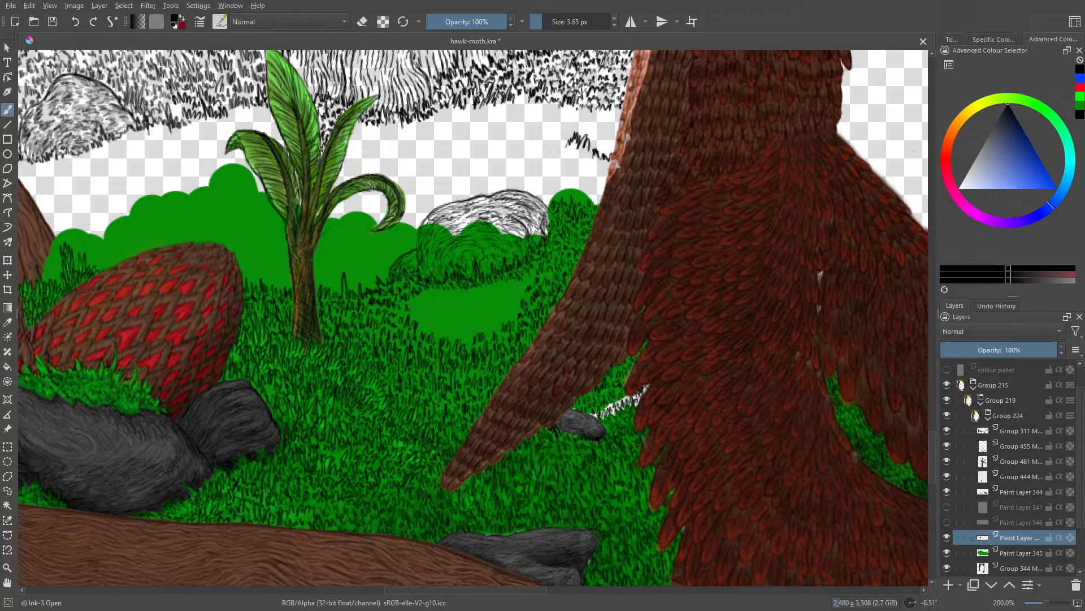
Step: Fill the last bare green patch below the sketched rock with dense ink grass
{"action": "mouse_move", "coordinate": [413, 304]}
{"action": "left_mouse_down"}
{"action": "mouse_move", "coordinate": [424, 329]}
{"action": "mouse_move", "coordinate": [439, 330]}
{"action": "left_mouse_up"}
{"action": "left_click_drag", "start_coordinate": [441, 318], "coordinate": [447, 330]}
{"action": "mouse_move", "coordinate": [448, 325]}
{"action": "left_mouse_down"}
{"action": "mouse_move", "coordinate": [477, 333]}
{"action": "mouse_move", "coordinate": [487, 281]}
{"action": "mouse_move", "coordinate": [485, 332]}
{"action": "left_mouse_up"}
{"action": "mouse_move", "coordinate": [489, 326]}
{"action": "left_mouse_down"}
{"action": "mouse_move", "coordinate": [491, 335]}
{"action": "mouse_move", "coordinate": [517, 306]}
{"action": "left_mouse_up"}
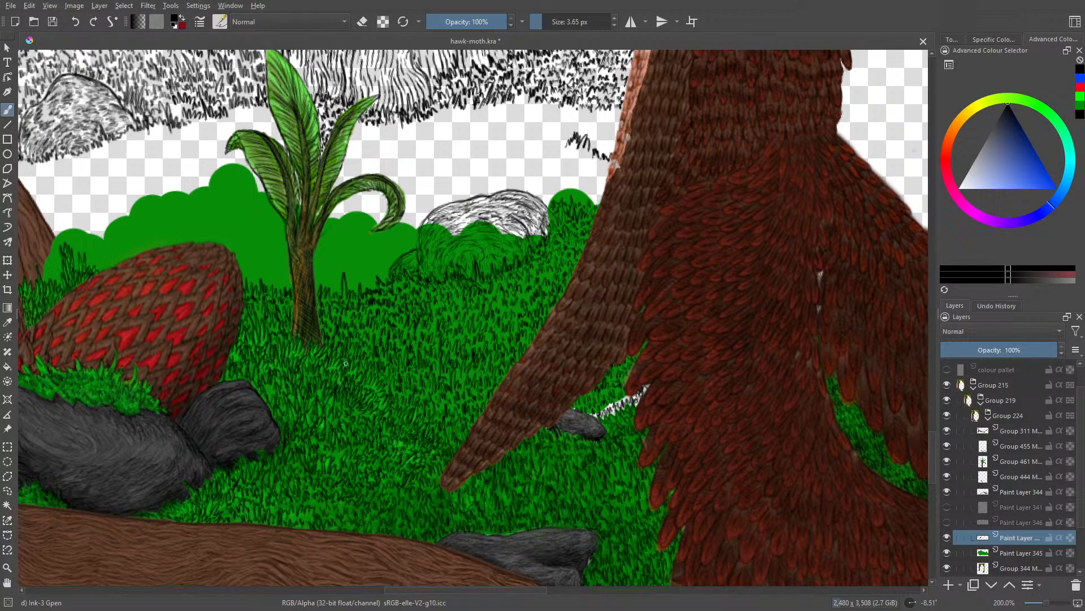
Step: Examine the inked grass between the plant and the tail both close up and against the whole scene
{"action": "left_click_drag", "start_coordinate": [1046, 603], "coordinate": [1043, 603]}
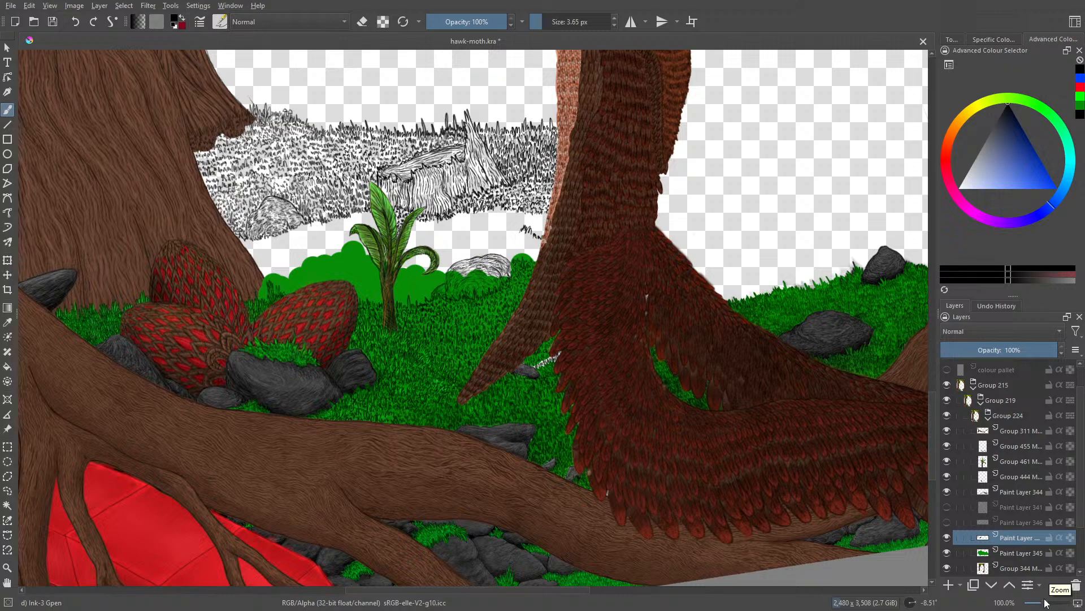
{"action": "left_click_drag", "start_coordinate": [1049, 604], "coordinate": [1060, 594]}
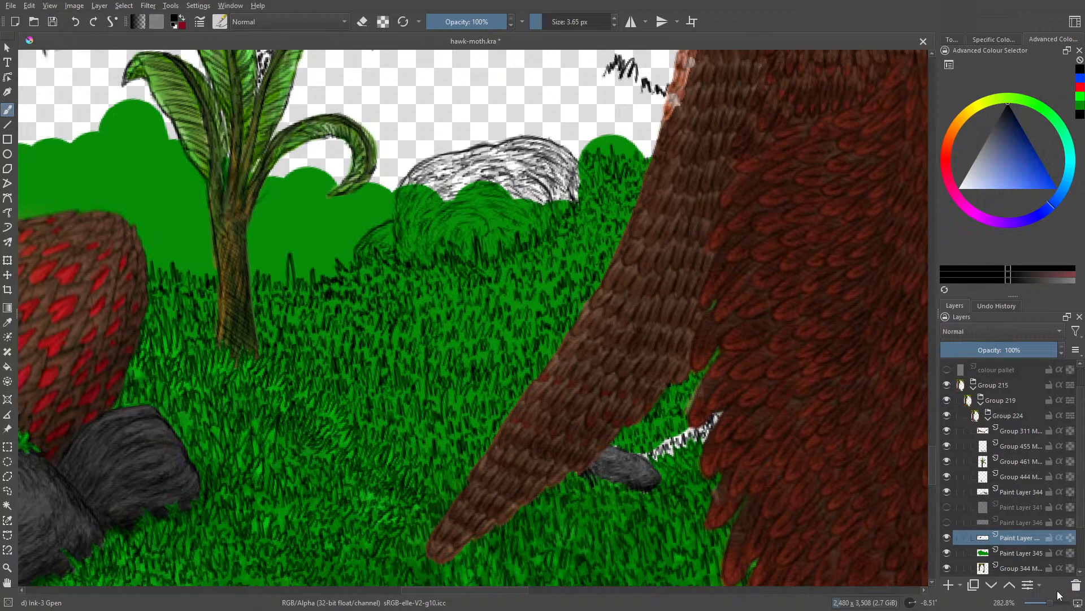
{"action": "key", "text": "e"}
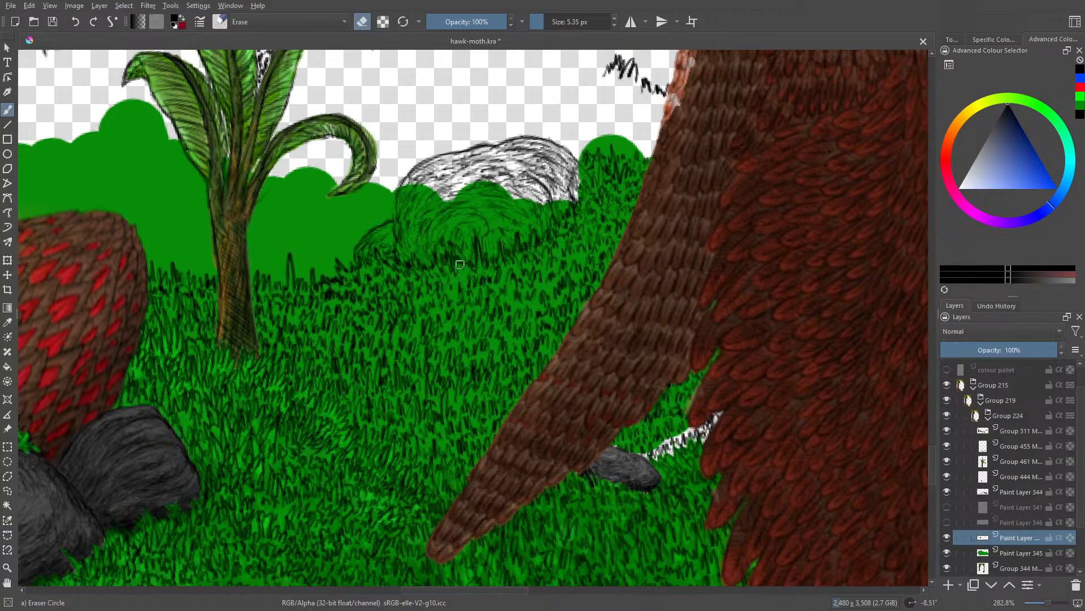
{"action": "key", "text": "e"}
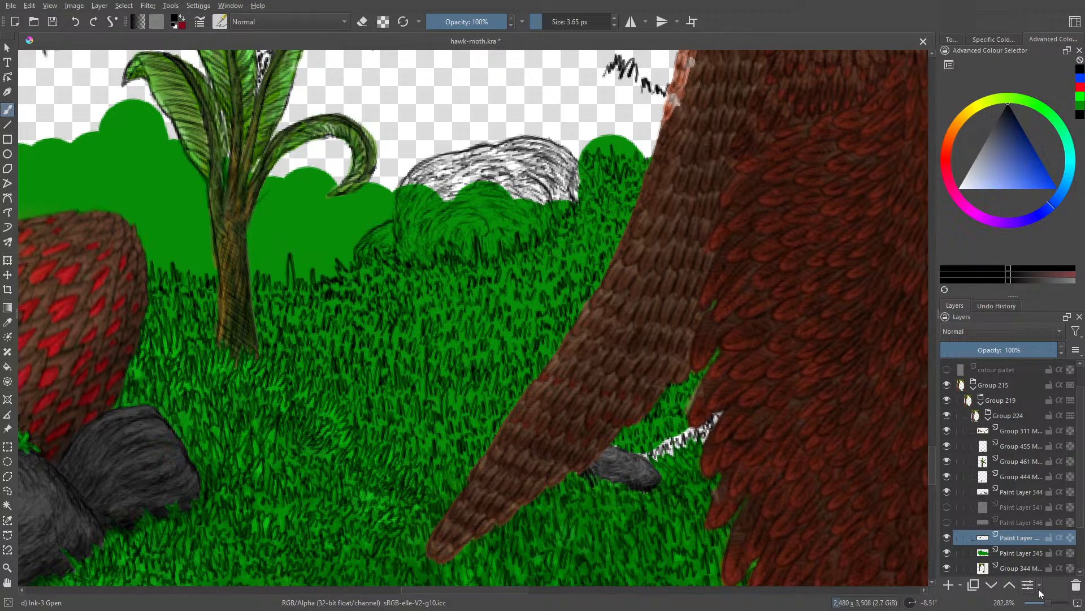
{"action": "left_click_drag", "start_coordinate": [1049, 603], "coordinate": [1043, 604]}
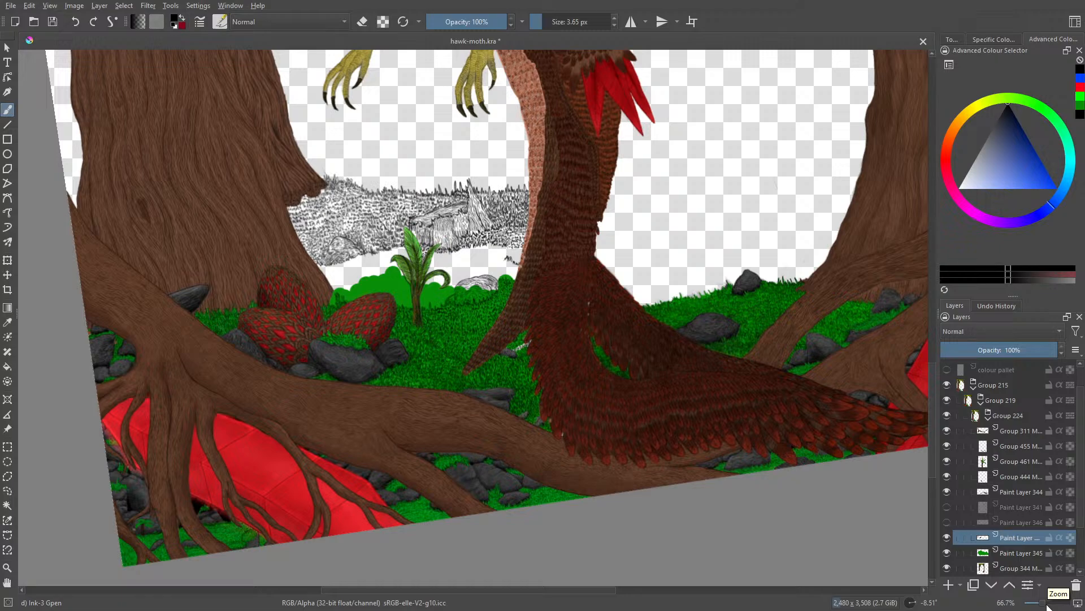
{"action": "left_click_drag", "start_coordinate": [1048, 606], "coordinate": [1055, 601]}
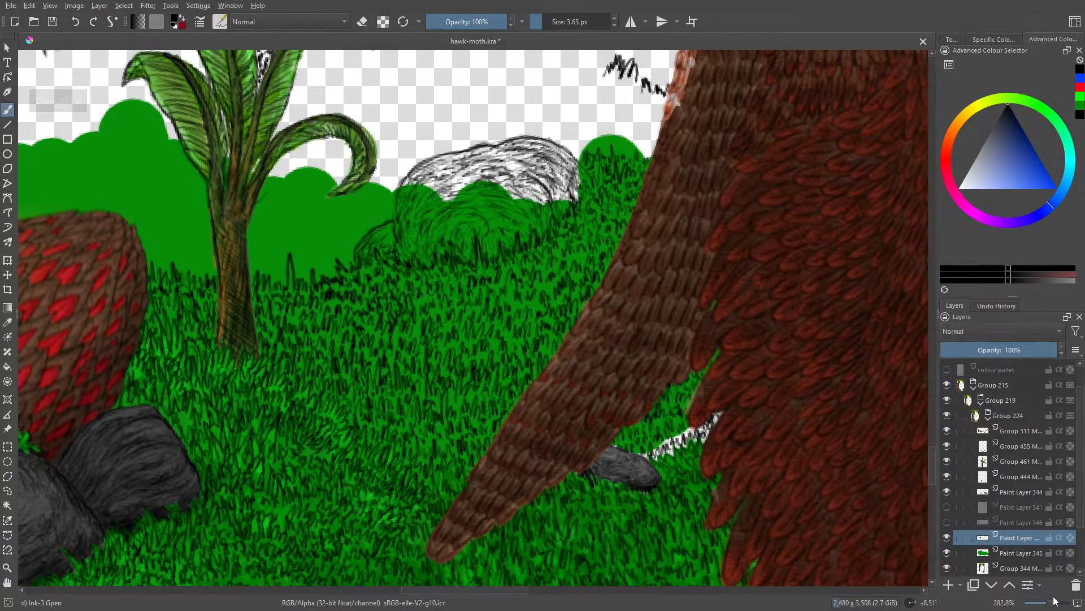
{"action": "key", "text": "e"}
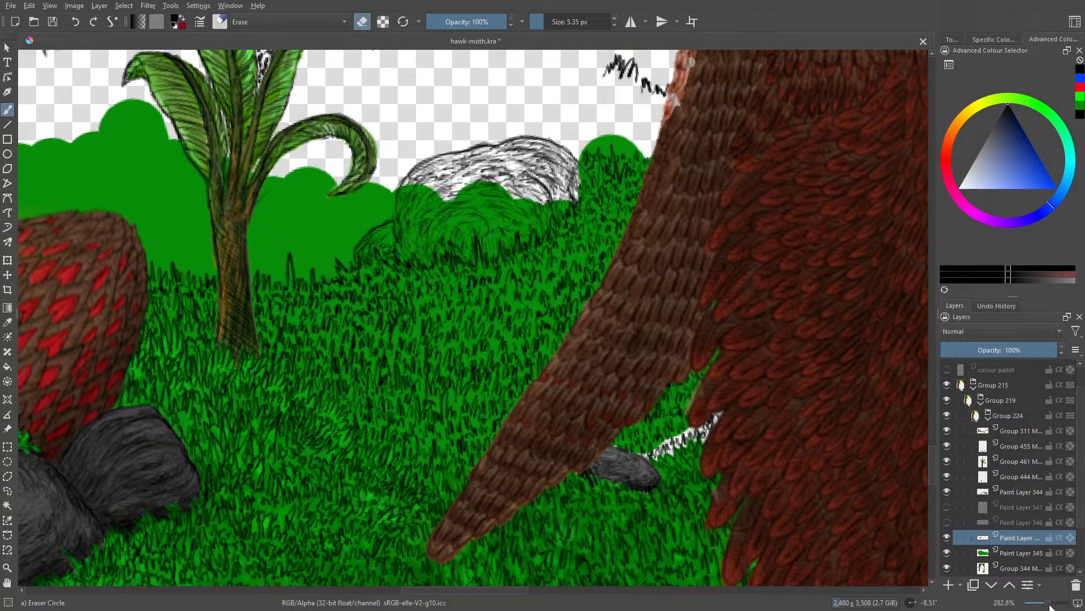
{"action": "left_click_drag", "start_coordinate": [1047, 603], "coordinate": [1044, 604]}
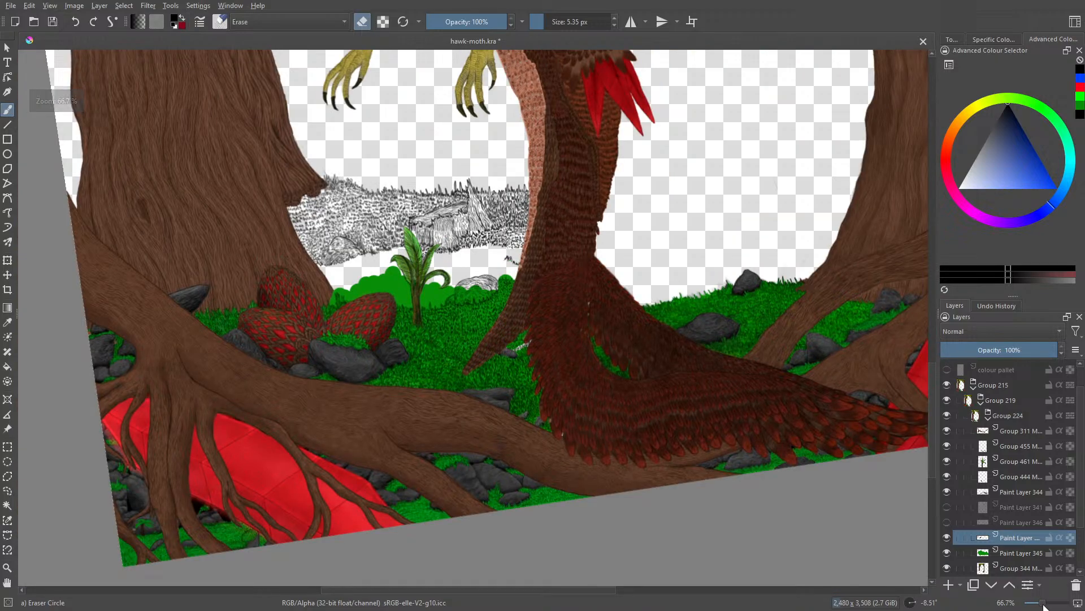
Step: Move the green backing on Paint Layer 345 out from behind the grass and onto the large tree trunk near the eggs
{"action": "left_click", "coordinate": [1012, 553]}
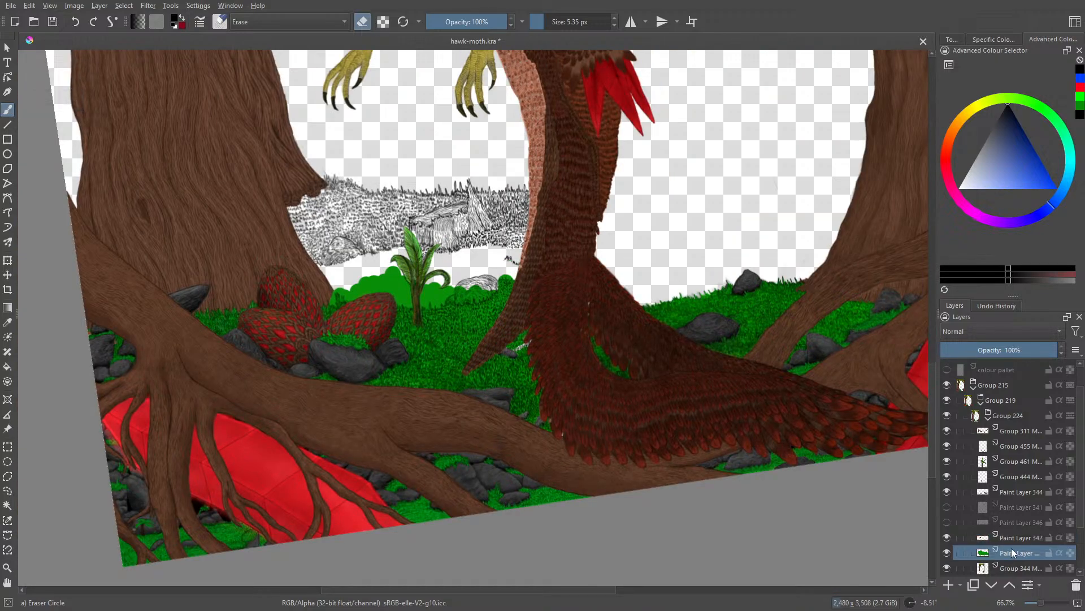
{"action": "left_click", "coordinate": [7, 275]}
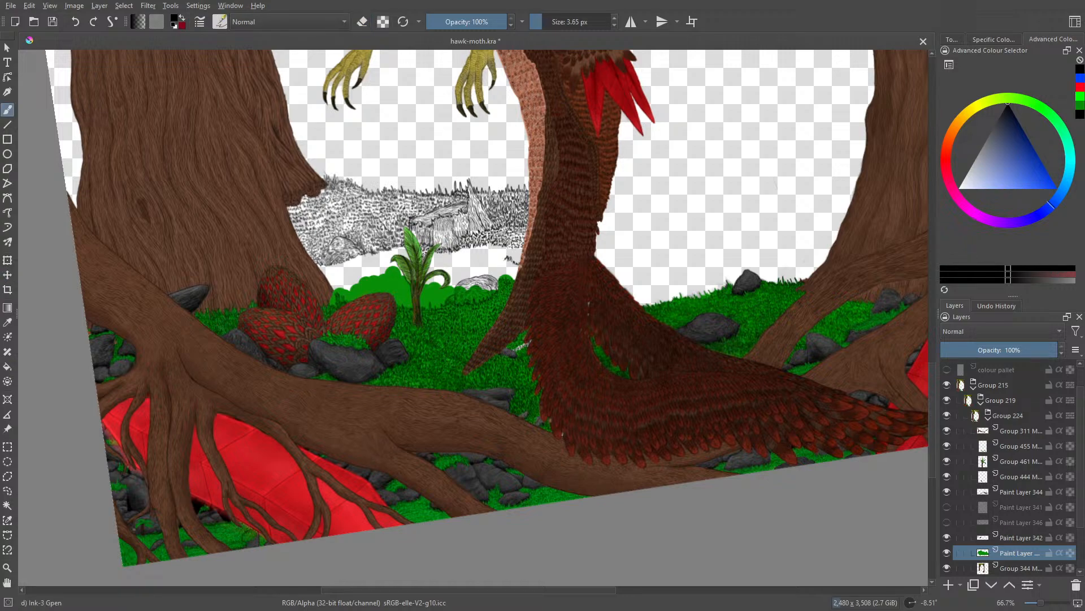
{"action": "left_click", "coordinate": [8, 274]}
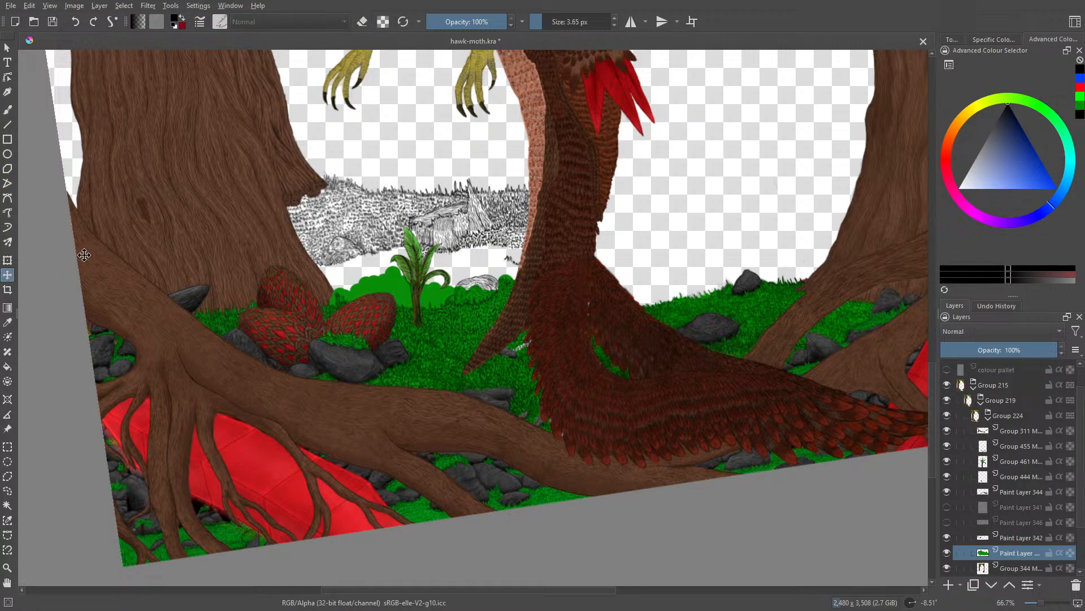
{"action": "mouse_move", "coordinate": [375, 280]}
{"action": "left_mouse_down"}
{"action": "mouse_move", "coordinate": [434, 268]}
{"action": "mouse_move", "coordinate": [450, 193]}
{"action": "mouse_move", "coordinate": [390, 175]}
{"action": "mouse_move", "coordinate": [290, 171]}
{"action": "mouse_move", "coordinate": [337, 237]}
{"action": "mouse_move", "coordinate": [317, 179]}
{"action": "mouse_move", "coordinate": [320, 240]}
{"action": "mouse_move", "coordinate": [395, 240]}
{"action": "mouse_move", "coordinate": [398, 269]}
{"action": "mouse_move", "coordinate": [399, 328]}
{"action": "mouse_move", "coordinate": [381, 371]}
{"action": "mouse_move", "coordinate": [317, 426]}
{"action": "mouse_move", "coordinate": [315, 521]}
{"action": "mouse_move", "coordinate": [392, 429]}
{"action": "mouse_move", "coordinate": [304, 226]}
{"action": "mouse_move", "coordinate": [379, 257]}
{"action": "mouse_move", "coordinate": [396, 346]}
{"action": "mouse_move", "coordinate": [422, 344]}
{"action": "left_mouse_up"}
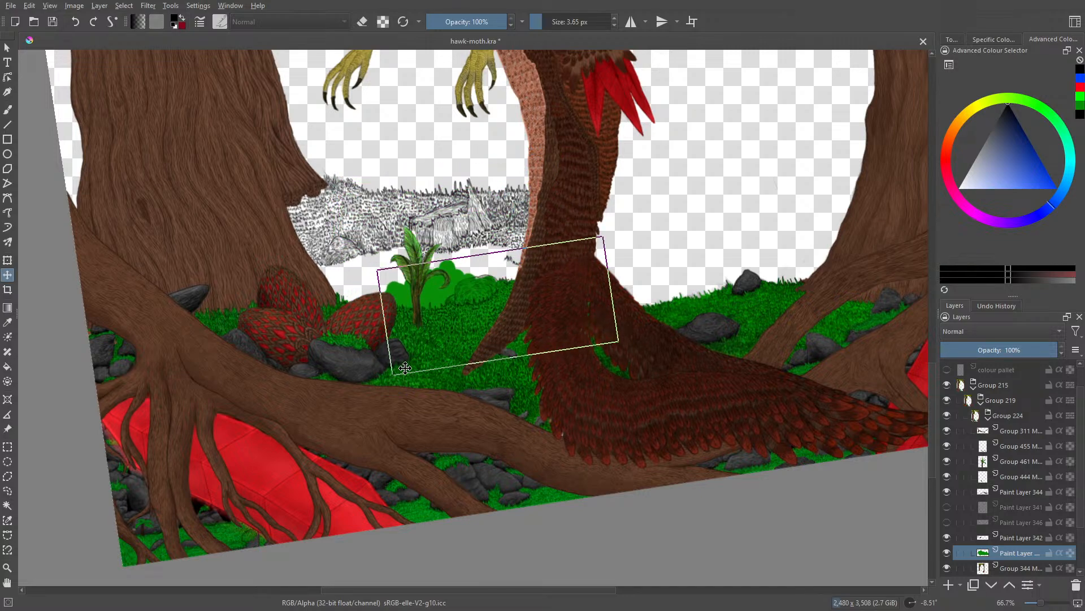
{"action": "left_click", "coordinate": [1038, 606]}
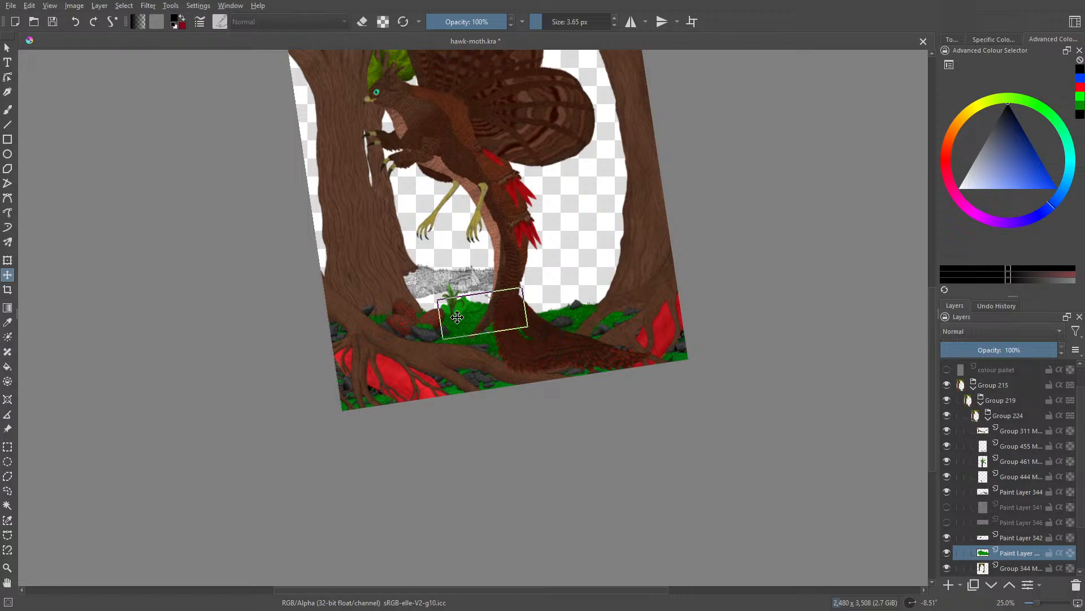
{"action": "left_click_drag", "start_coordinate": [461, 321], "coordinate": [355, 275]}
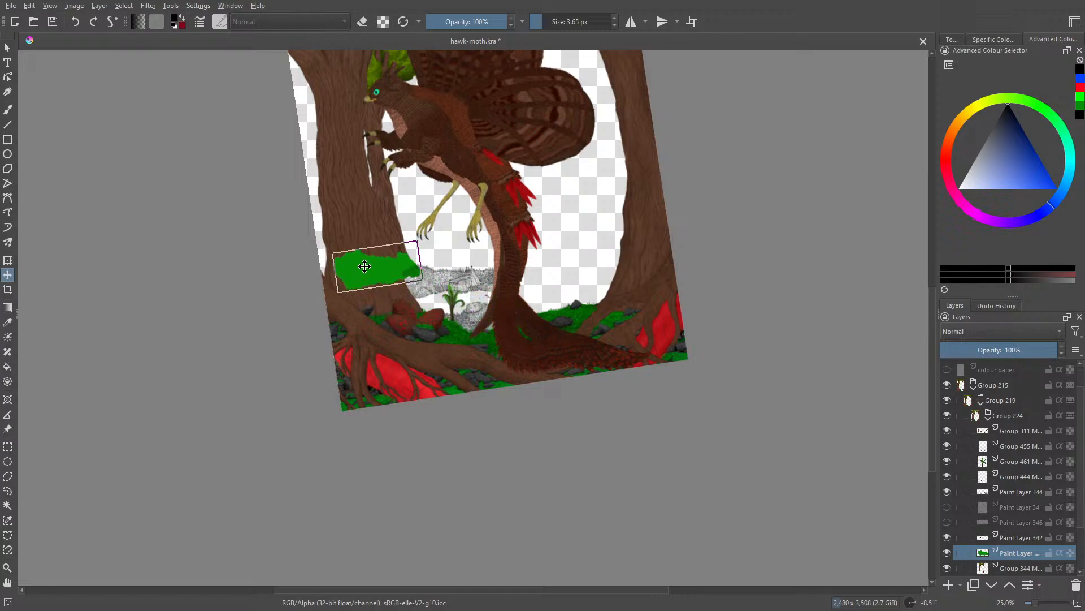
Step: Reset the canvas rotation to 0° and move the green backing behind the distant line art between the trunk and the tail
{"action": "left_click", "coordinate": [8, 109]}
{"action": "right_click", "coordinate": [356, 291]}
{"action": "left_click", "coordinate": [356, 193]}
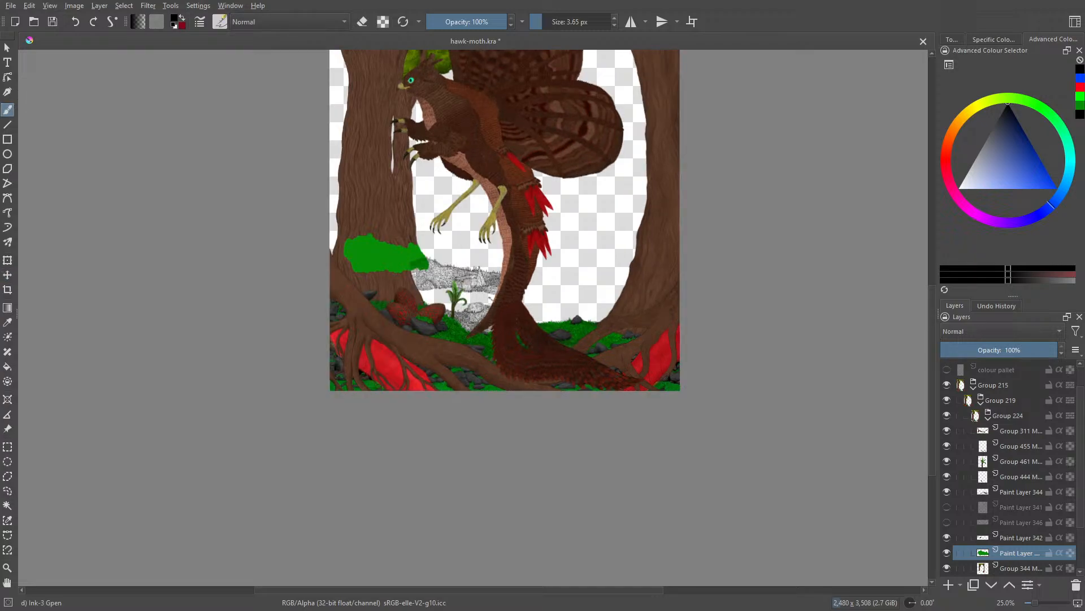
{"action": "mouse_move", "coordinate": [931, 397]}
{"action": "left_mouse_down"}
{"action": "mouse_move", "coordinate": [936, 350]}
{"action": "mouse_move", "coordinate": [948, 342]}
{"action": "left_mouse_up"}
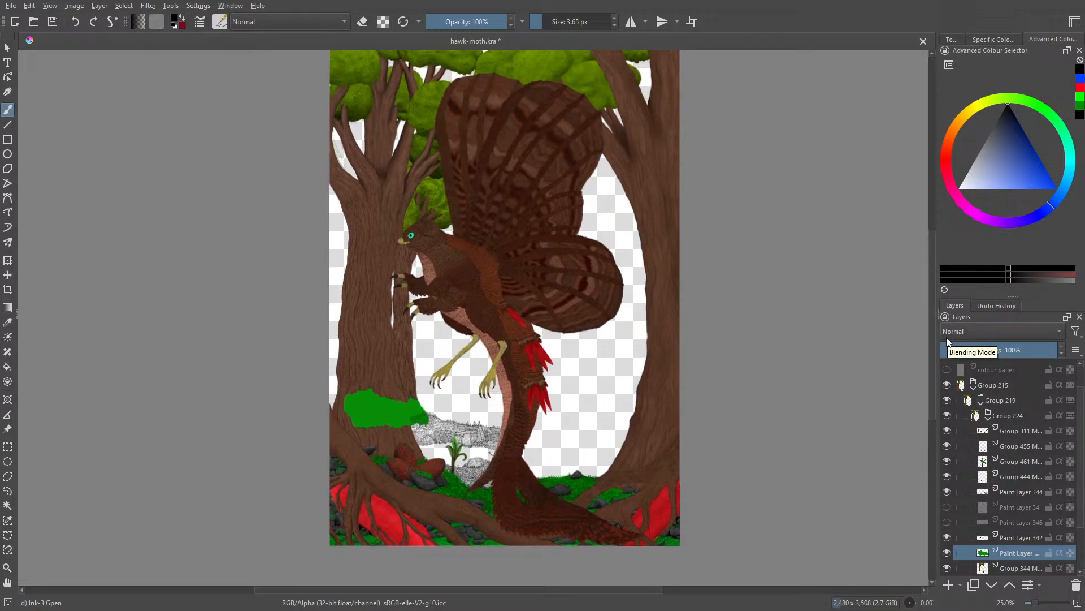
{"action": "left_click", "coordinate": [8, 274]}
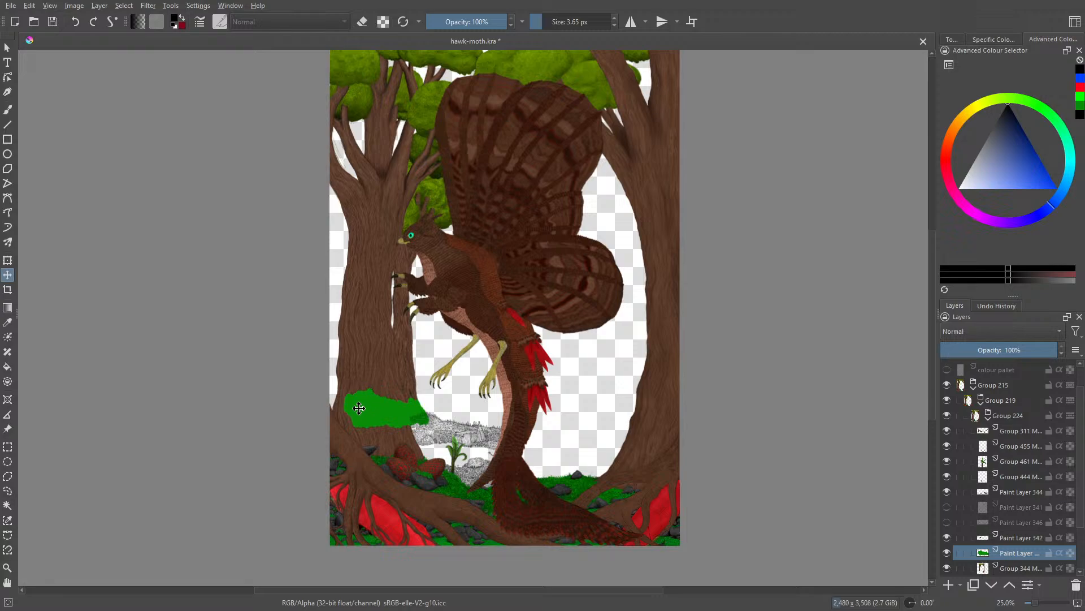
{"action": "left_click_drag", "start_coordinate": [359, 408], "coordinate": [462, 468]}
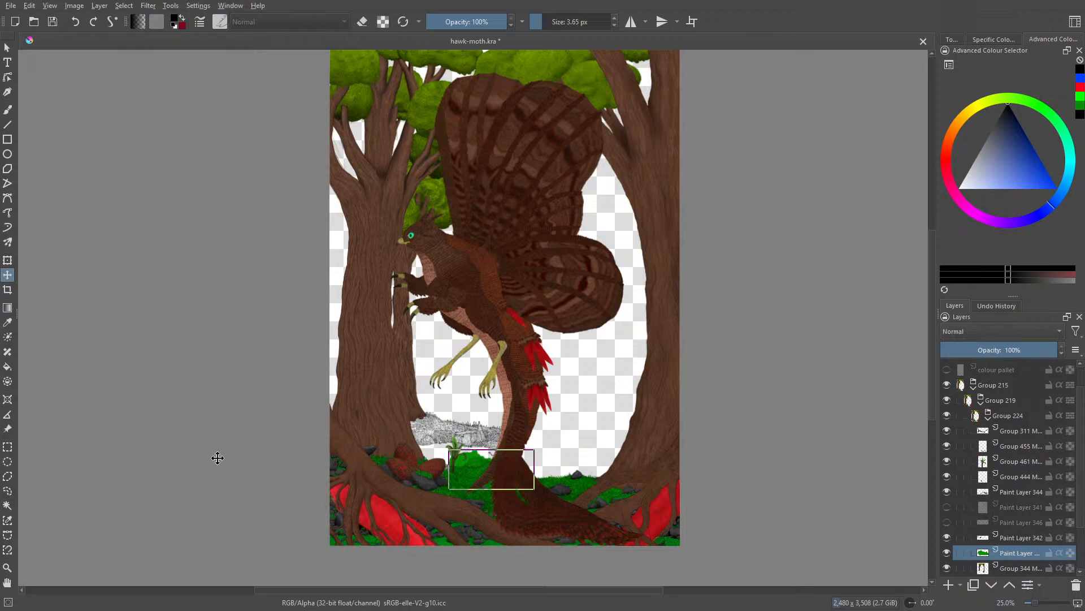
{"action": "left_click_drag", "start_coordinate": [452, 465], "coordinate": [414, 438]}
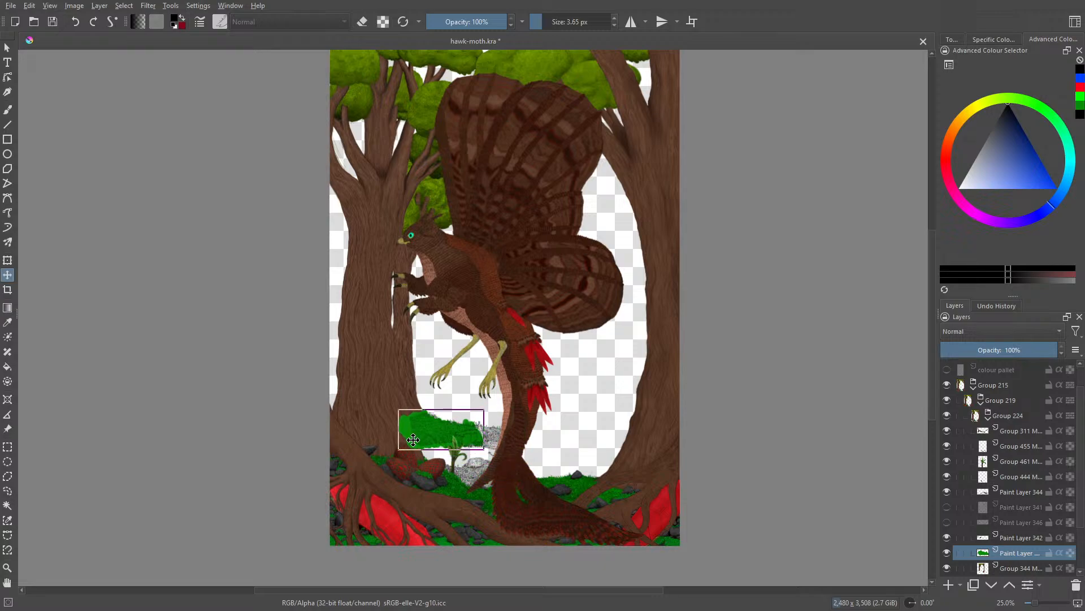
Step: Hide the green backing on Paint Layer 345, show the sketch on Paint Layer 341 and save the file
{"action": "left_click", "coordinate": [947, 523]}
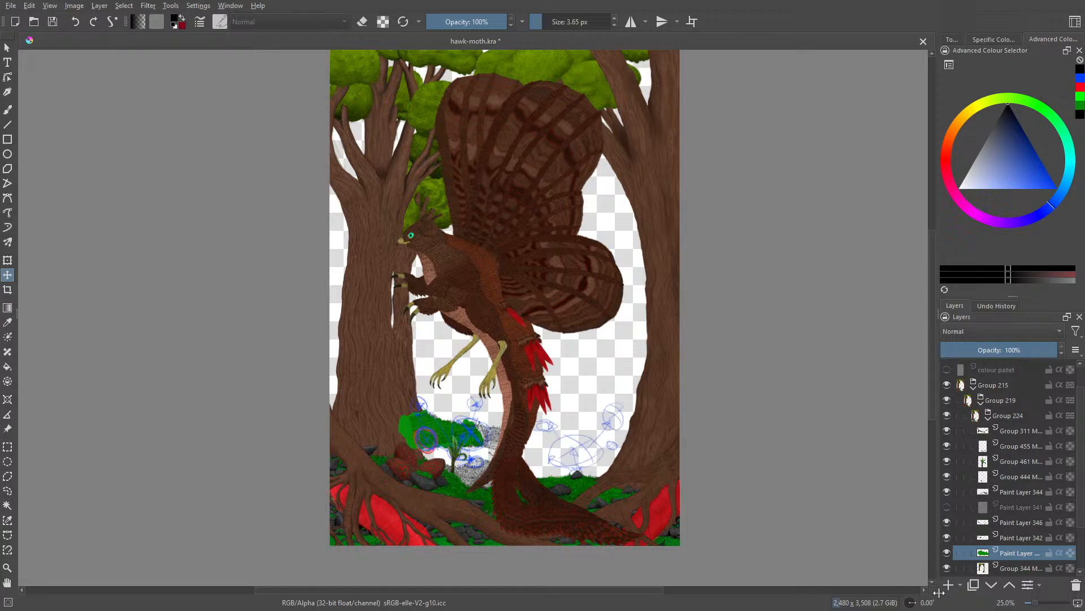
{"action": "left_click", "coordinate": [946, 552]}
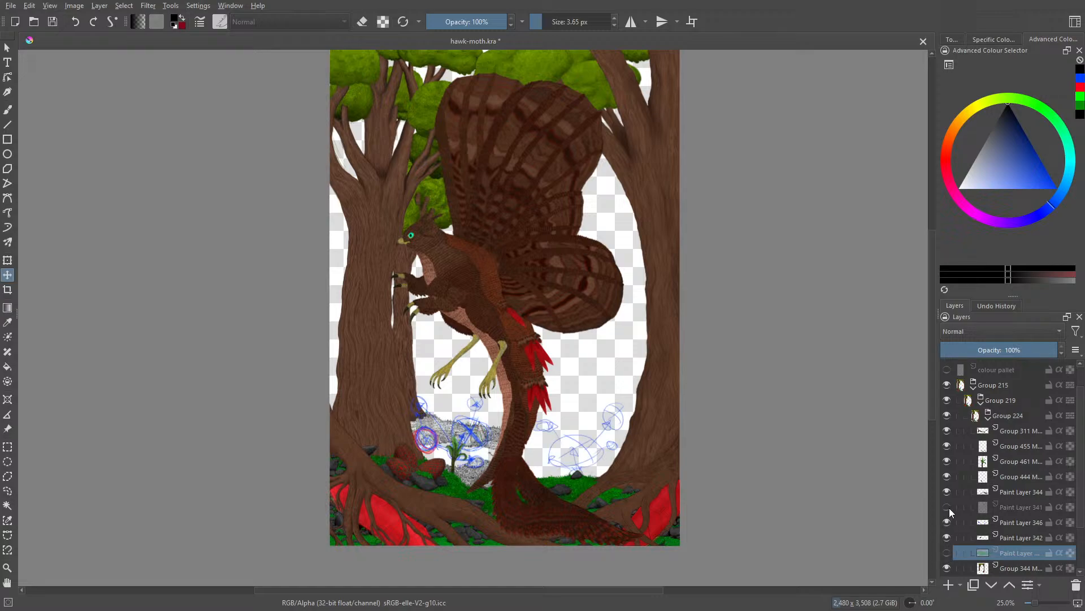
{"action": "left_click", "coordinate": [948, 508]}
{"action": "left_click", "coordinate": [948, 522]}
{"action": "mouse_move", "coordinate": [955, 569]}
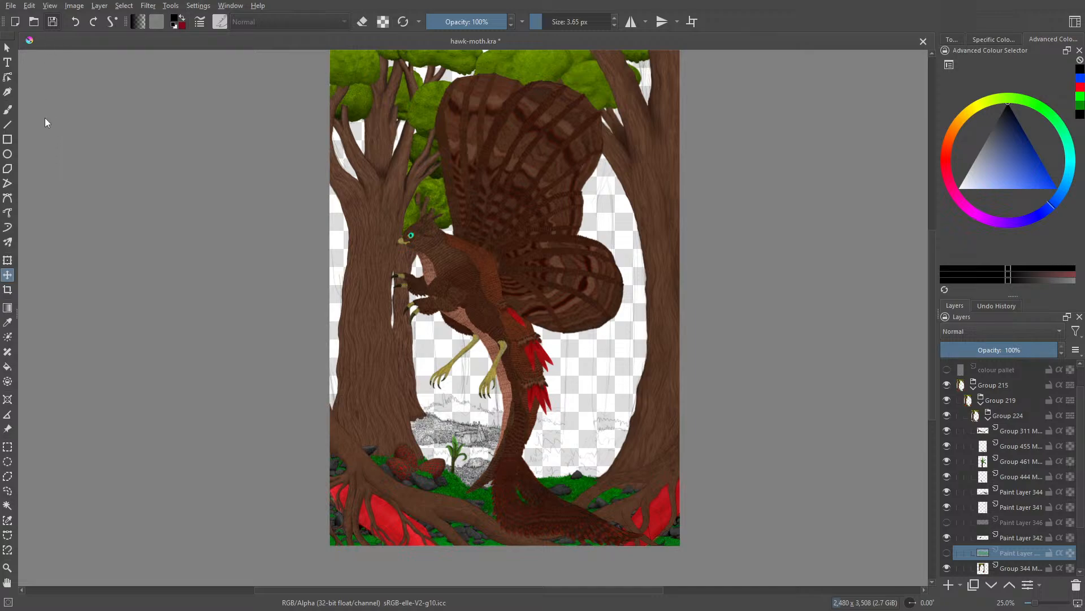
{"action": "key", "text": "ctrl+s"}
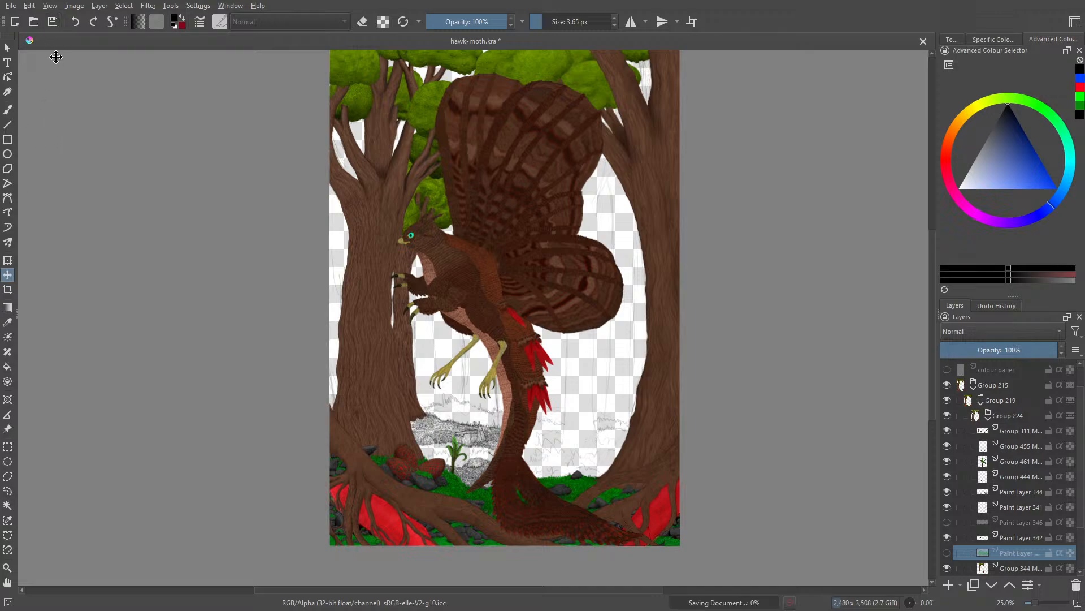